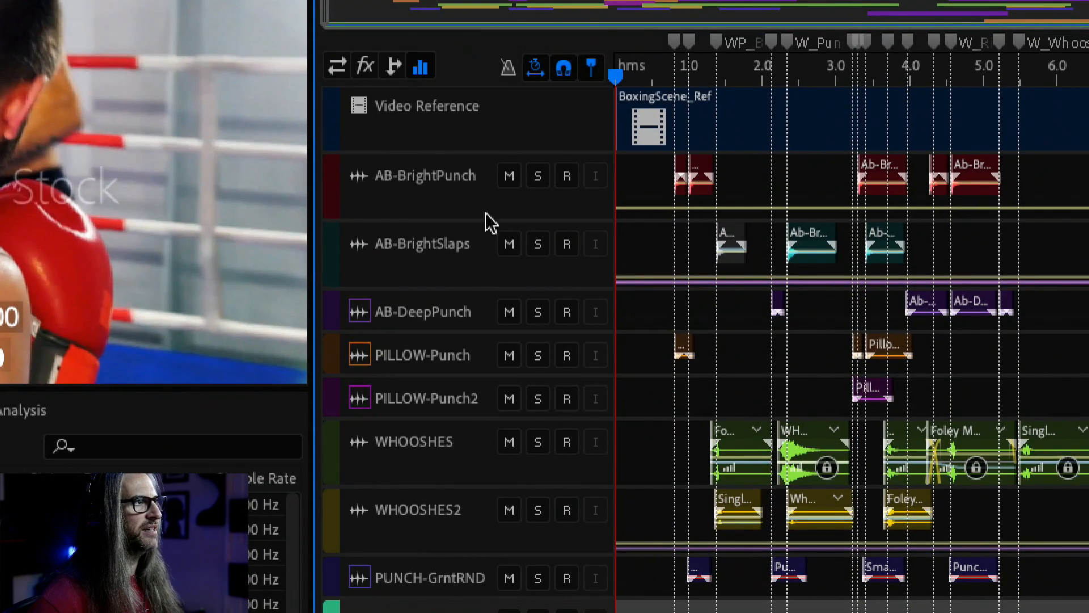
- Enlarge the AB-BrightPunch track to expose its volume and pan controls, and shrink it to a compact height
drag(494, 219, 504, 307)
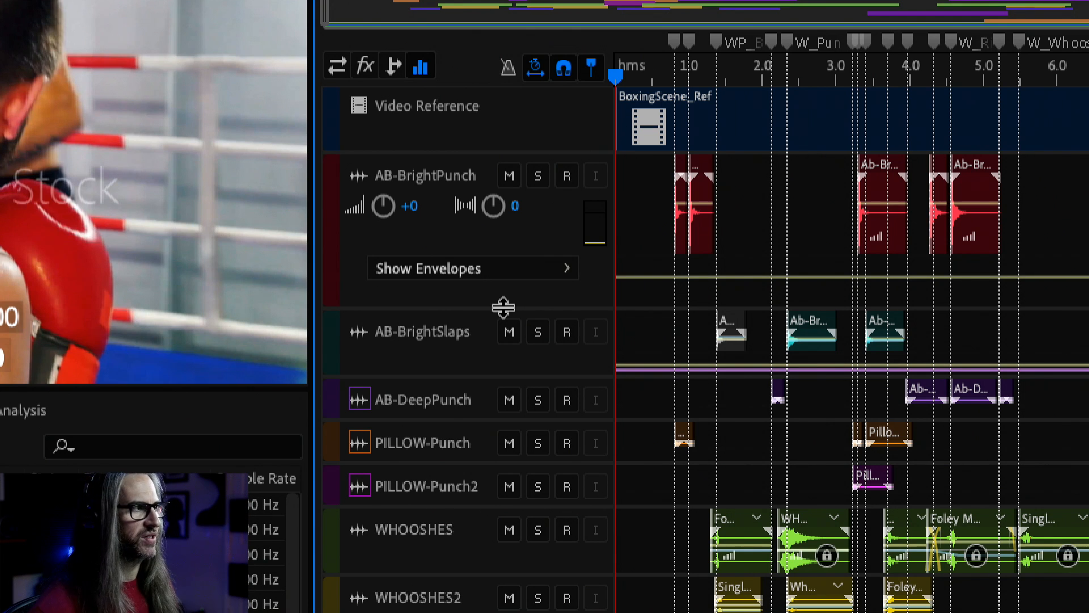
drag(471, 306, 471, 195)
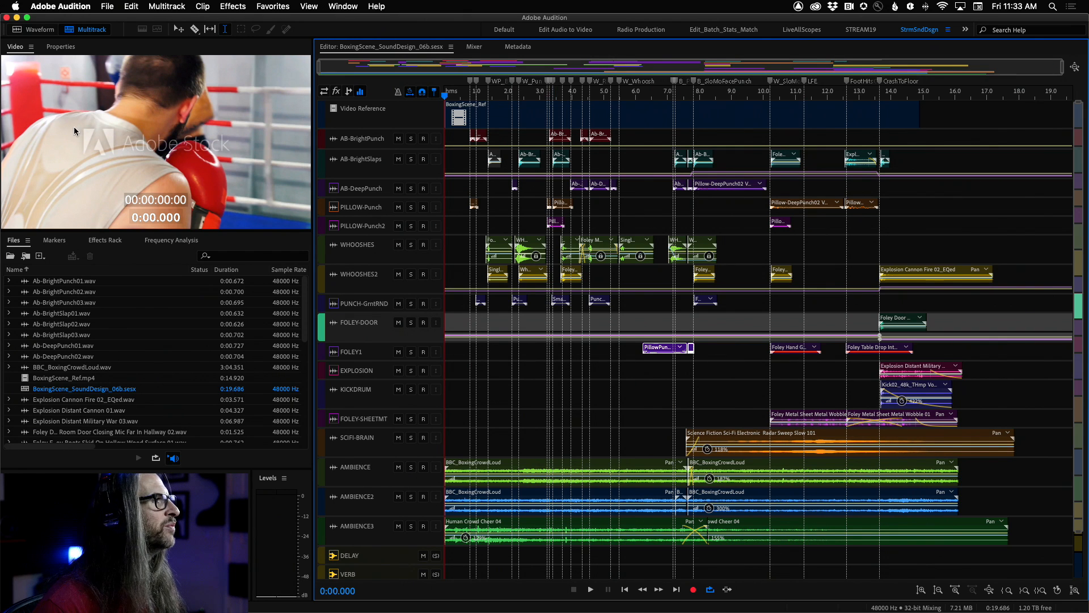
- Play the boxing scene from the start in the maximized Video panel, stop it, and restore the panel layout
key(grave)
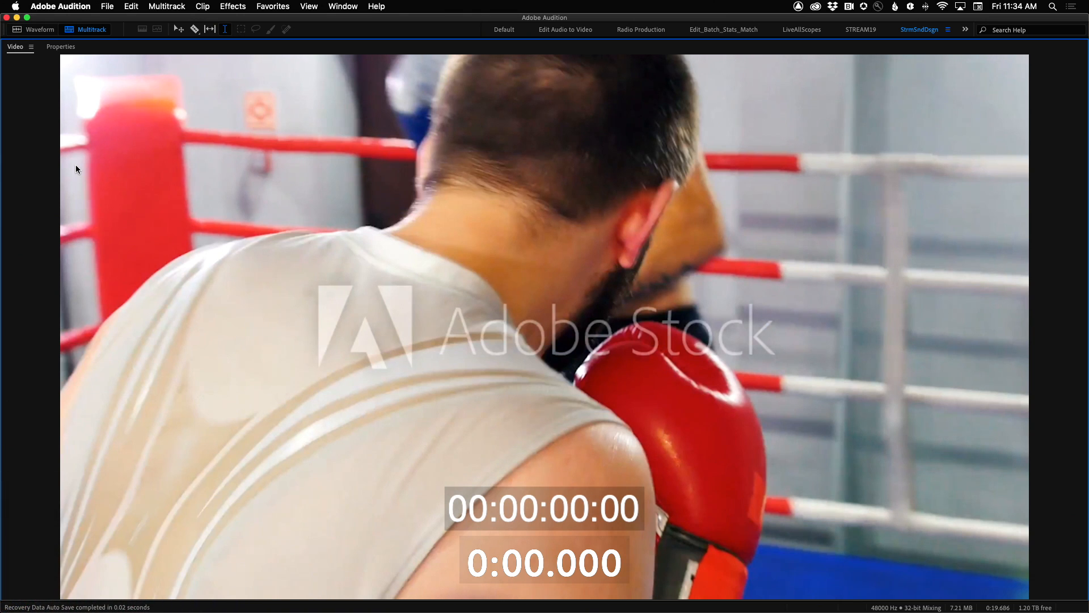
key(space)
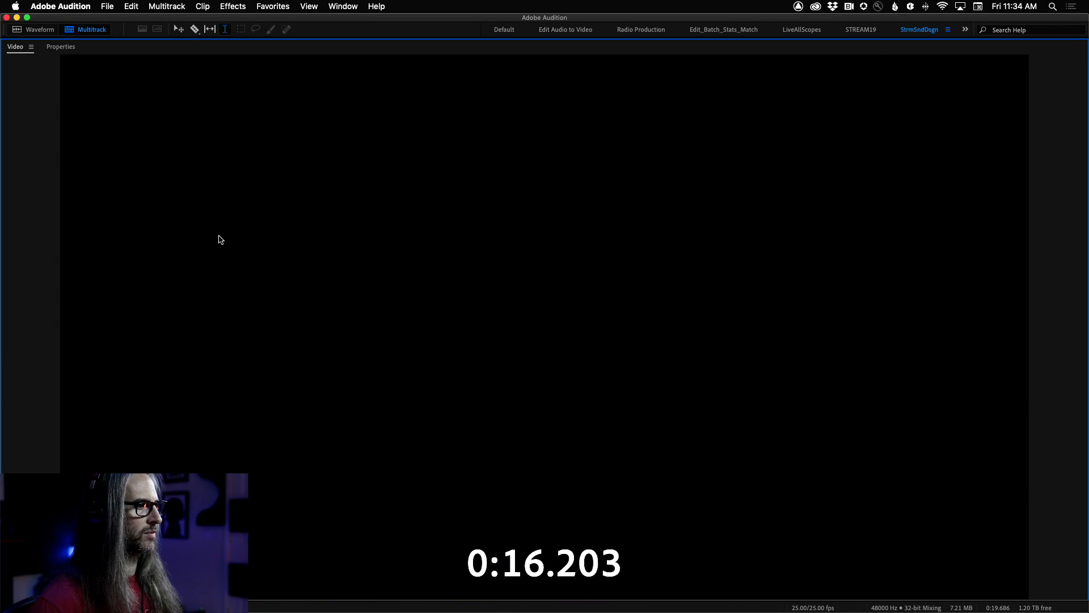
key(space)
key(grave)
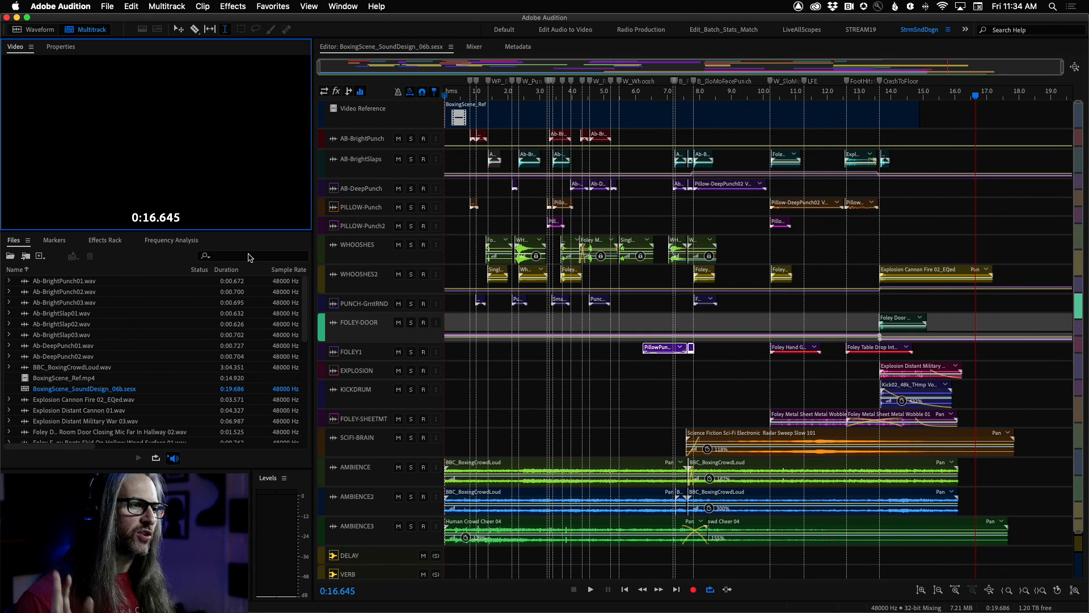
- Play the slow-motion face punch section of the session from about 7 seconds, and replay it from about 6.5 seconds
click(668, 96)
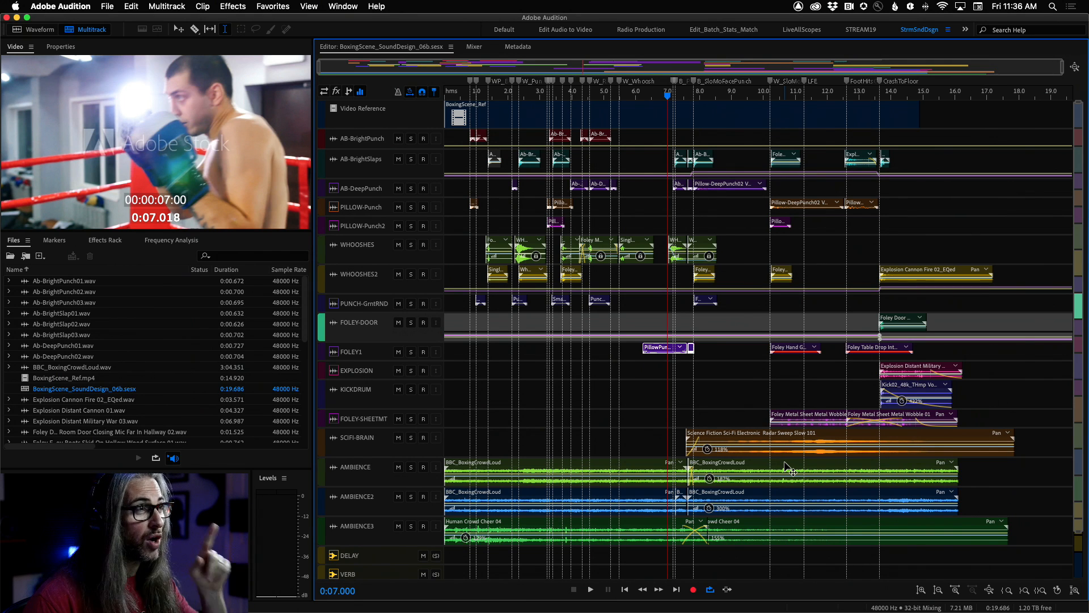
key(space)
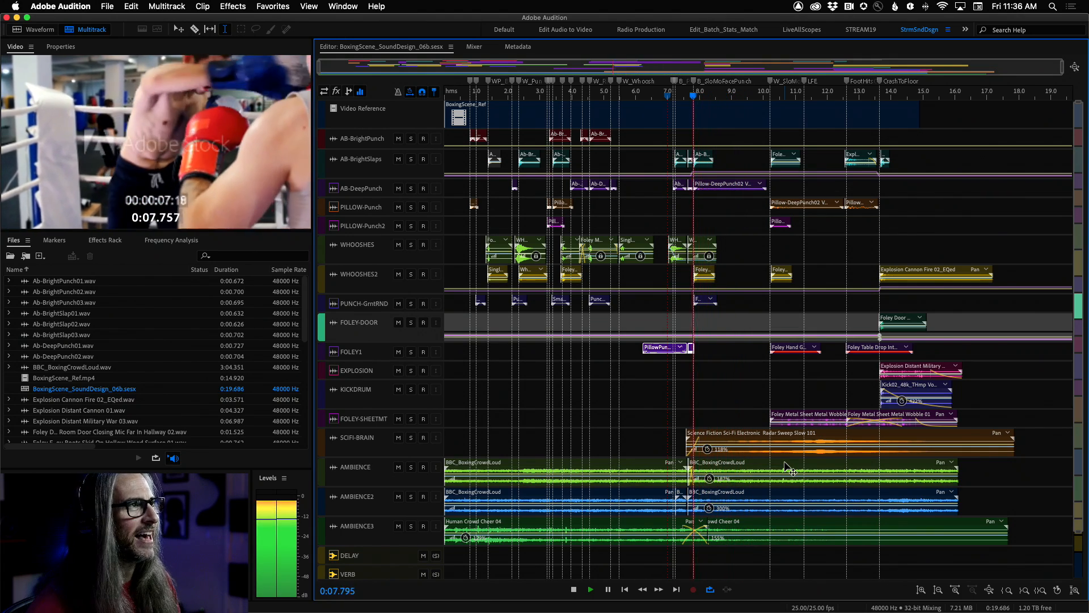
key(space)
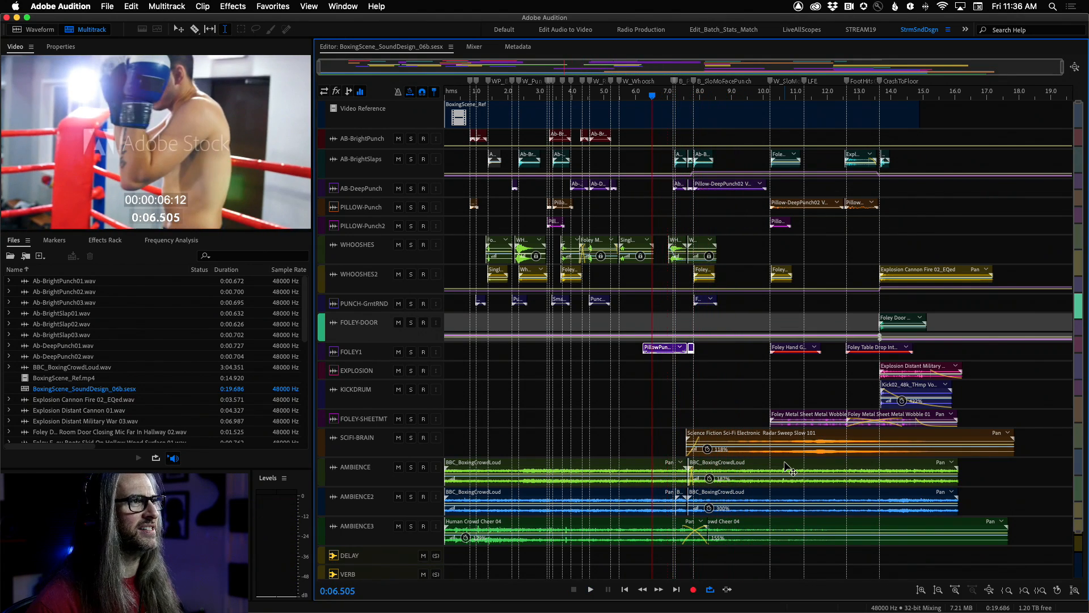
key(space)
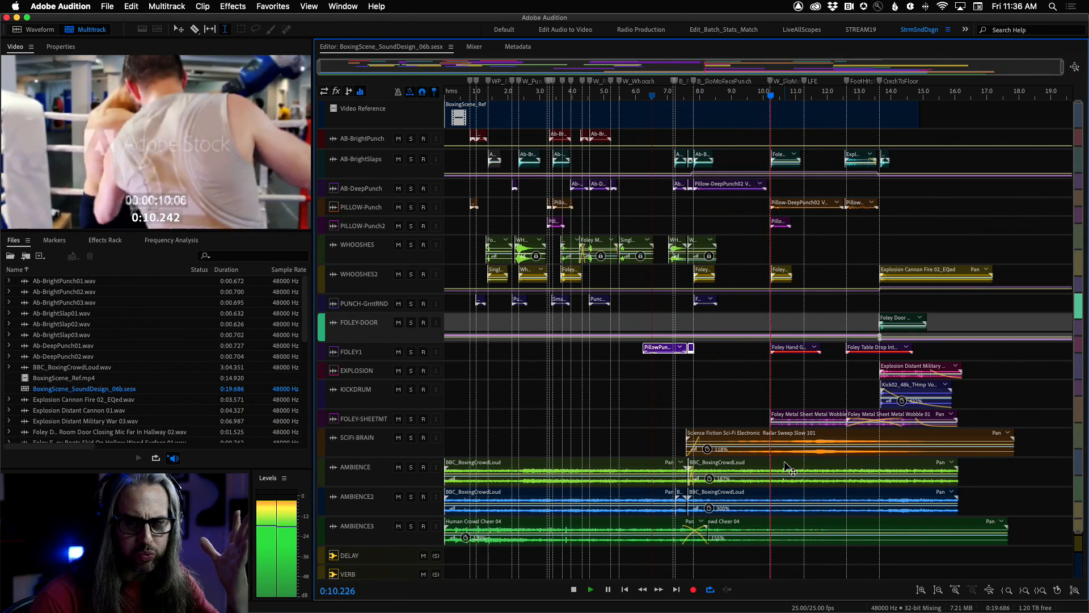
key(space)
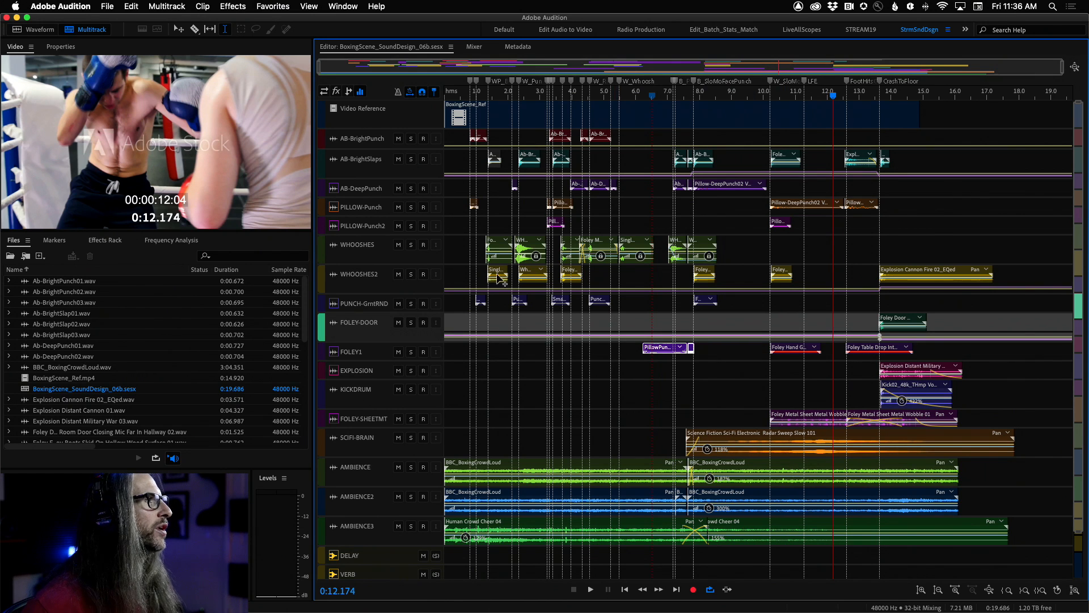
- Create a new mono audio file named BassDrop_2 at 48000 Hz and 32-bit float in the Waveform editor
click(29, 31)
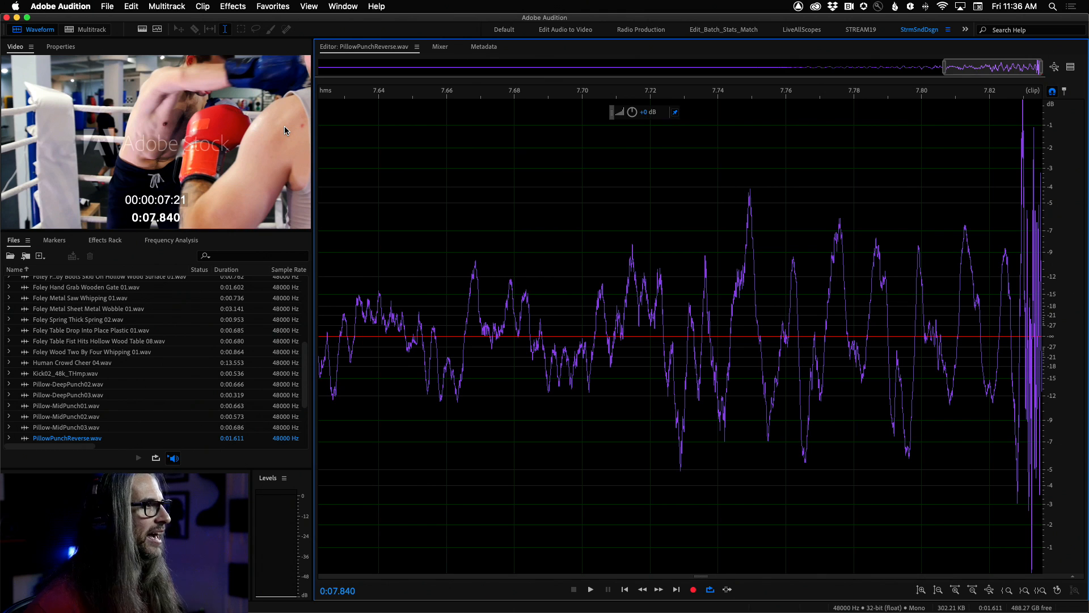
click(108, 6)
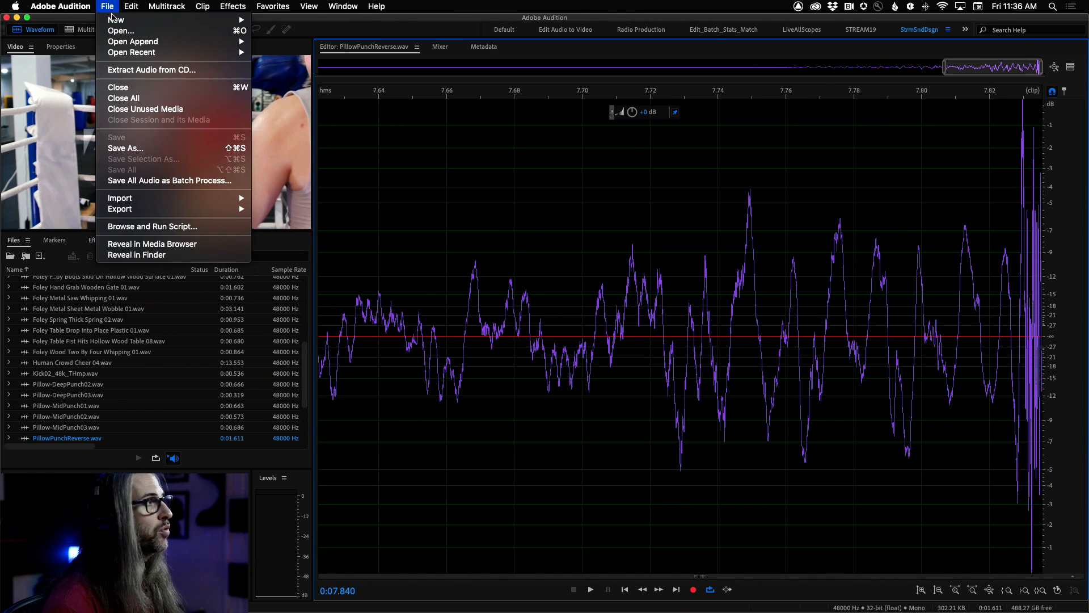
mouse_move(116, 21)
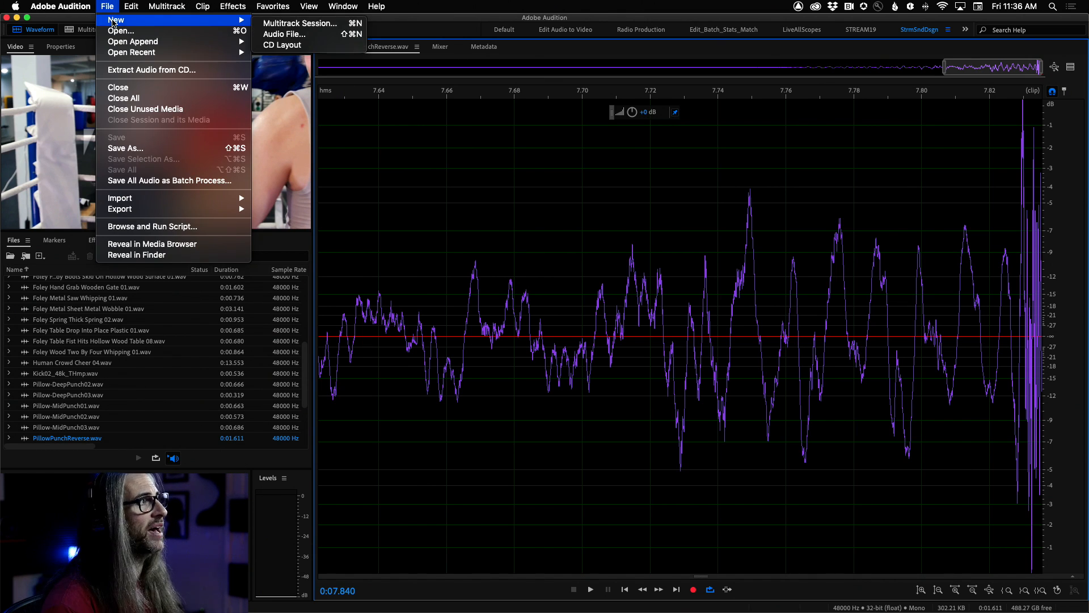
click(334, 35)
text(Bas)
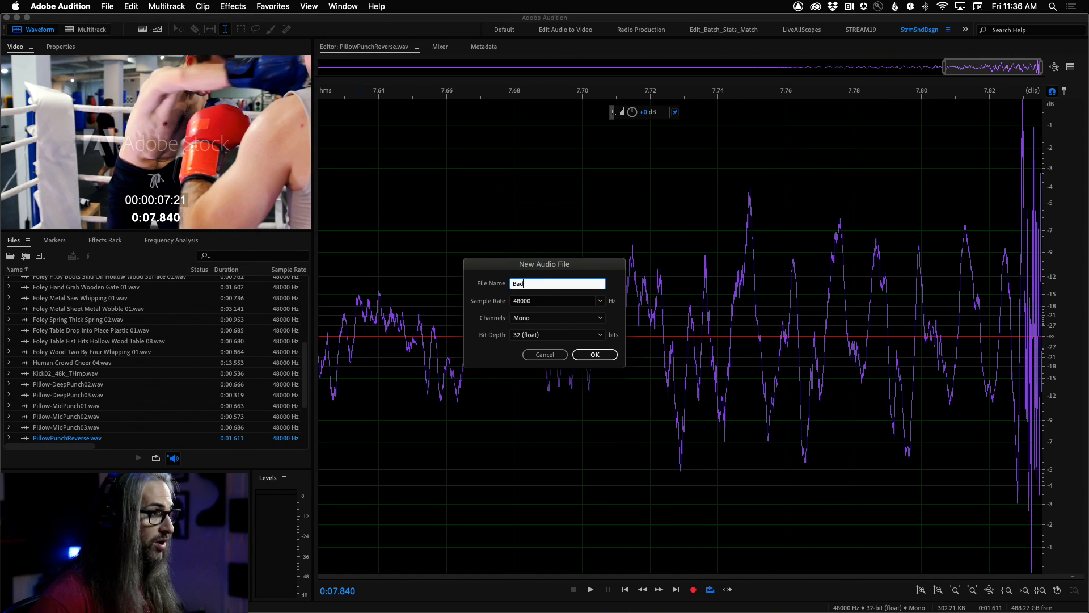
text(sDrop_)
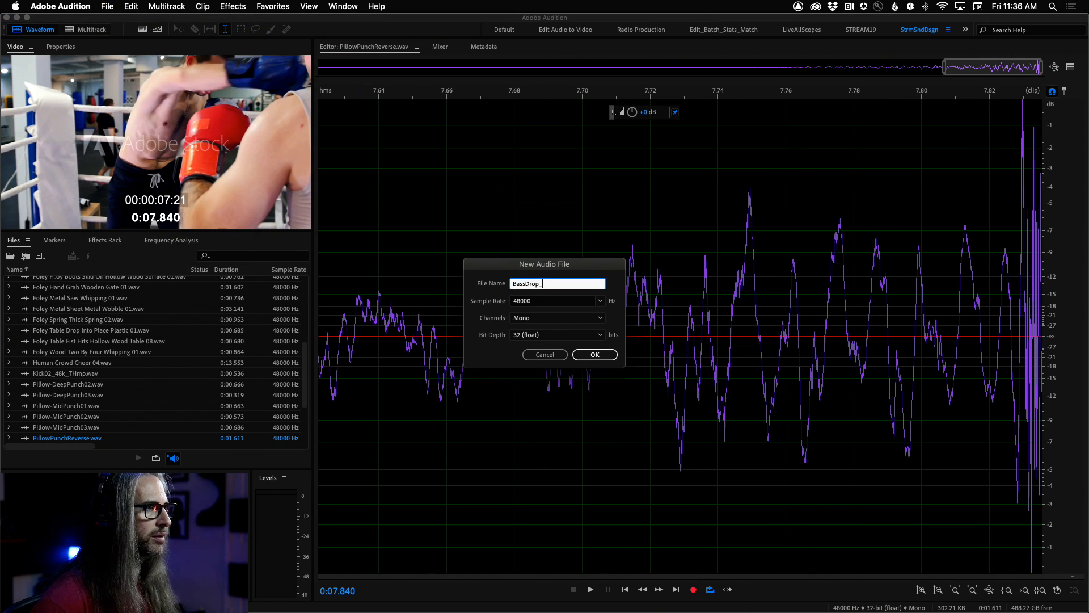
text(2)
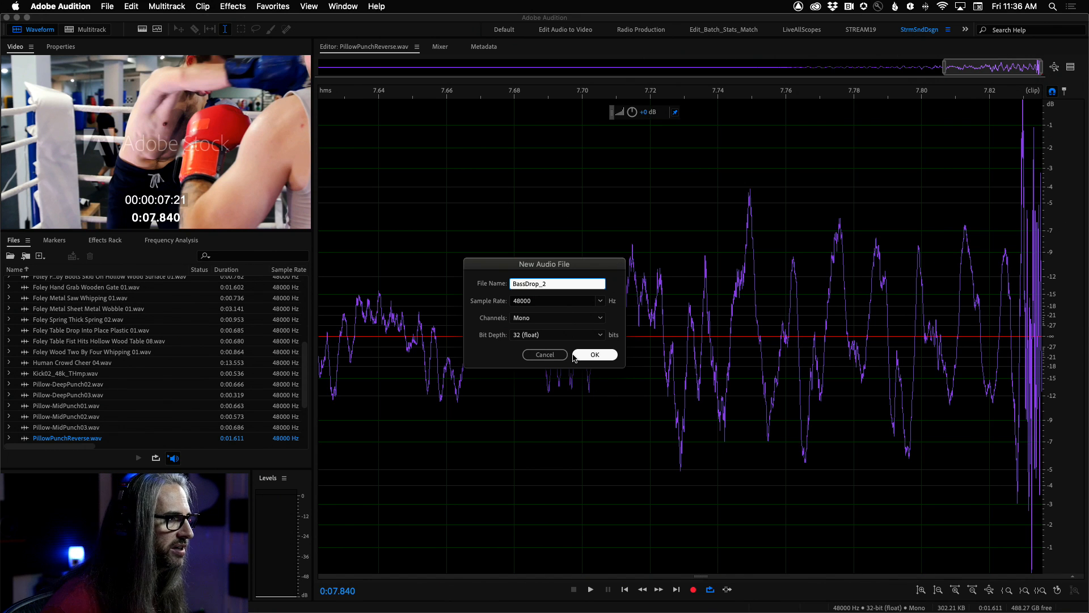
click(593, 355)
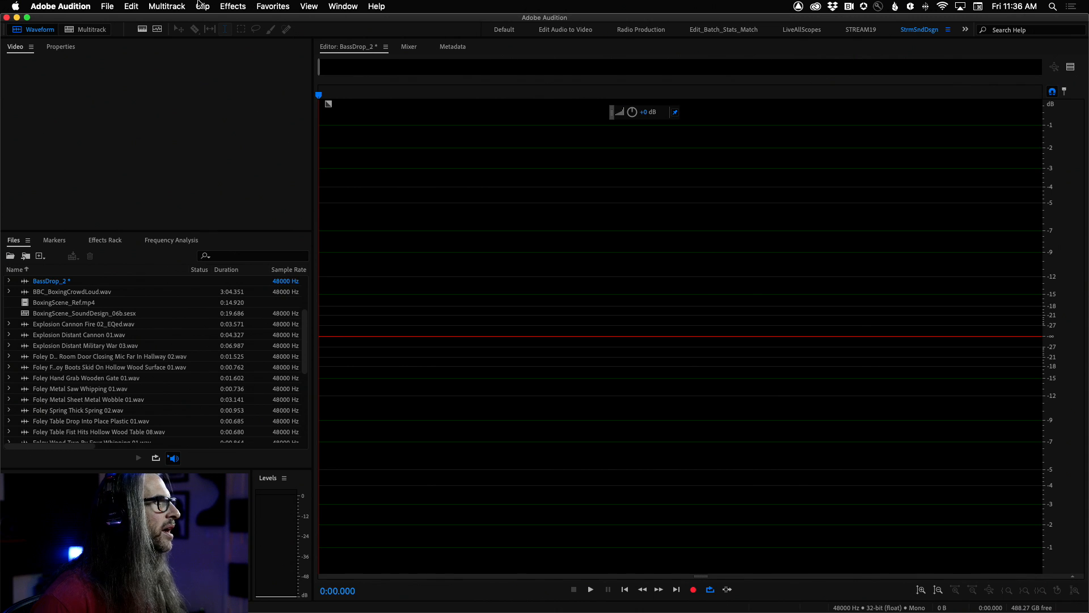
- Open the Generate Tones effect for the empty BassDrop_2 file and choose the Sine waveform shape
click(236, 5)
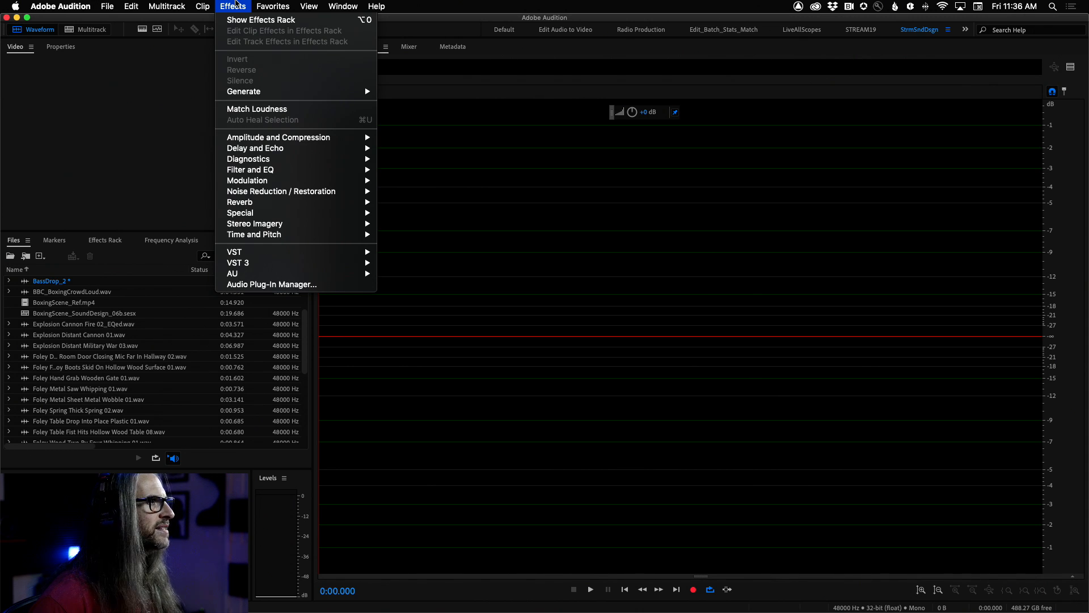
mouse_move(238, 91)
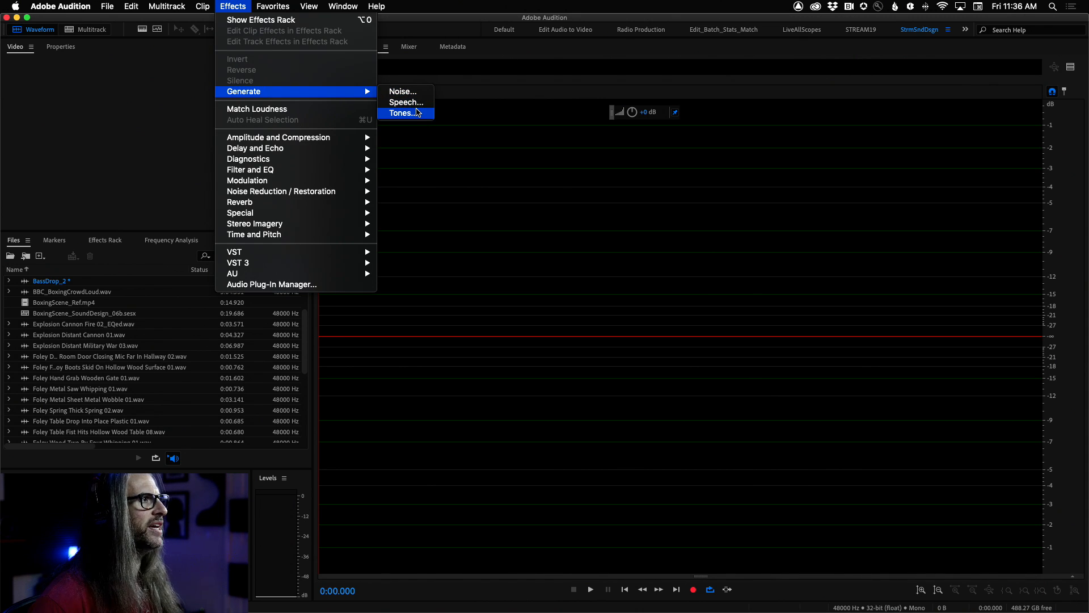
click(418, 112)
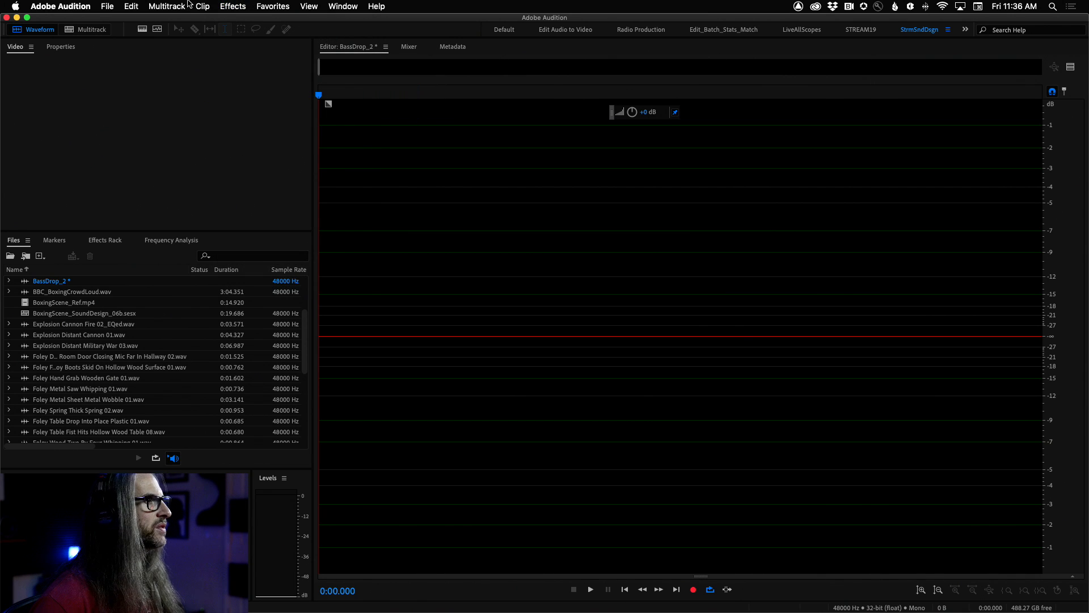
click(233, 7)
mouse_move(276, 91)
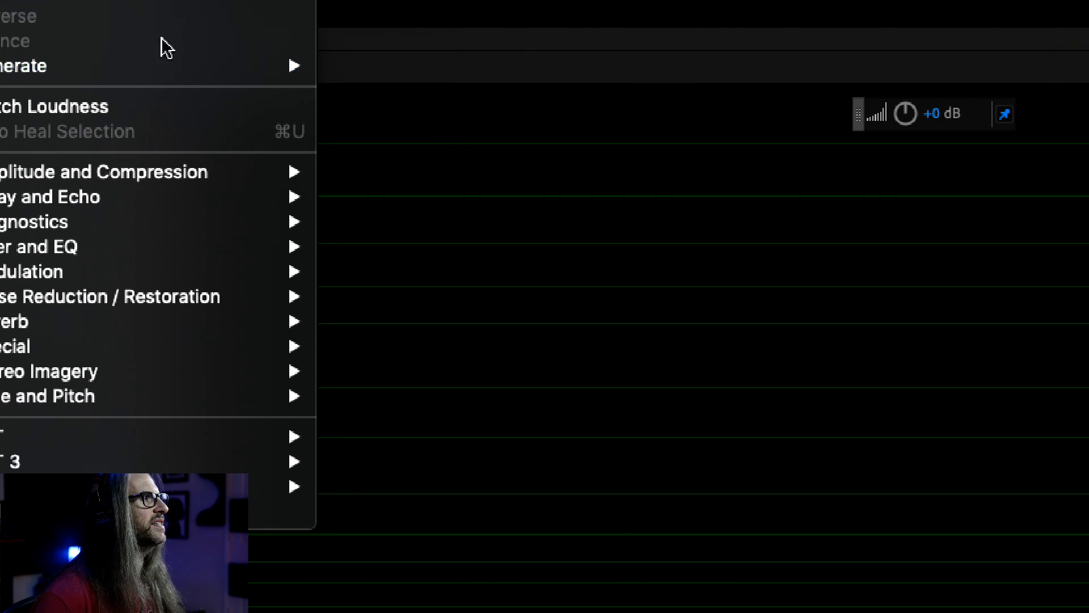
mouse_move(68, 5)
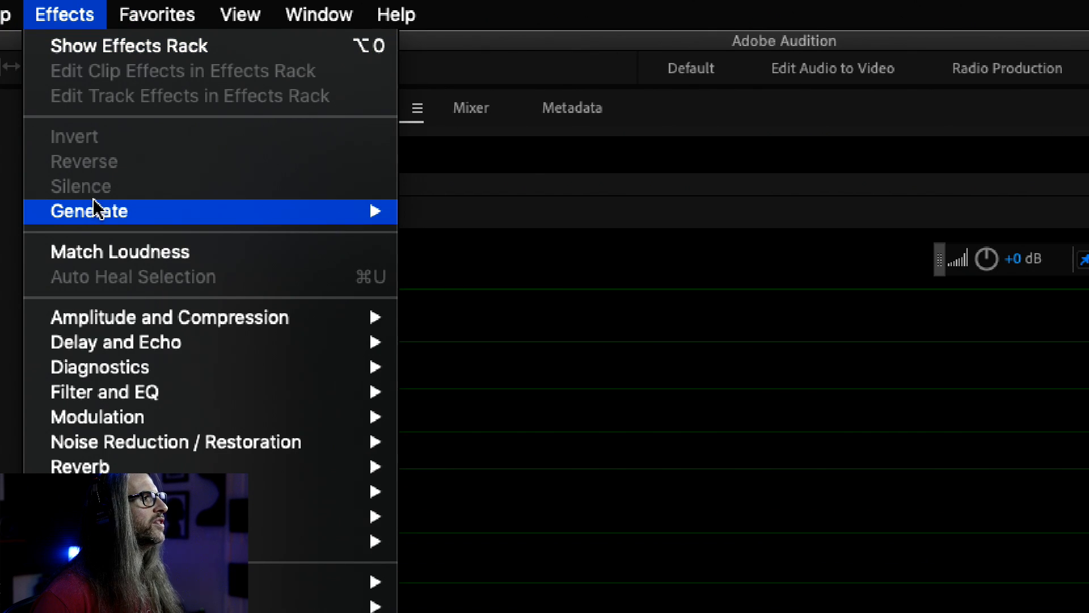
mouse_move(93, 210)
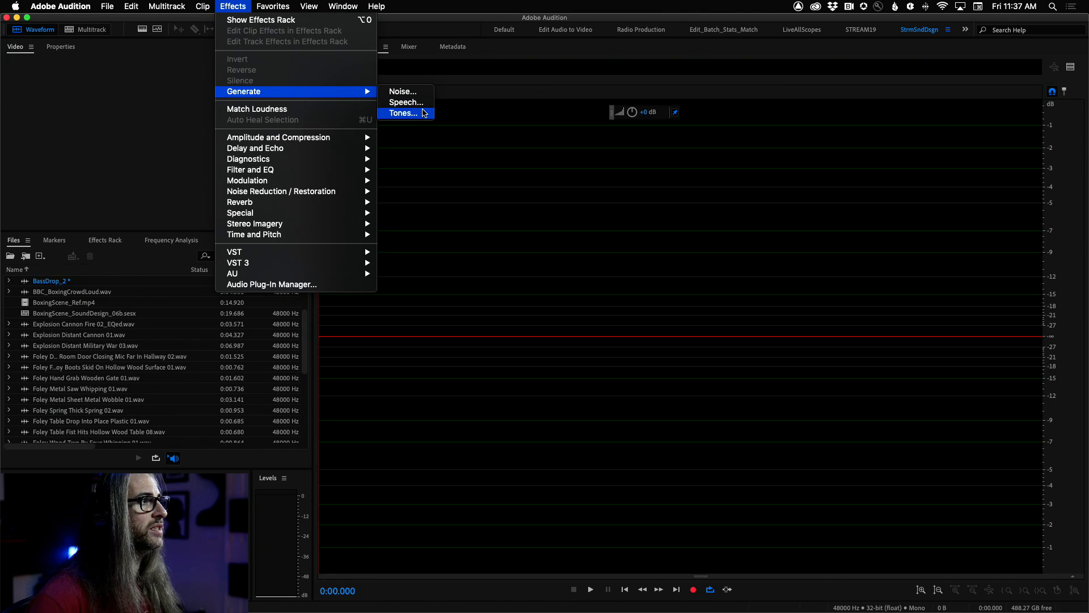
click(510, 261)
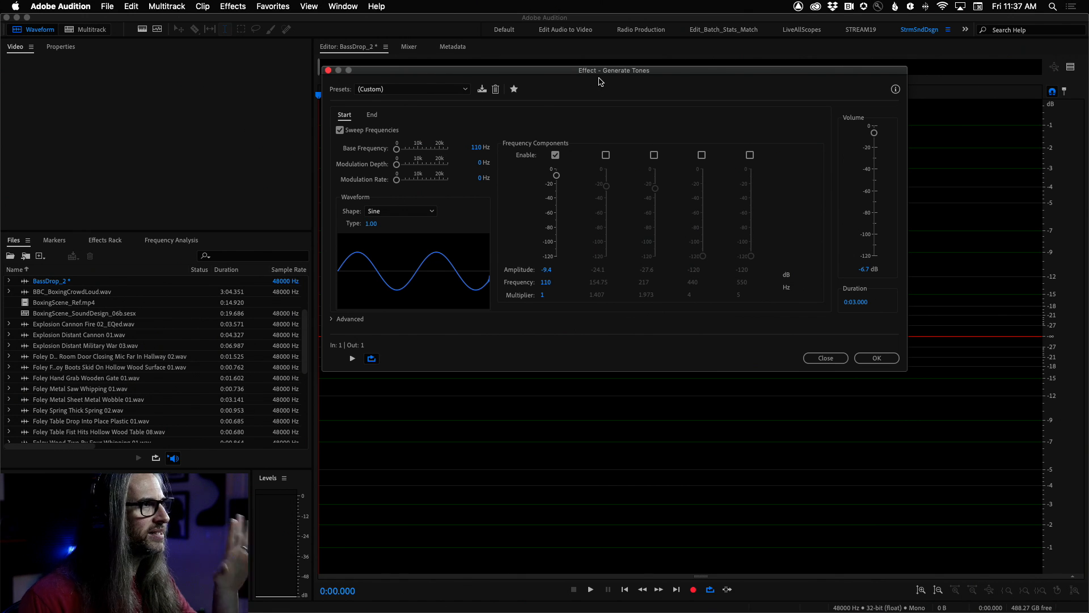
click(425, 214)
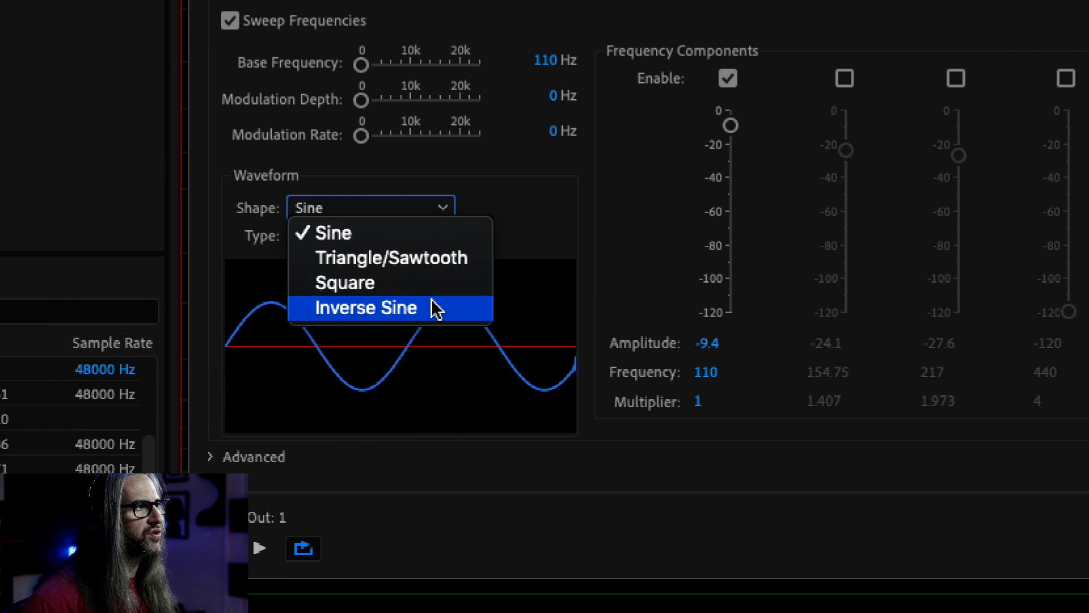
click(389, 237)
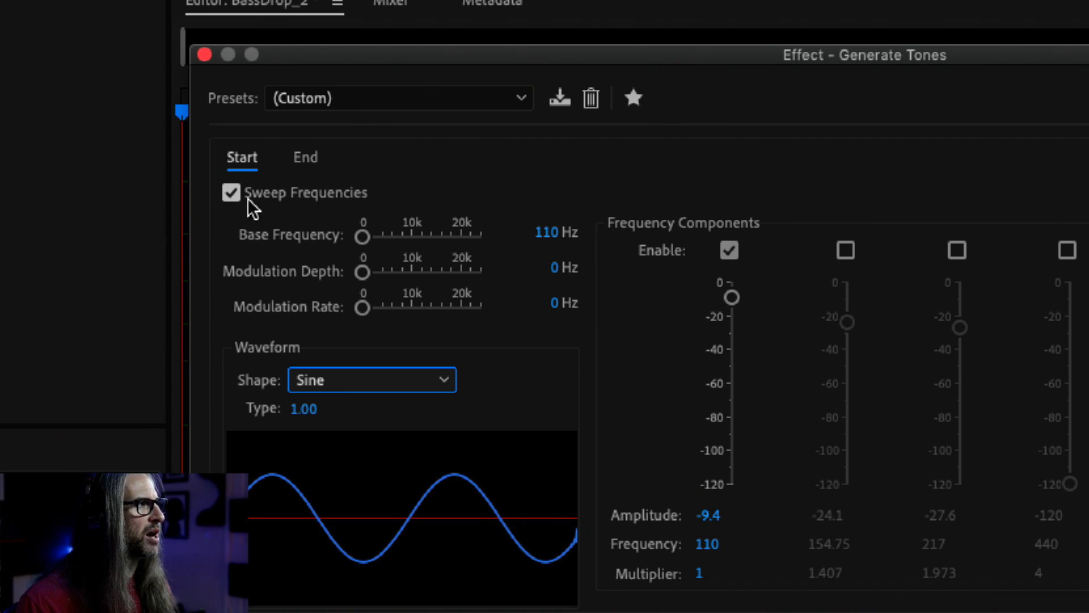
- Preview the constant 110 Hz tone with Sweep Frequencies turned off, and turn the frequency sweep back on
click(232, 192)
click(232, 193)
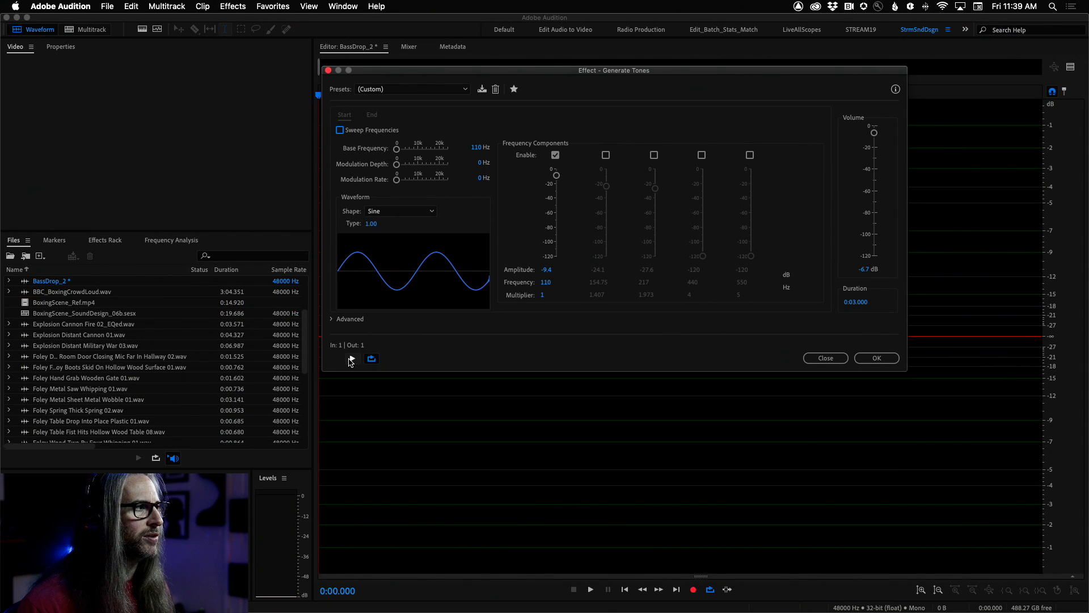
click(352, 359)
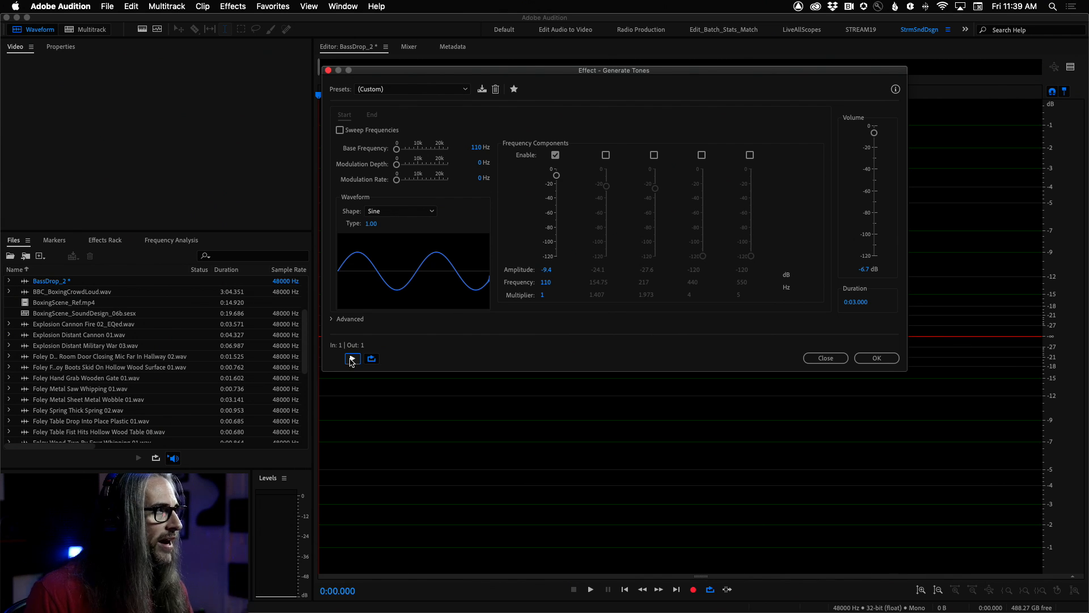
click(340, 130)
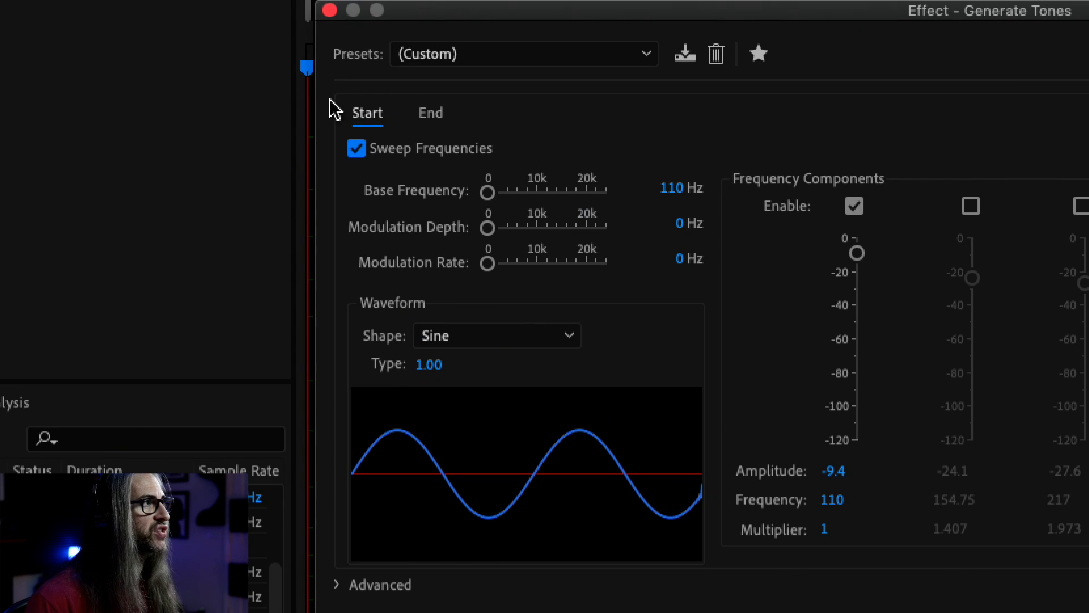
- Show the sweep's End settings with the 35 Hz base frequency and preview the descending tone
click(445, 126)
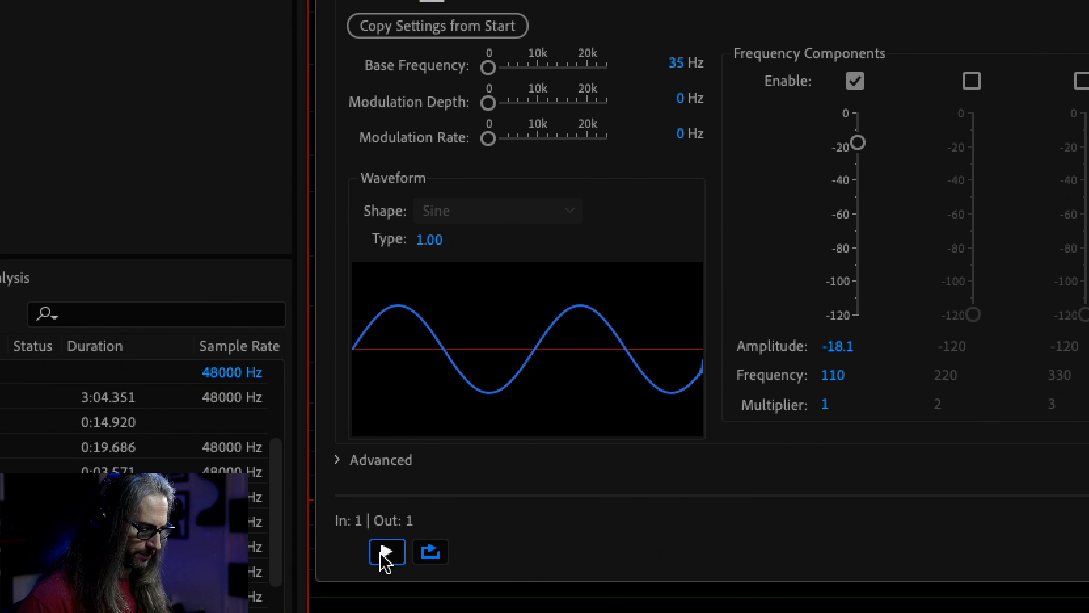
click(386, 556)
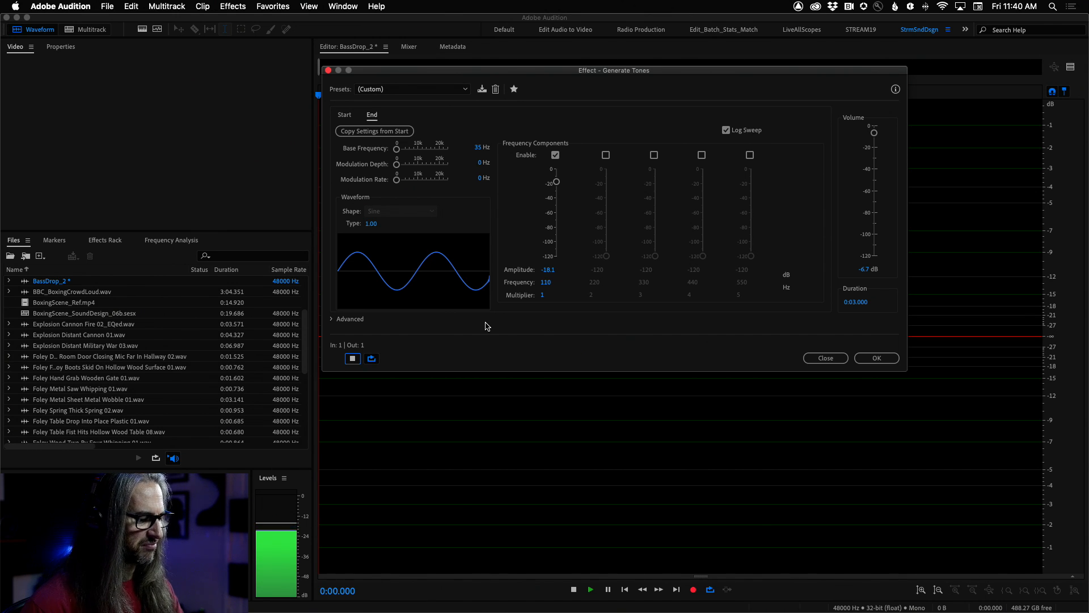
click(352, 360)
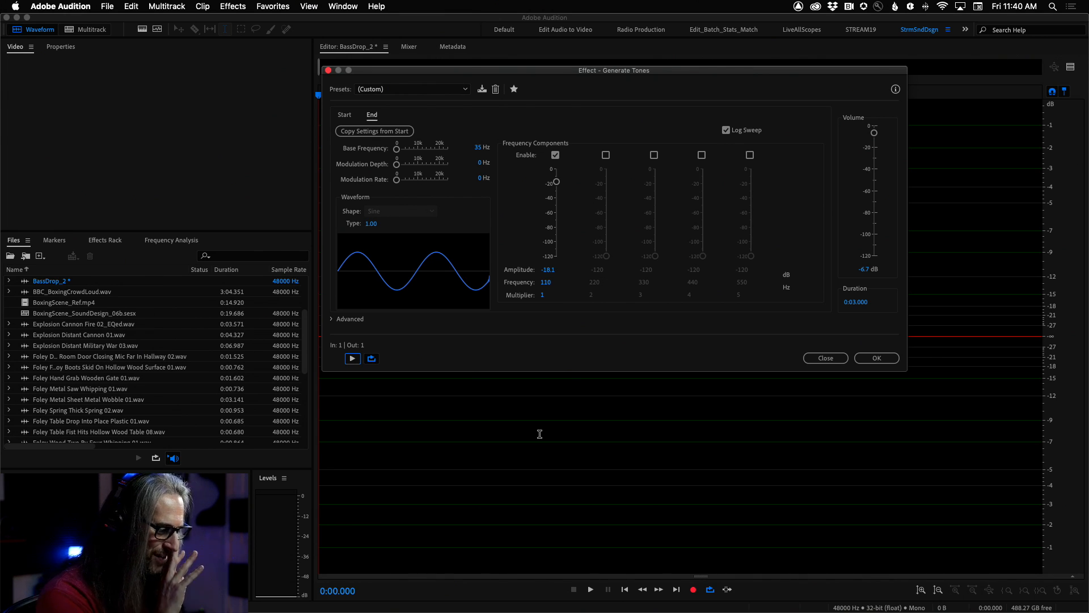
click(355, 362)
click(355, 362)
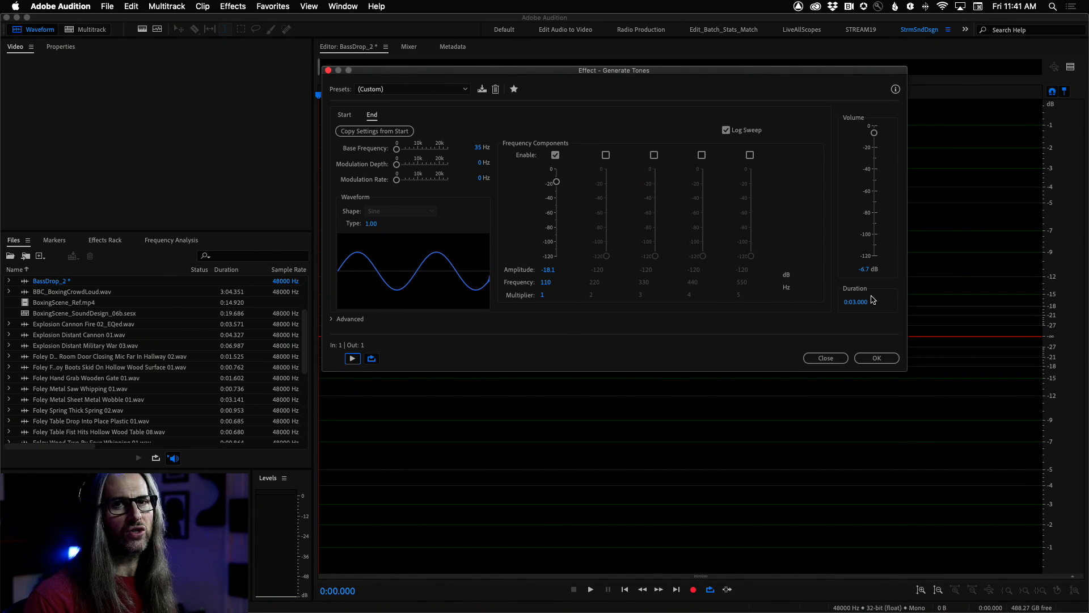
- Review the Start and End settings, and generate the 3-second sine sweep from 110 Hz to 35 Hz
click(343, 115)
click(372, 116)
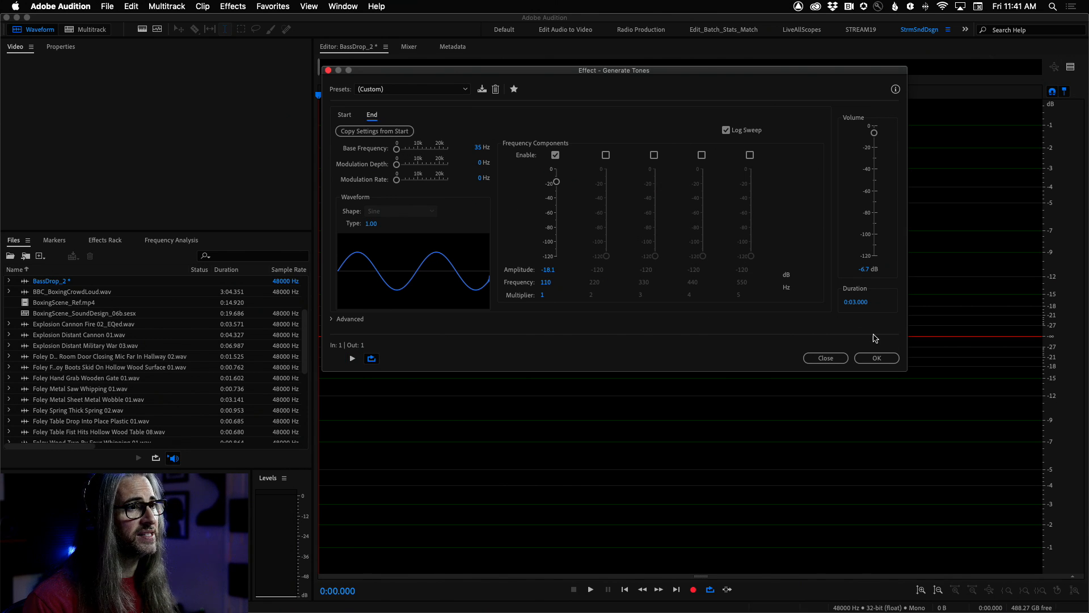
click(885, 359)
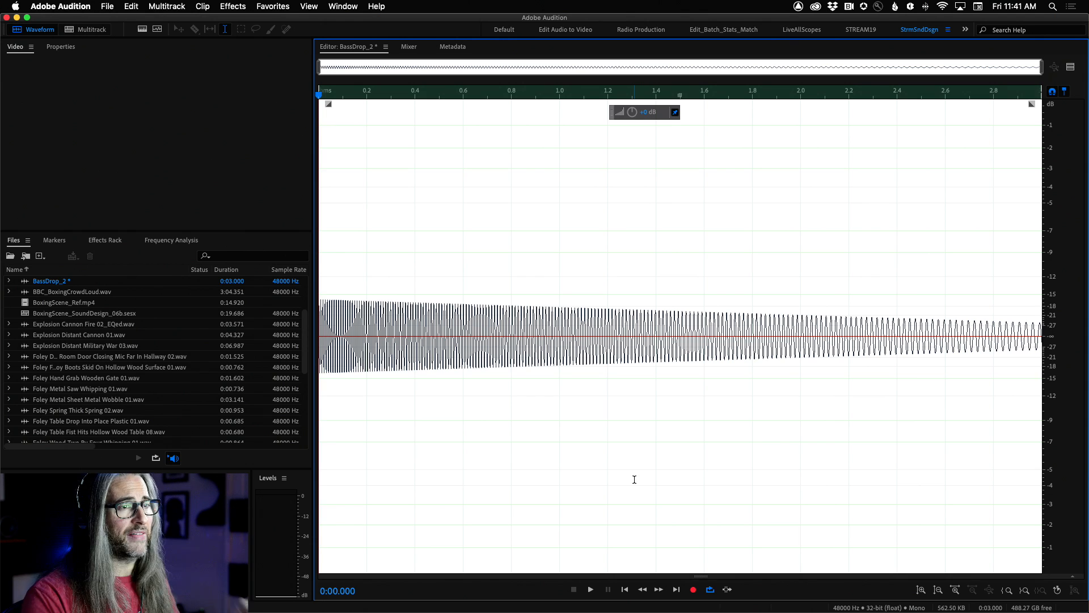
- Play back the generated sine sweep and save it as BassDrop_2.wav in the Desktop's Punch SFX folder
key(space)
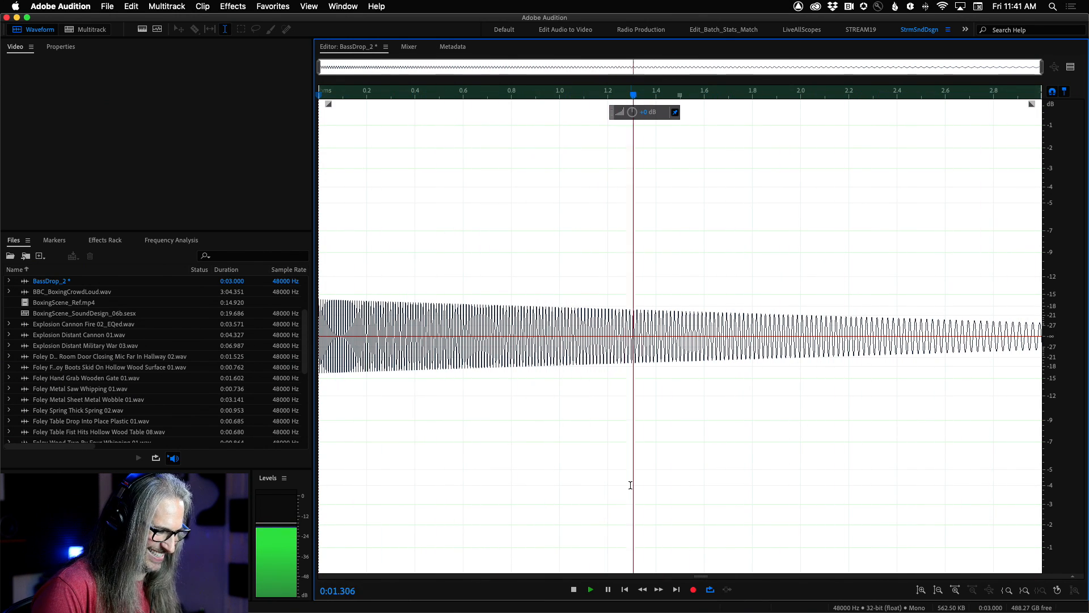
key(space)
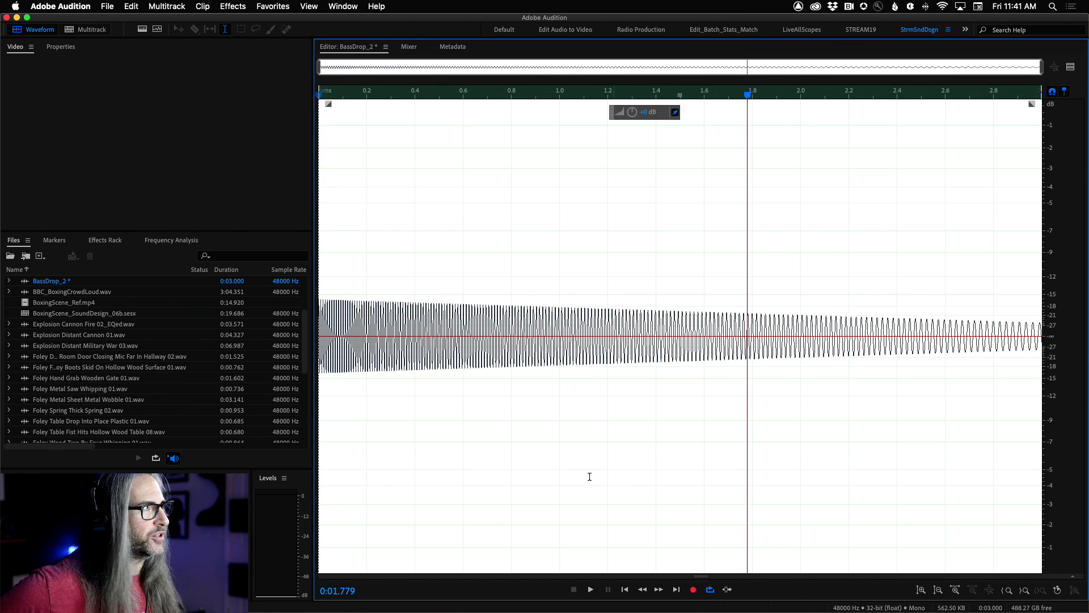
click(107, 6)
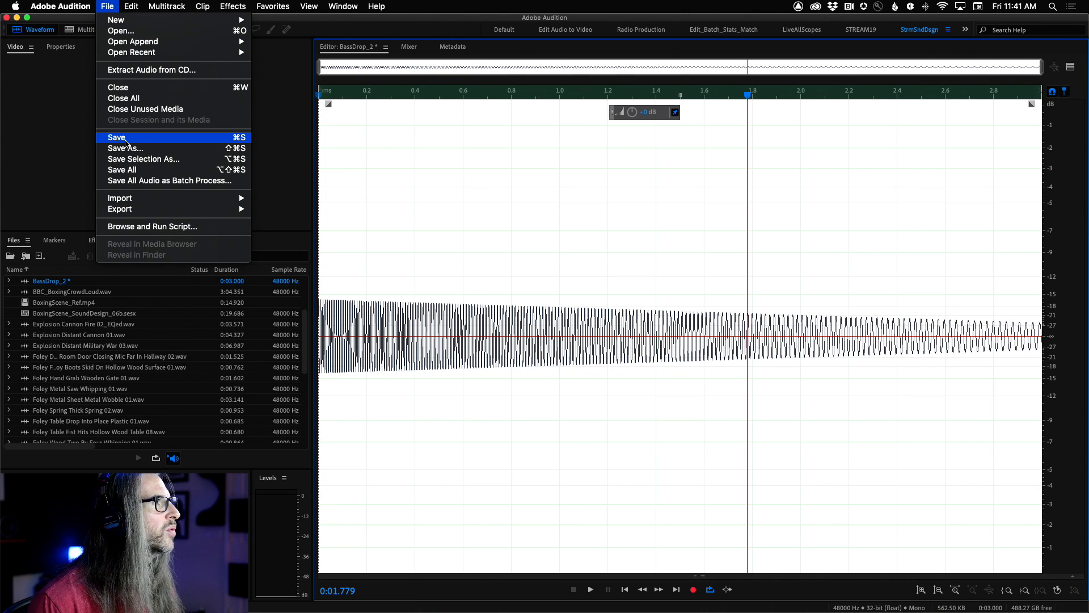
click(125, 140)
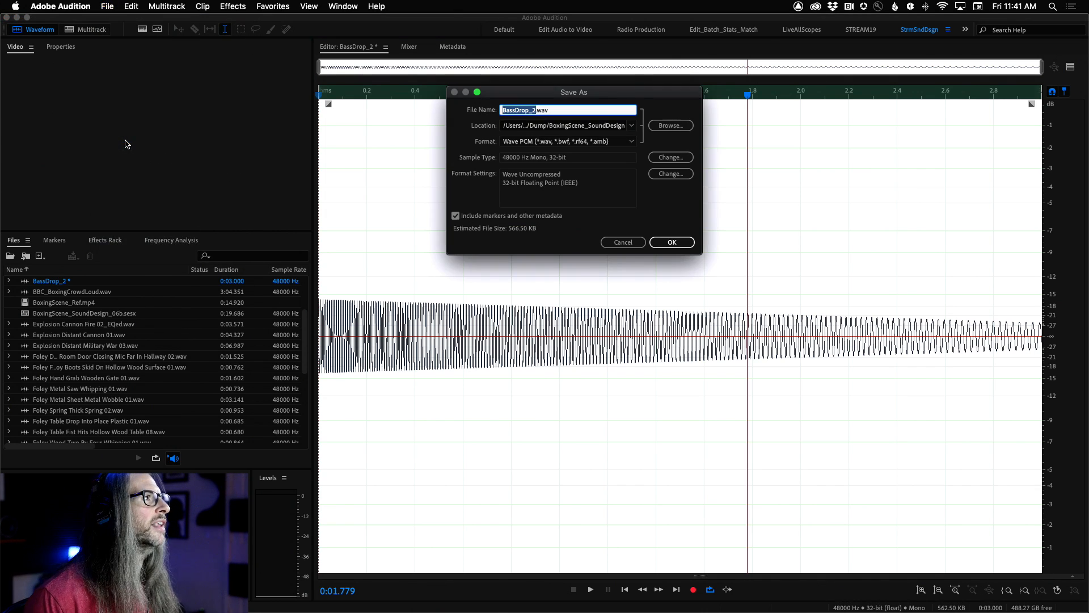
click(669, 244)
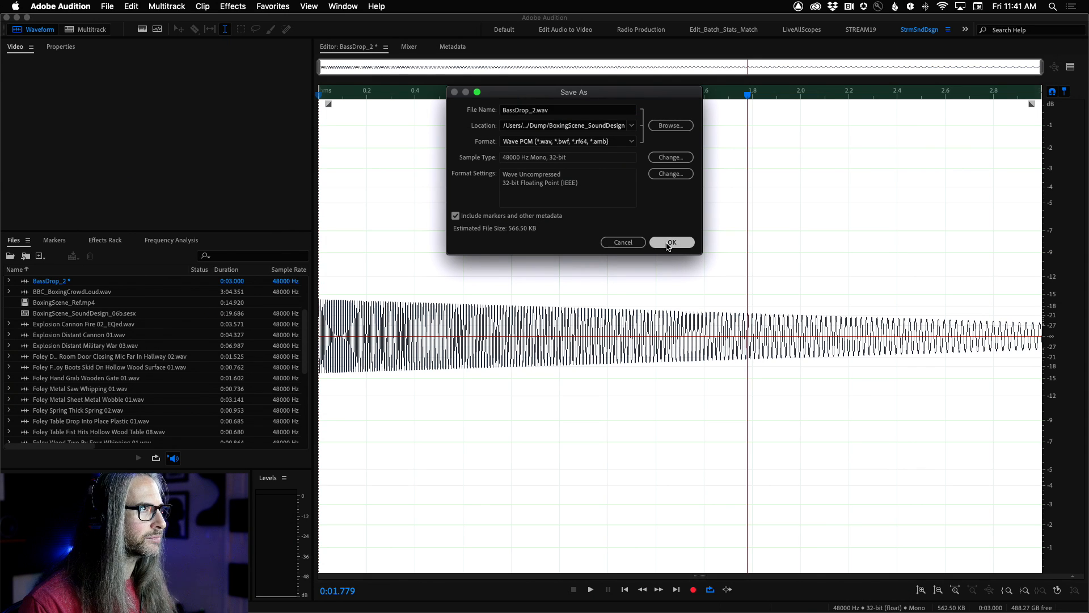
click(633, 126)
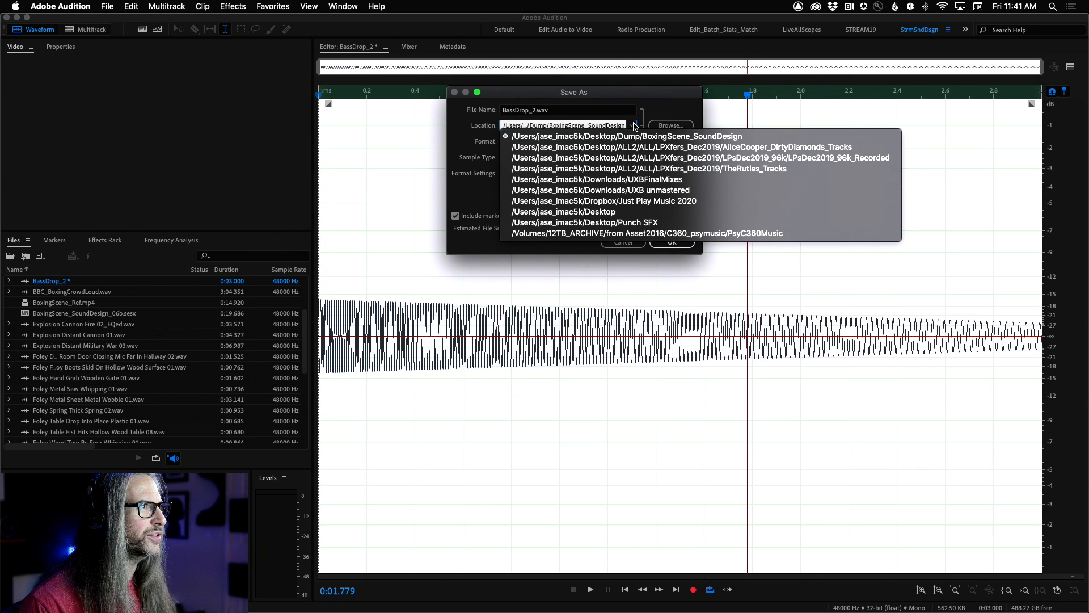
click(651, 222)
click(675, 243)
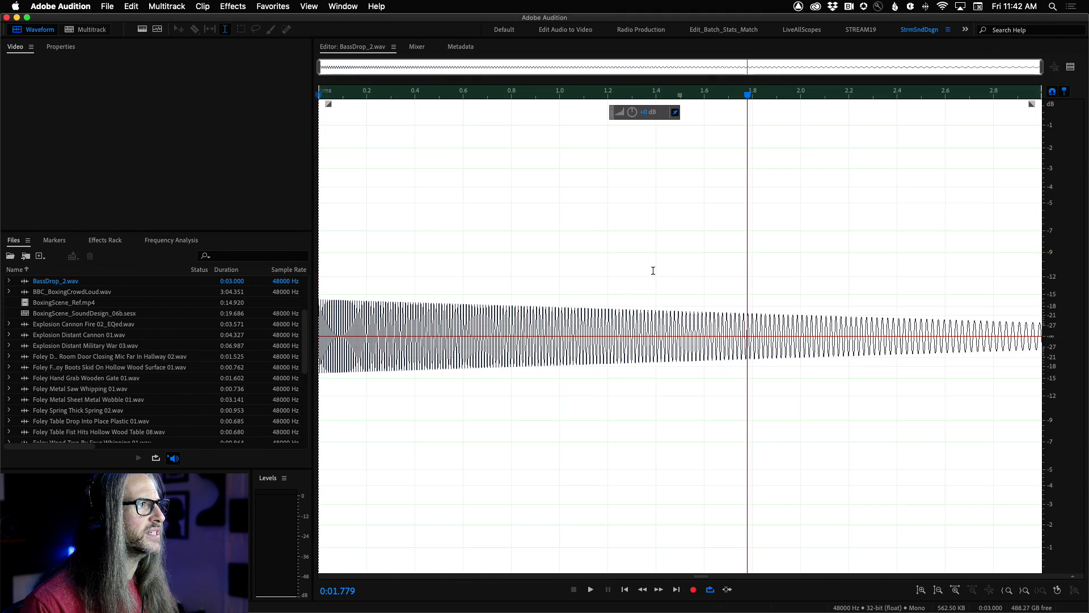
- Create a new mono audio file named BassDrop_3 at 48000 Hz and 32-bit float
click(114, 4)
mouse_move(116, 21)
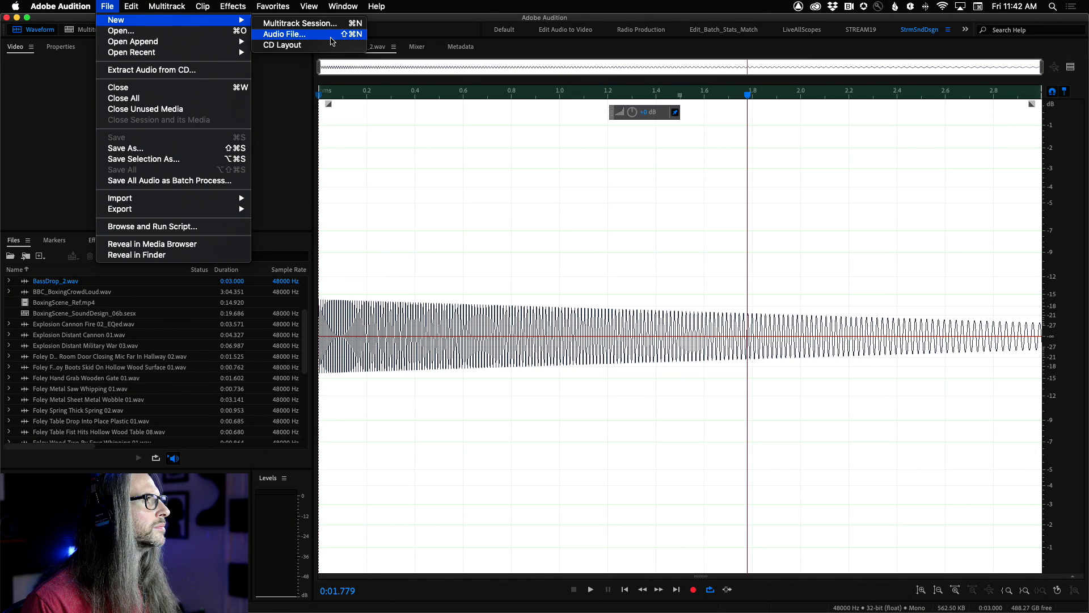
click(332, 35)
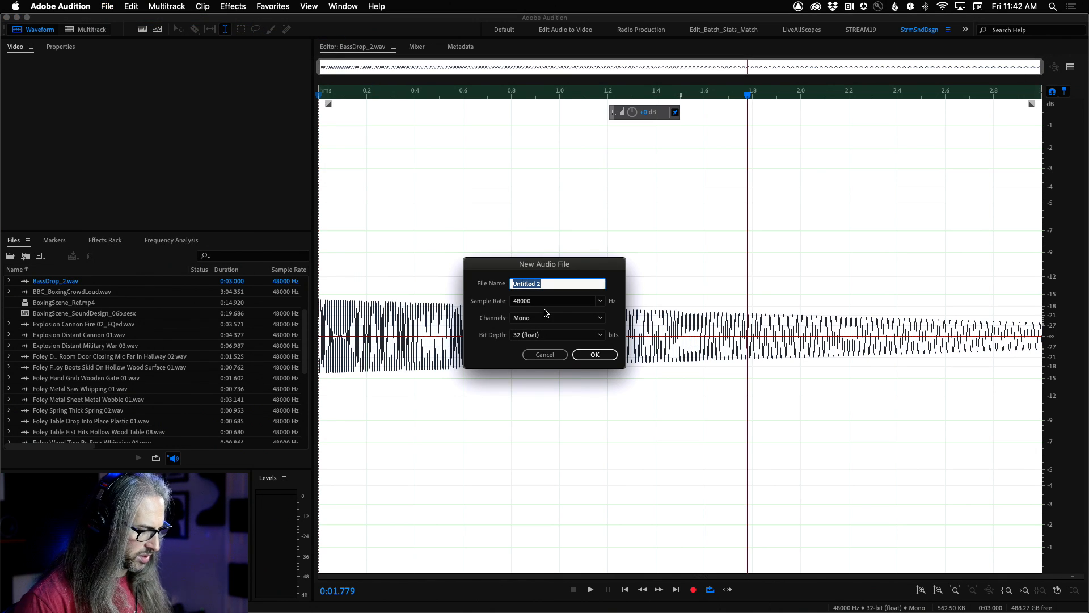
text(BassDrop_)
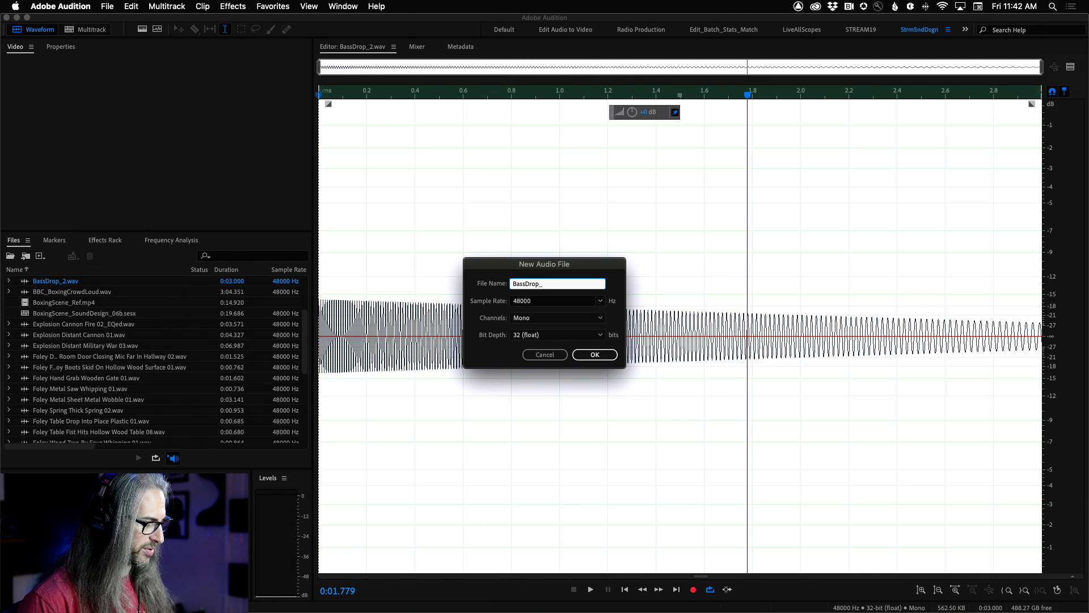
text(3)
click(604, 356)
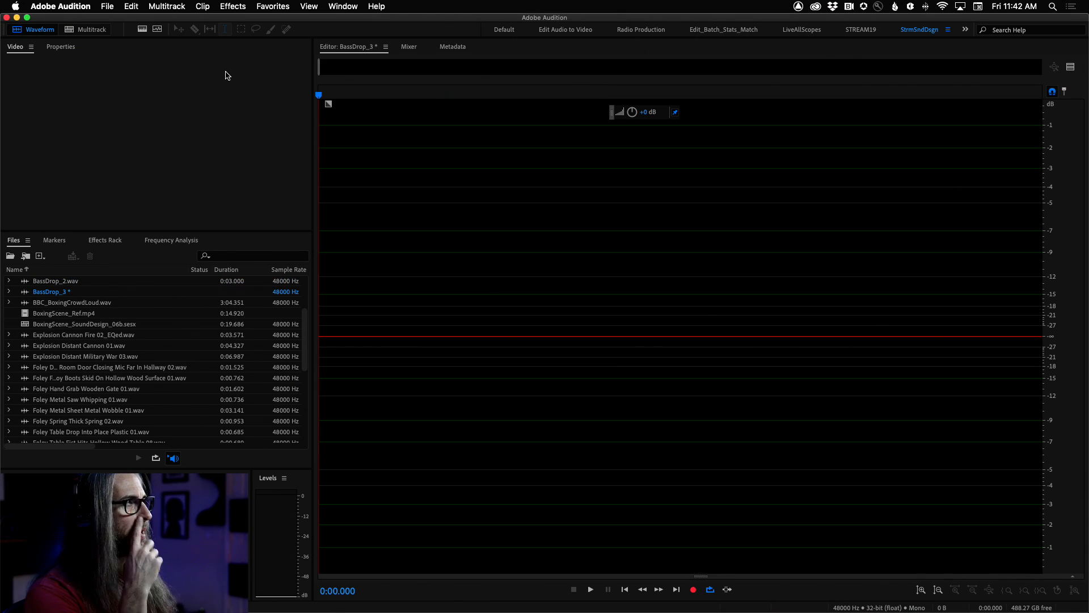
- Open the Generate Tones effect for BassDrop_3, turn off Sweep Frequencies and preview the constant 110 Hz sine tone
click(232, 7)
mouse_move(352, 92)
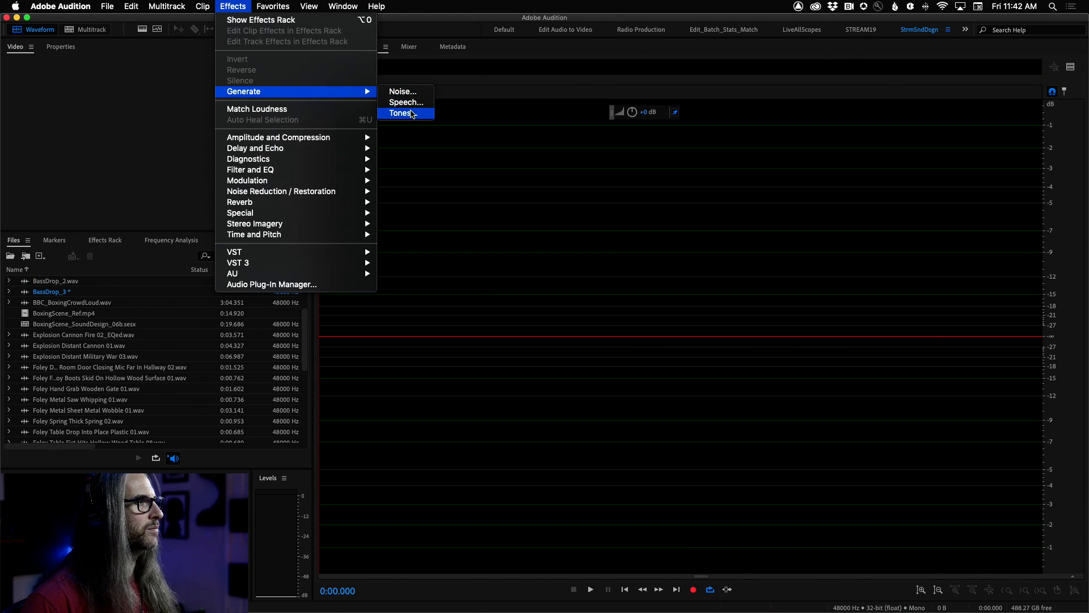
click(403, 113)
click(341, 131)
click(340, 131)
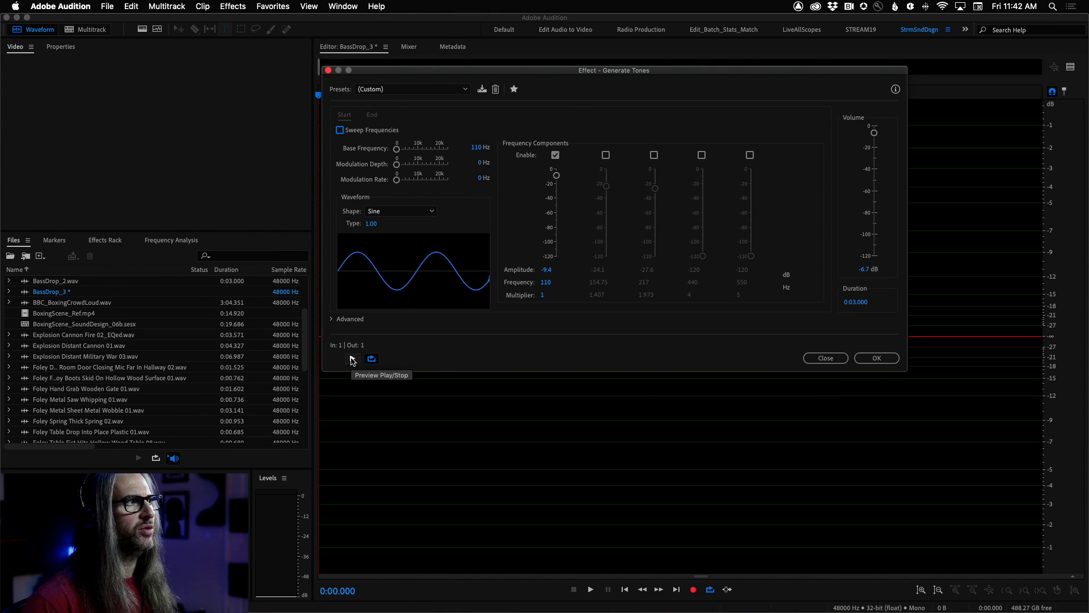
click(352, 358)
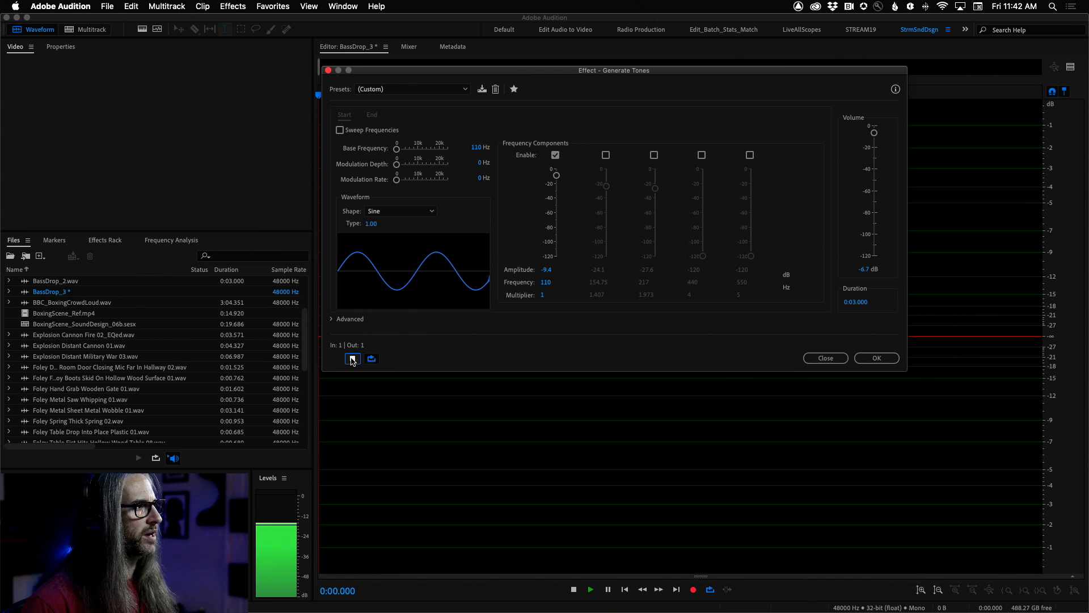
click(353, 359)
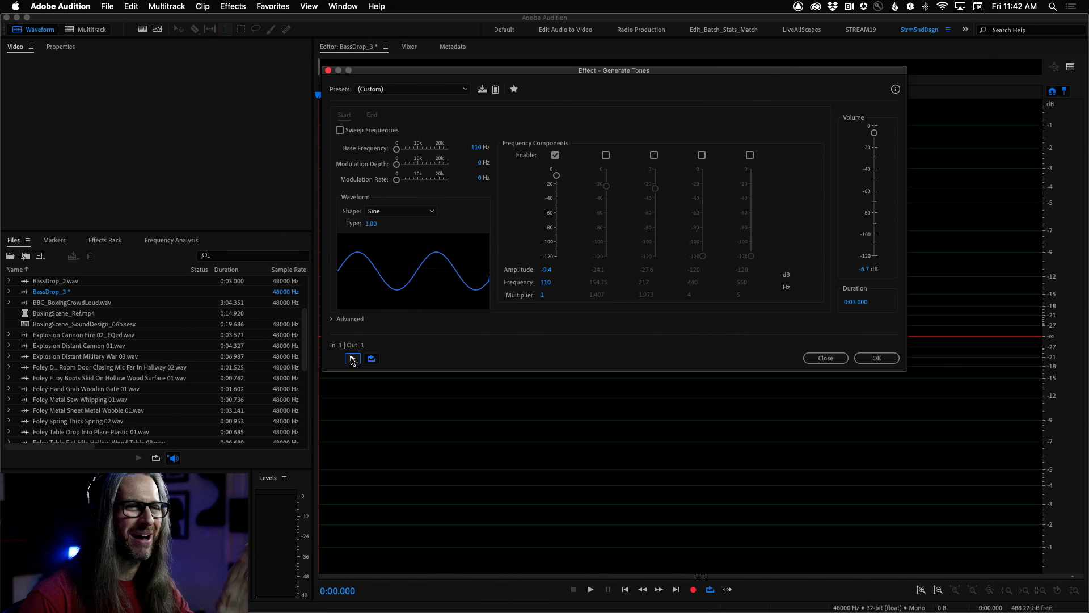
- Set the base frequency to 440 Hz and preview the constant sine tone
click(461, 147)
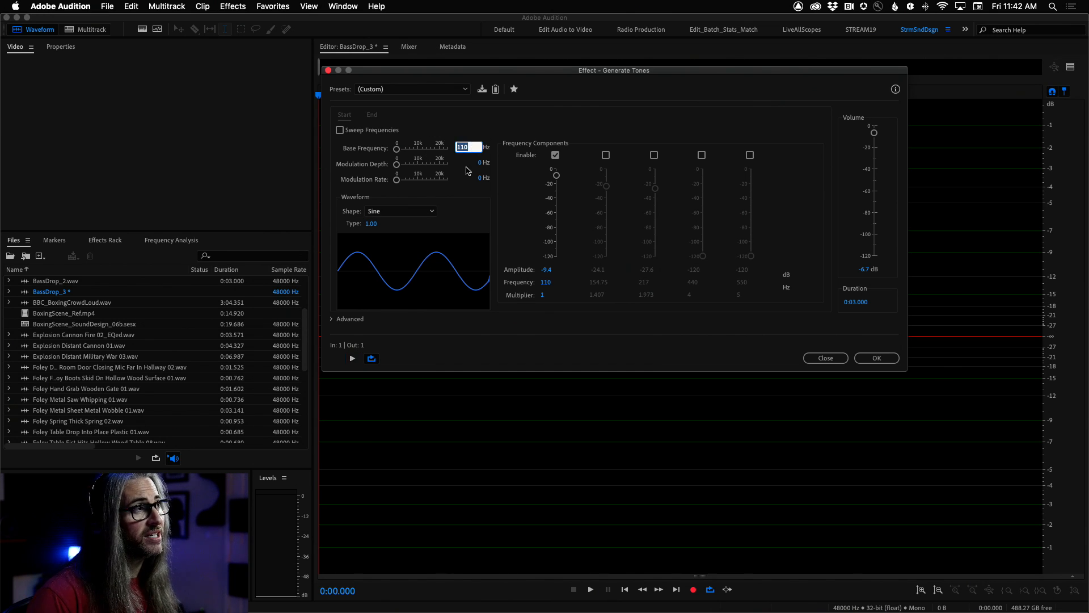
text(440)
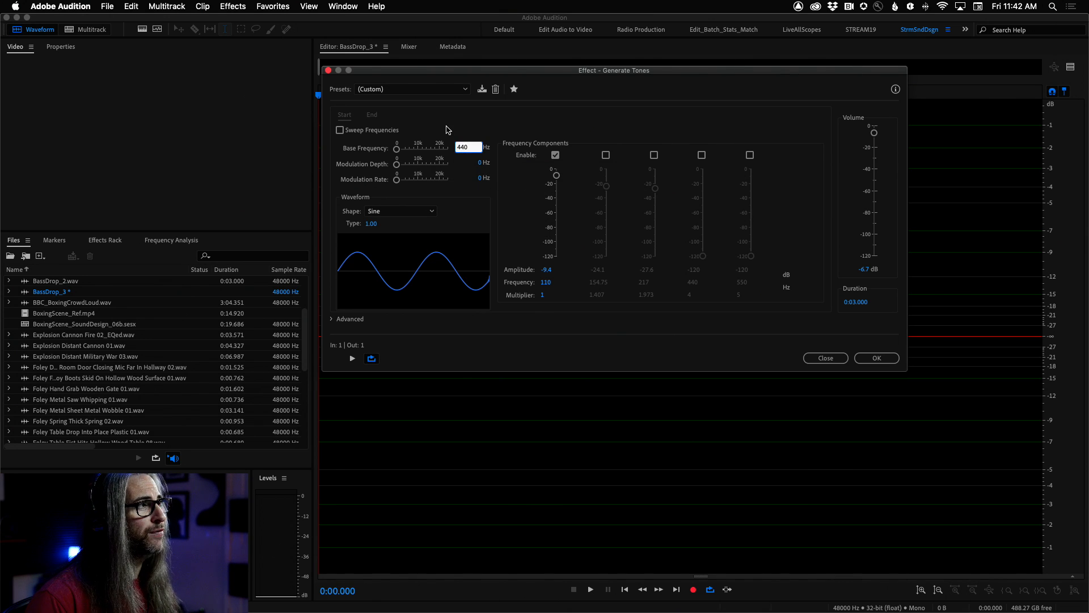
key(Return)
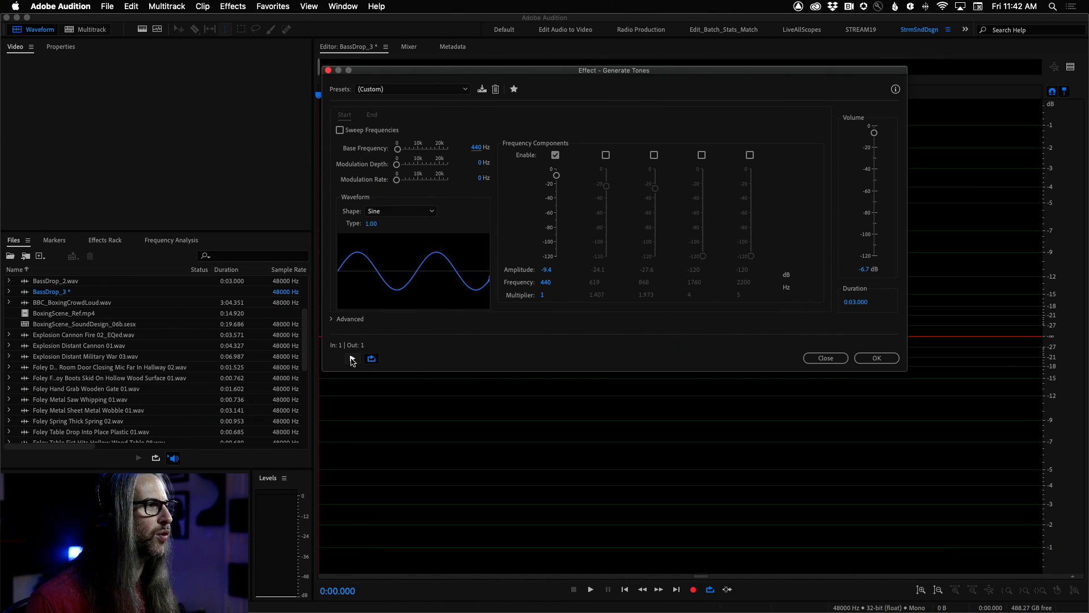
click(352, 359)
click(352, 359)
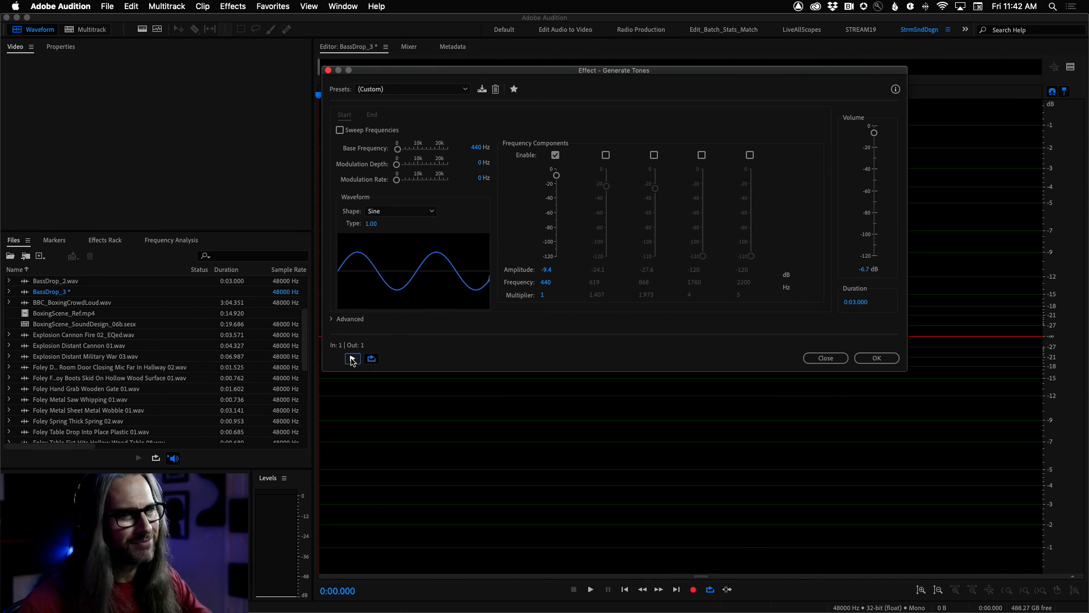
- Lower the base frequency to 220 Hz and preview the tone
click(476, 147)
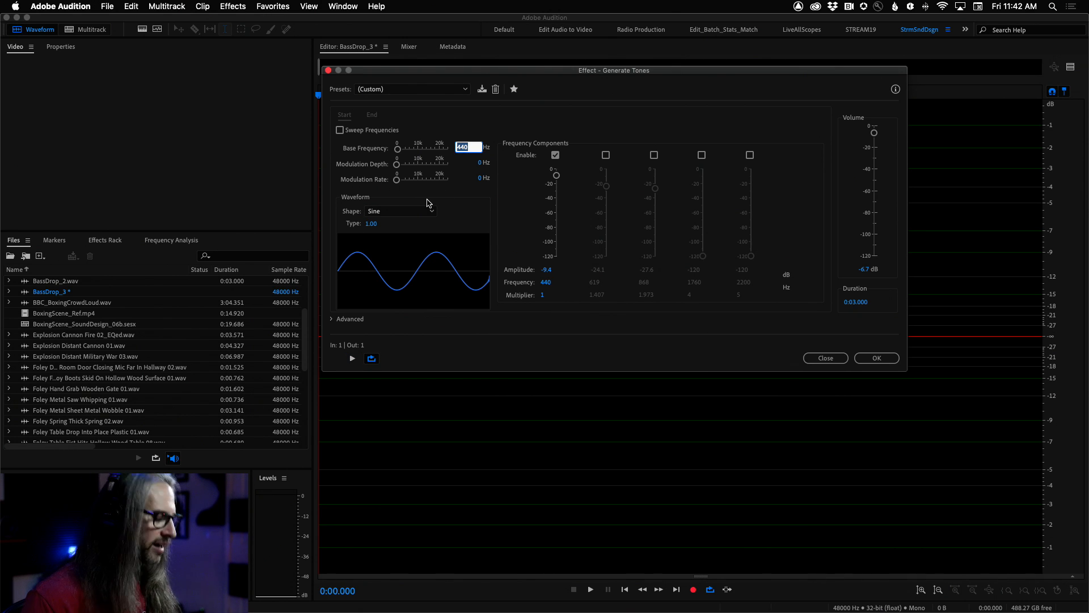
text(220)
key(Return)
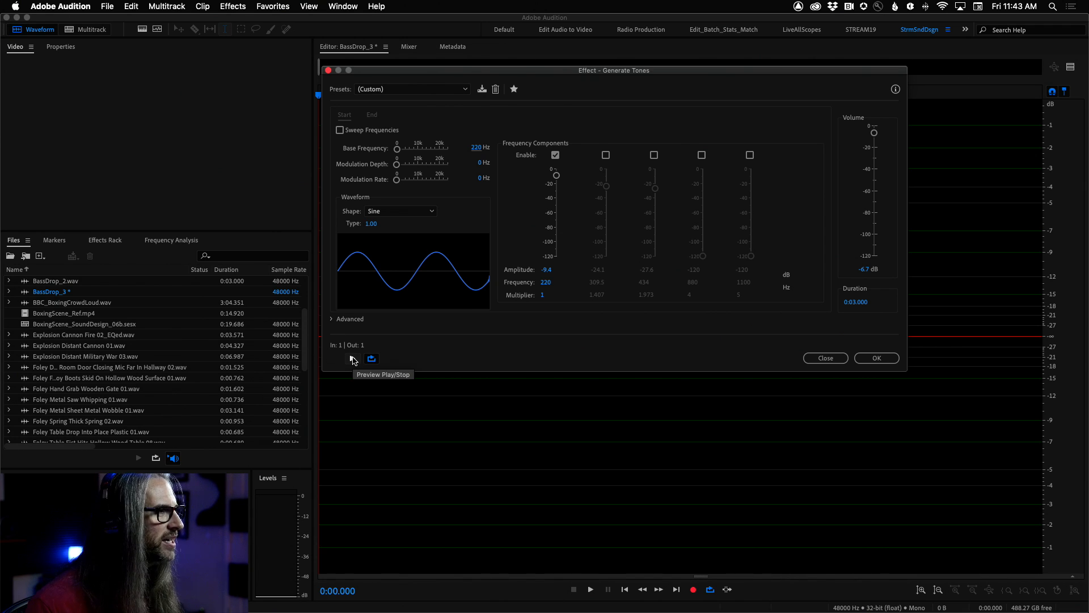
click(353, 359)
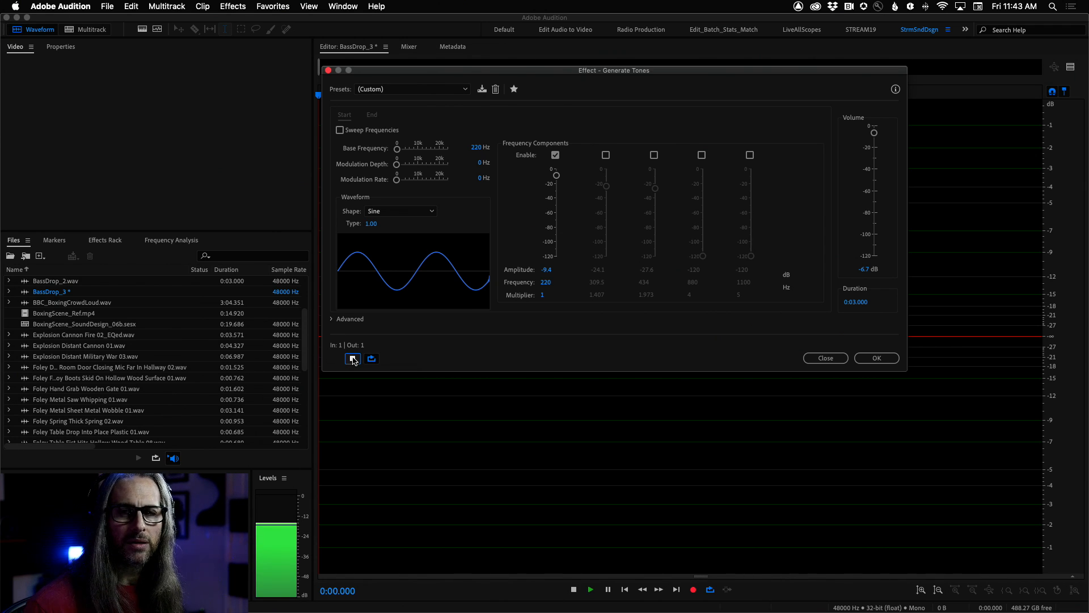
click(353, 359)
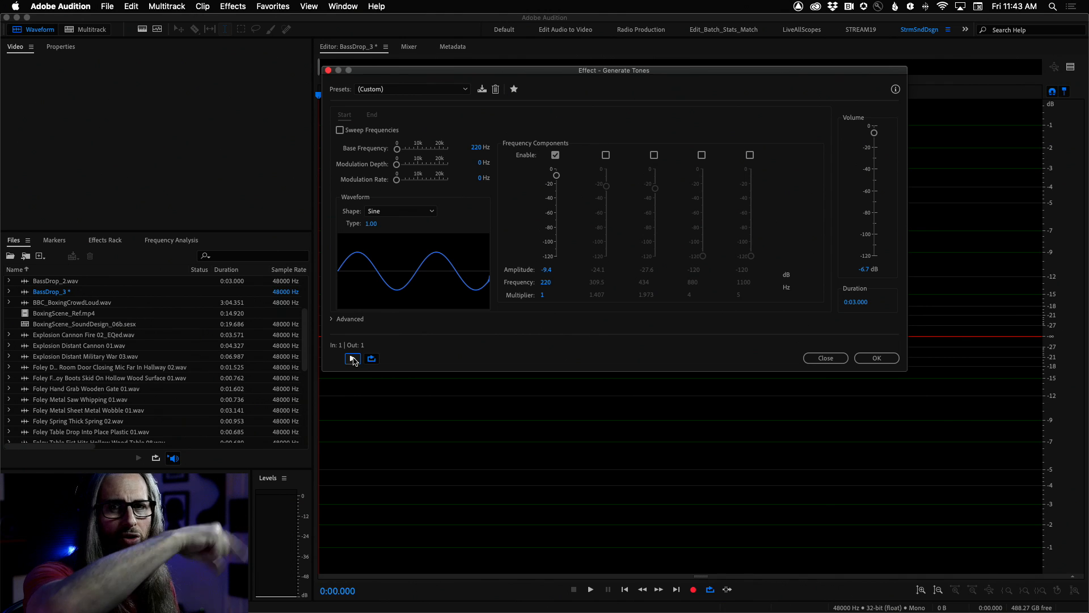
- Raise the base frequency to 660 Hz and preview the tone
click(479, 149)
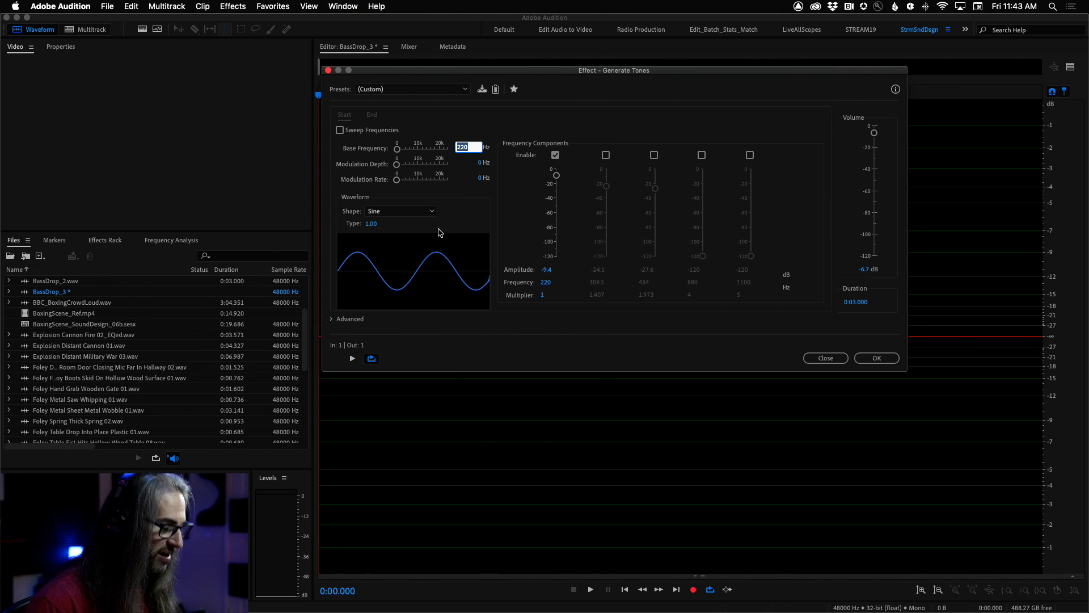
text(660)
key(Return)
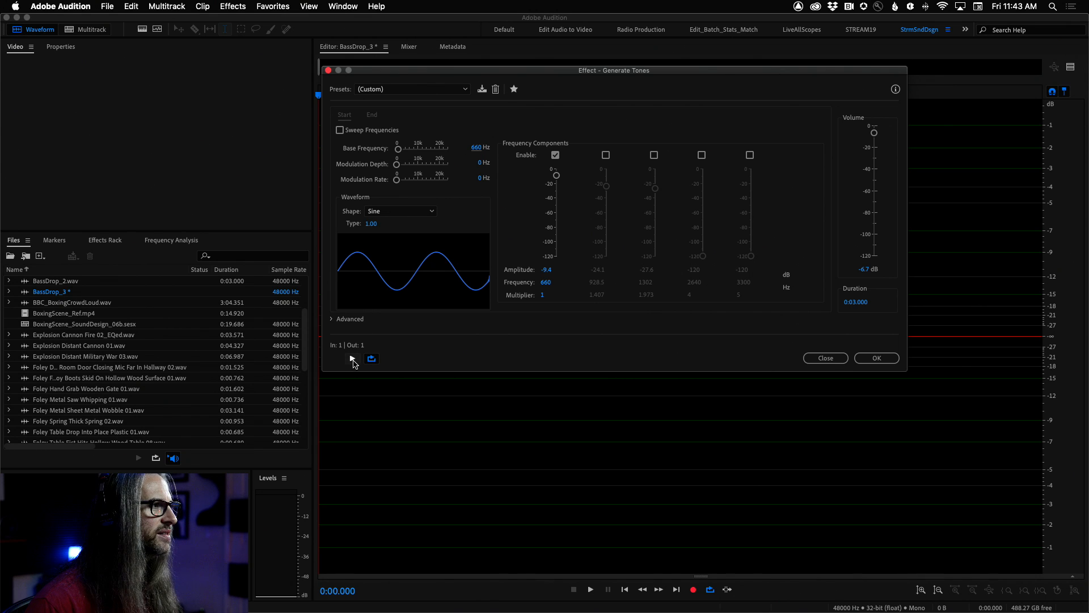
click(352, 358)
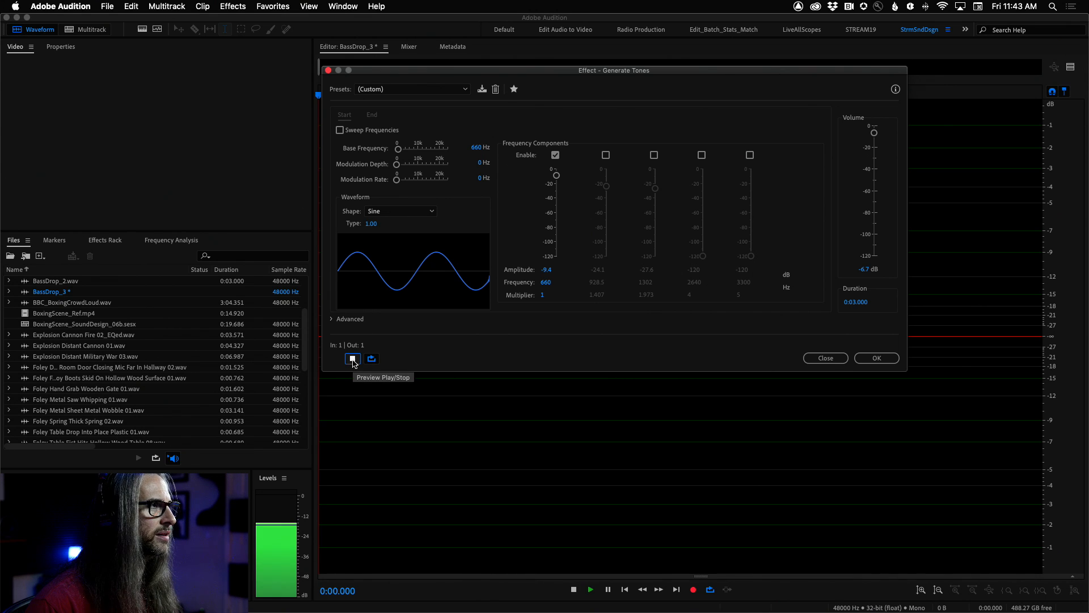
- Raise the base frequency to 880 Hz and preview the higher tone
click(477, 149)
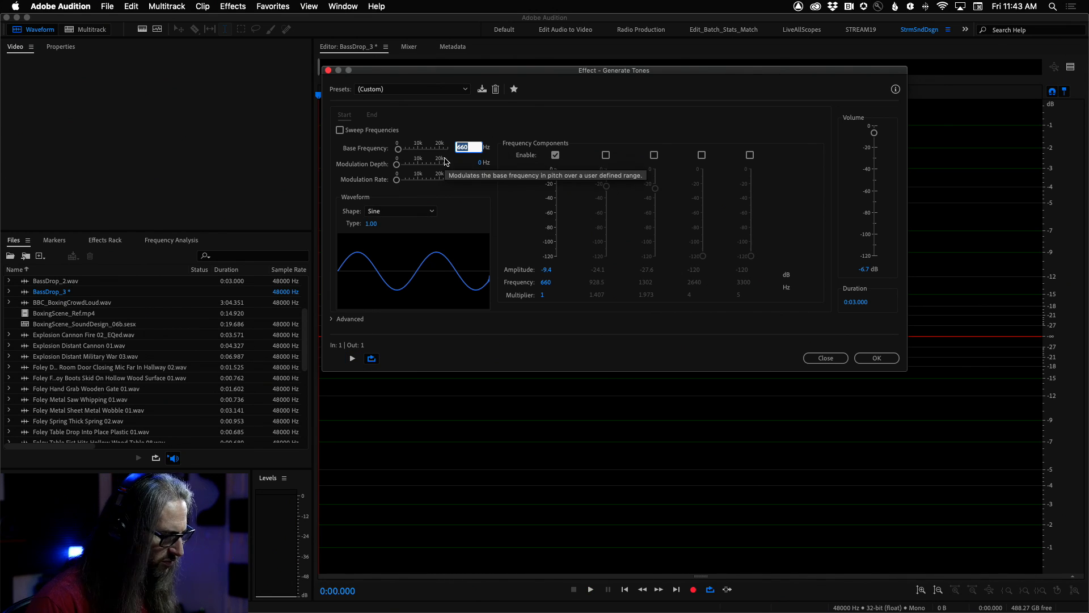
text(880)
key(Return)
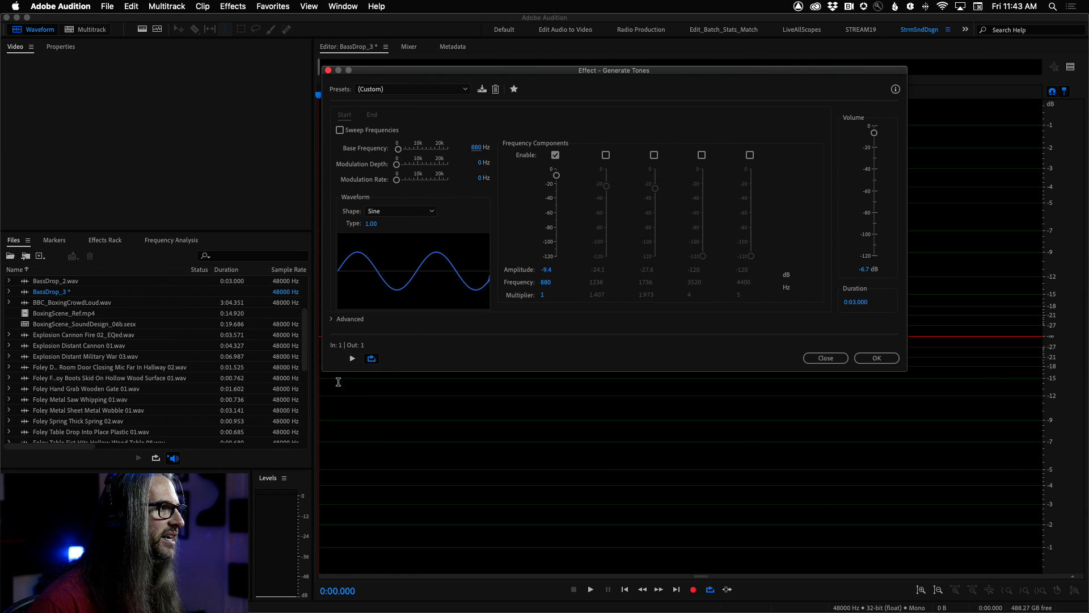
click(349, 359)
click(349, 359)
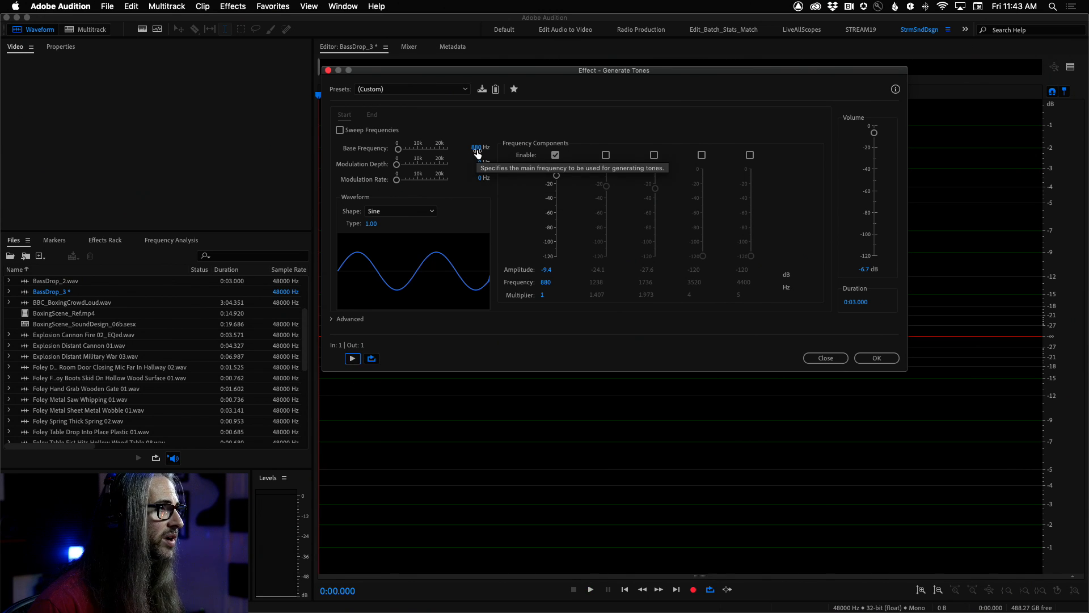
- Lower the base frequency to 440 Hz and preview the tone again
click(477, 150)
text(440)
key(Return)
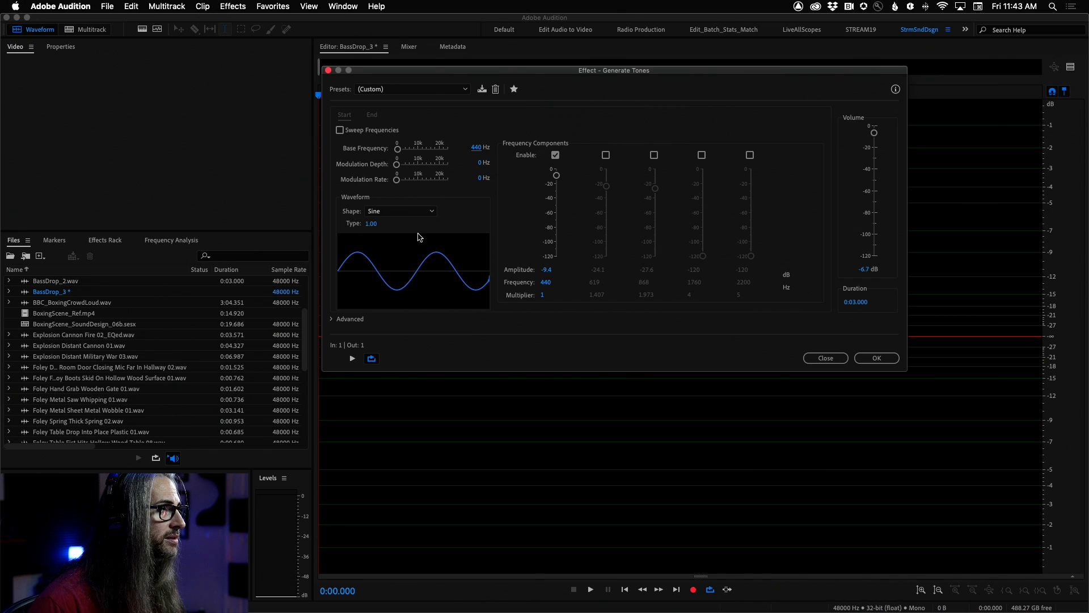
click(352, 359)
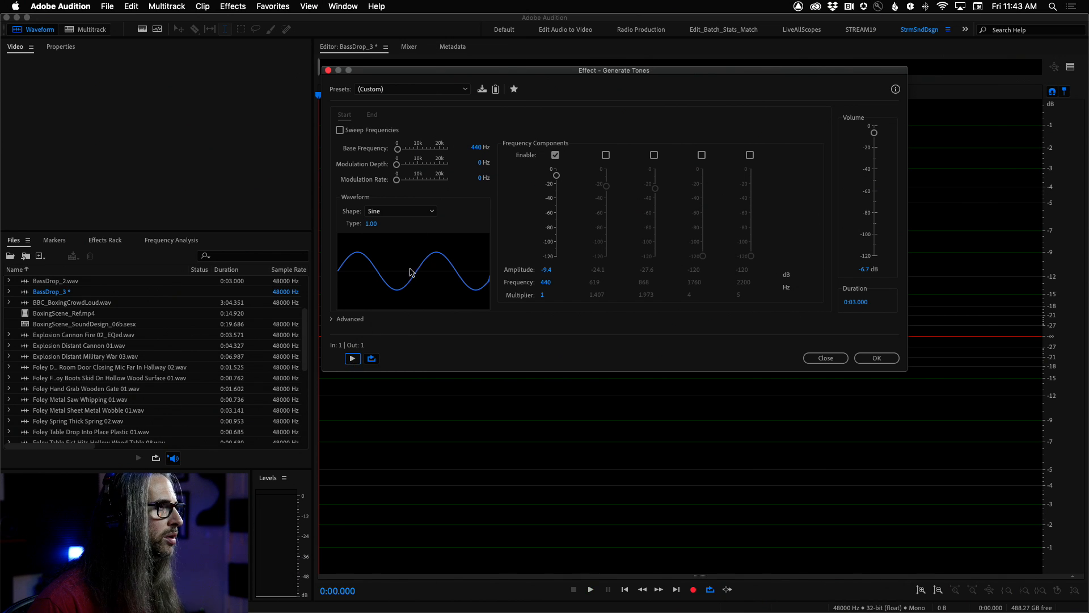
- Drop the base frequency another octave to 220 Hz and preview the tone
click(480, 148)
text(220)
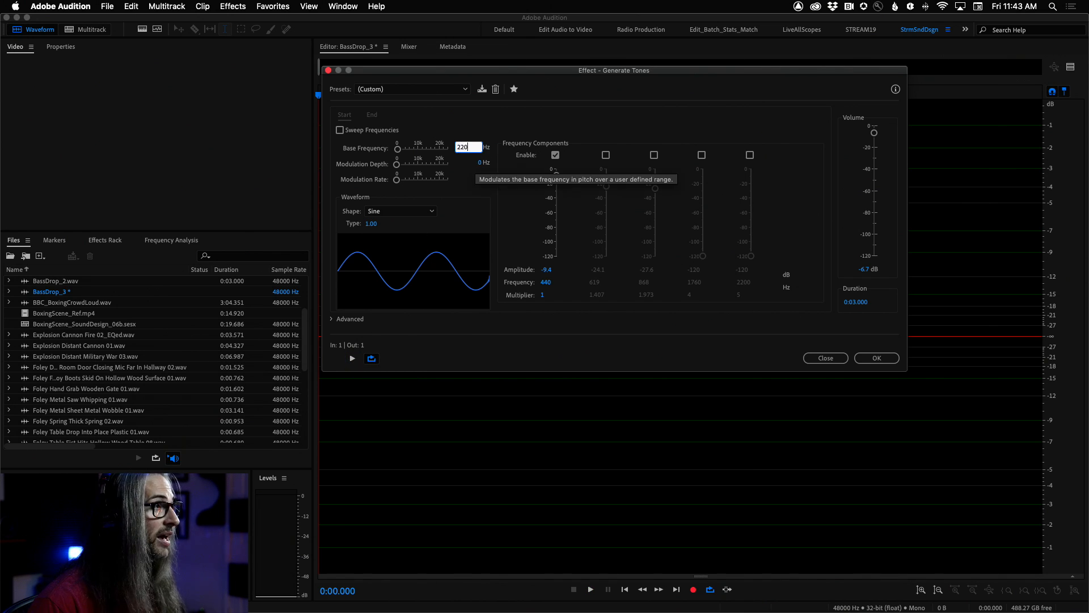
key(Return)
click(352, 358)
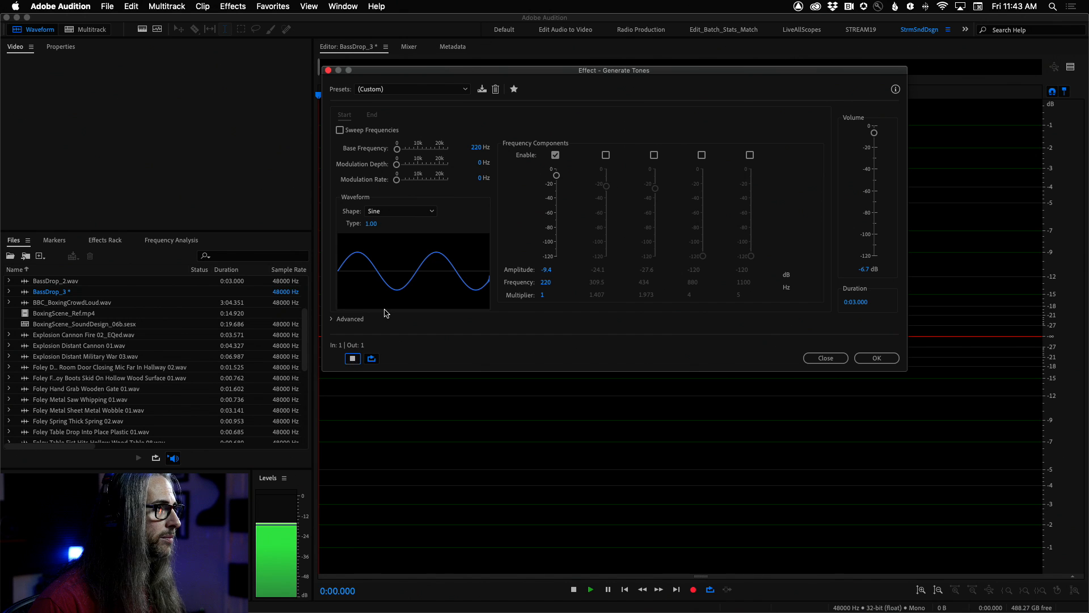
click(353, 358)
- Set the base frequency of the constant sine tone back to 110 Hz
click(476, 147)
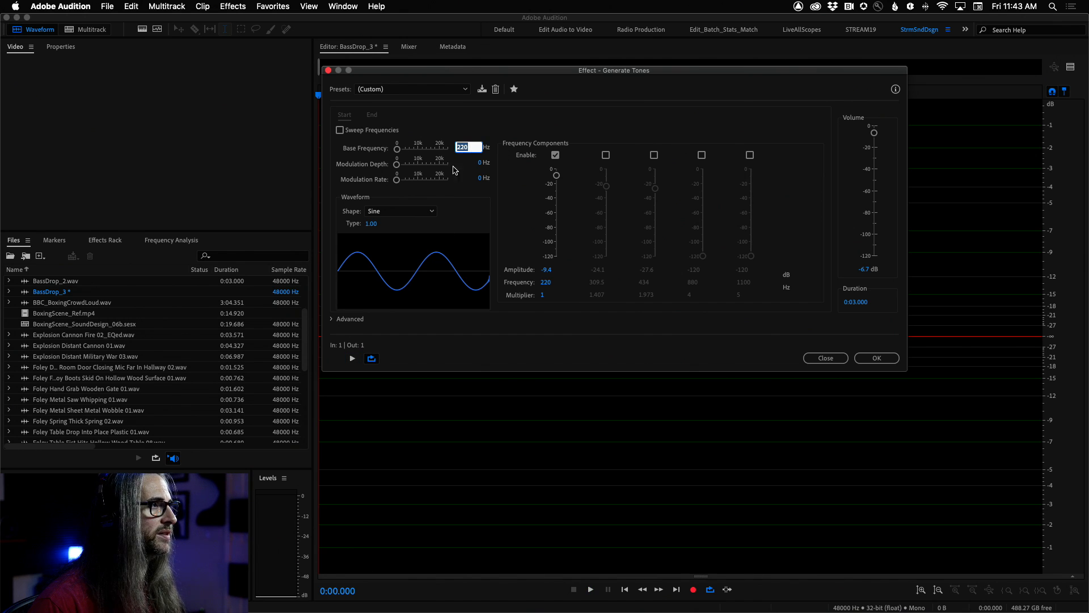
text(110)
key(Return)
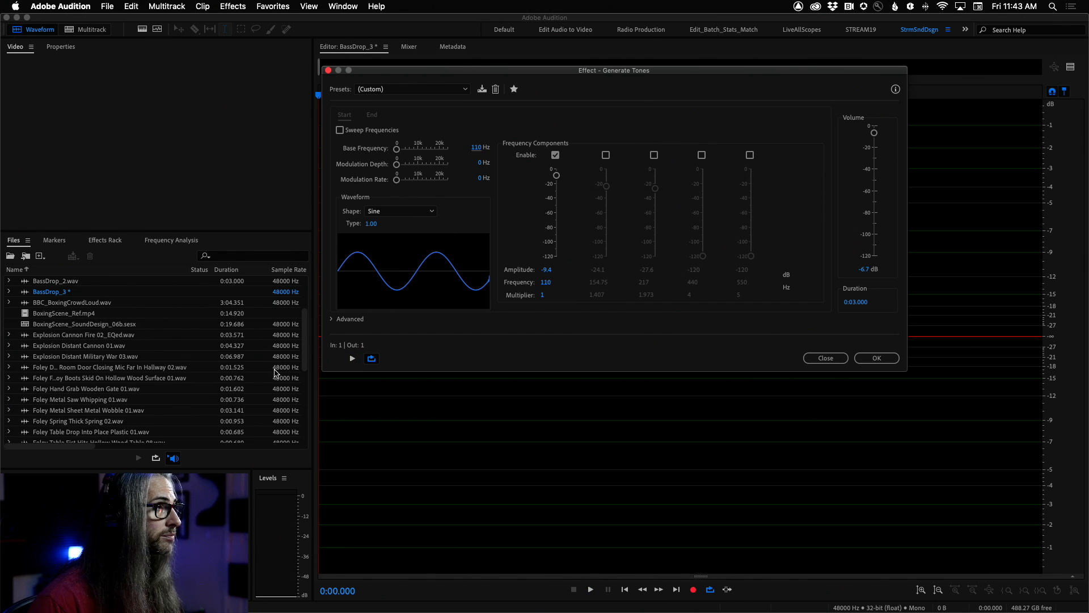
- Preview the 110 Hz tone without modulation and with a 62.84 Hz modulation depth and 2070.74 Hz modulation rate
click(352, 359)
click(351, 359)
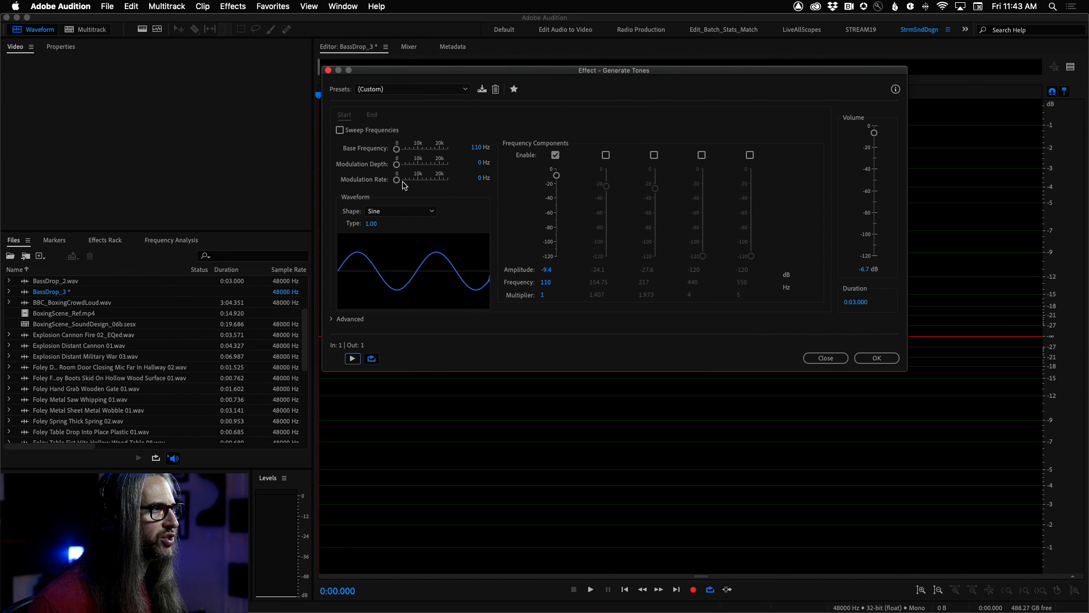
click(352, 359)
drag(396, 165, 395, 177)
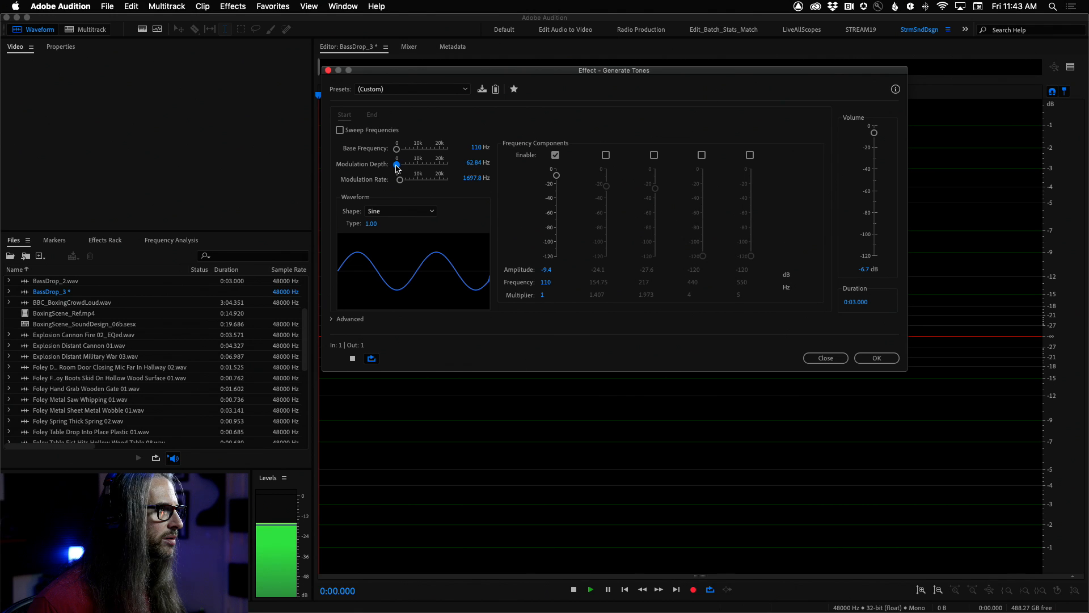
drag(400, 179, 401, 183)
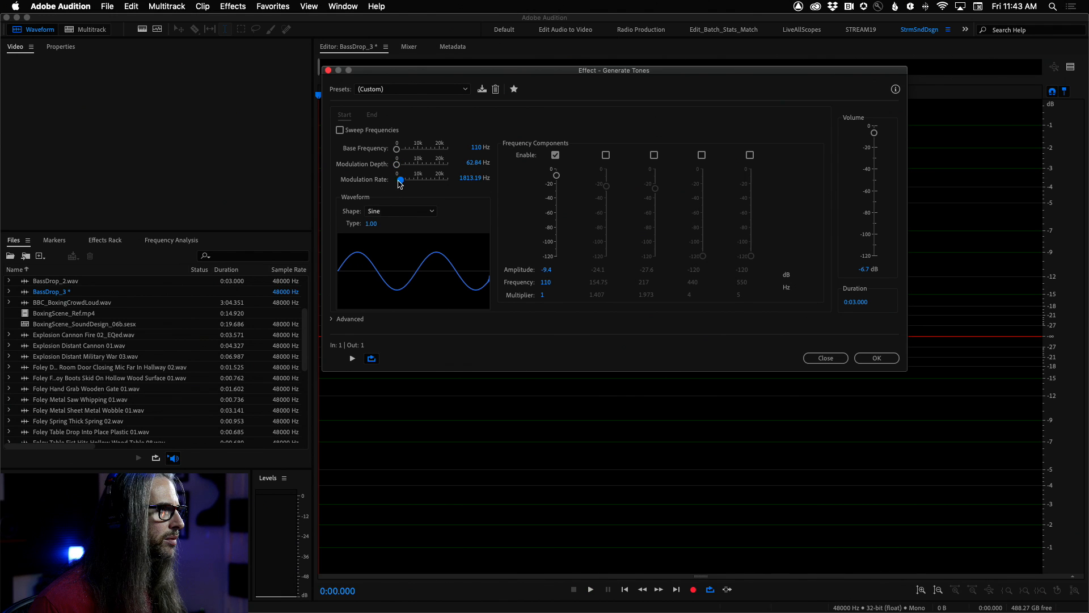
click(352, 359)
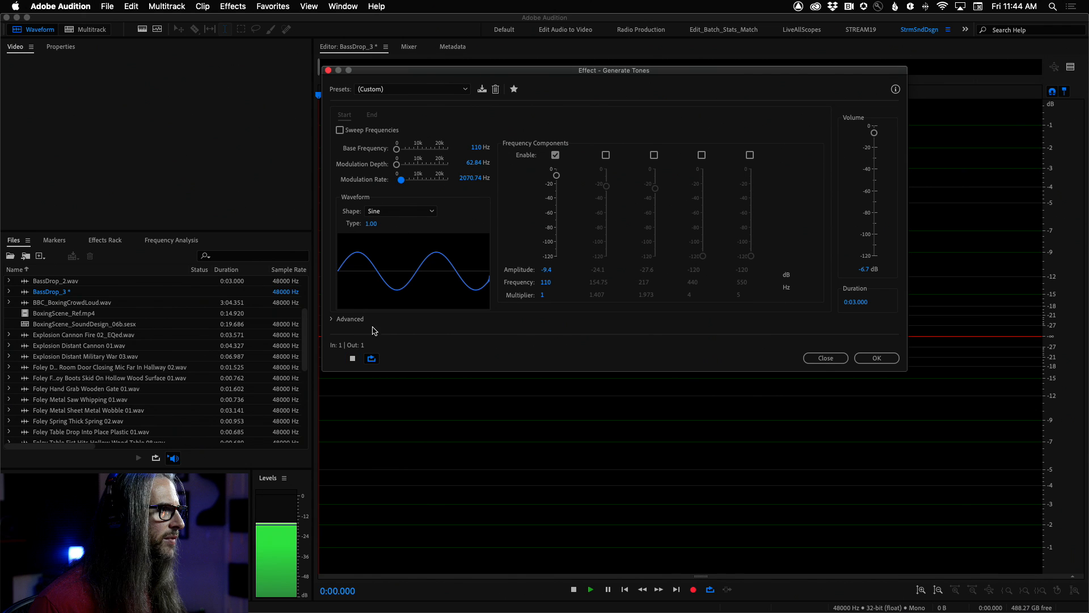
click(352, 359)
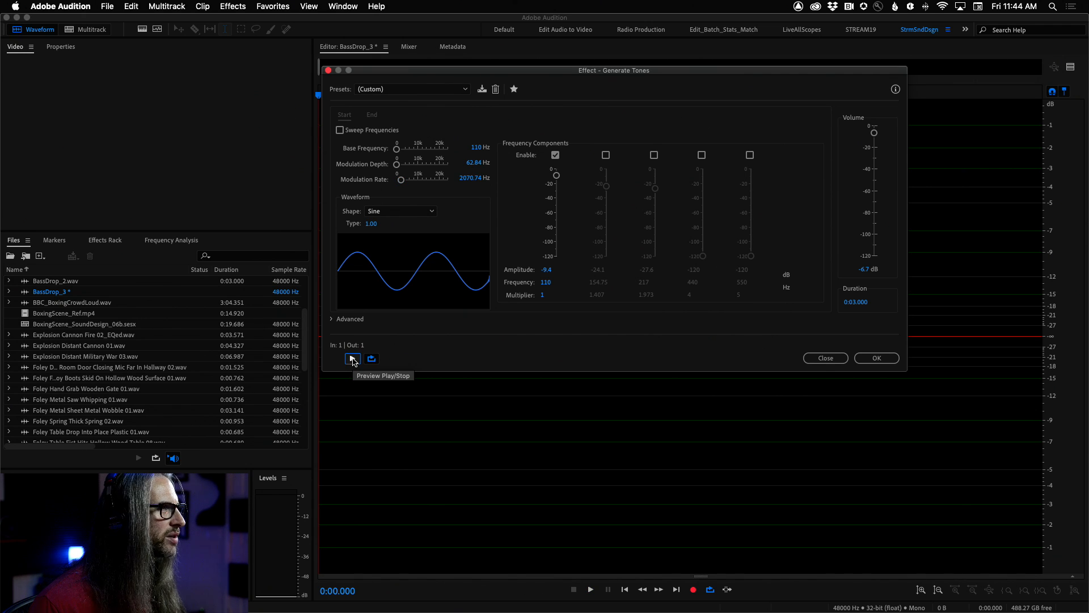
- Raise the modulation rate to 2349.93 Hz and preview the modulated tone
click(353, 359)
drag(401, 181, 402, 181)
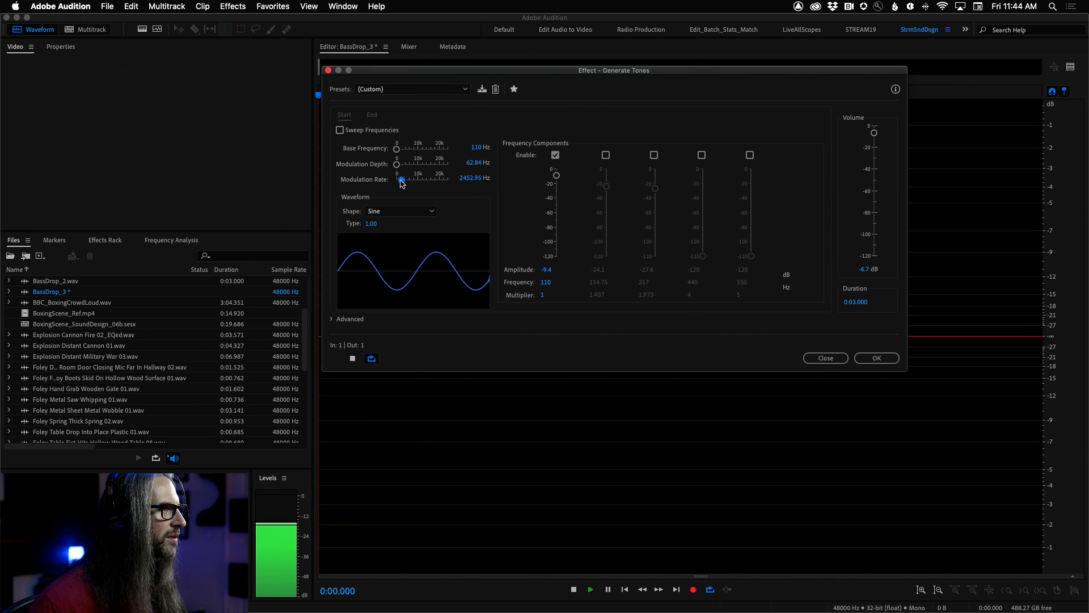
click(353, 359)
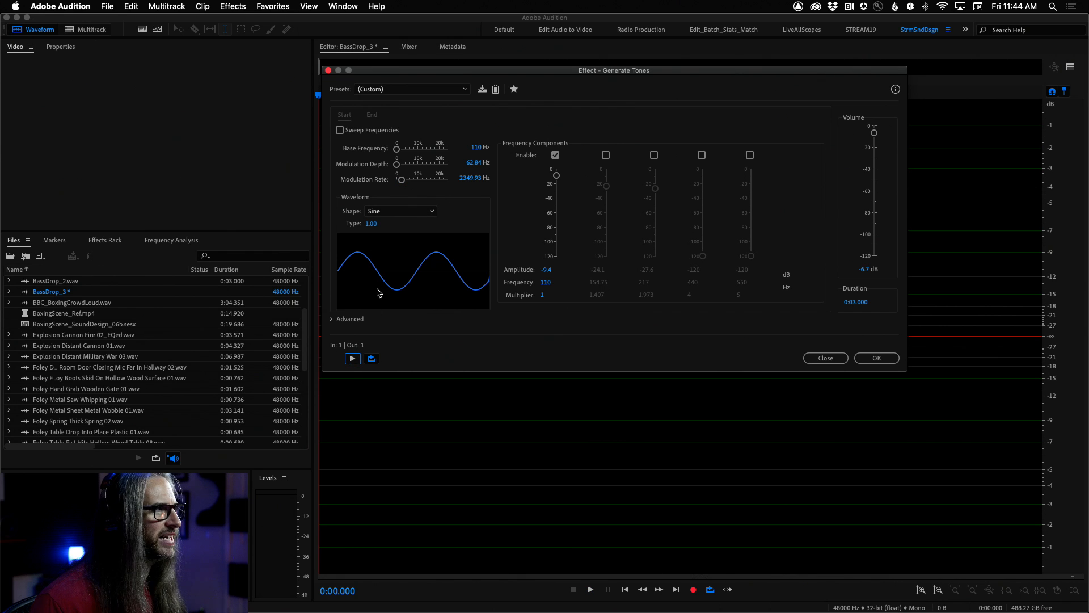
click(352, 360)
click(352, 359)
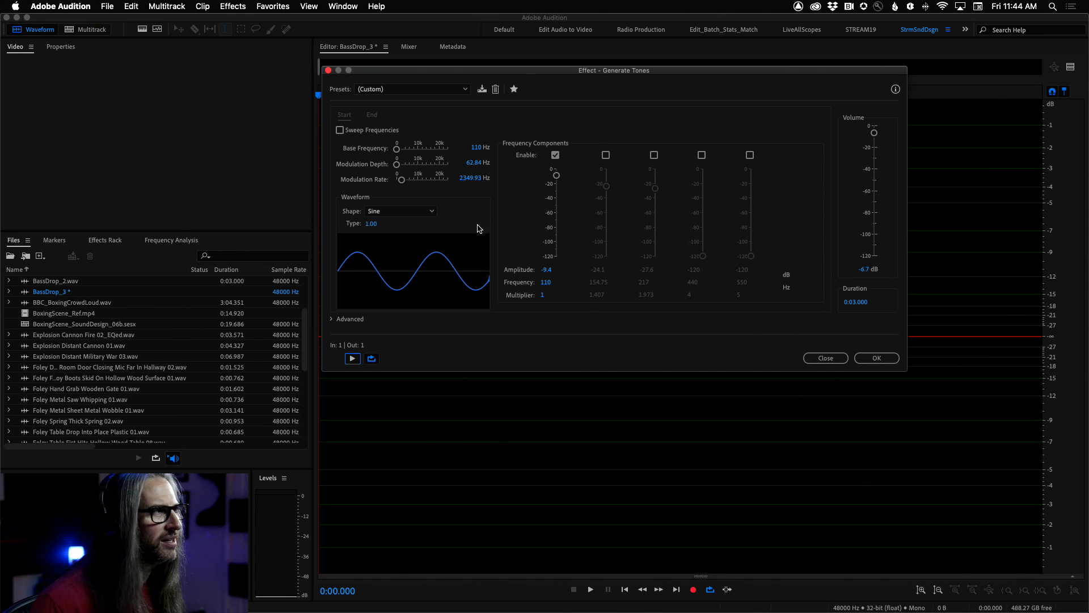
- Remove the modulation, generate the 3-second 110 Hz sine tone in BassDrop_3 and play it back
drag(397, 165, 383, 185)
click(876, 358)
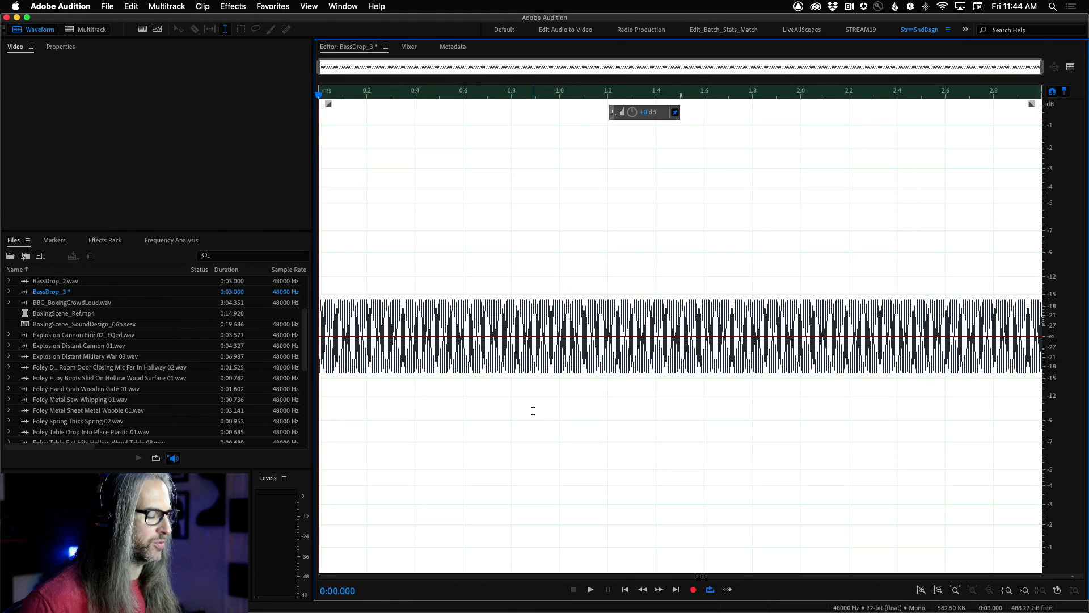
key(space)
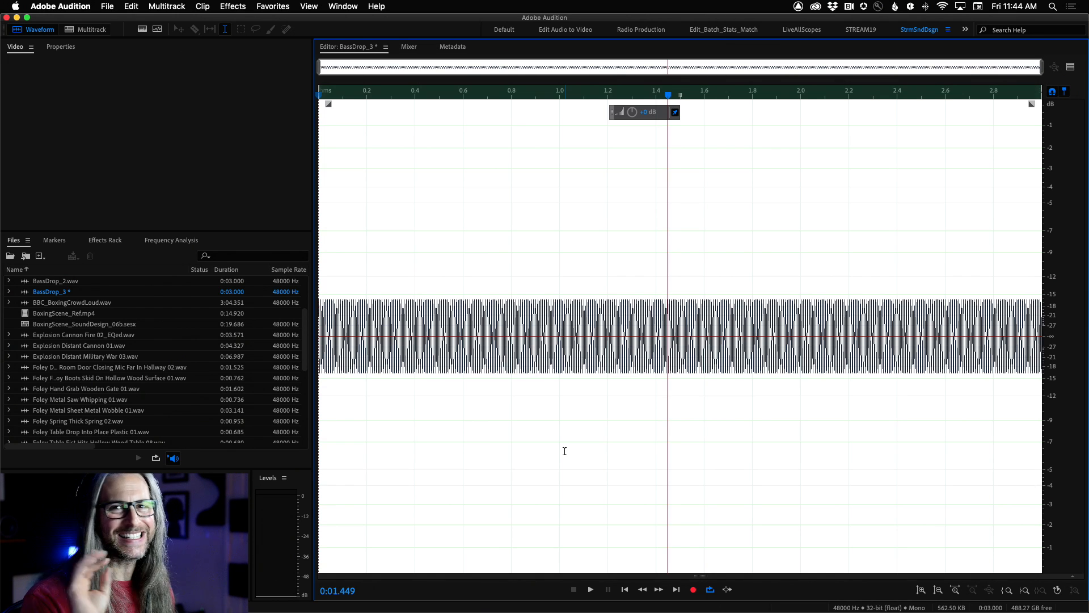
- Open the Pitch Bender effect for the generated tone and clear the waveform selection so the whole pitch envelope is accessible
click(232, 6)
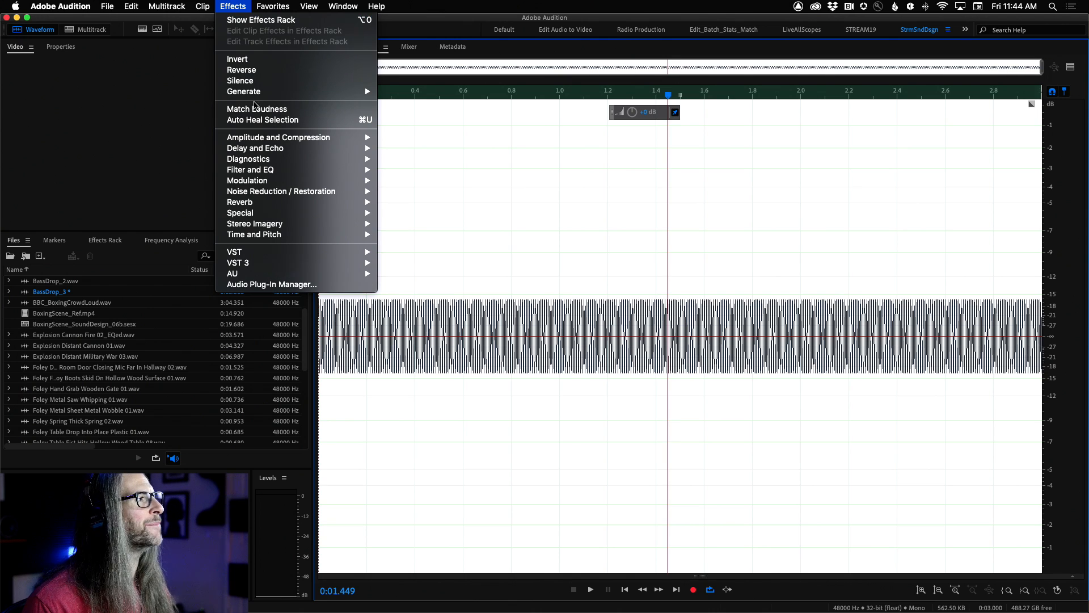
mouse_move(284, 236)
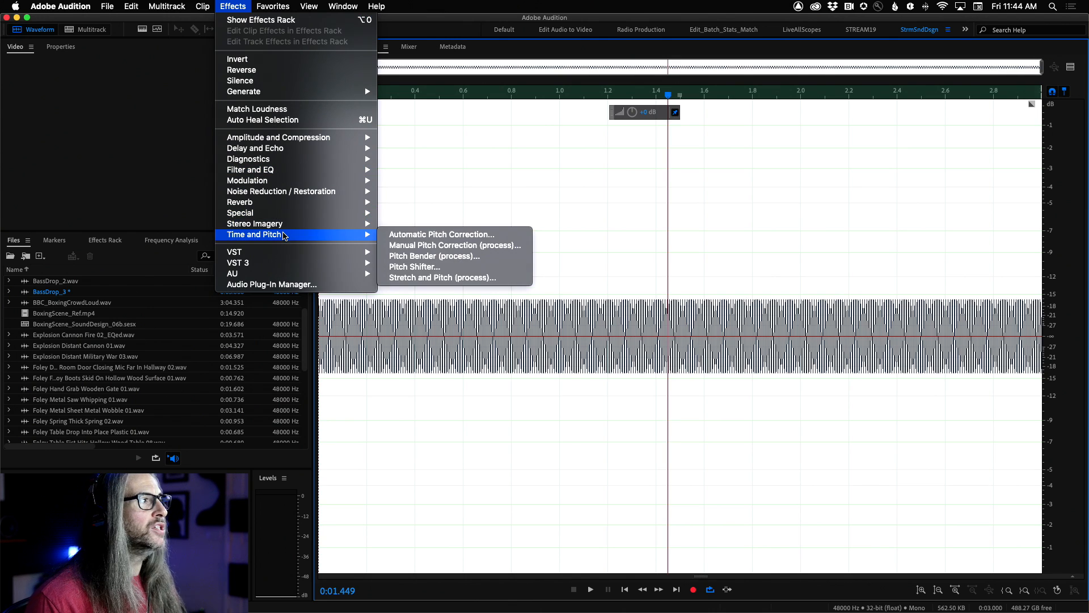
click(483, 259)
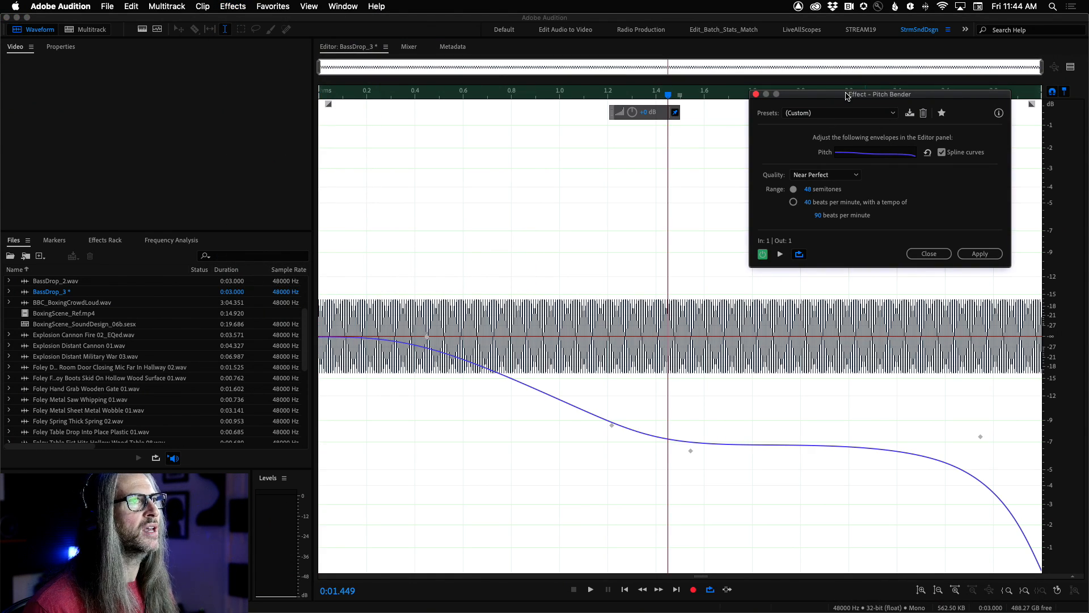
mouse_move(848, 95)
mouse_down()
mouse_move(845, 110)
mouse_move(856, 111)
mouse_up()
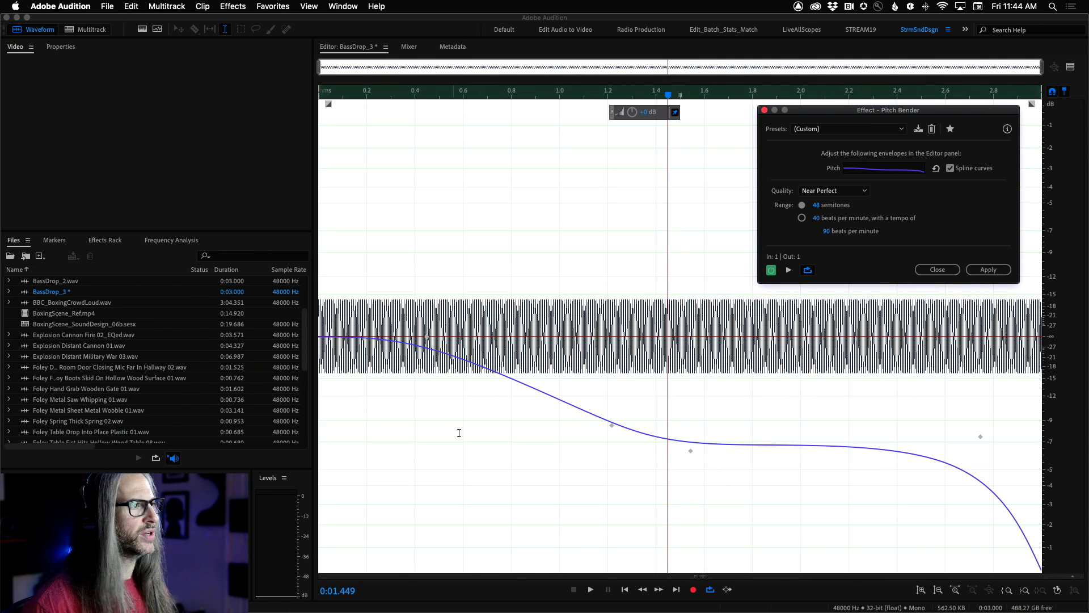
click(509, 445)
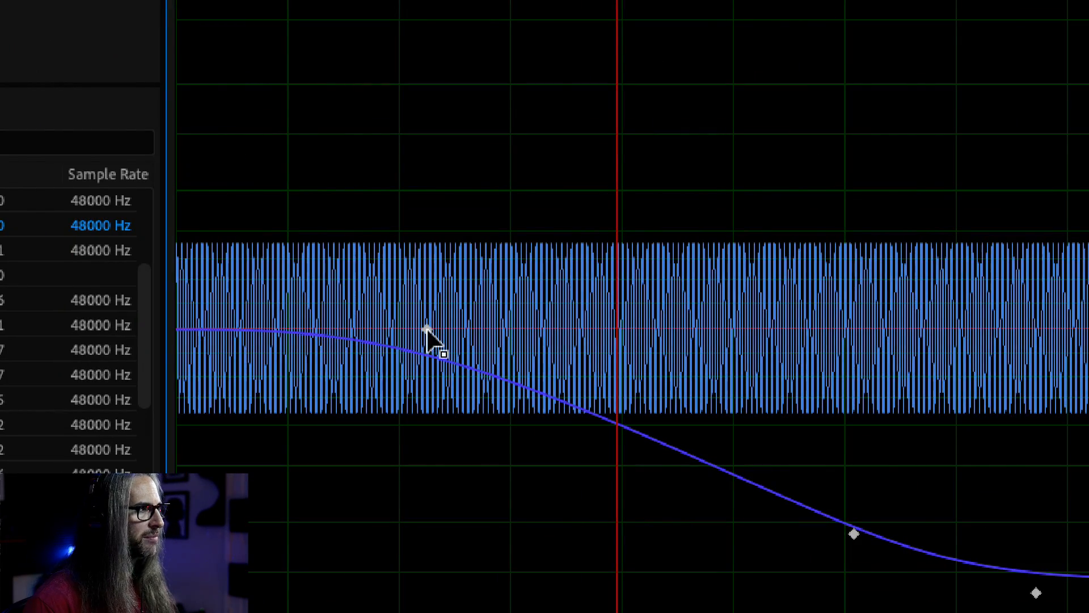
- Examine the keyframes along the Pitch Bender envelope and preview the pitch drop from the start of the file
mouse_move(427, 338)
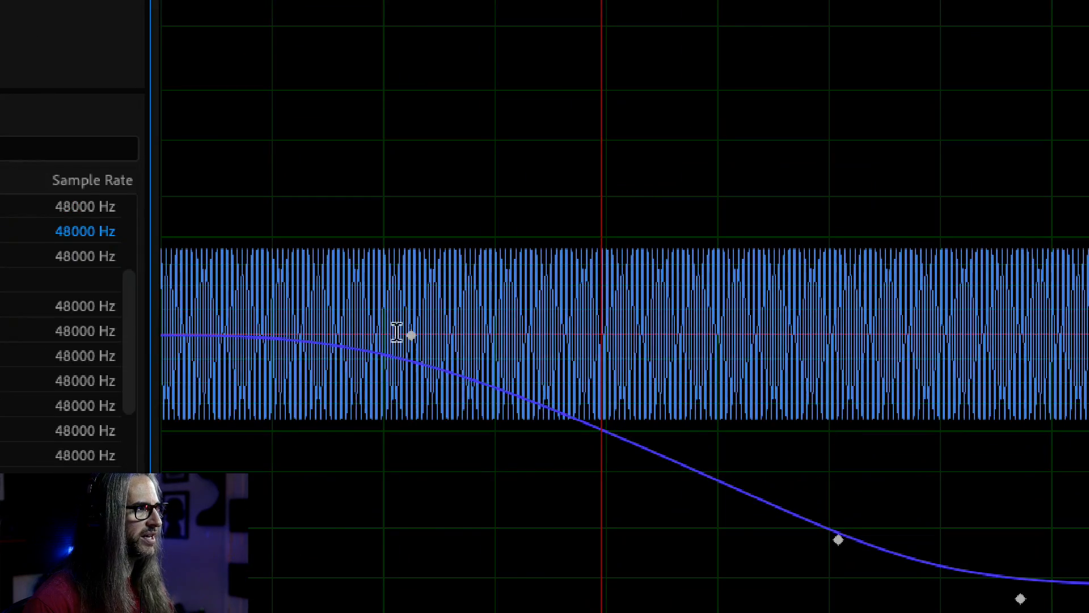
mouse_move(425, 336)
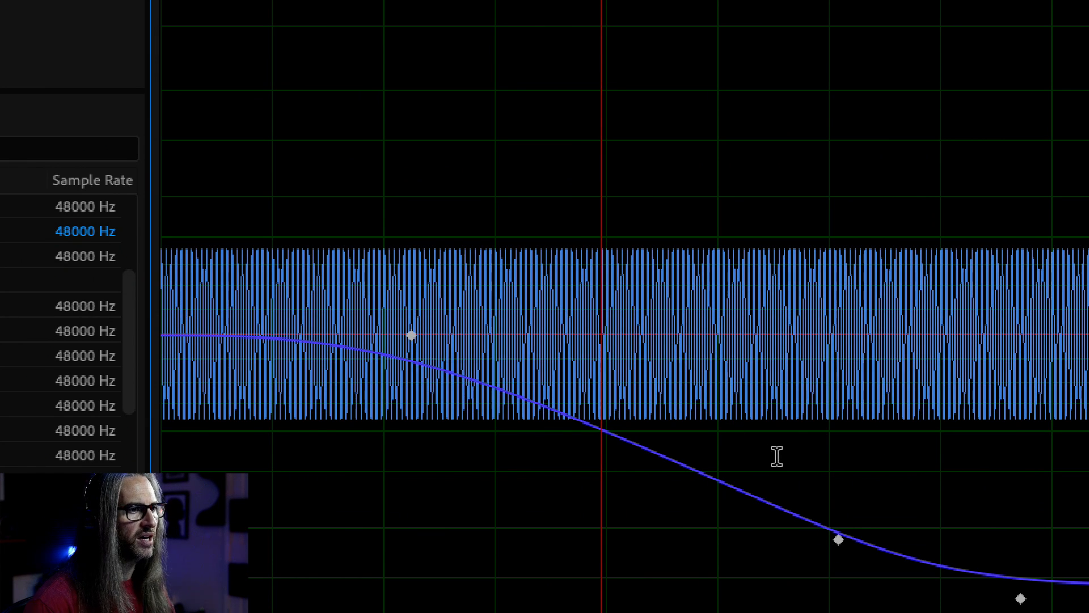
mouse_move(838, 539)
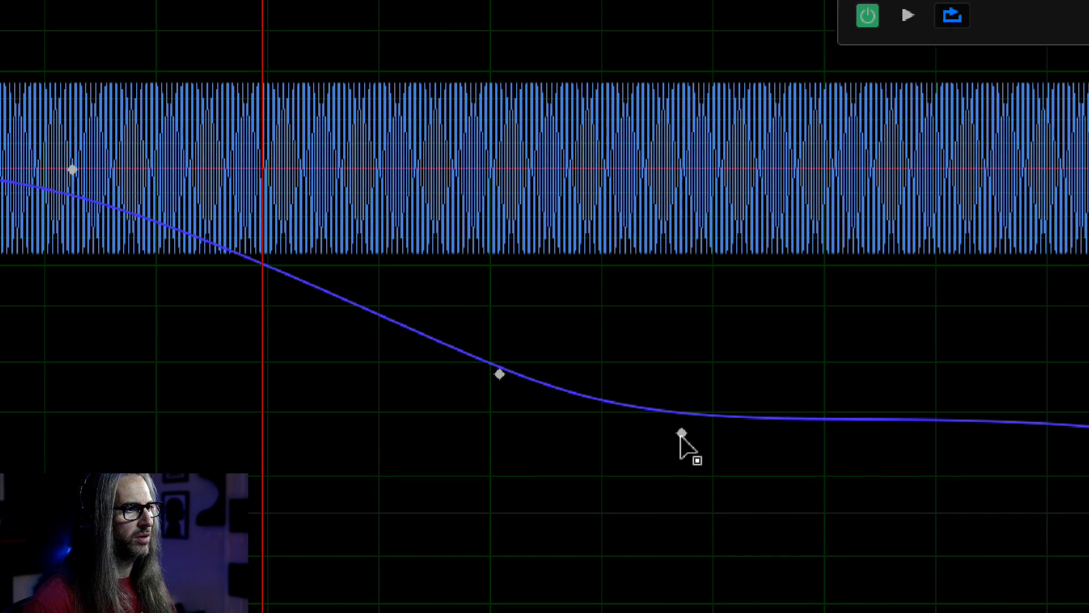
mouse_move(682, 434)
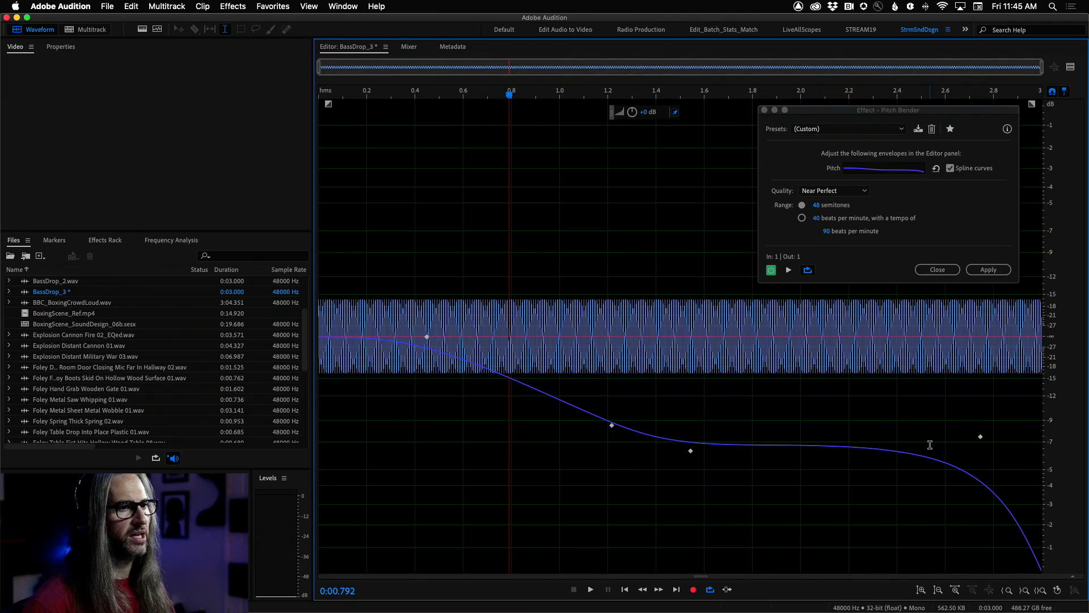
mouse_move(983, 440)
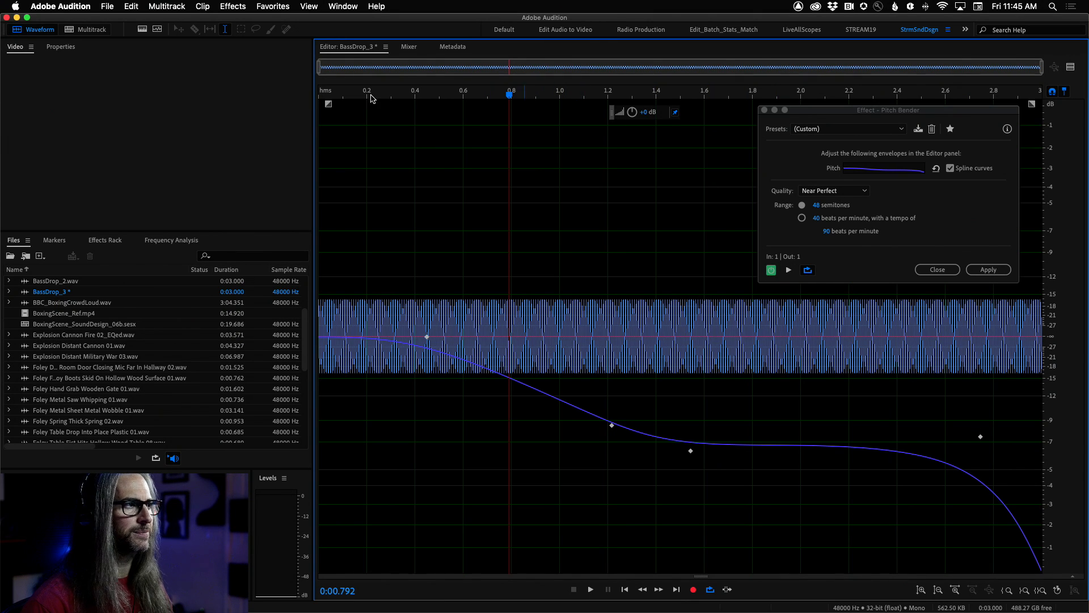
drag(509, 96, 281, 103)
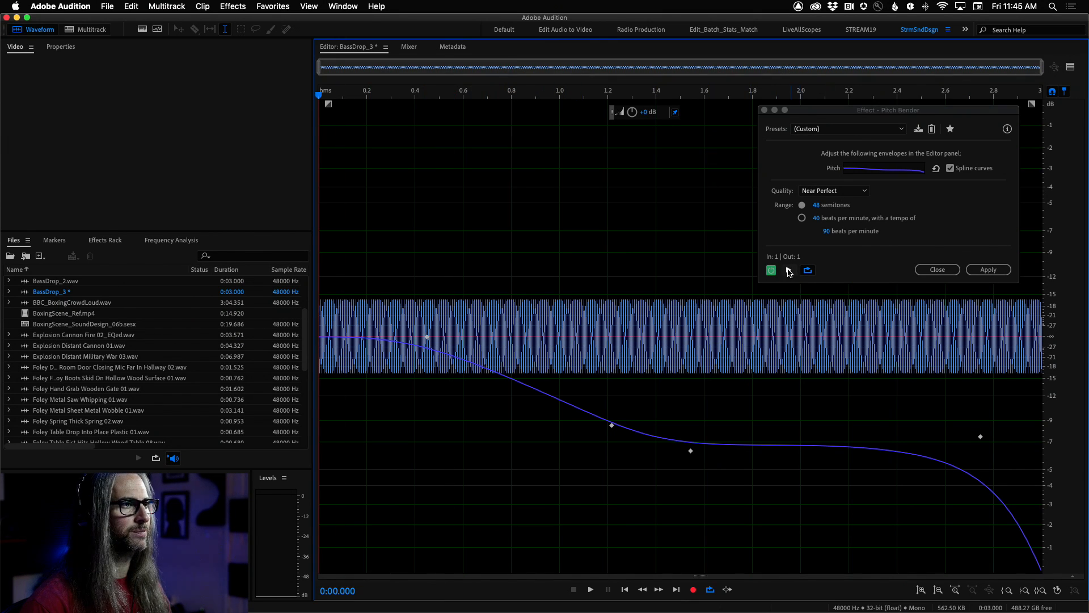
click(789, 271)
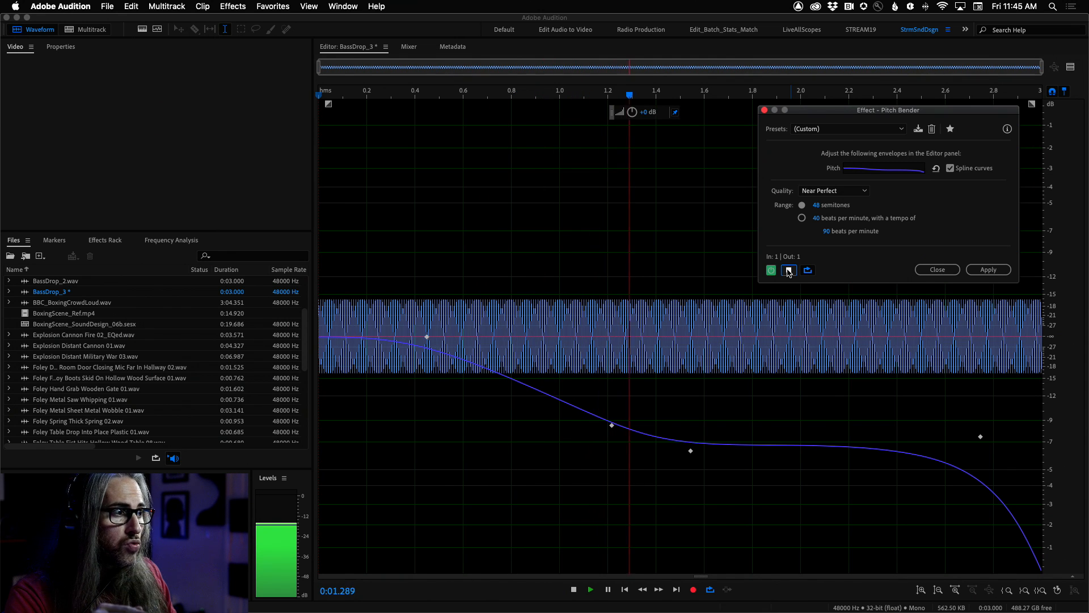
click(788, 270)
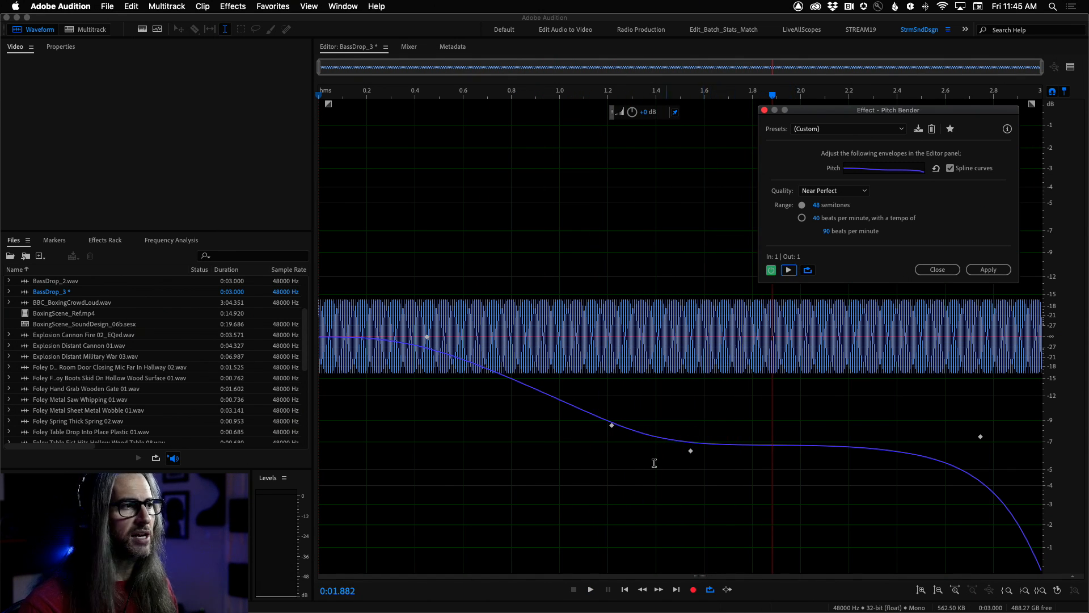
- Select the tone from about 1.45 s to the end to view the envelope over that range, and clear the selection
drag(668, 387, 1042, 400)
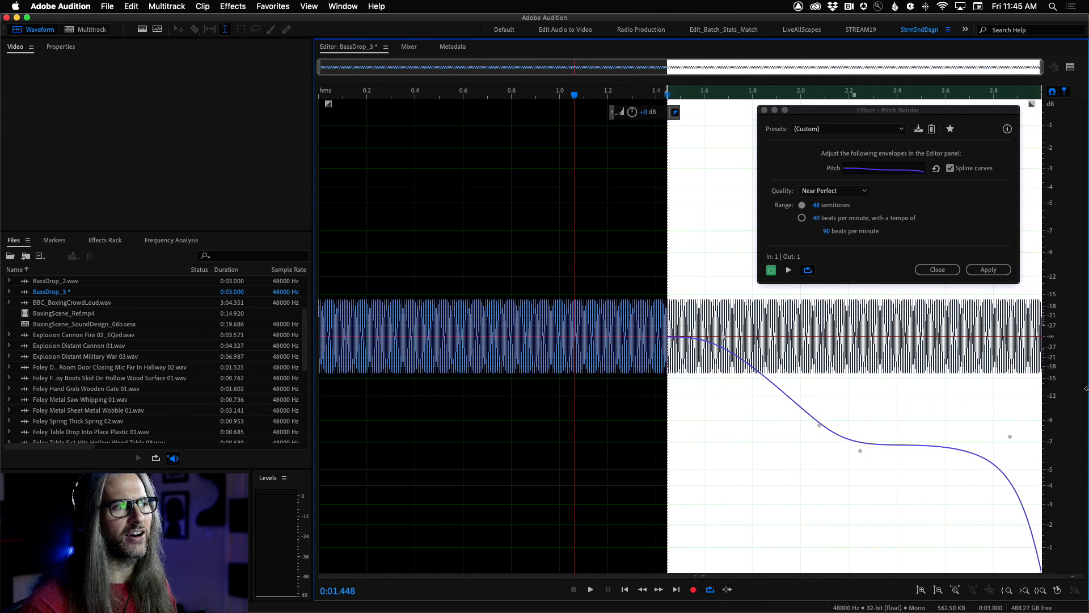
click(552, 405)
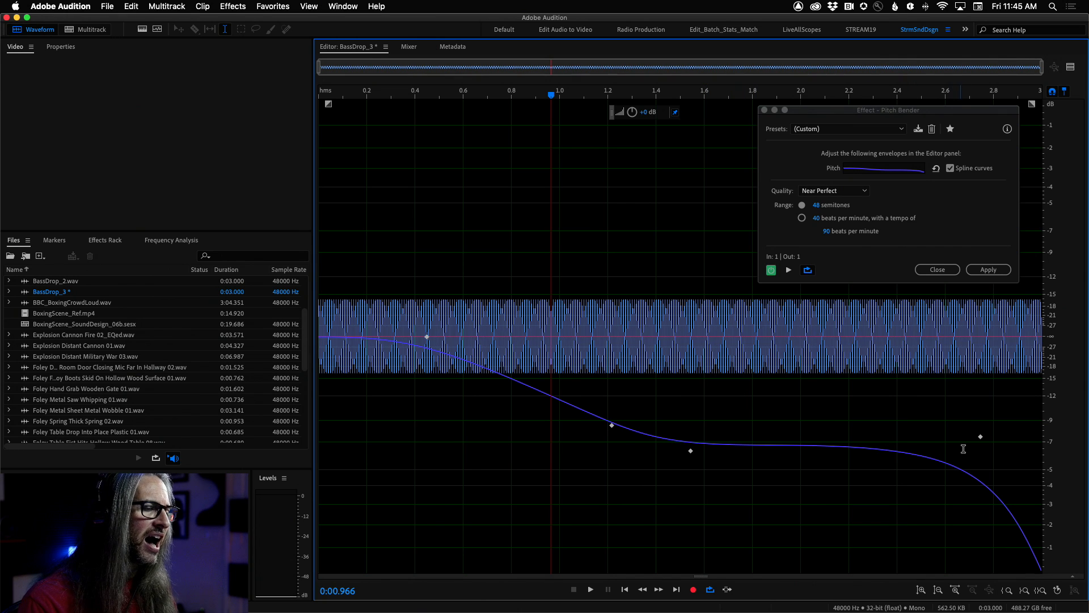
- Lower the next-to-last pitch keyframe slightly and raise the end keyframe, comparing the envelope with spline curves off and on
drag(980, 437, 976, 440)
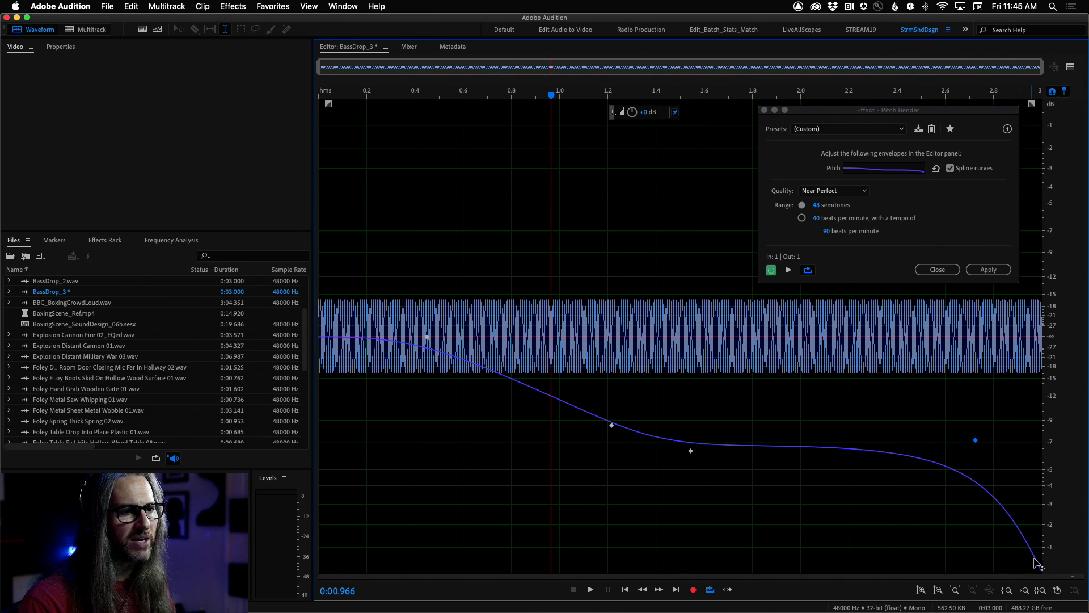
drag(1041, 571, 1053, 487)
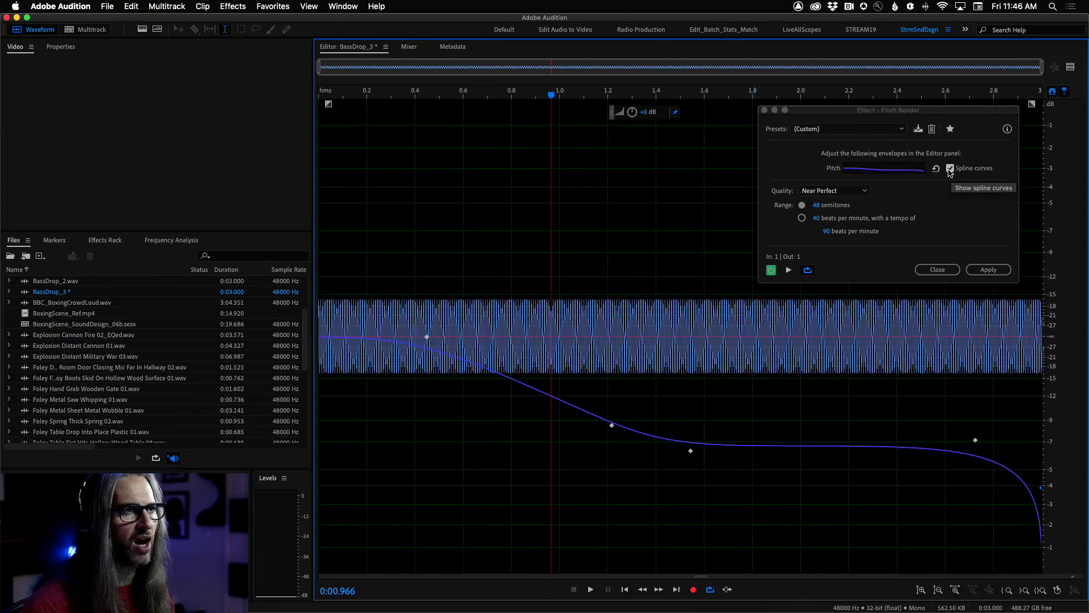
click(951, 169)
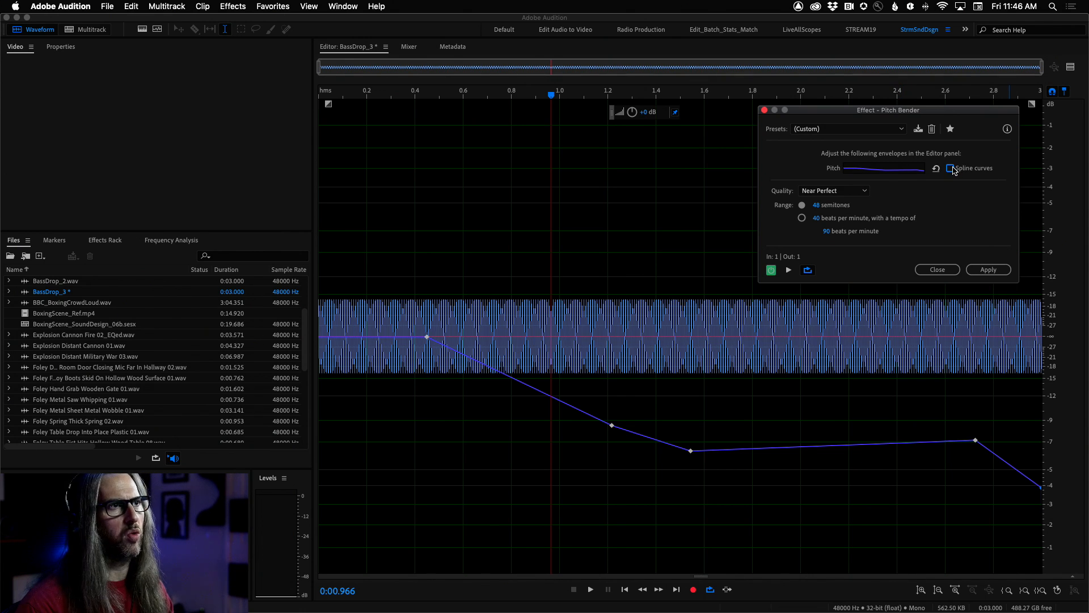
click(951, 169)
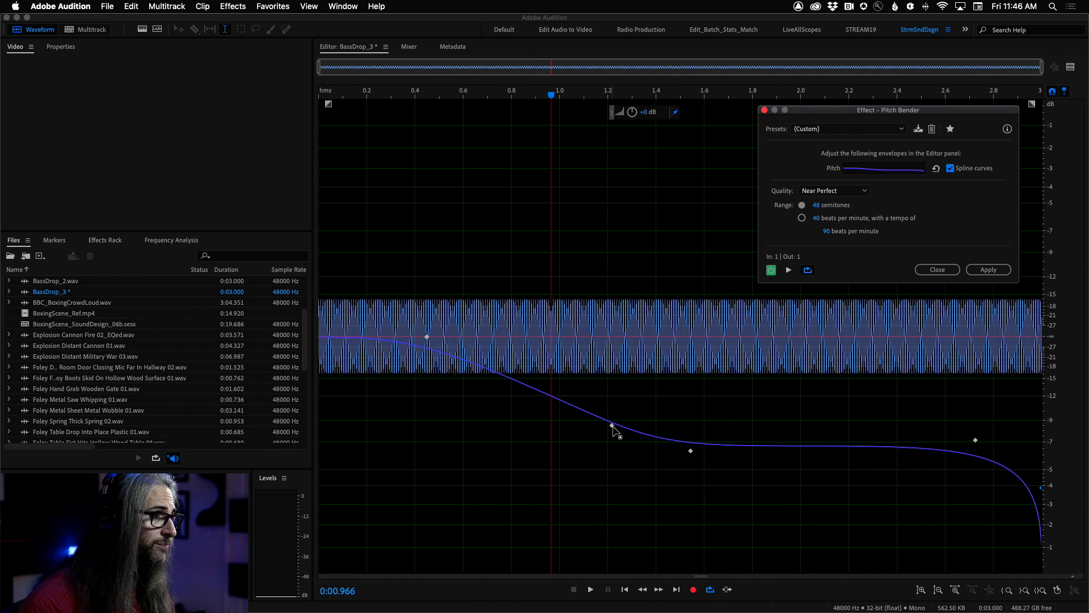
- Move the two middle pitch keyframes to about 0.9 s and 1.33 s, with the latter at about -23.6 semitones, and preview the drop
drag(612, 425, 535, 454)
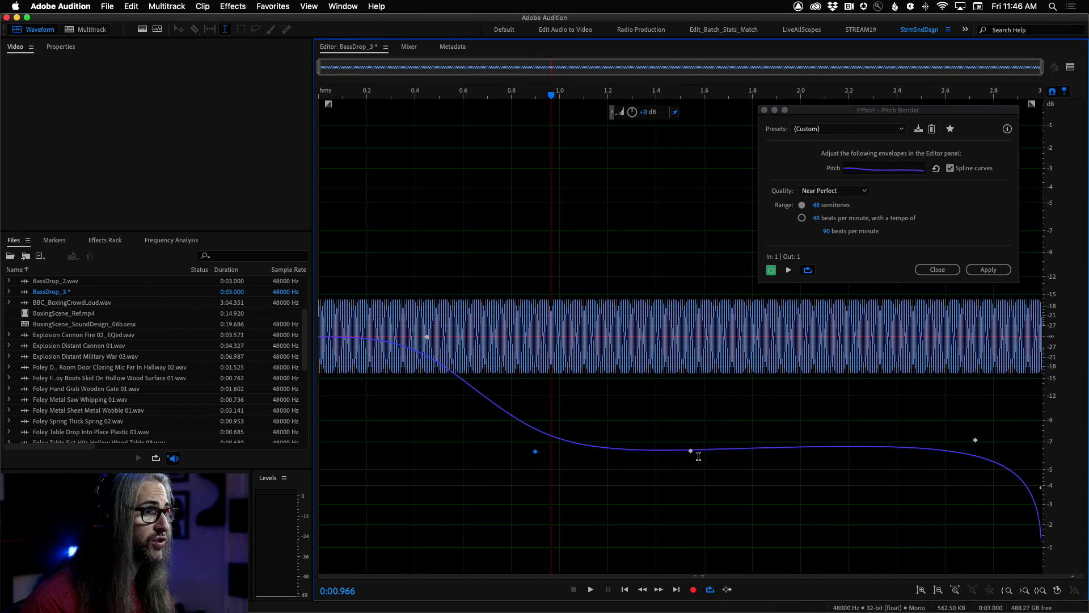
drag(691, 452, 640, 506)
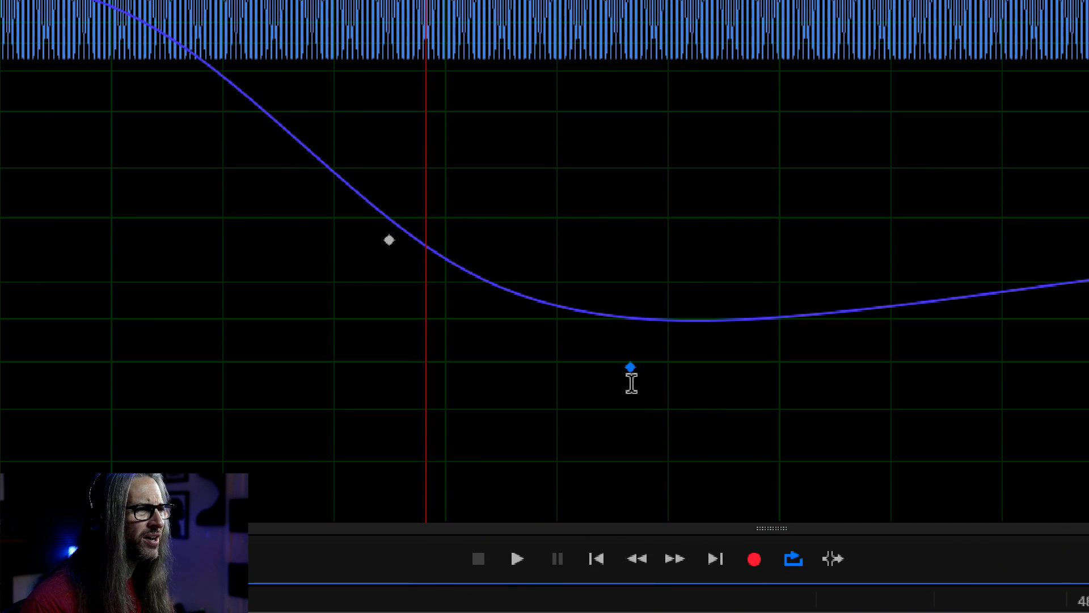
mouse_move(628, 461)
drag(628, 421, 626, 457)
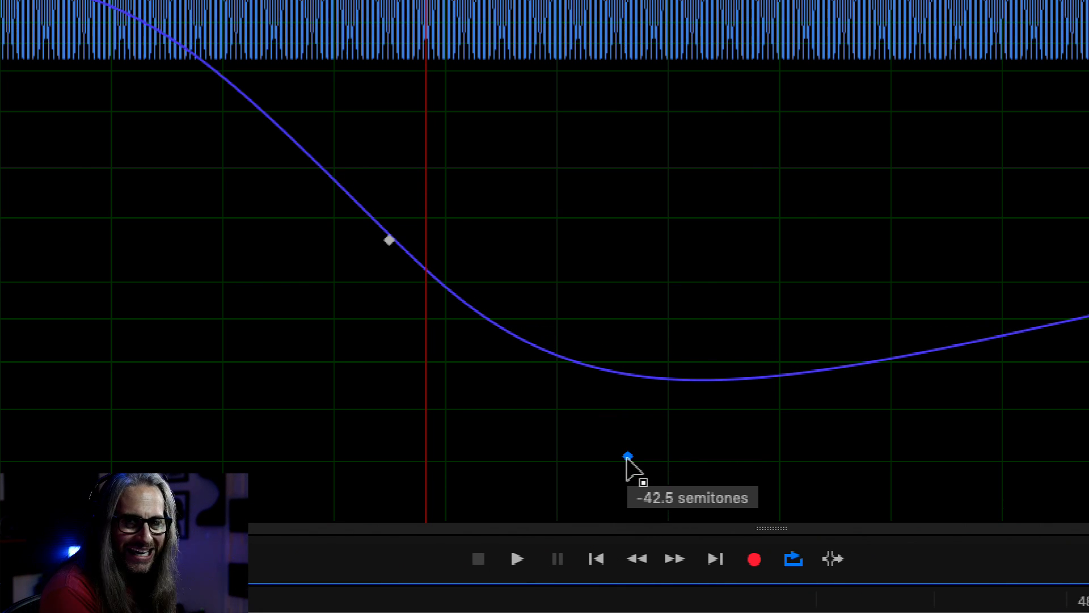
drag(628, 456, 630, 242)
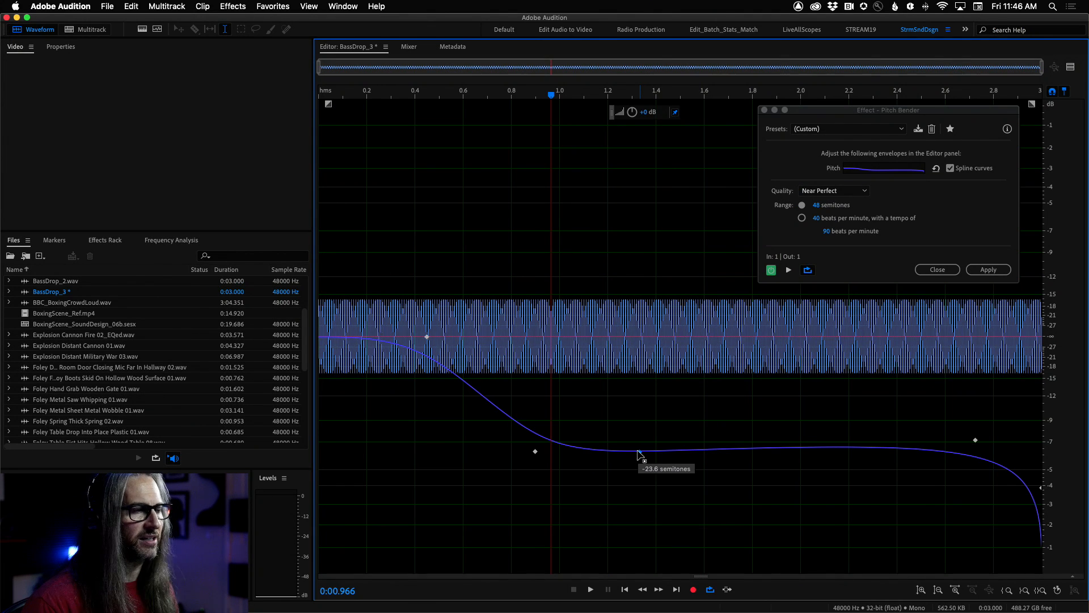
drag(549, 100, 482, 97)
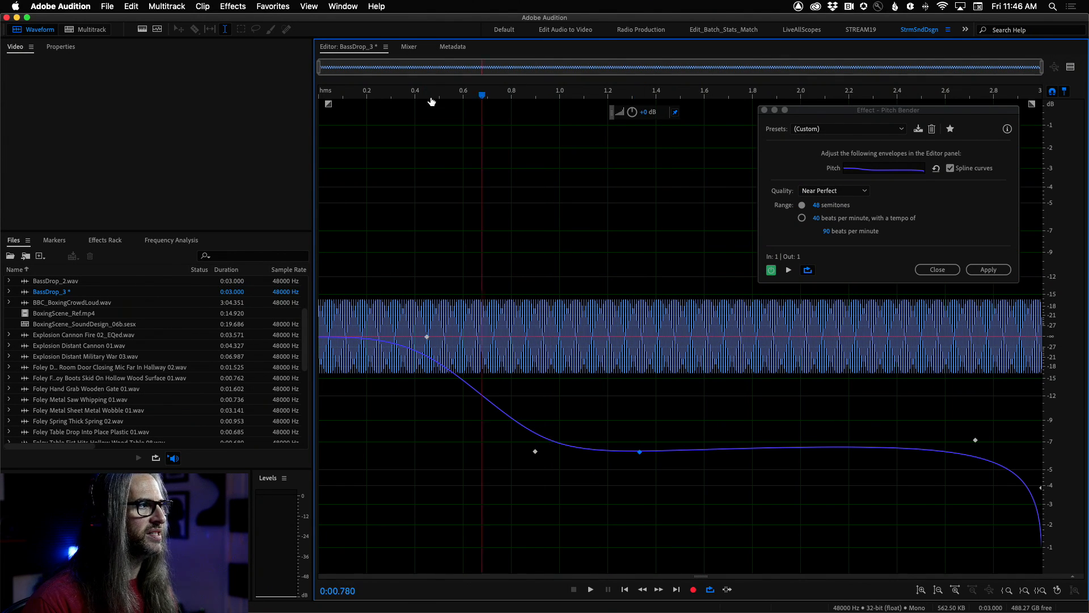
key(space)
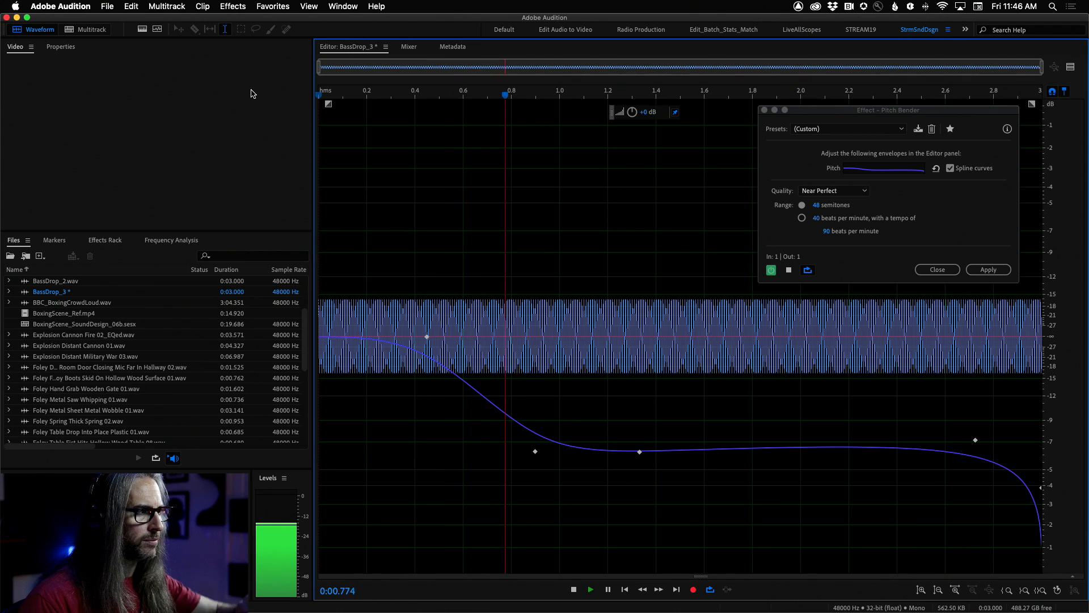
- Preview the current Pitch Bender drop repeatedly from the start of BassDrop_3
key(space)
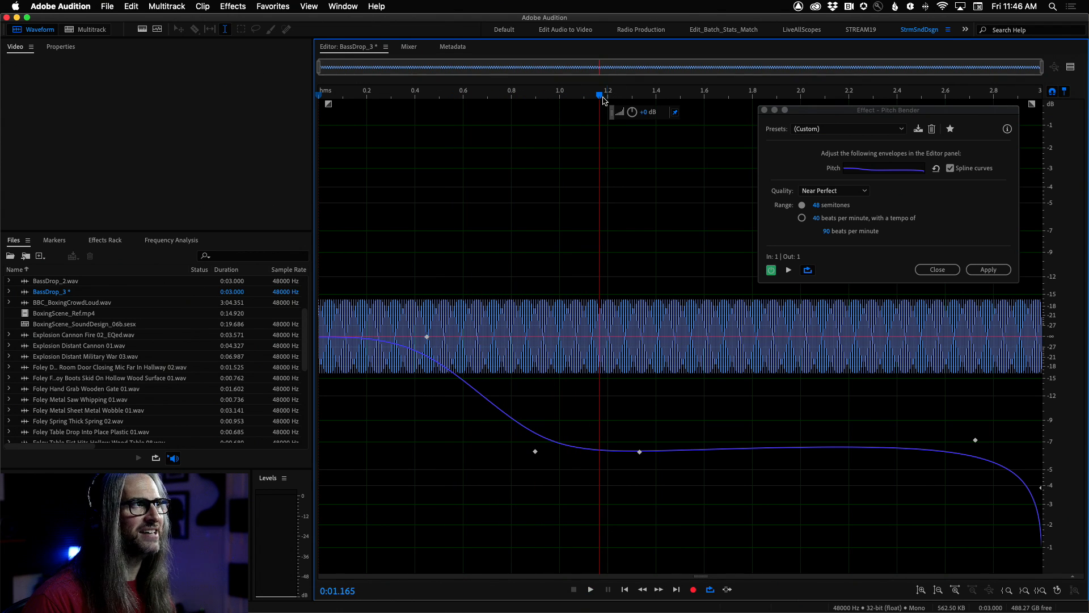
drag(603, 100, 49, 124)
key(space)
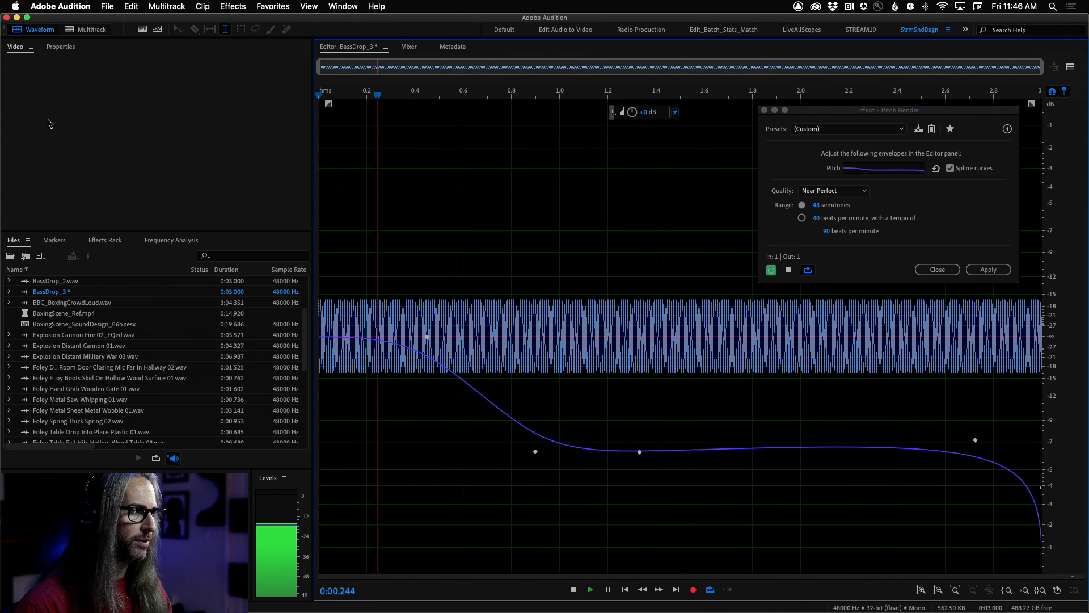
drag(332, 95, 280, 97)
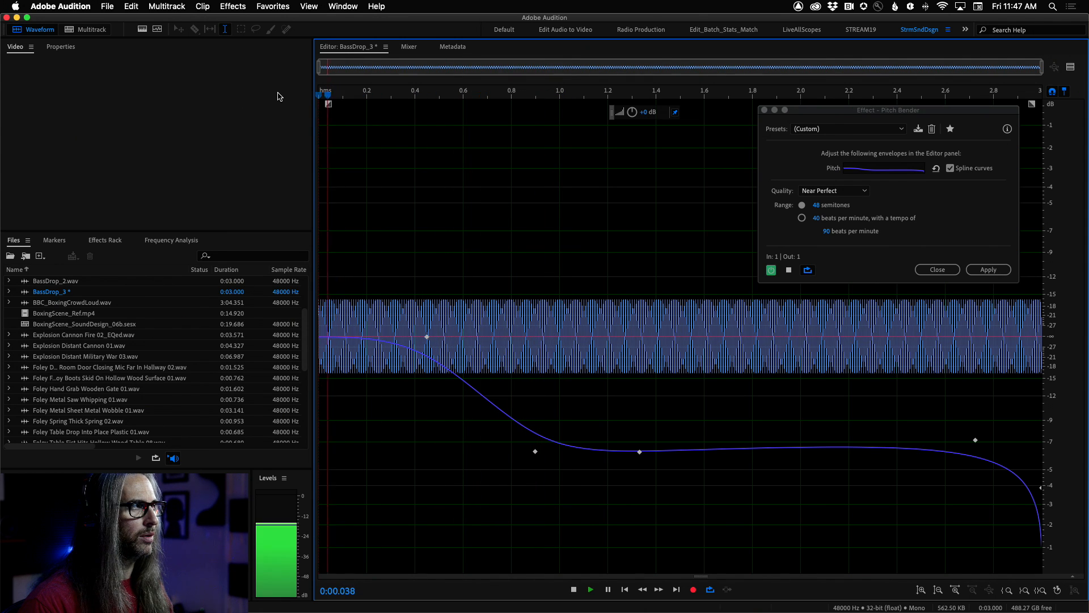
key(space)
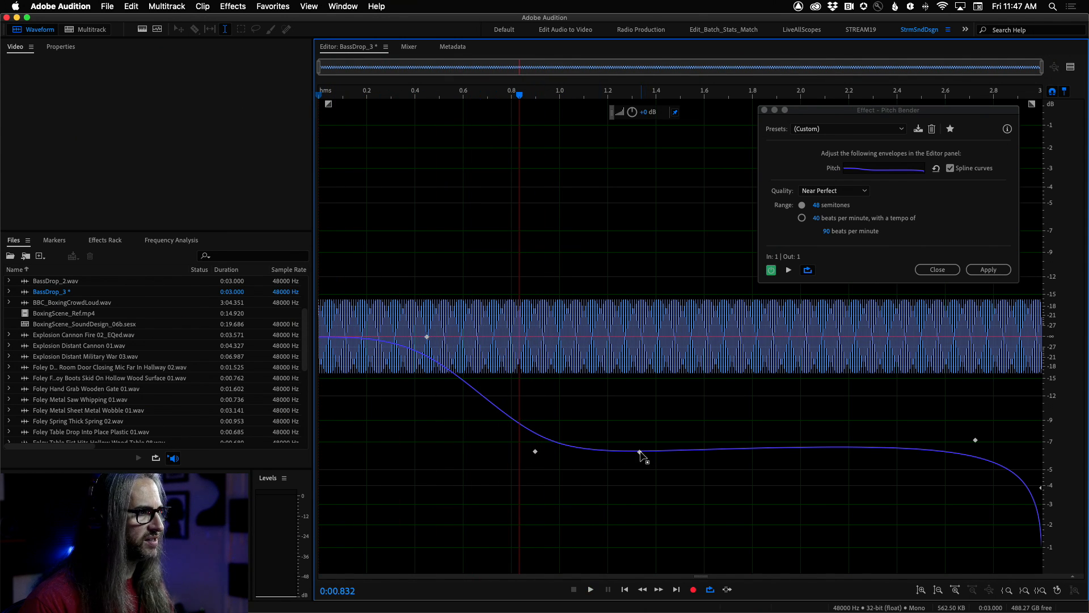
- Move the two middle pitch keyframes to about 1.52 s and 1.8 s, add another at about 2.02 s, and preview the slower drop
drag(640, 452, 731, 451)
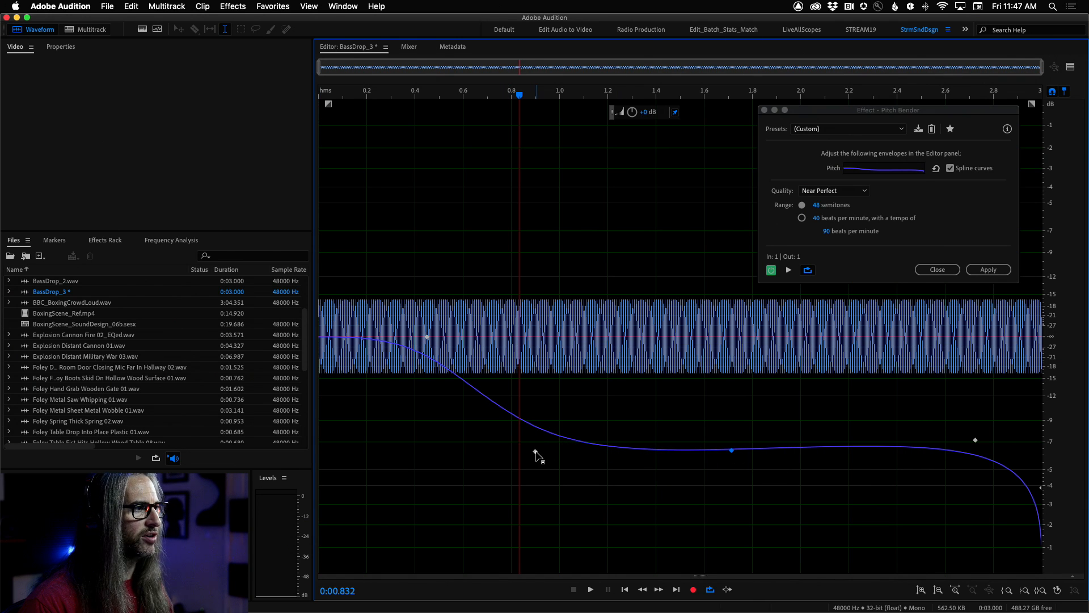
drag(535, 452, 684, 449)
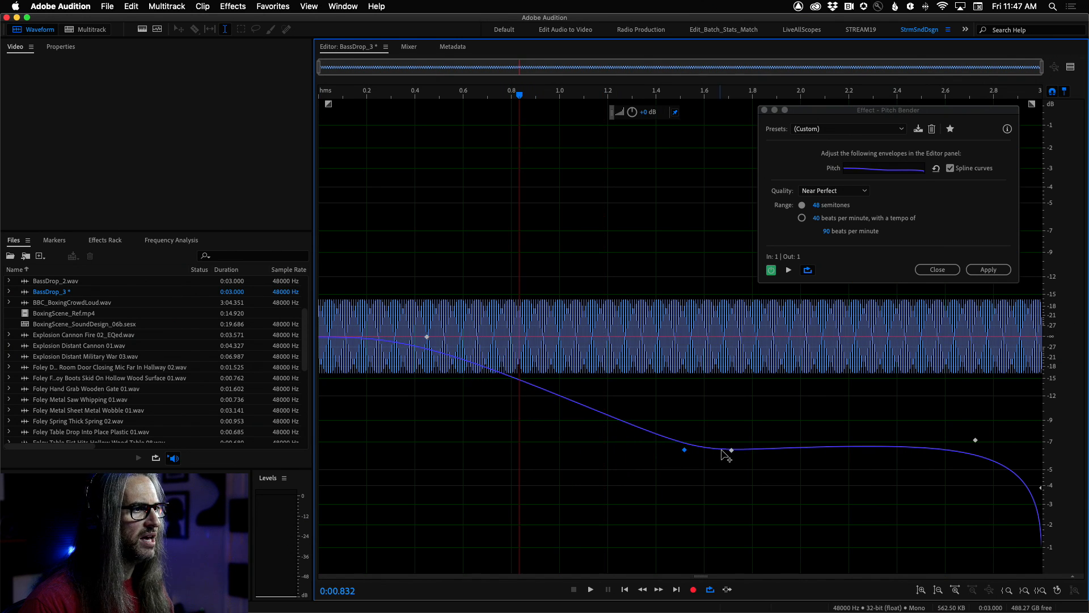
click(805, 449)
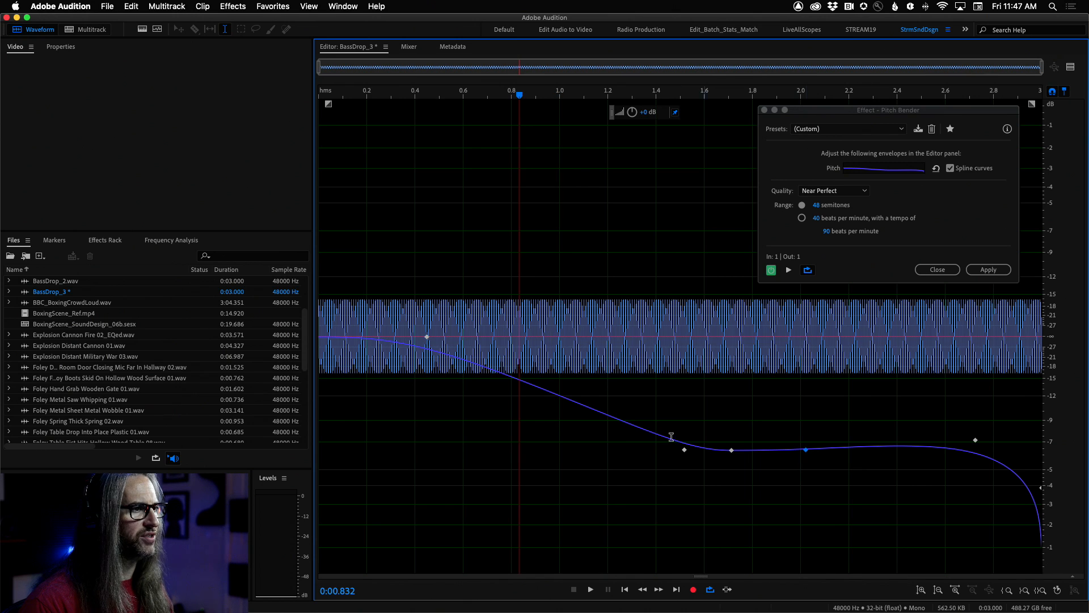
drag(731, 450, 751, 451)
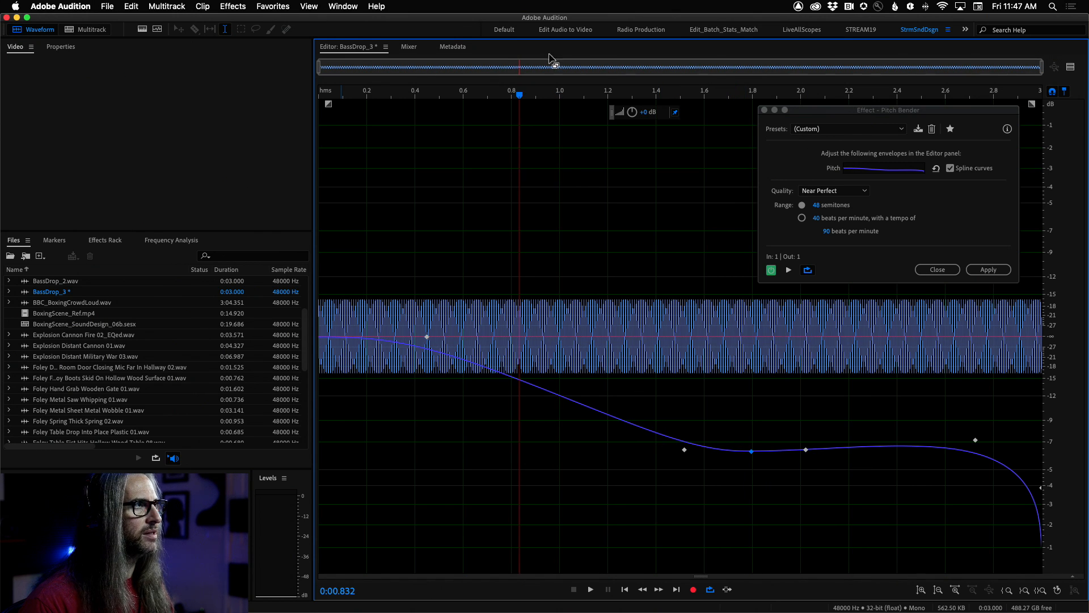
drag(525, 97, 409, 91)
key(space)
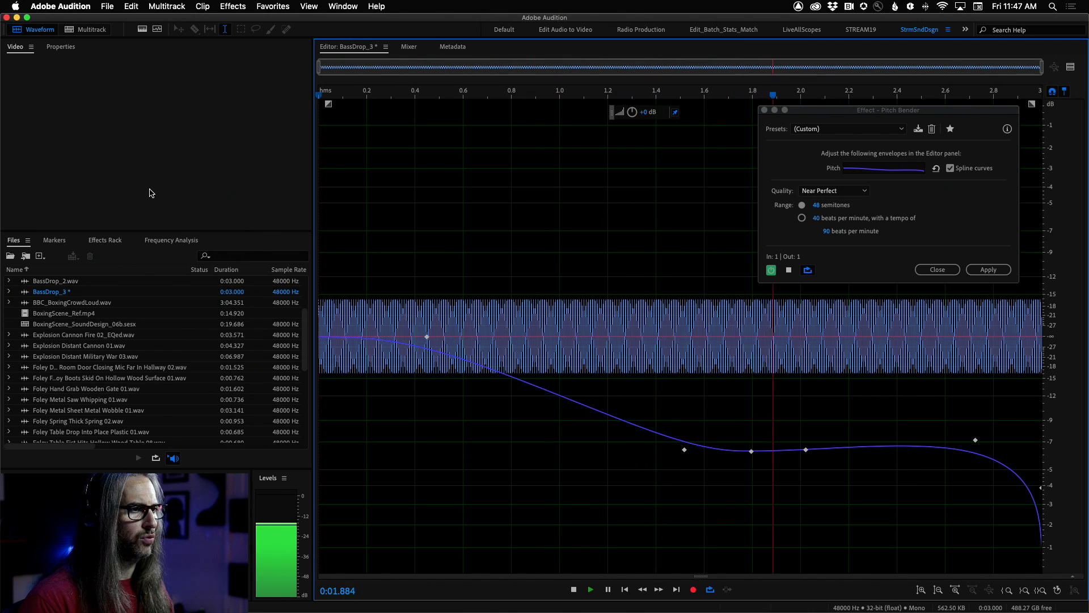
key(space)
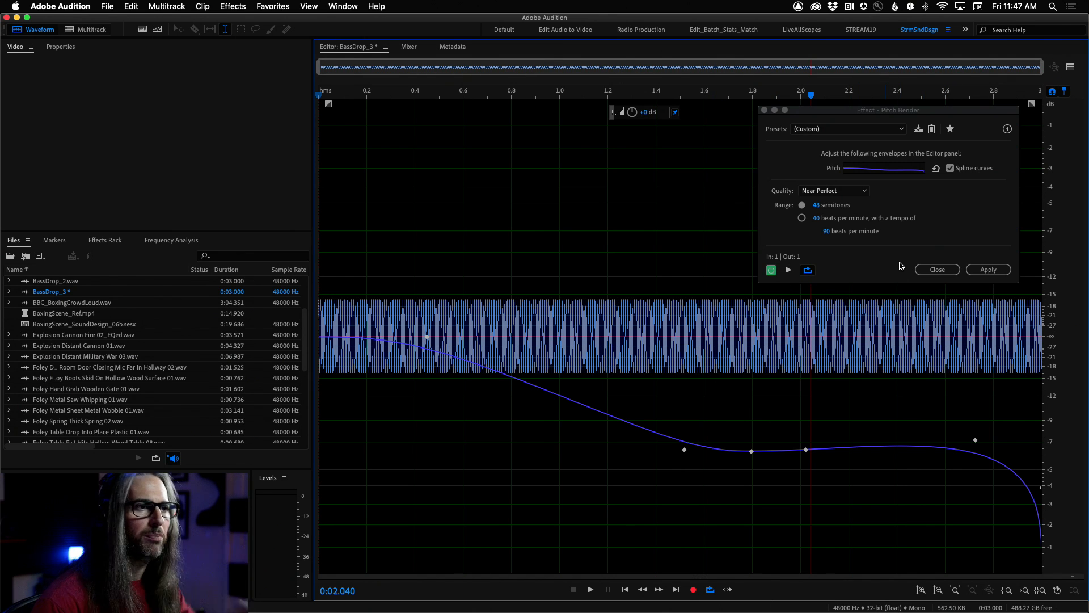
- Apply the Pitch Bender envelope to BassDrop_3 and play the opening of the processed file
click(991, 270)
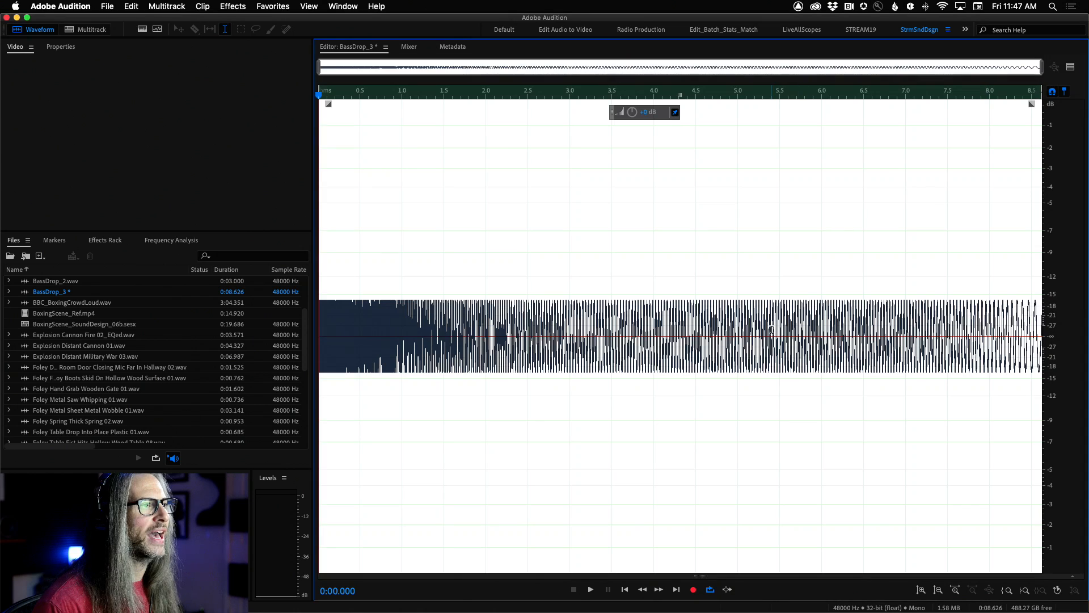
key(space)
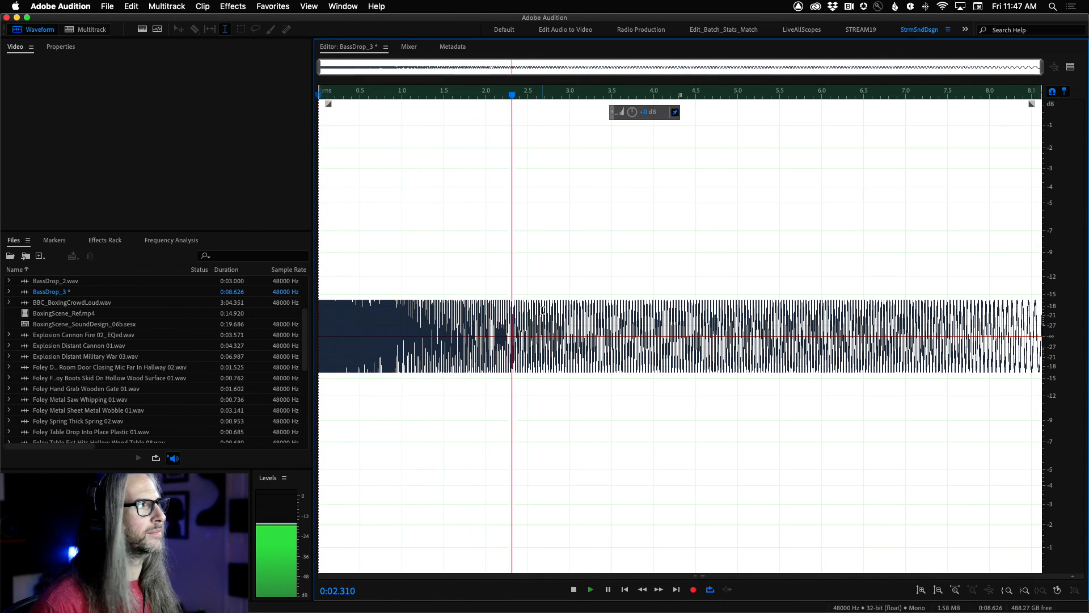
key(space)
- Dock Frequency Analysis with the Video and Properties group and play BassDrop_3 from the start, enlarging the analysis to watch its spectrum
click(172, 240)
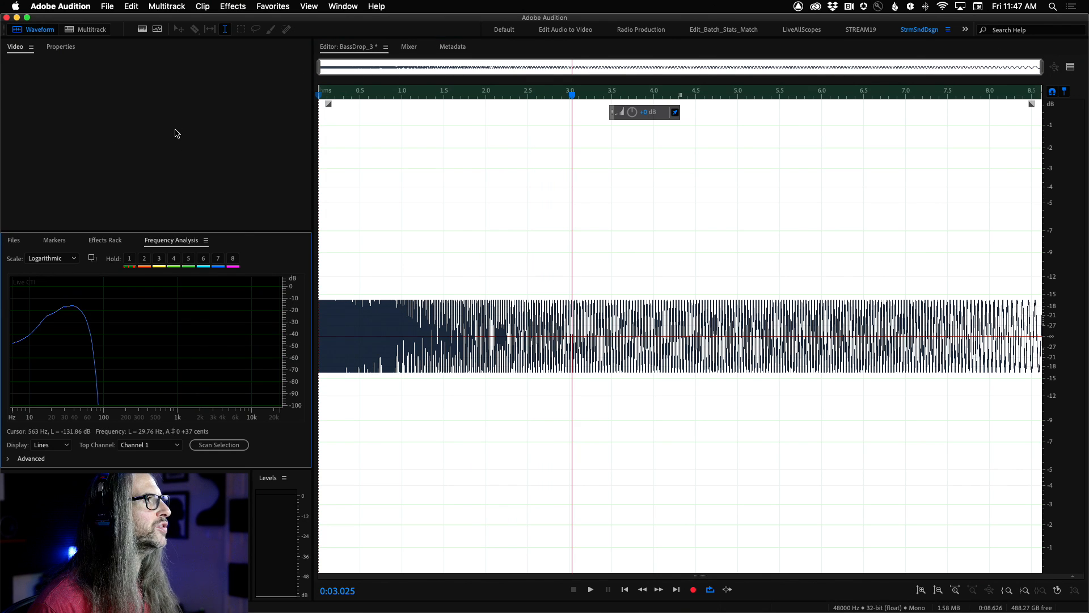
drag(176, 241, 181, 204)
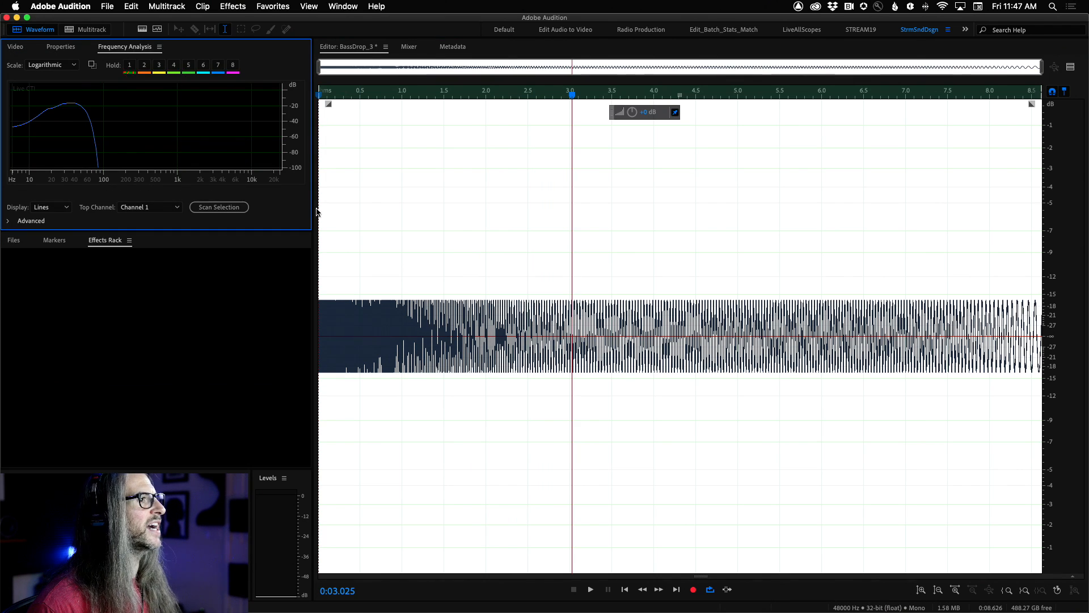
drag(573, 95, 270, 114)
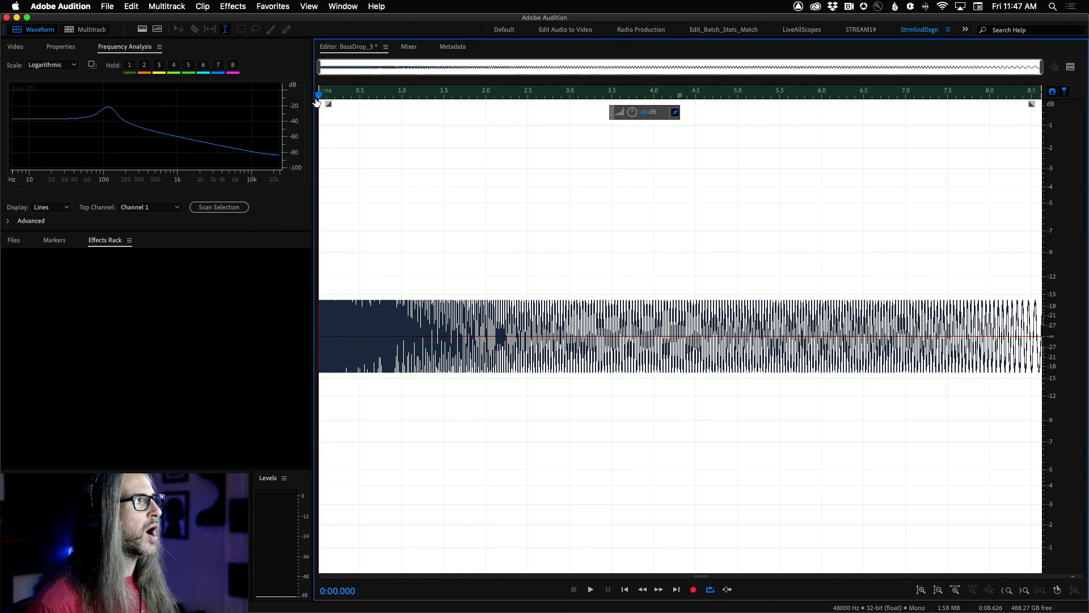
key(space)
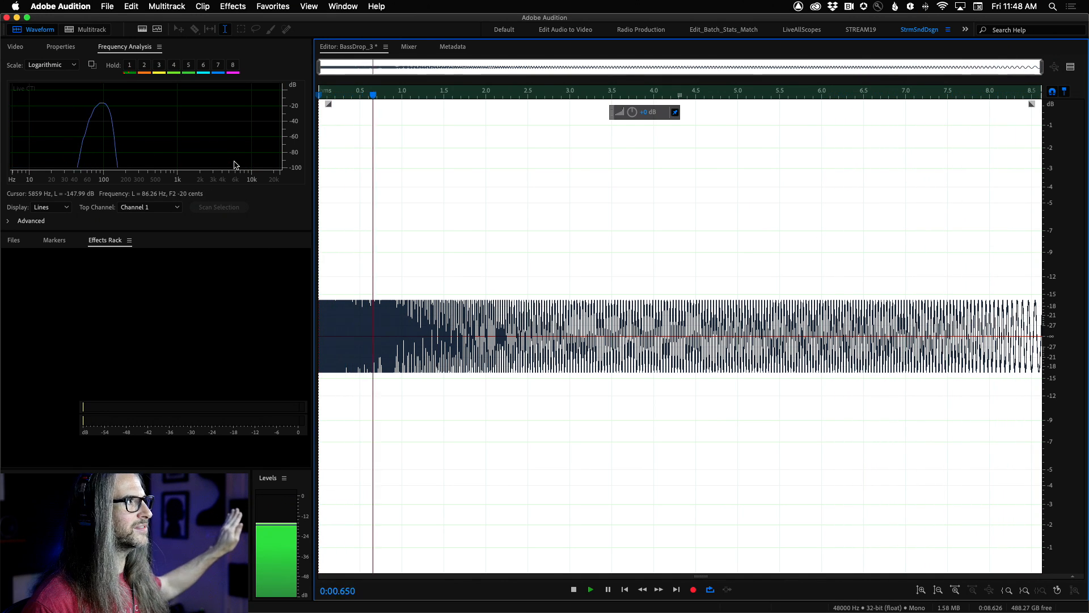
key(grave)
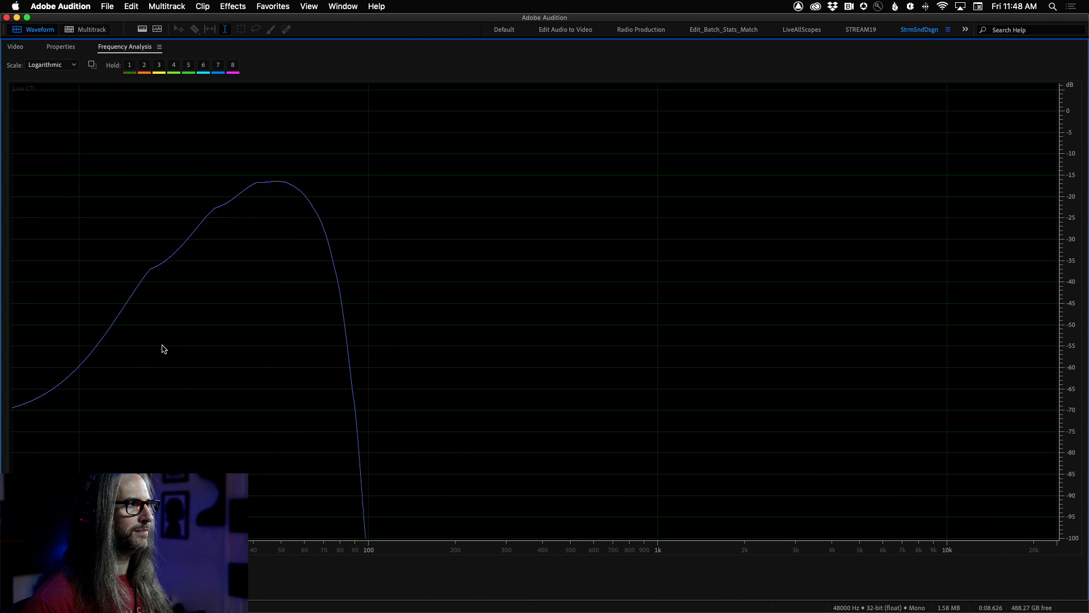
key(grave)
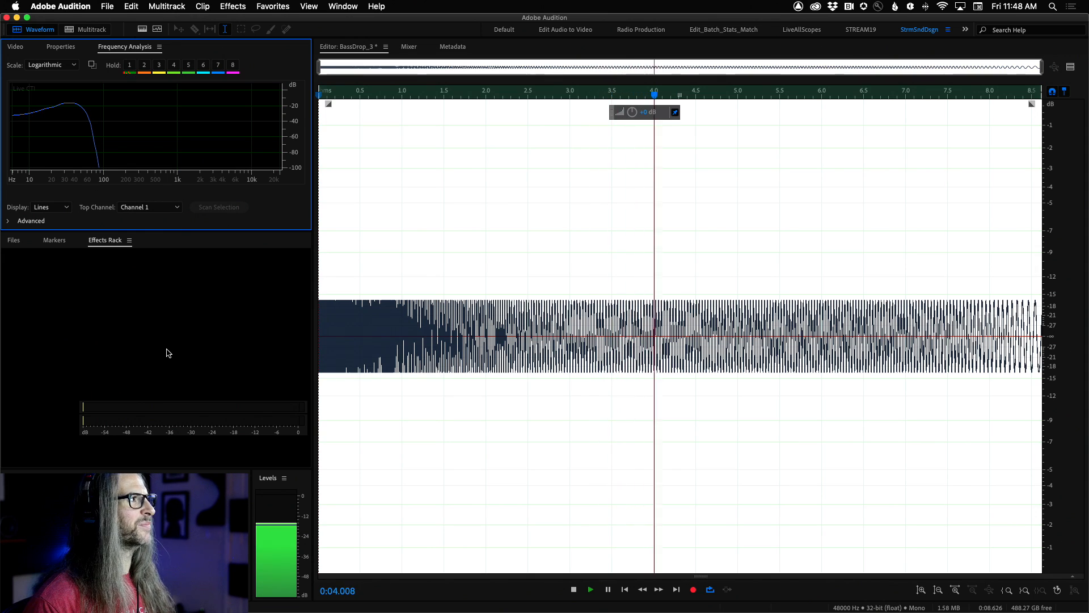
key(space)
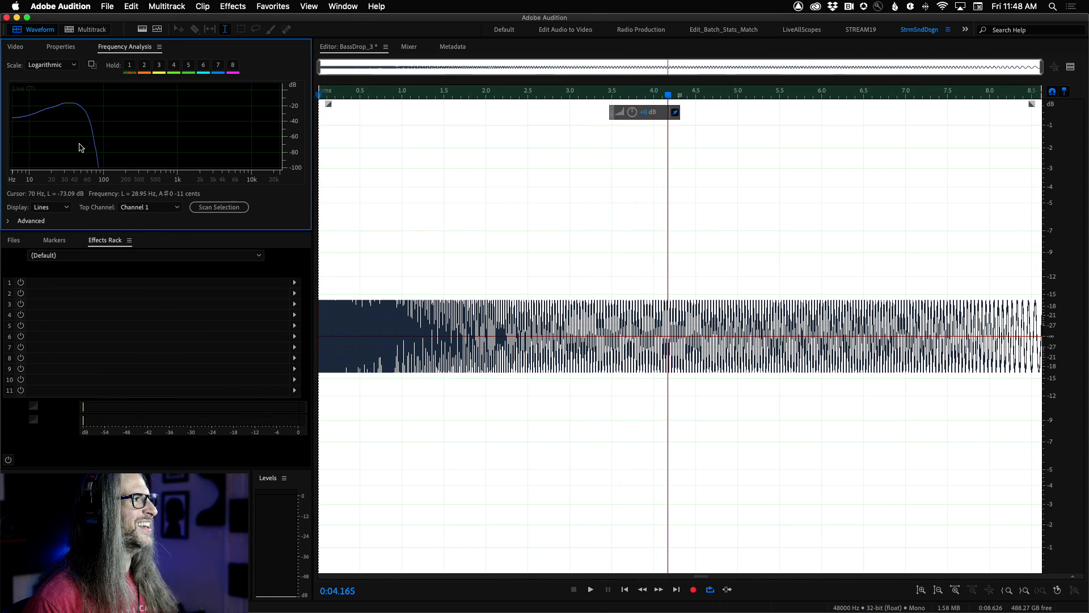
- Open BassDrop_2.wav and play it from the start with Frequency Analysis enlarged to examine its falling spectrum
click(12, 241)
double_click(45, 283)
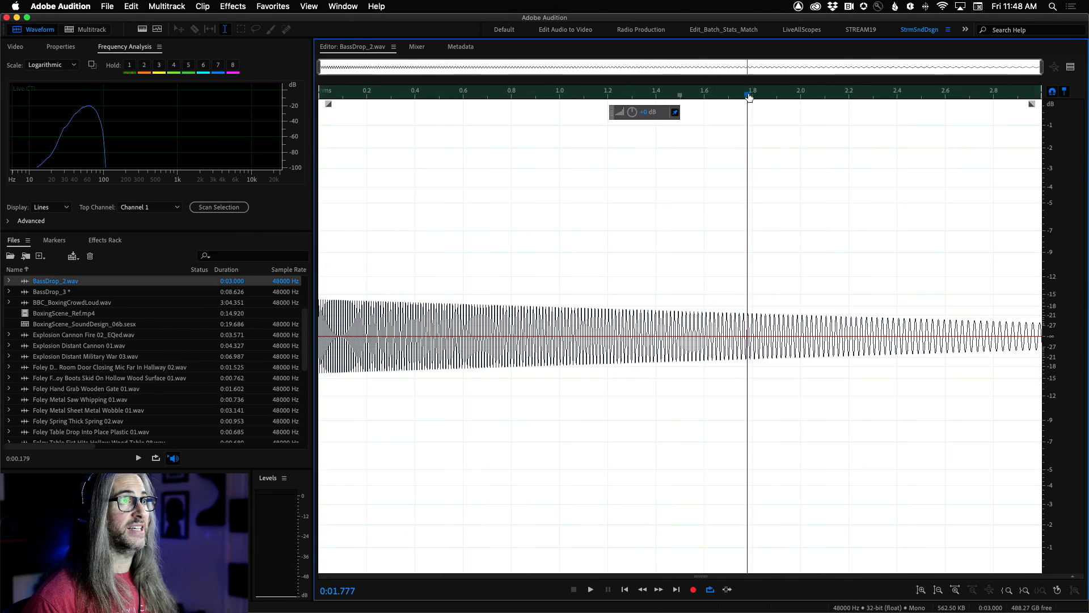
drag(749, 96, 307, 112)
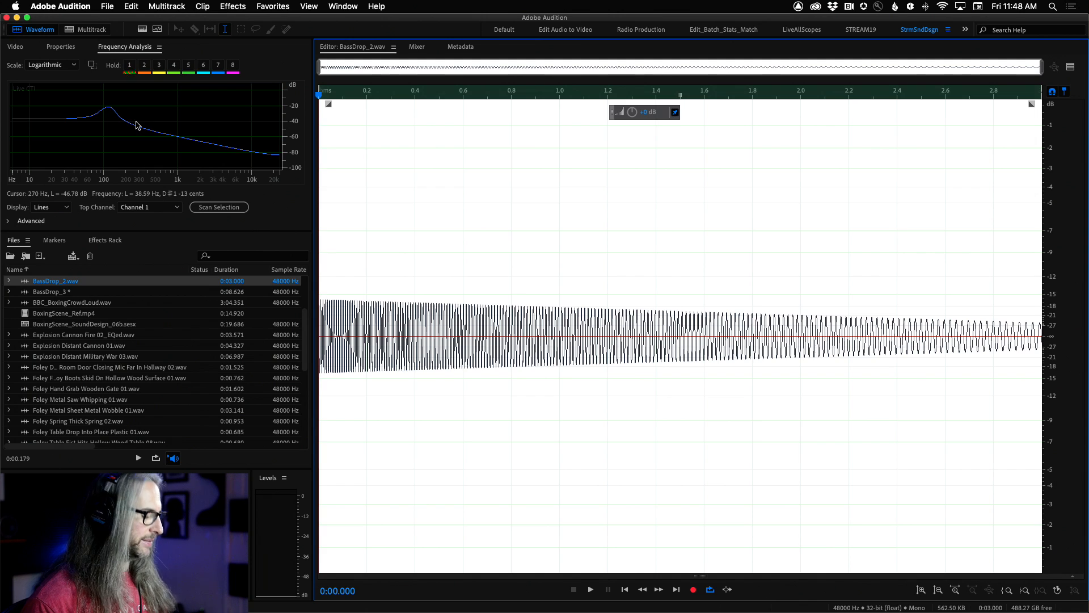
key(grave)
key(space)
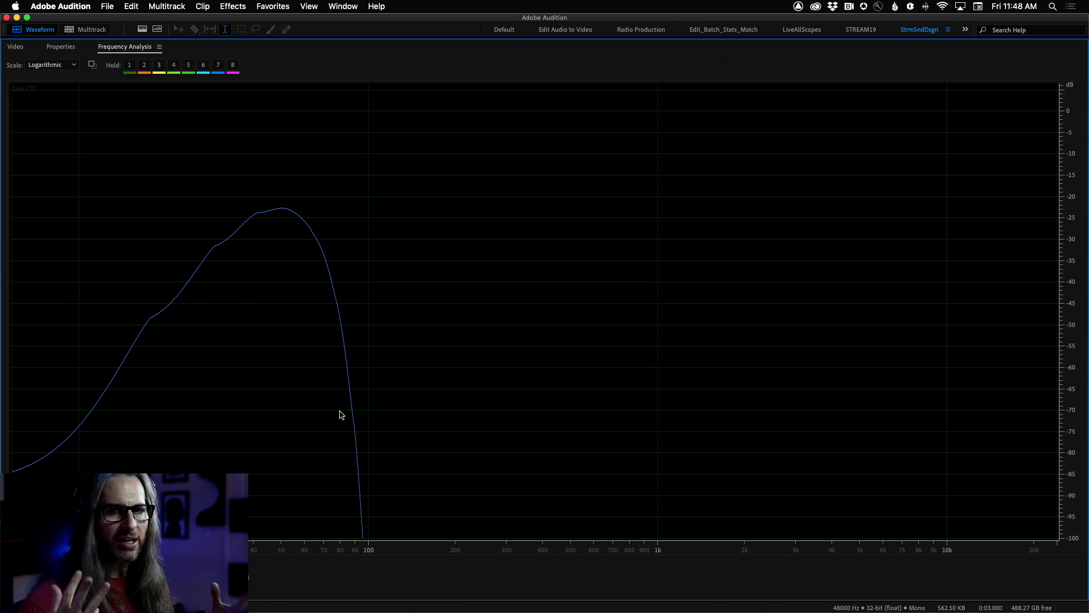
key(grave)
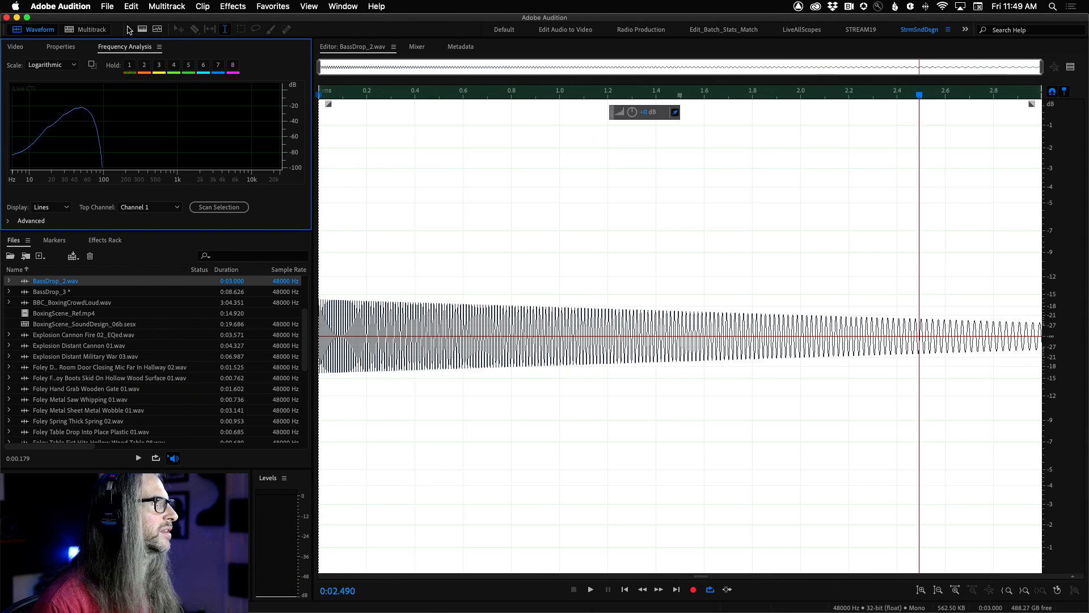
- Add BassDrop_2.wav to the EXPLOSION track of the BoxingScene_SoundDesign_06b session at about 8.6 s and make the track taller
click(98, 32)
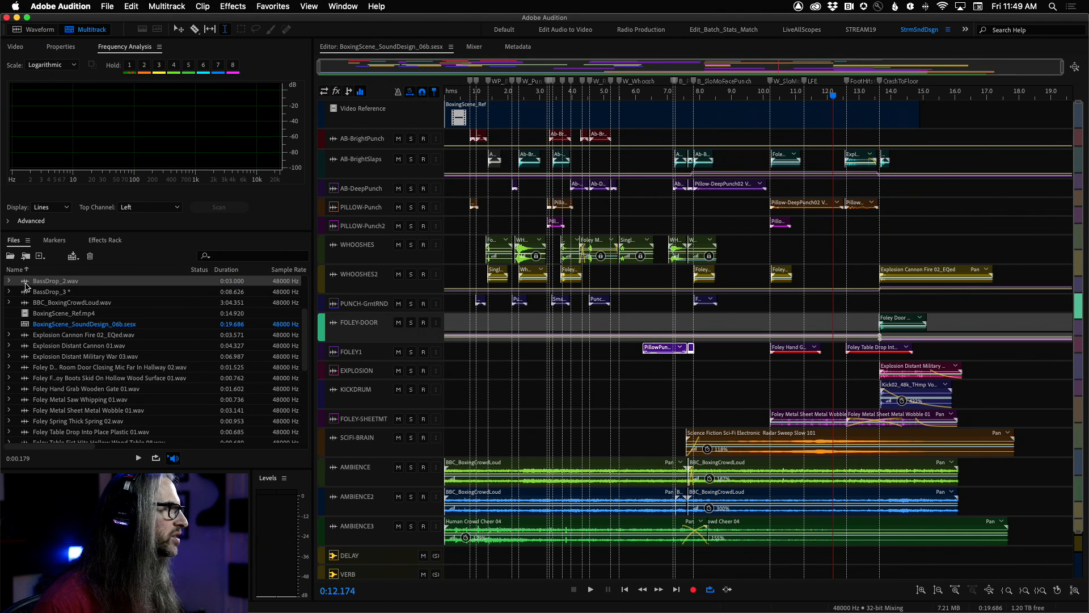
drag(25, 285, 718, 374)
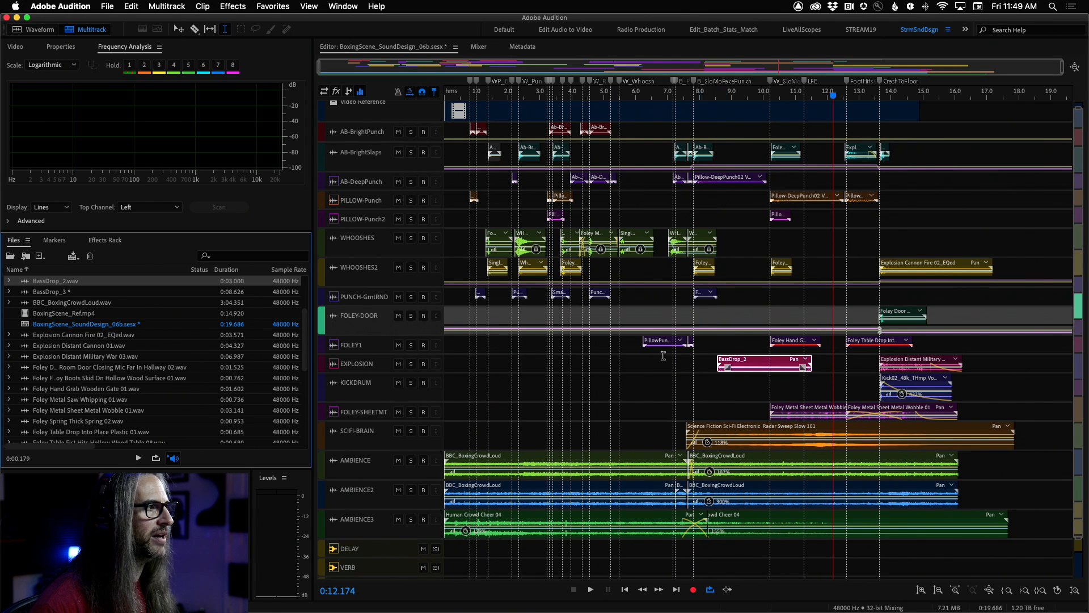
drag(422, 372, 422, 397)
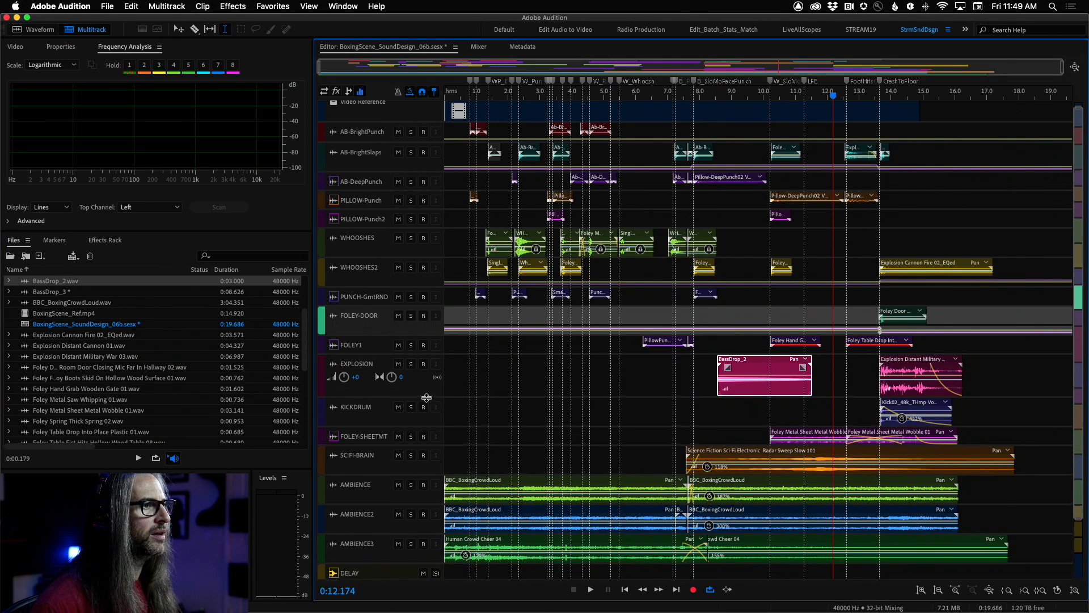
- Play the session from about 6.8 s, then show the video reference and enlarge its display
click(661, 97)
key(space)
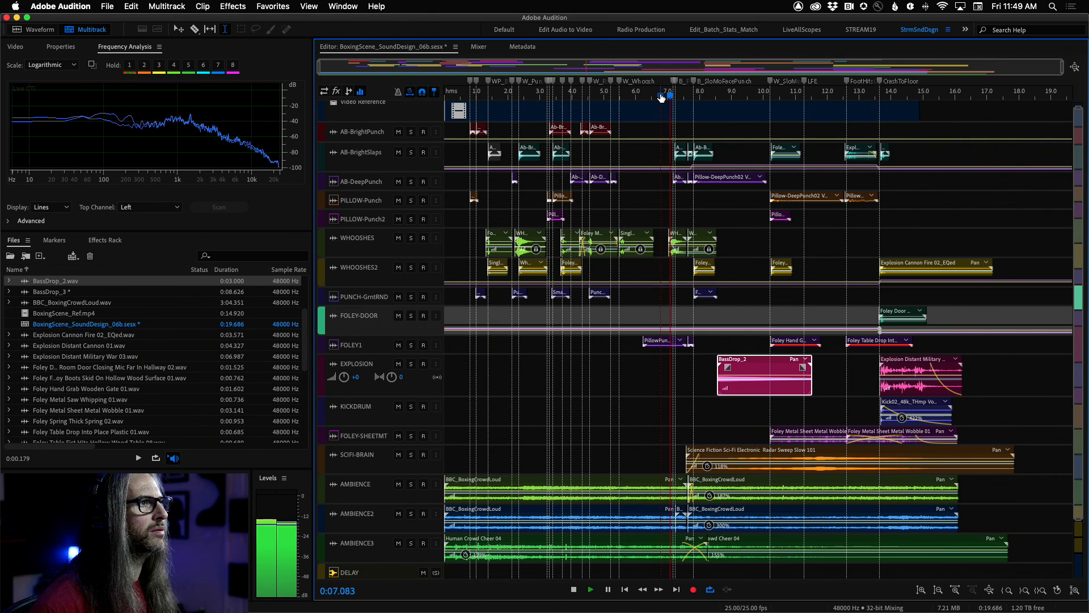
key(space)
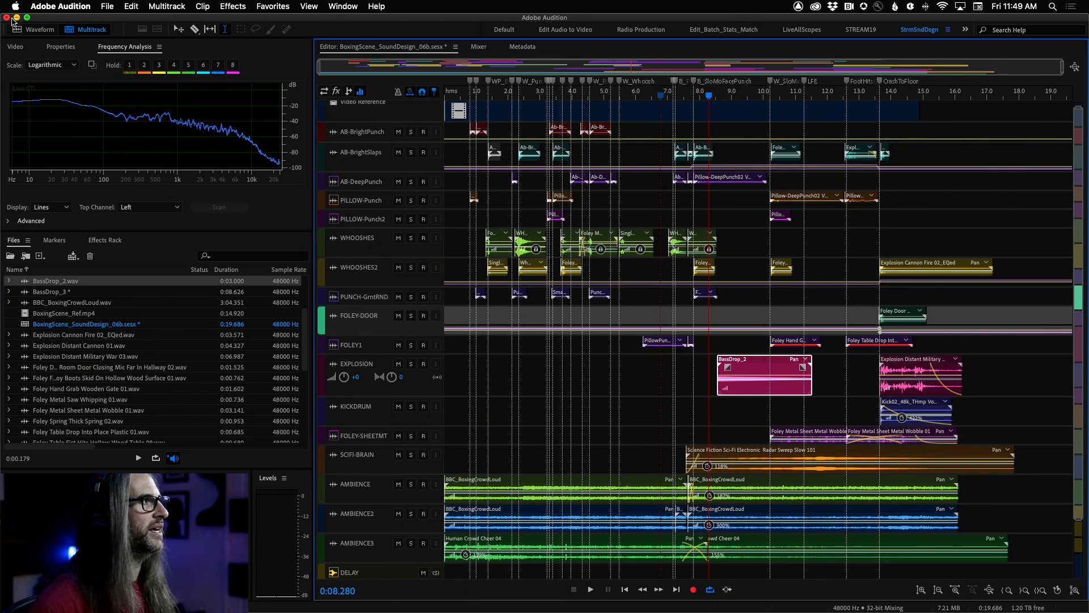
click(16, 47)
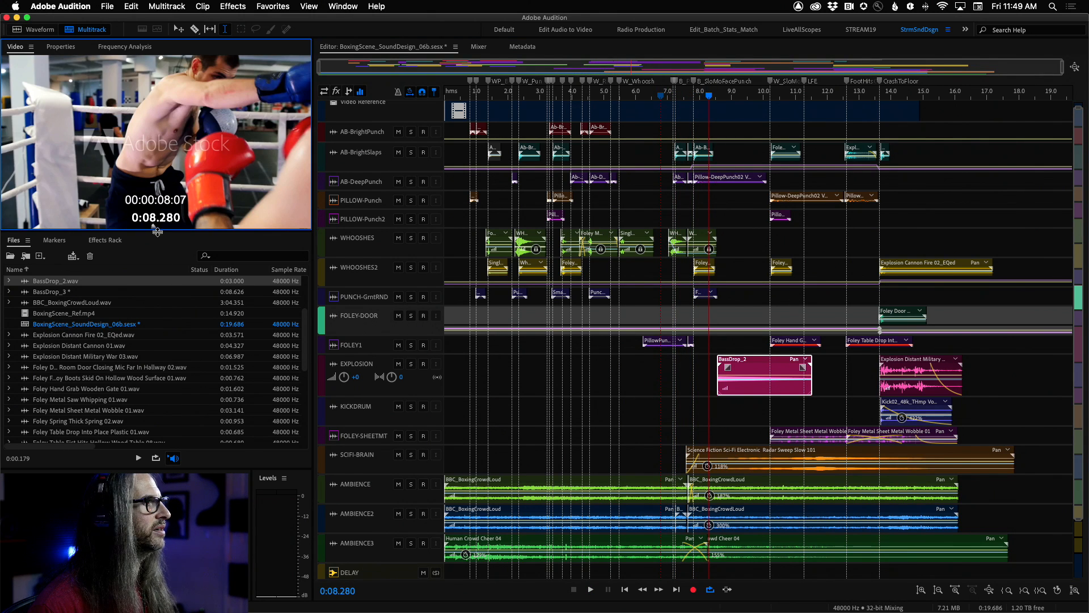
drag(157, 232, 157, 250)
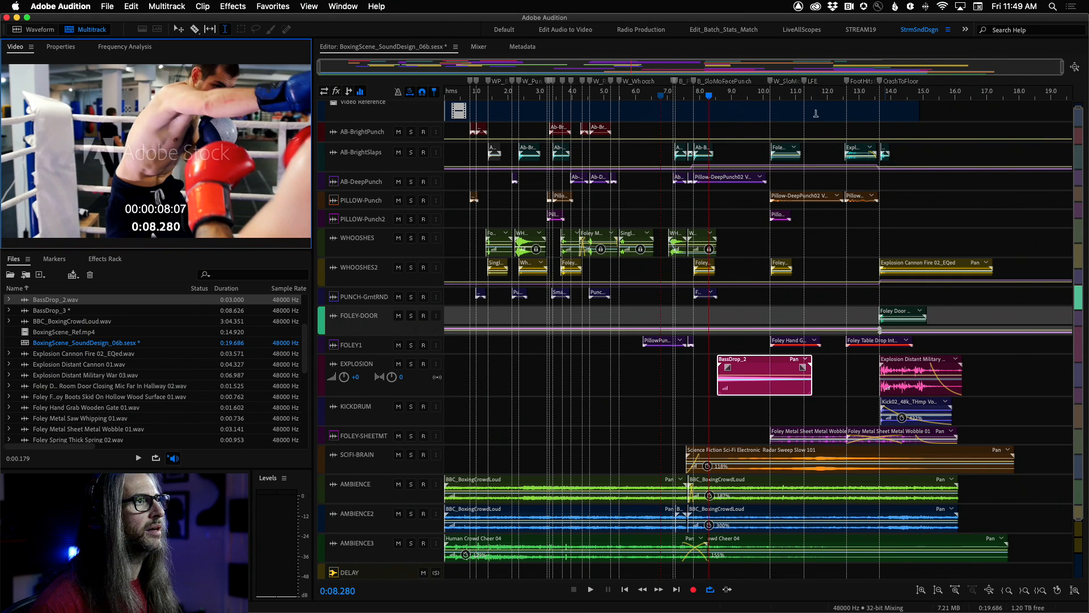
- Move the BassDrop_2 clip to start at the B_SloMoFacePunch marker and increase the EXPLOSION track's height
drag(628, 95, 775, 95)
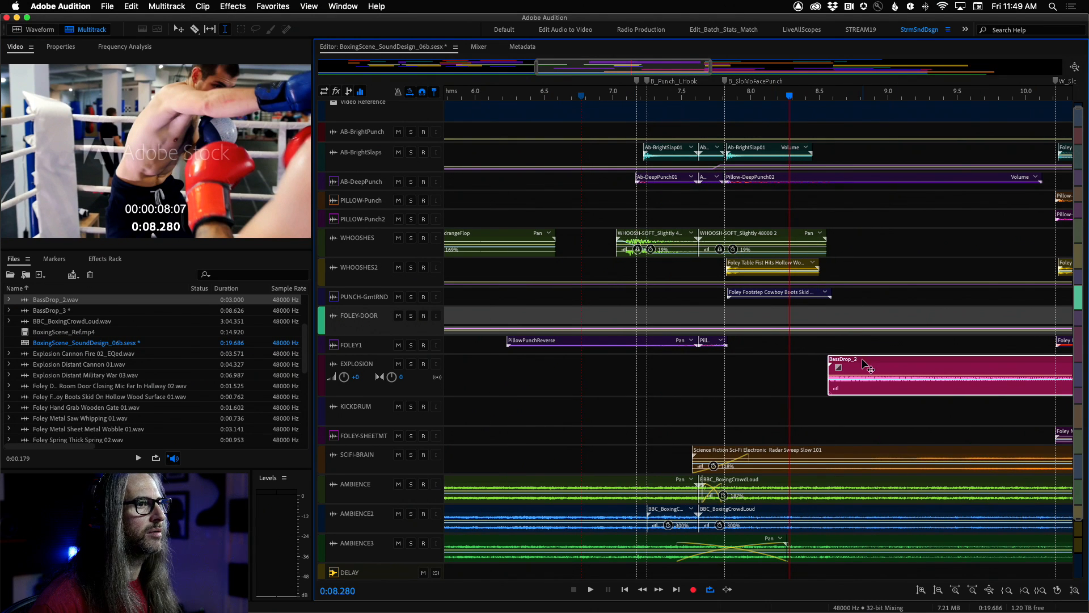
drag(864, 369, 838, 367)
click(782, 353)
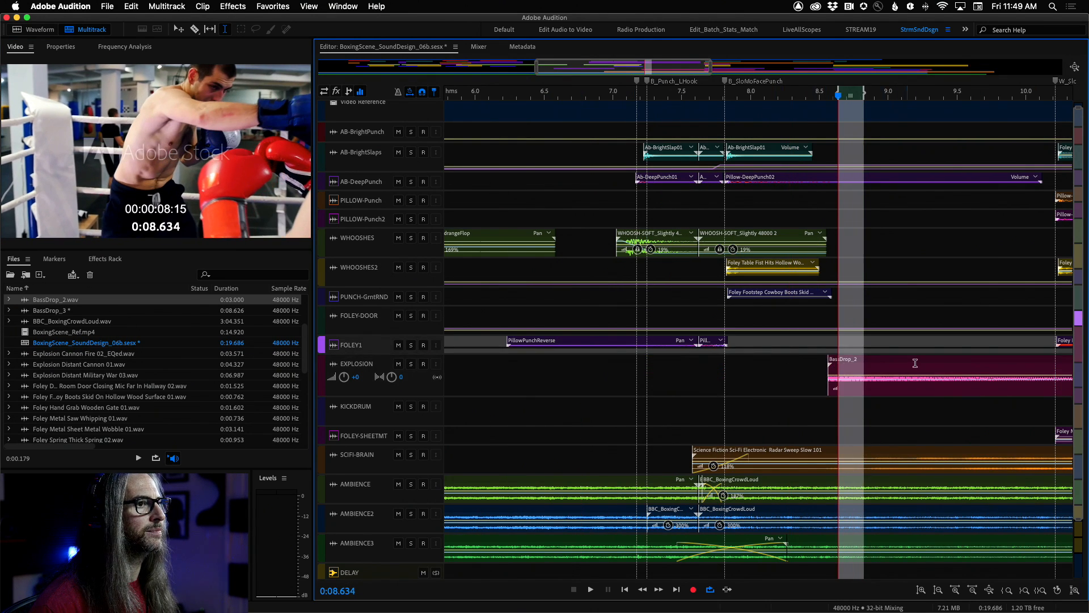
click(910, 364)
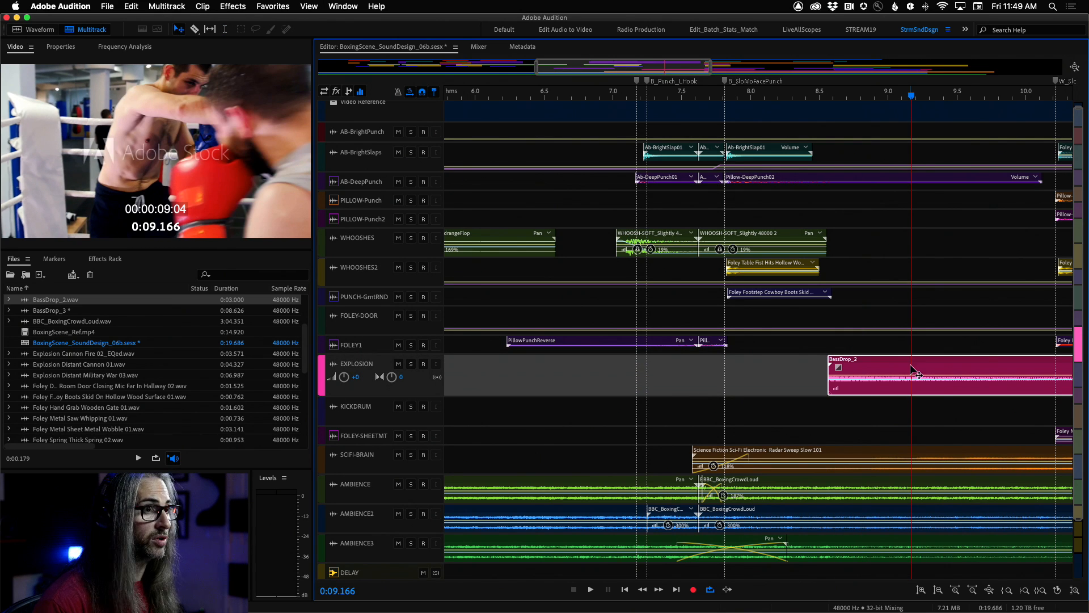
drag(911, 367, 823, 376)
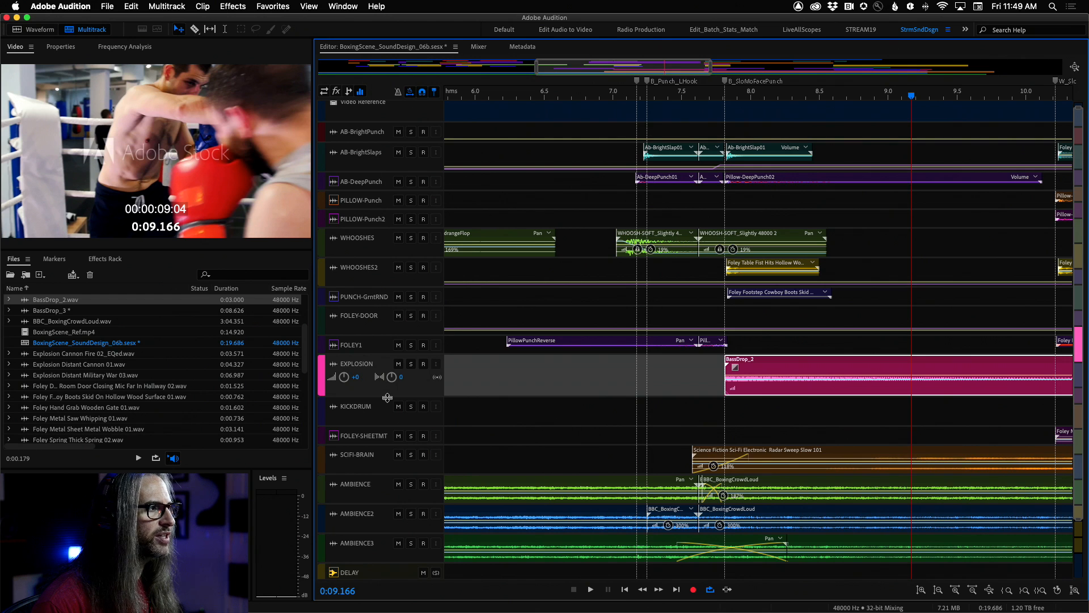
drag(387, 398, 387, 483)
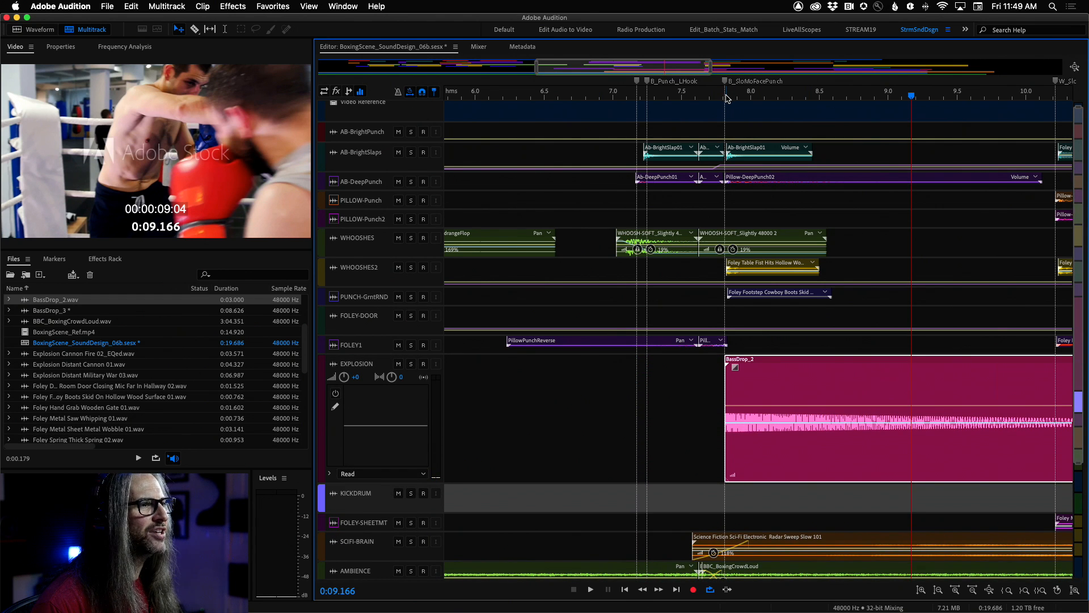
- Move the BassDrop_2 clip slightly earlier so it starts just before the B_SloMoFacePunch marker, at about 7.811 s
scroll(727, 98, up, 10)
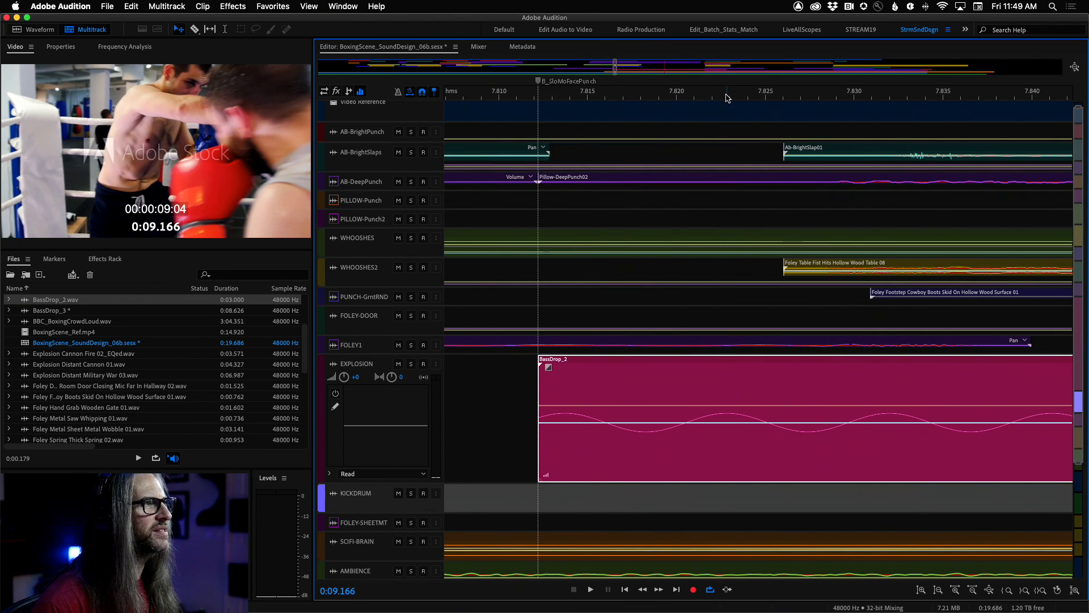
drag(625, 393, 592, 382)
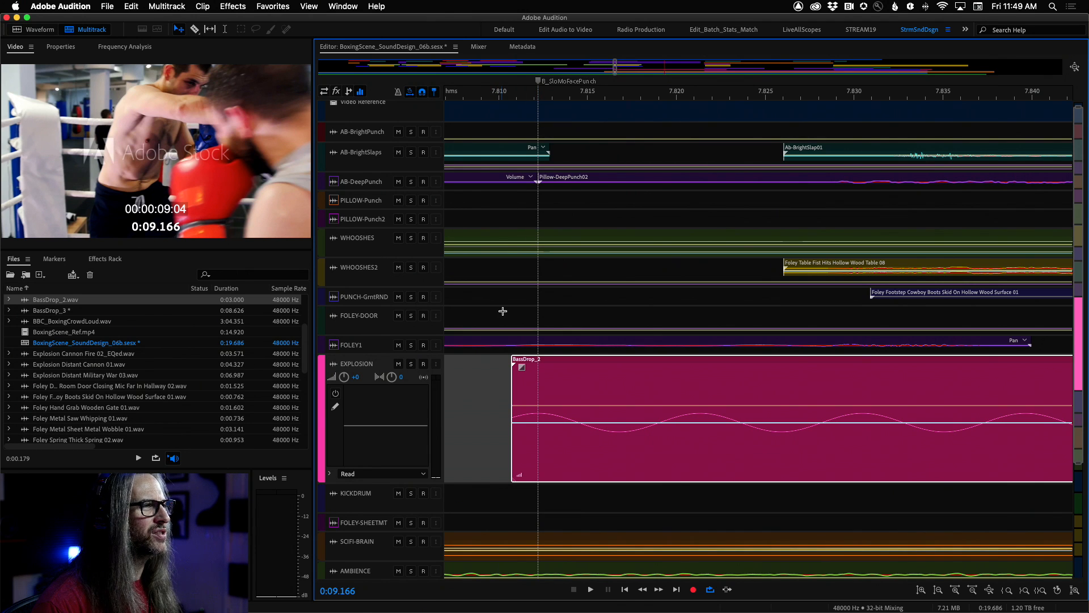
scroll(559, 96, down, 8)
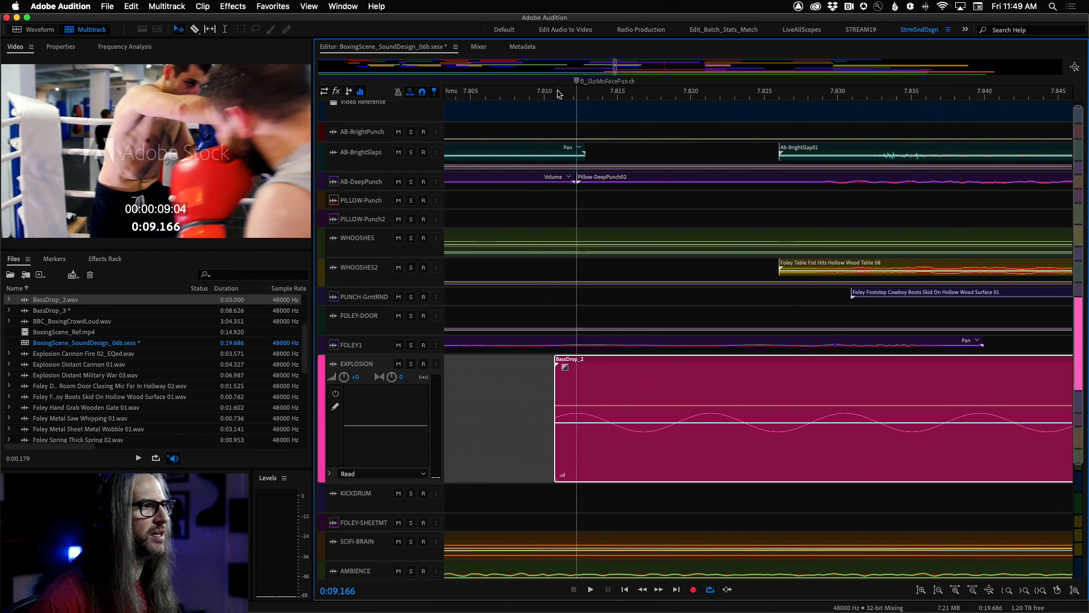
scroll(587, 111, down, 10)
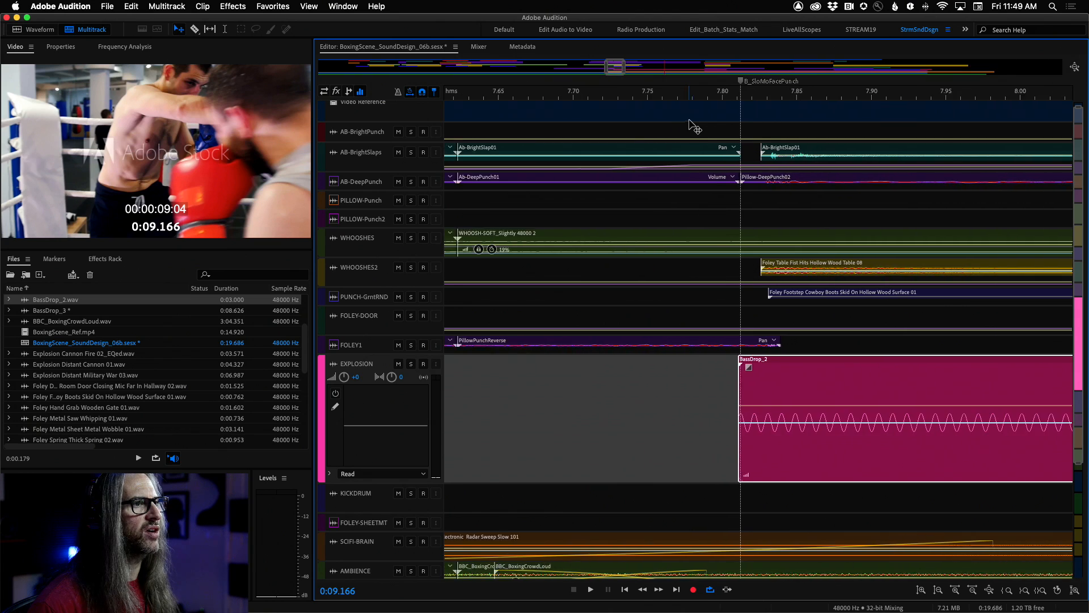
scroll(739, 123, down, 4)
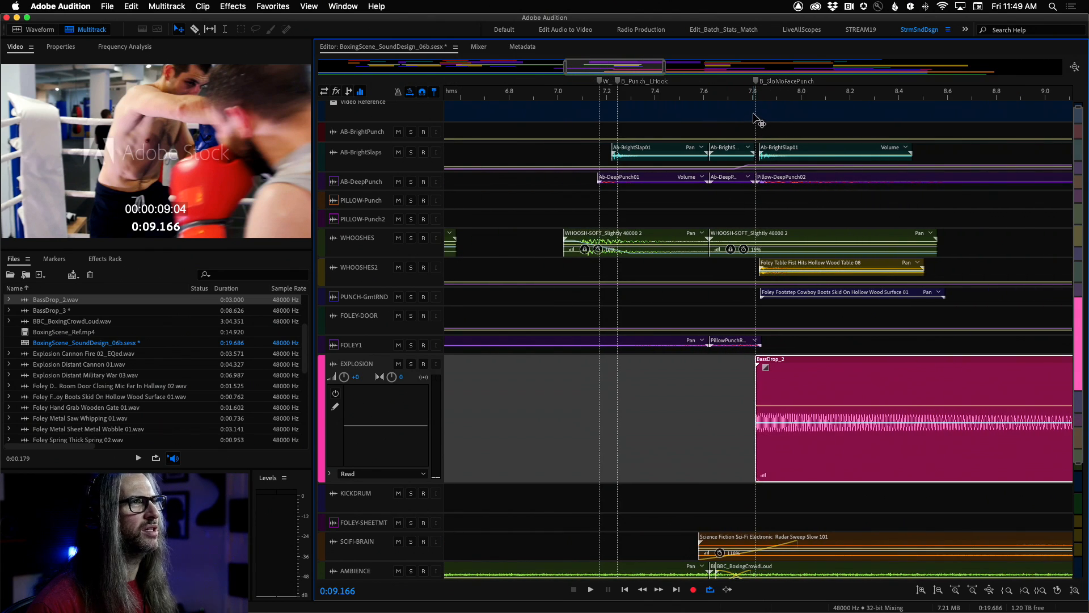
scroll(761, 97, down, 10)
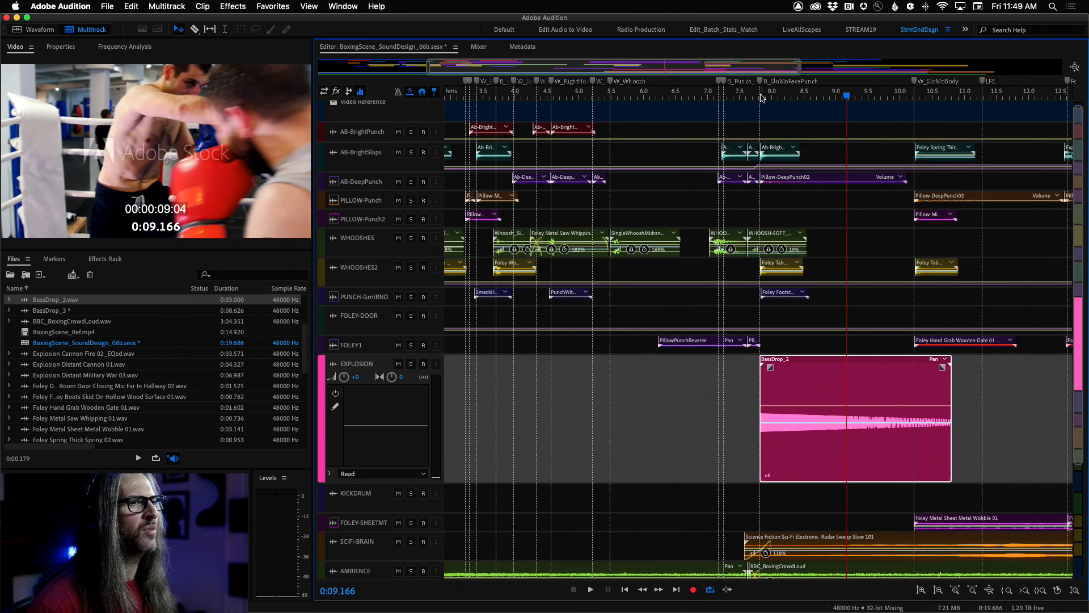
- Stretch the BassDrop_2 clip to about 192% so it reaches the Explosion Distant Military War 03 clip, and add a short fade-out
scroll(762, 98, down, 2)
drag(775, 98, 732, 107)
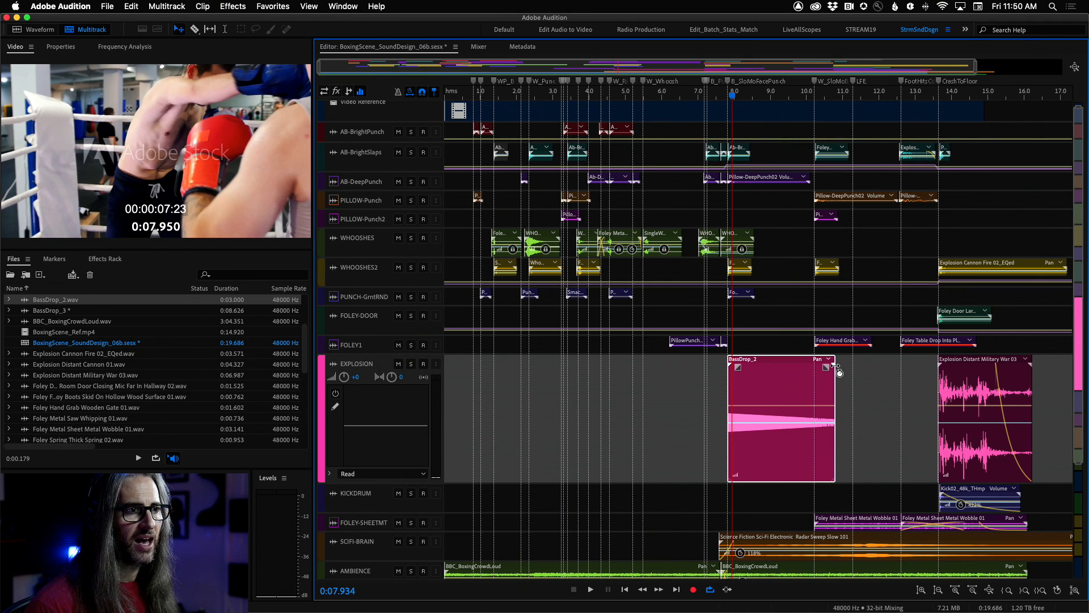
drag(831, 365, 914, 358)
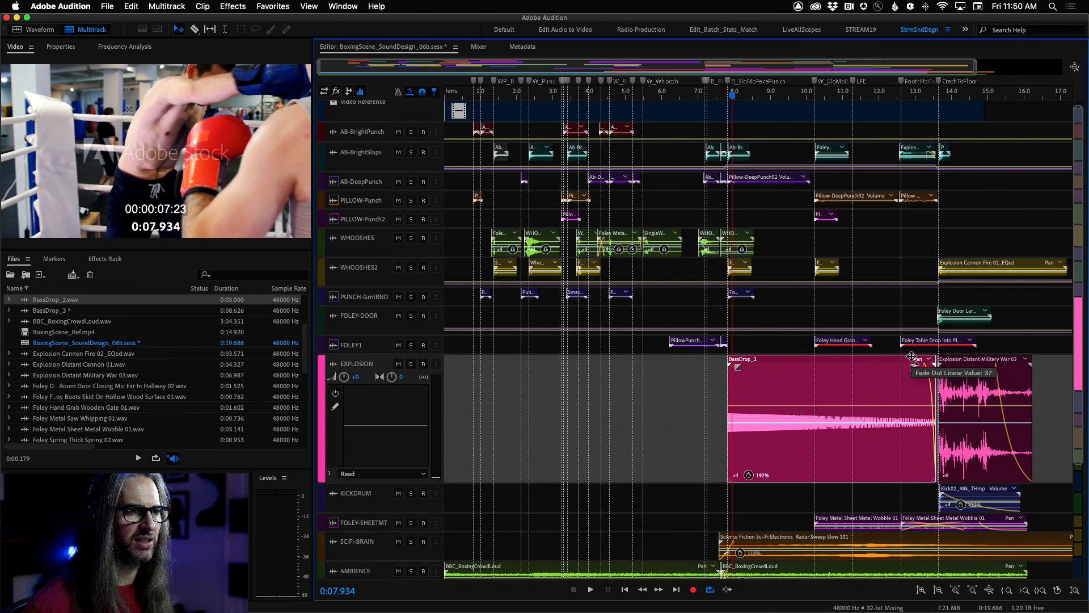
scroll(812, 301, down, 1)
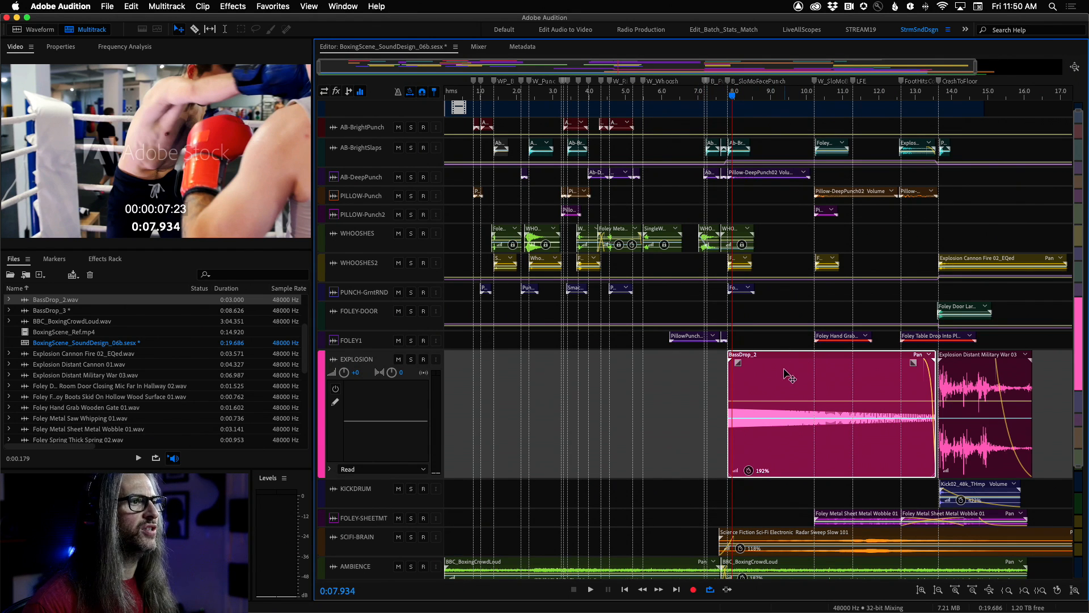
- Check the BassDrop_2 clip's stretch properties, then show the video reference again
click(61, 48)
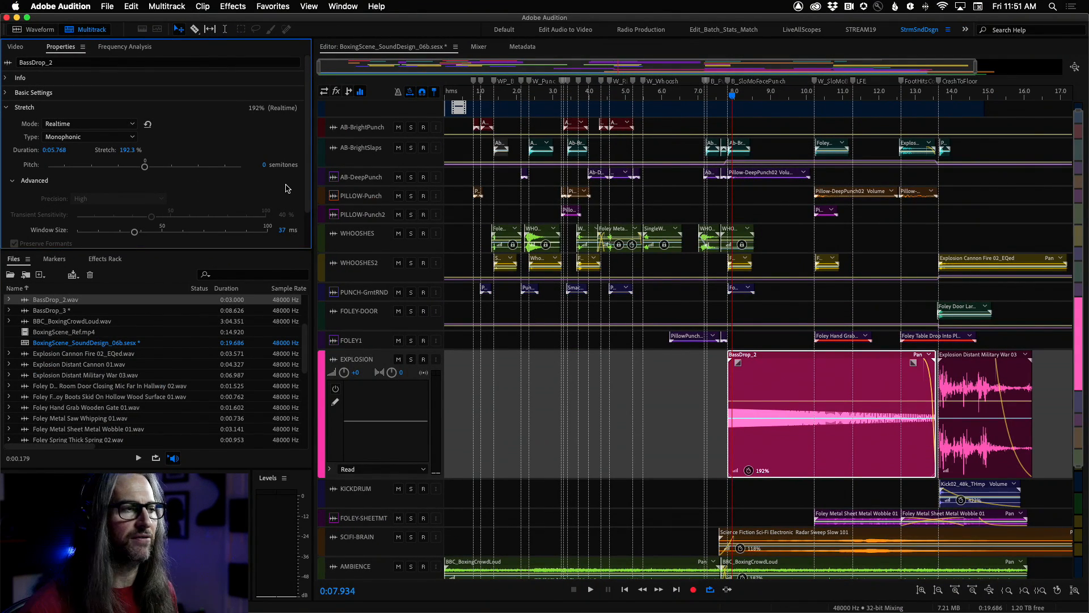
click(643, 96)
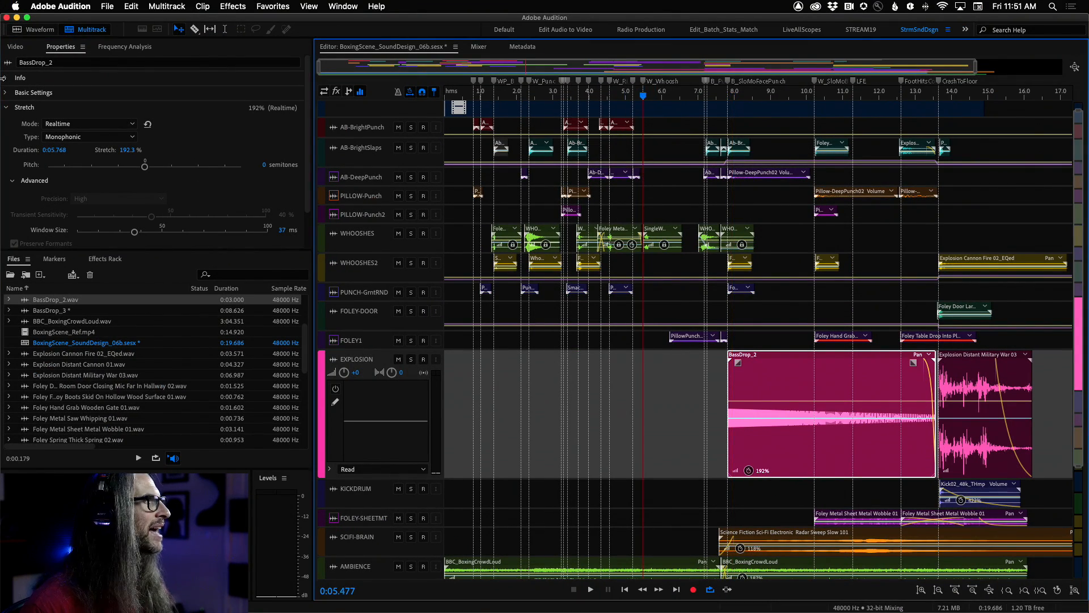
click(16, 46)
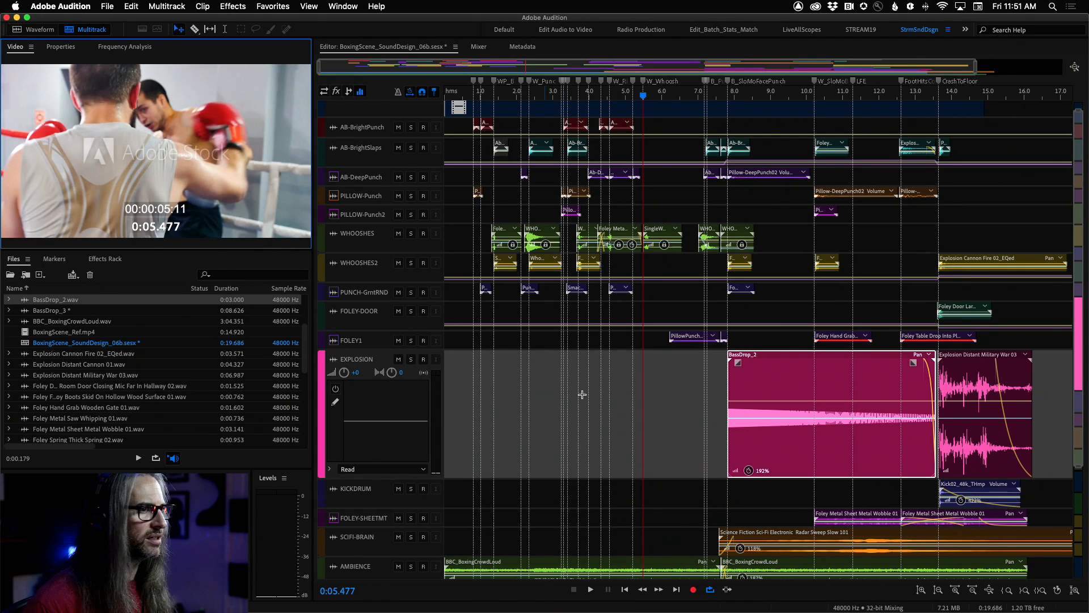
- Lower the BassDrop_2 clip's volume envelope slightly and play the session from about 4.9 s until past 15 s
click(795, 400)
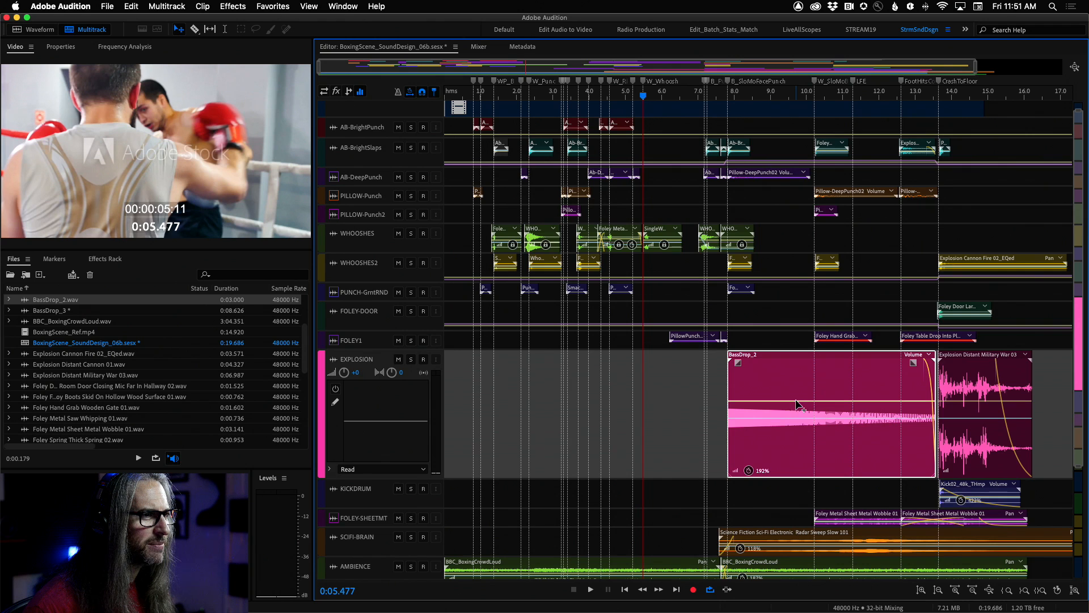
drag(794, 400, 795, 411)
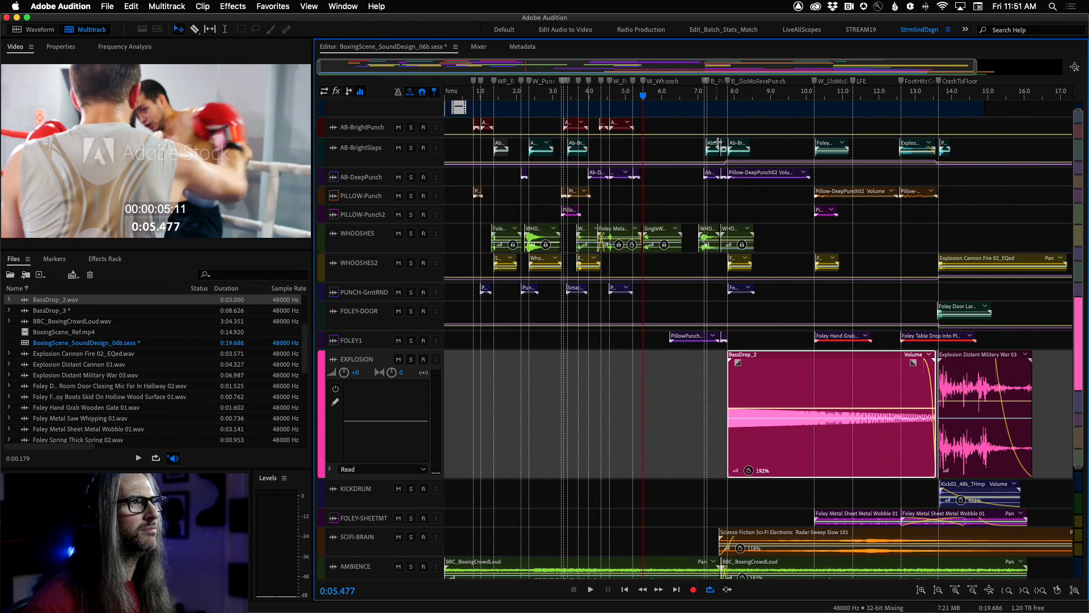
click(621, 96)
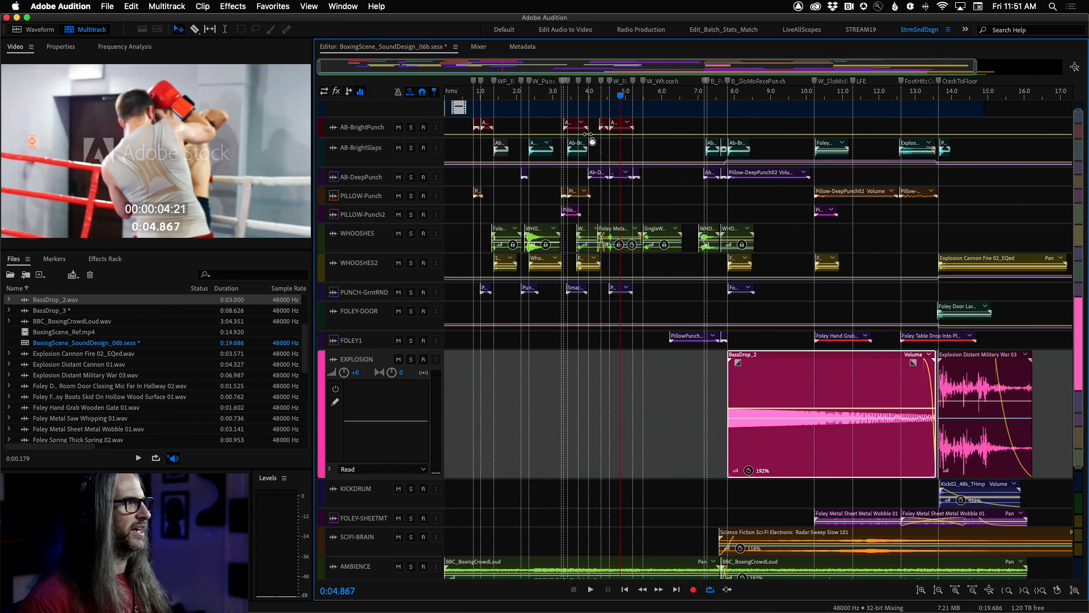
key(space)
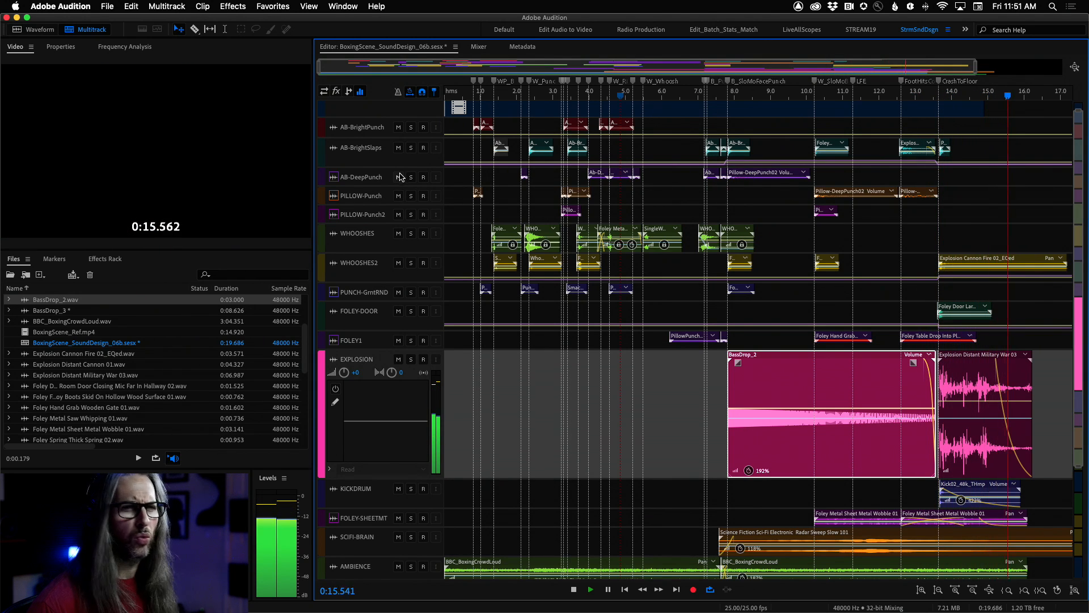
key(space)
- Play the session three times, from about 6.3 s, 6.2 s and 6.7 s, to judge the bass drop against the video
click(674, 96)
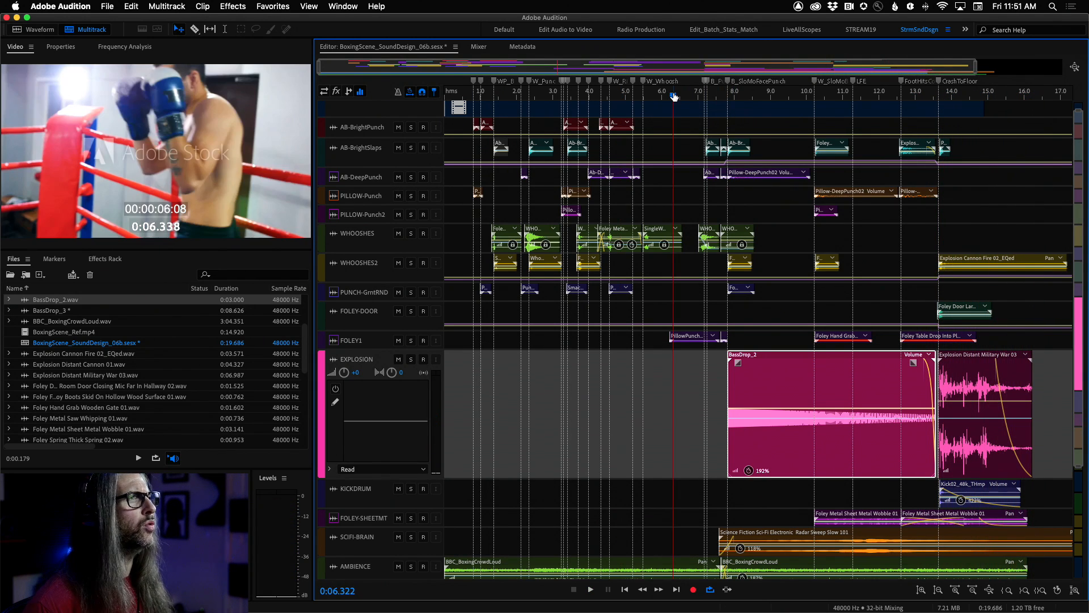
key(space)
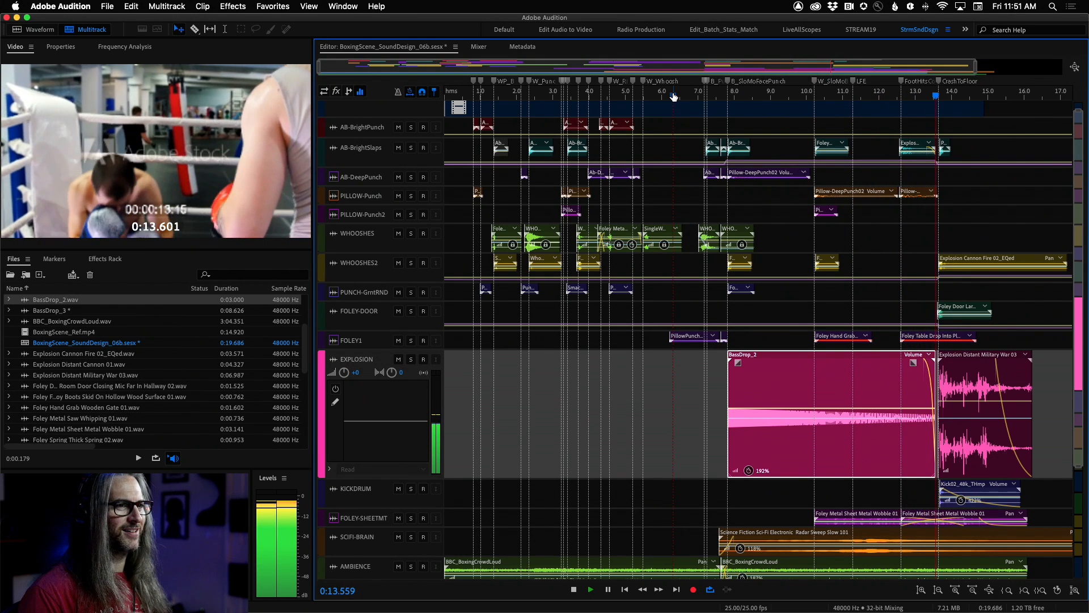
key(space)
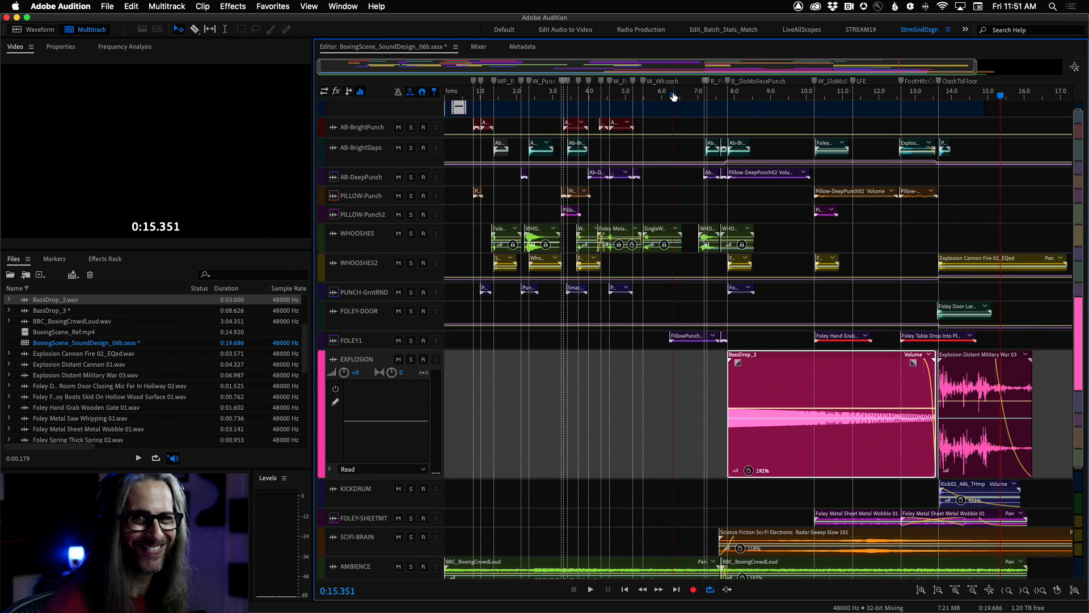
click(670, 96)
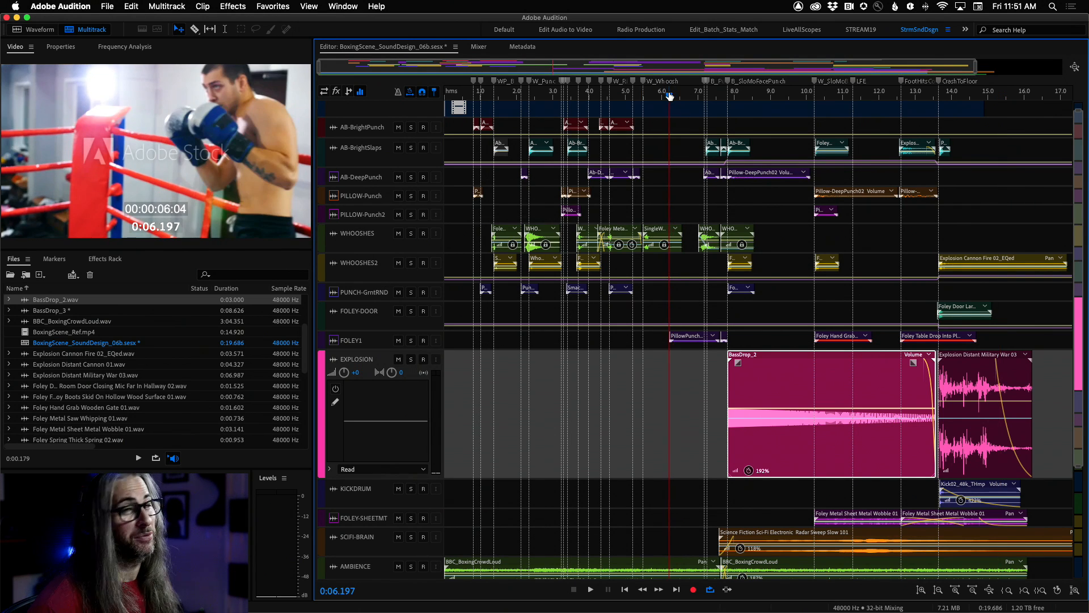
key(space)
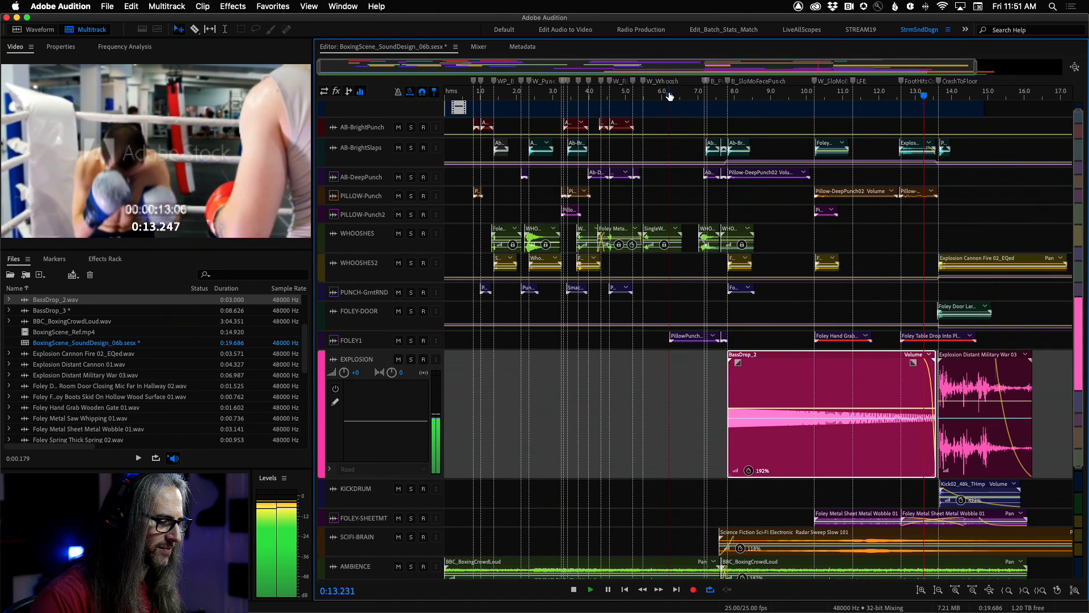
key(space)
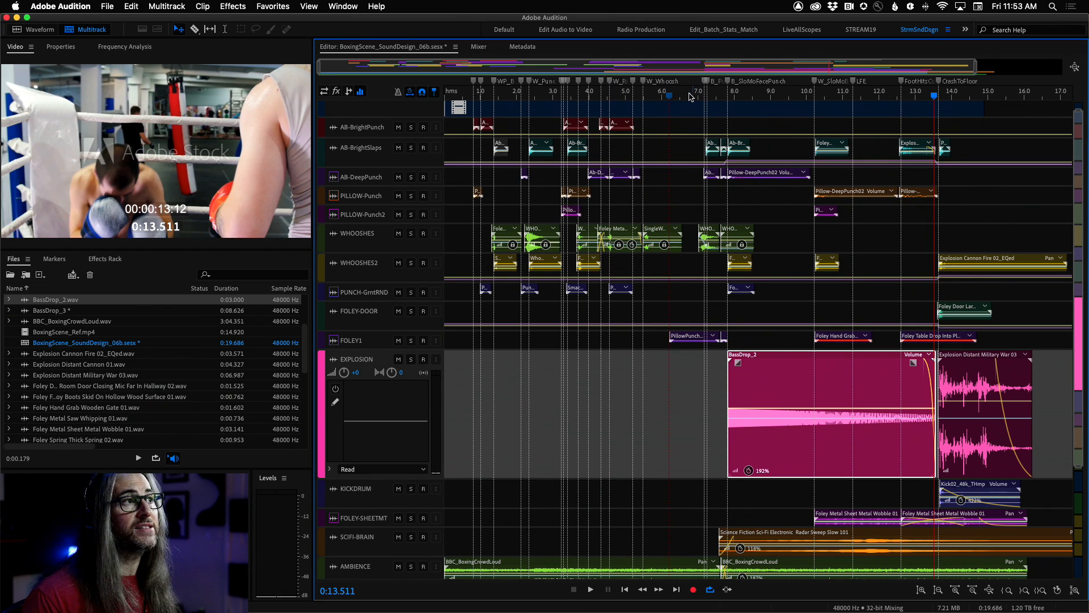
click(690, 97)
key(space)
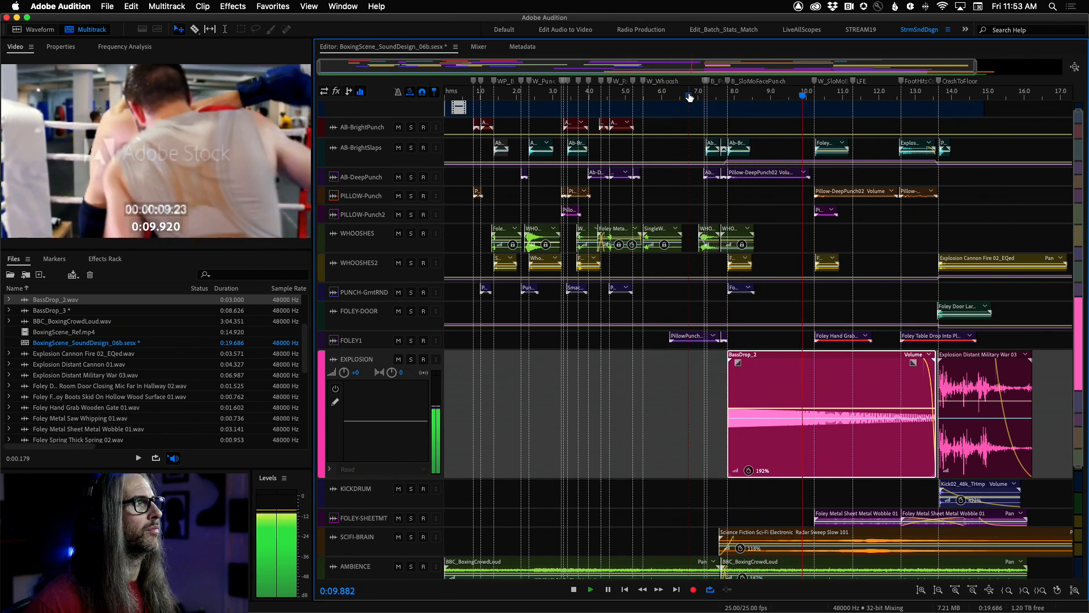
key(space)
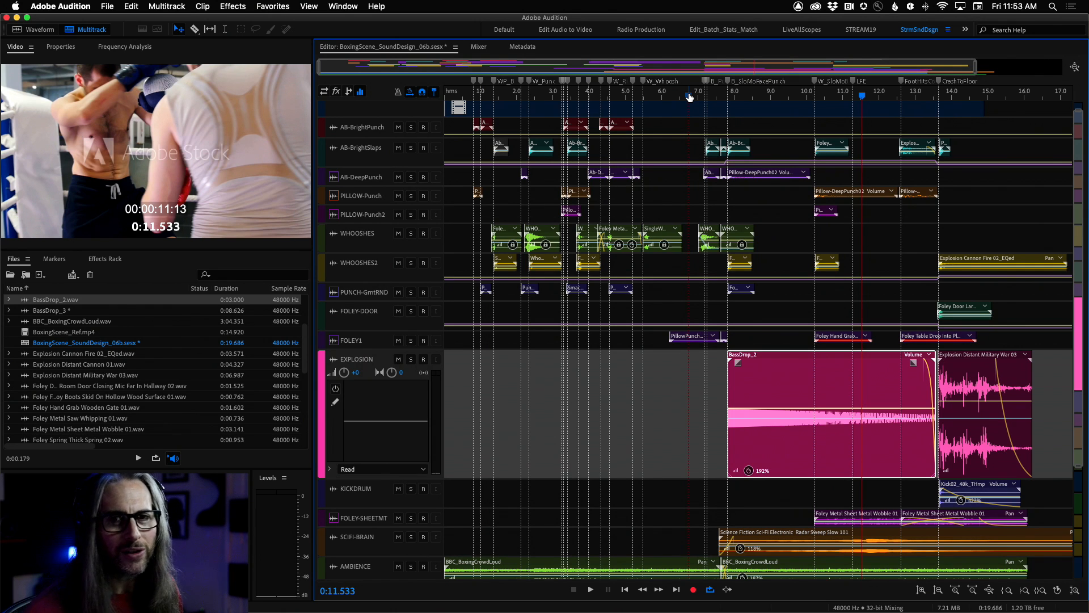
click(334, 6)
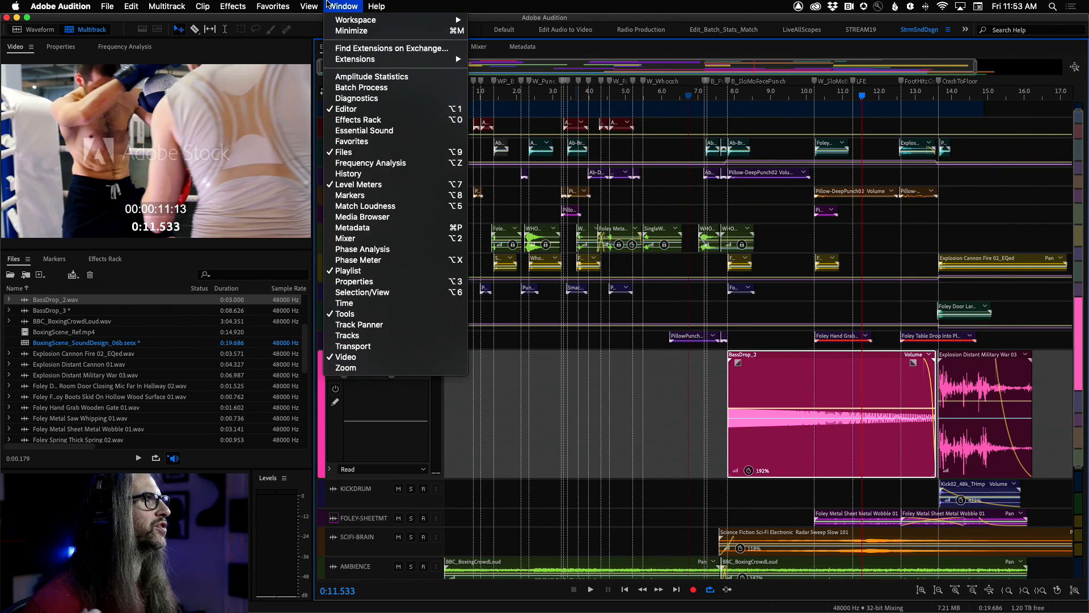
click(306, 5)
click(376, 5)
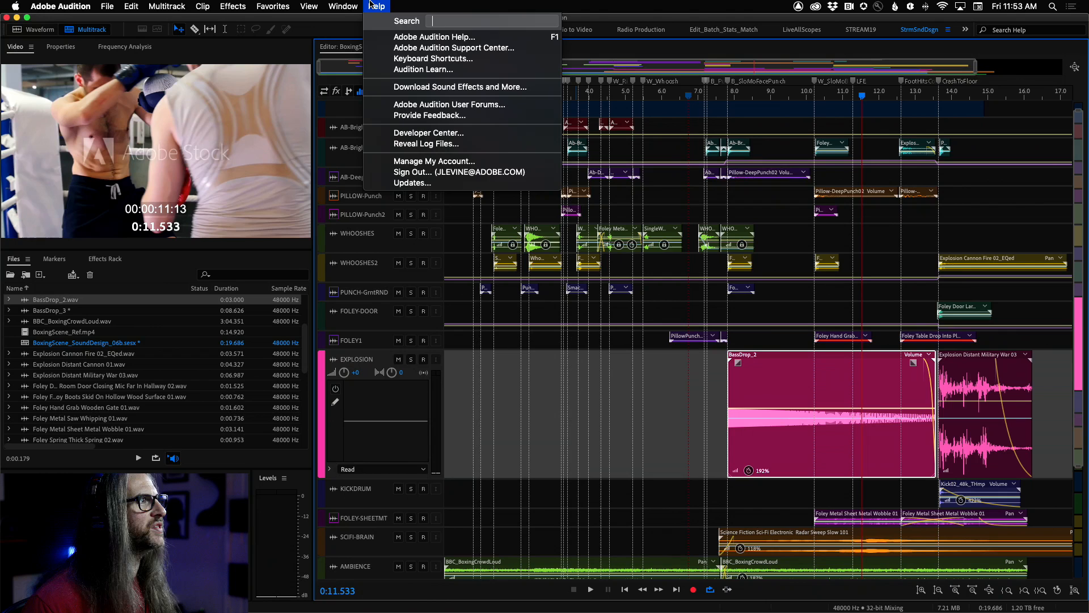
click(376, 6)
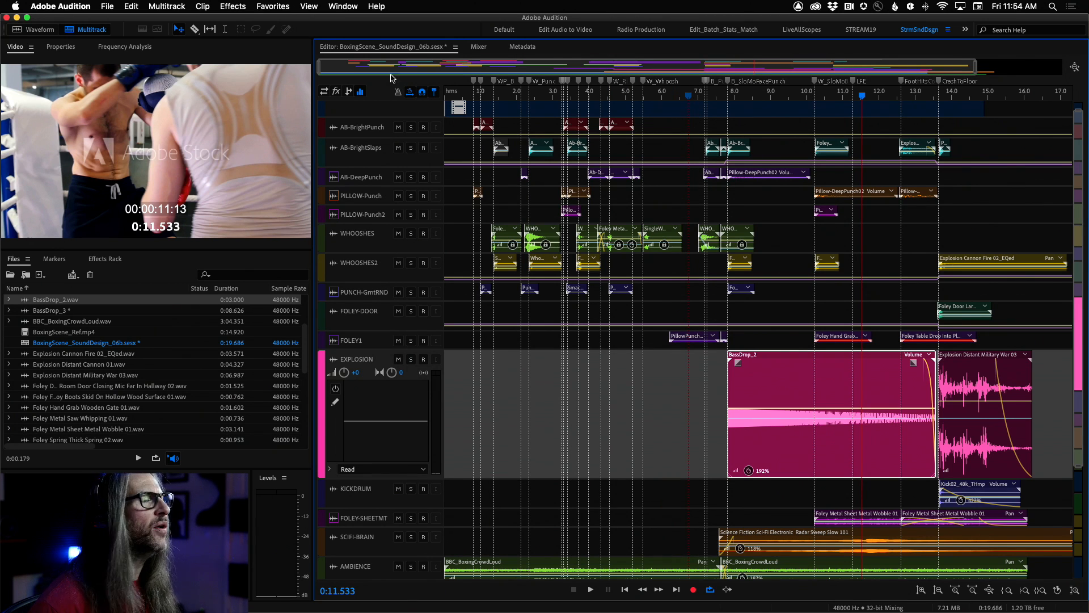
- Reduce the track heights and mute the AMBIENCE, AMBIENCE2 and AMBIENCE3 tracks
click(479, 47)
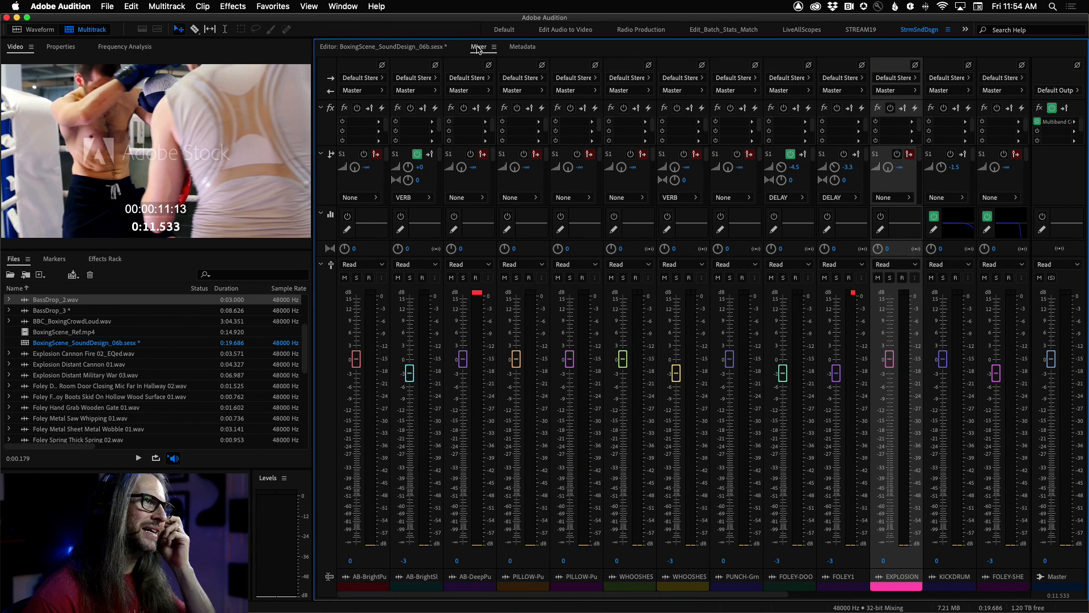
click(352, 50)
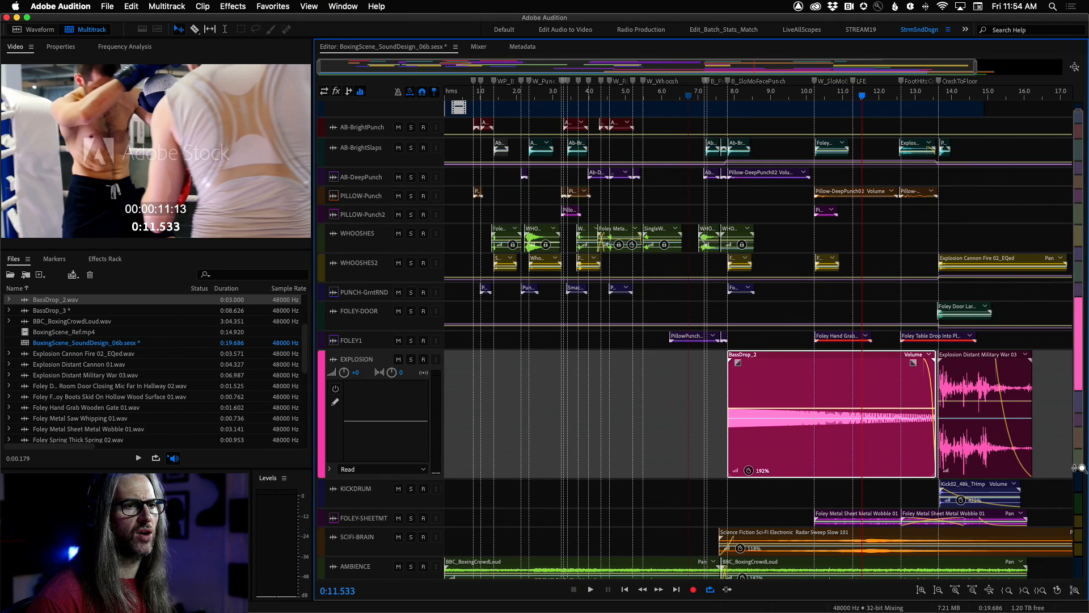
drag(1079, 467, 1081, 611)
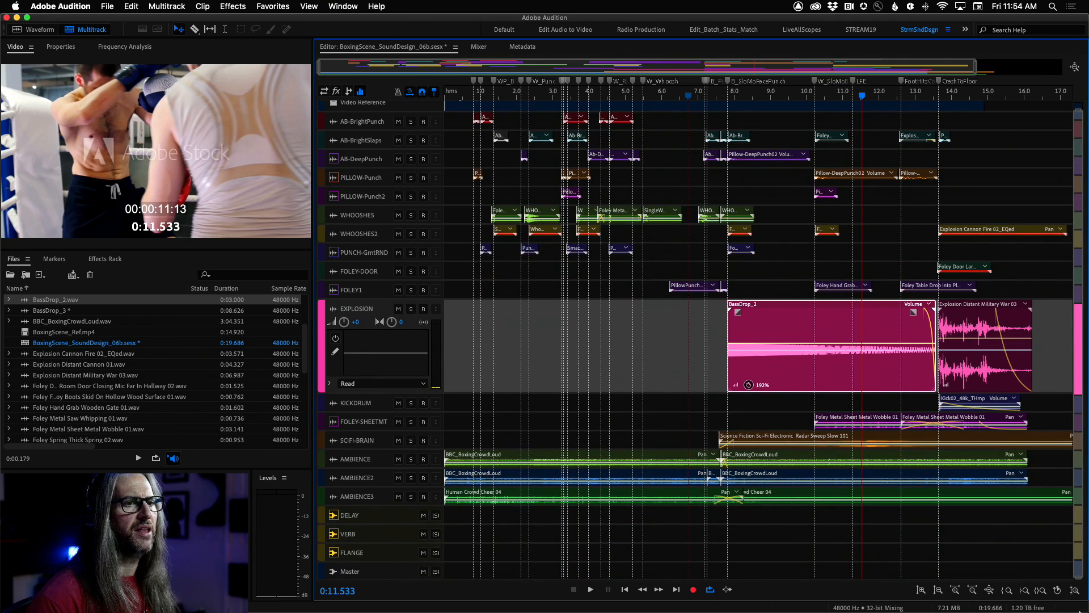
click(398, 459)
click(398, 477)
click(399, 496)
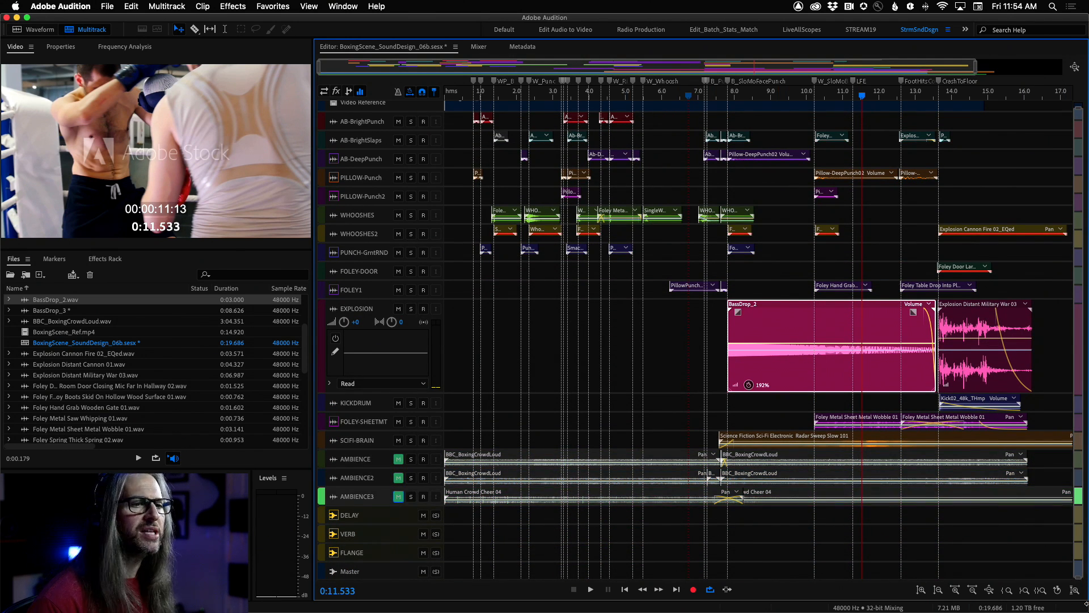
- Minimize the EXPLOSION track and increase the height of the session's other tracks
drag(1084, 577, 1086, 451)
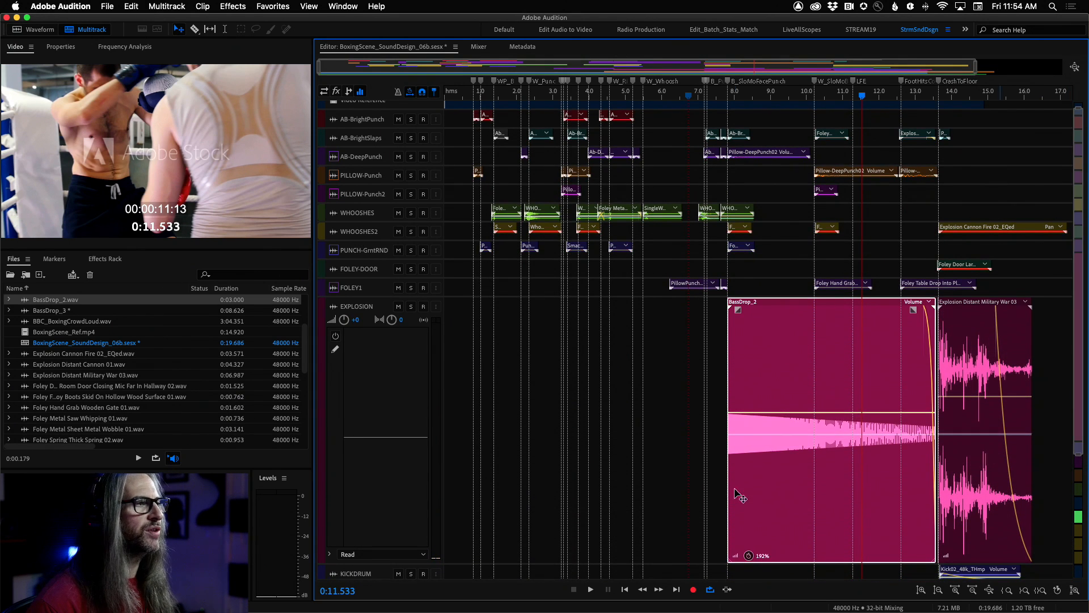
double_click(332, 310)
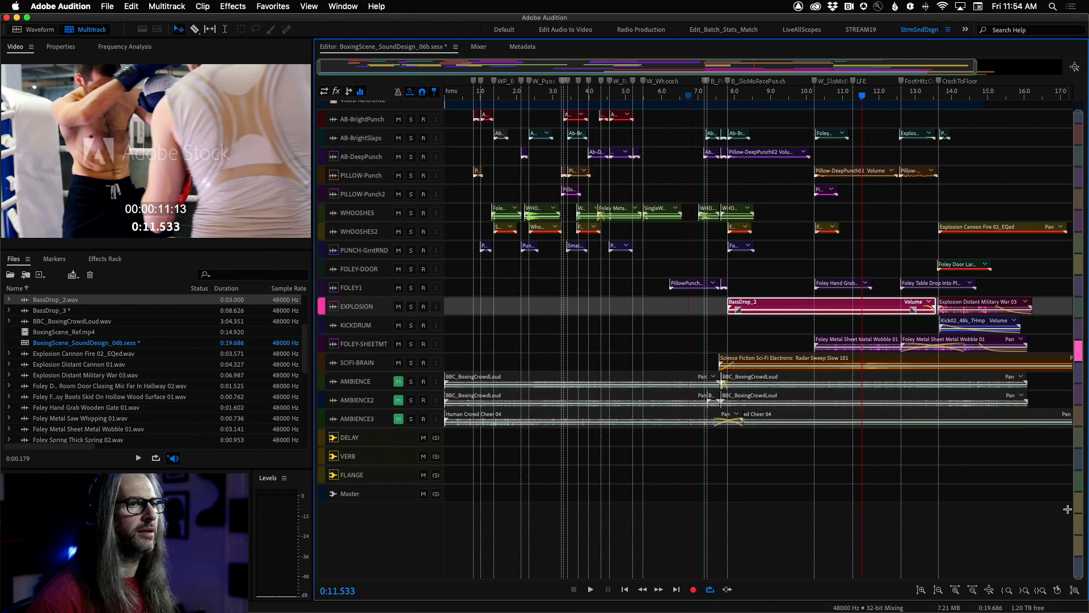
drag(1079, 577, 1080, 530)
drag(1078, 573, 1081, 424)
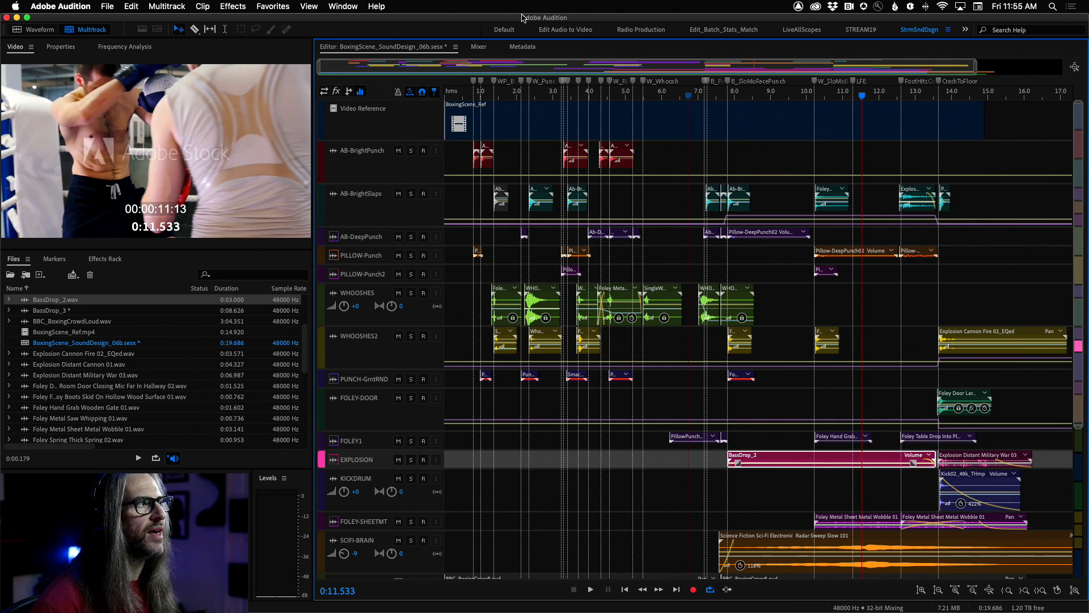
- Show the mixer for the session's tracks
click(478, 47)
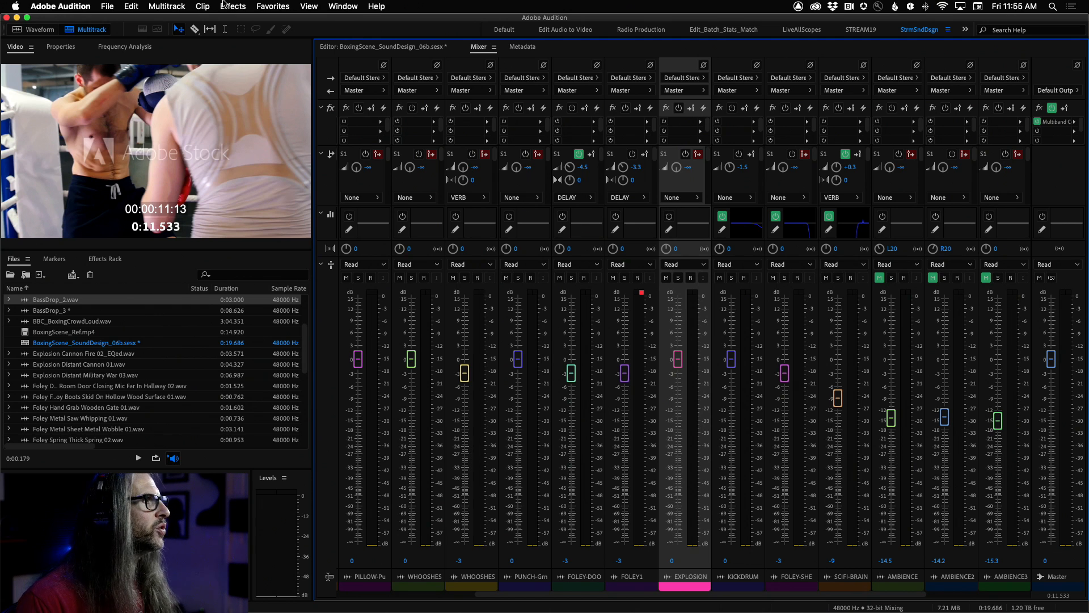
- Add a stereo bus track to the session and name it AMBIENT-V
click(169, 4)
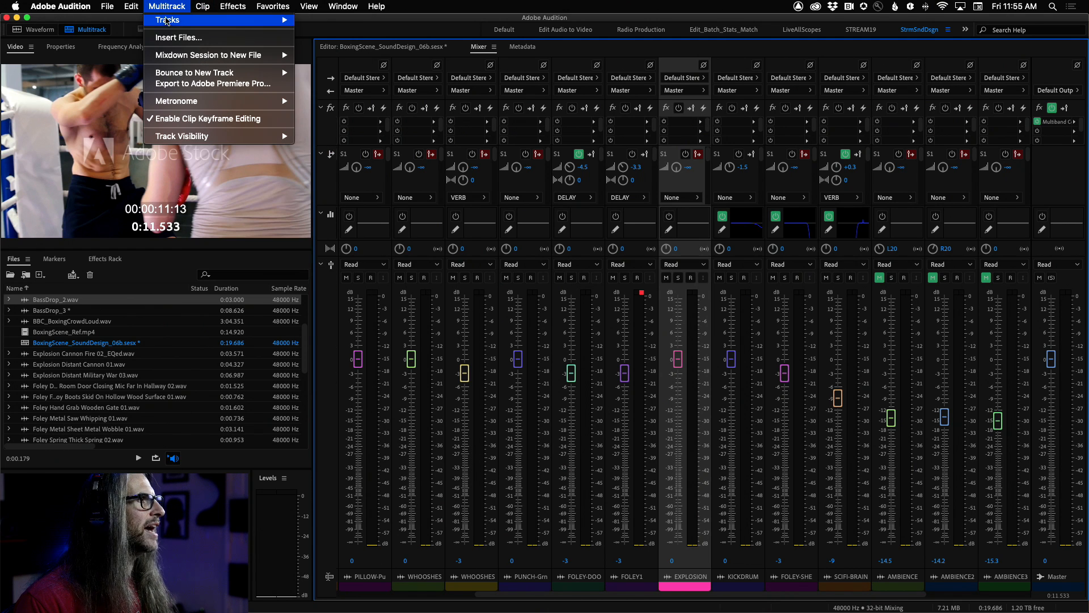
mouse_move(167, 21)
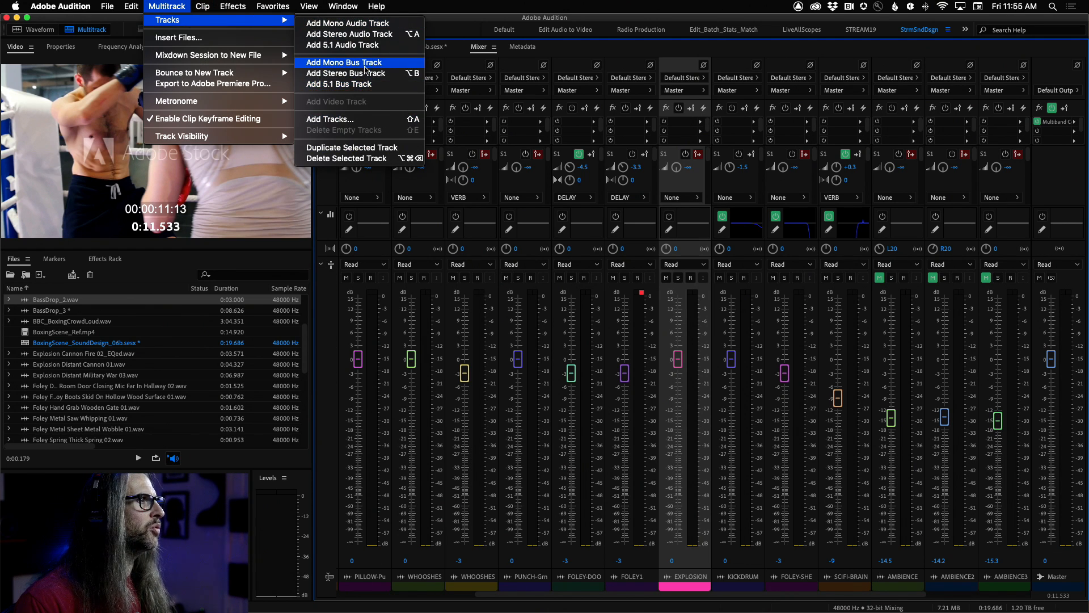
click(381, 74)
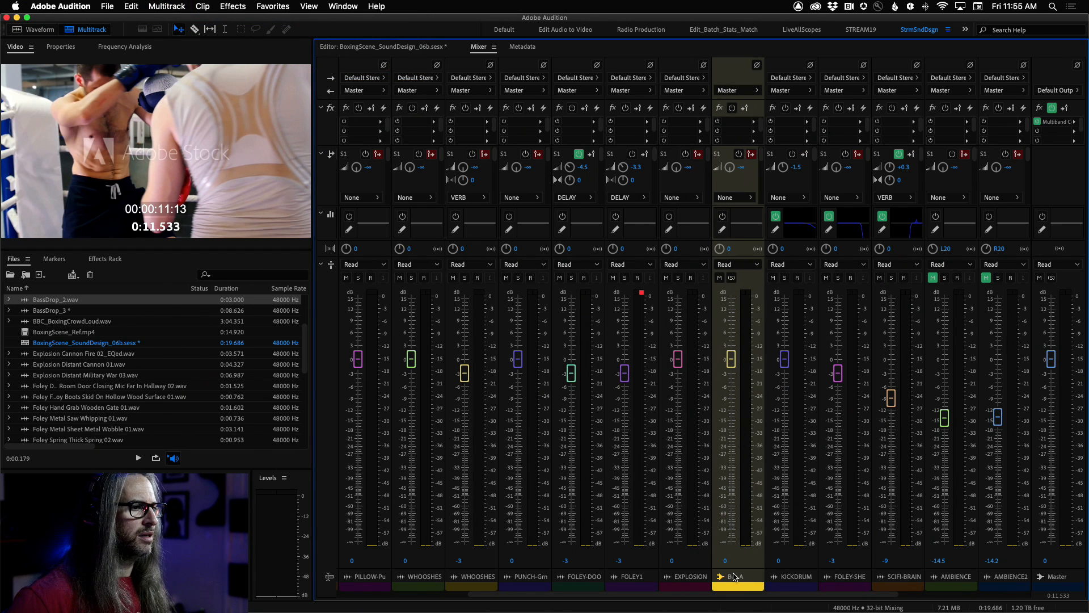
click(735, 577)
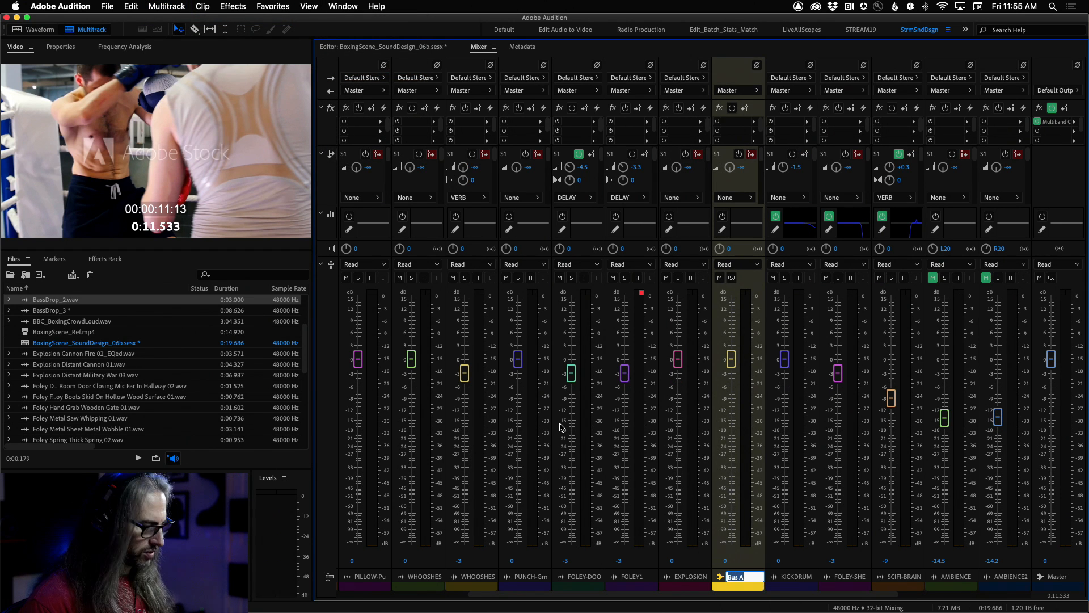
text(AM)
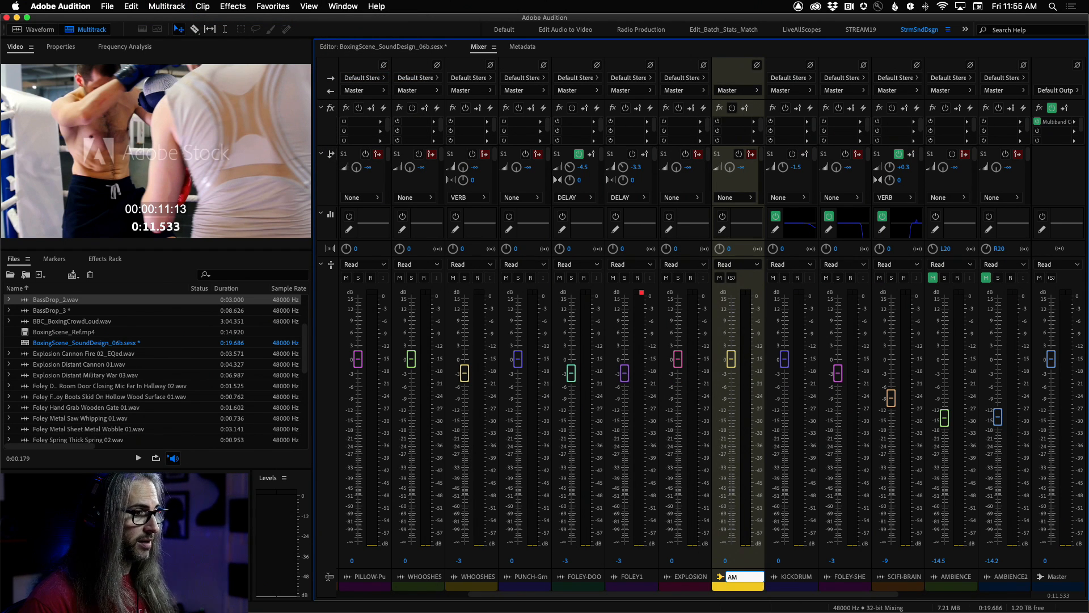
text(BIENCE)
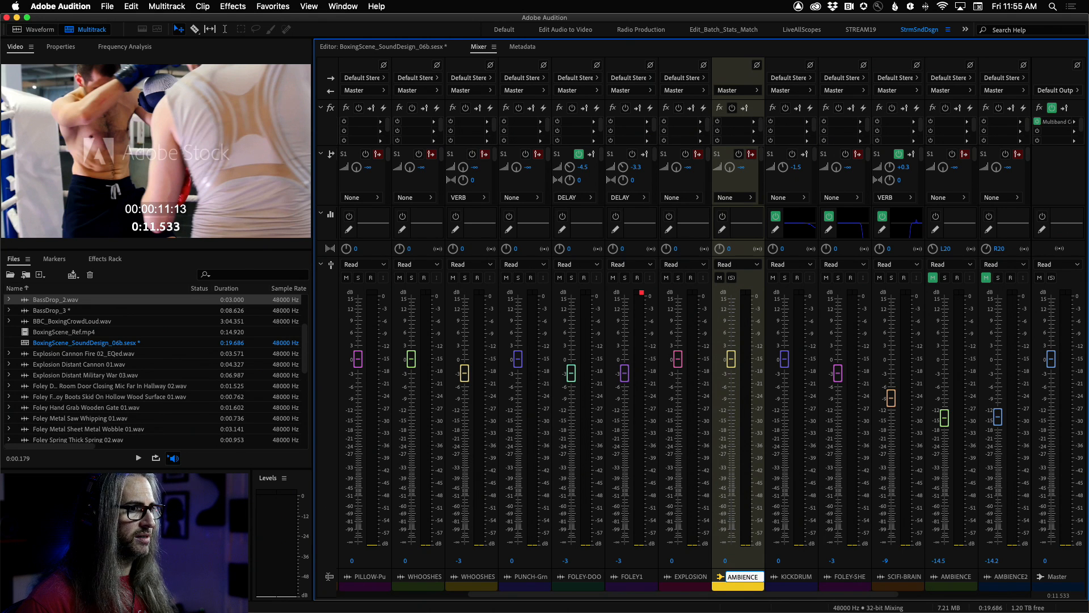
key(BackSpace)
key(BackSpace)
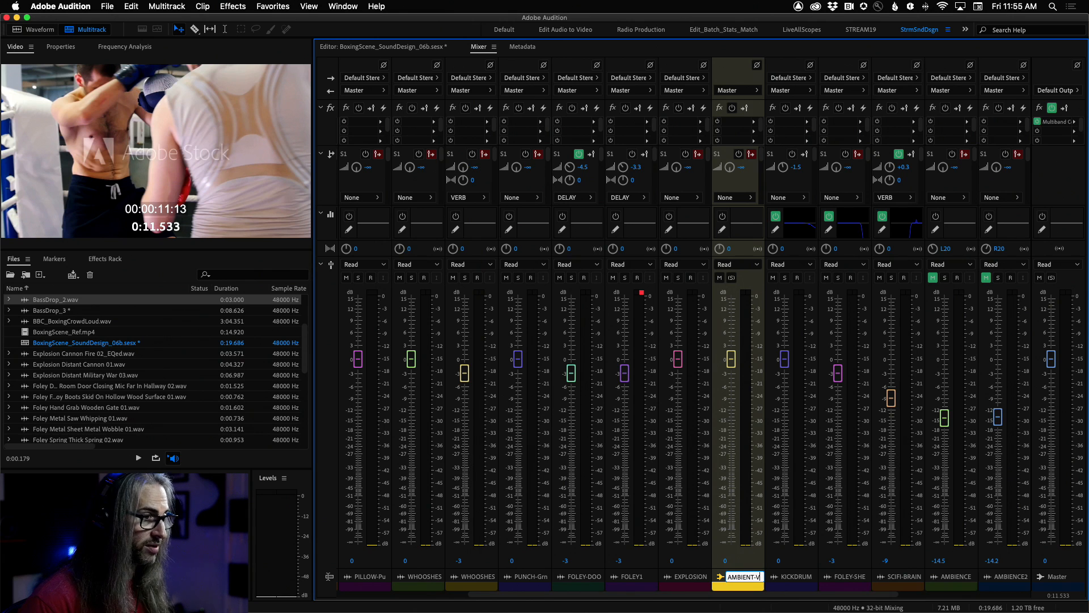
key(Return)
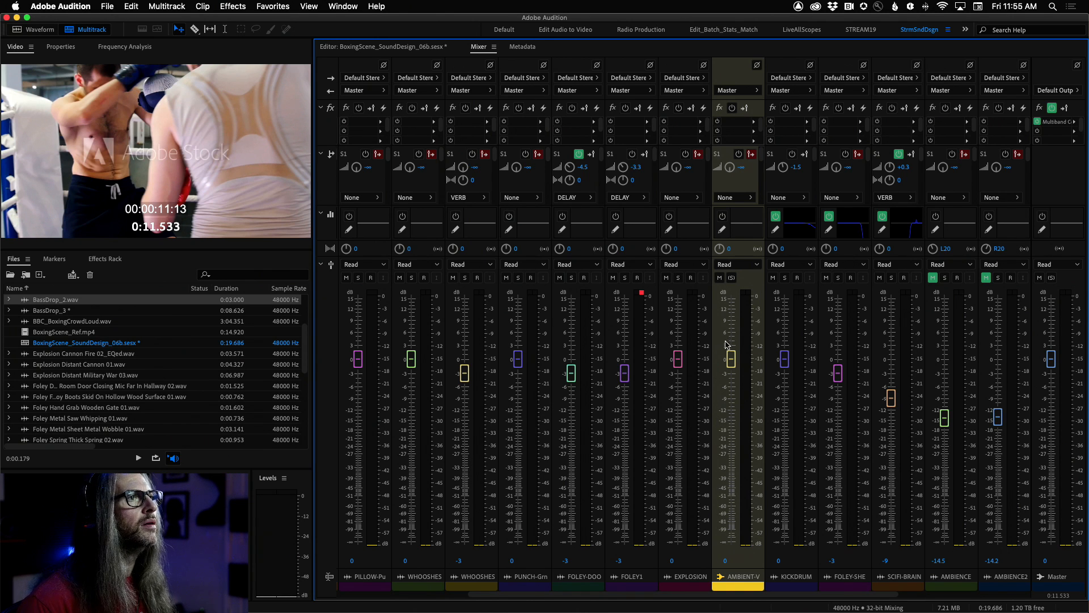
- Insert a Studio Reverb in the first effect slot of the AMBIENT-V bus, using the Room Ambience 2 preset
click(754, 122)
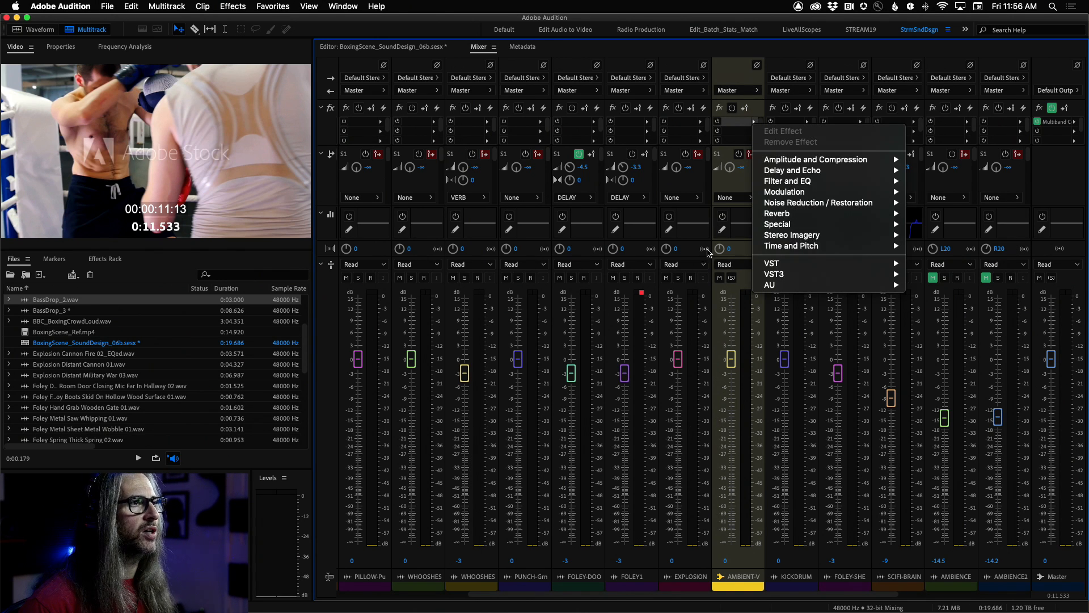
mouse_move(819, 214)
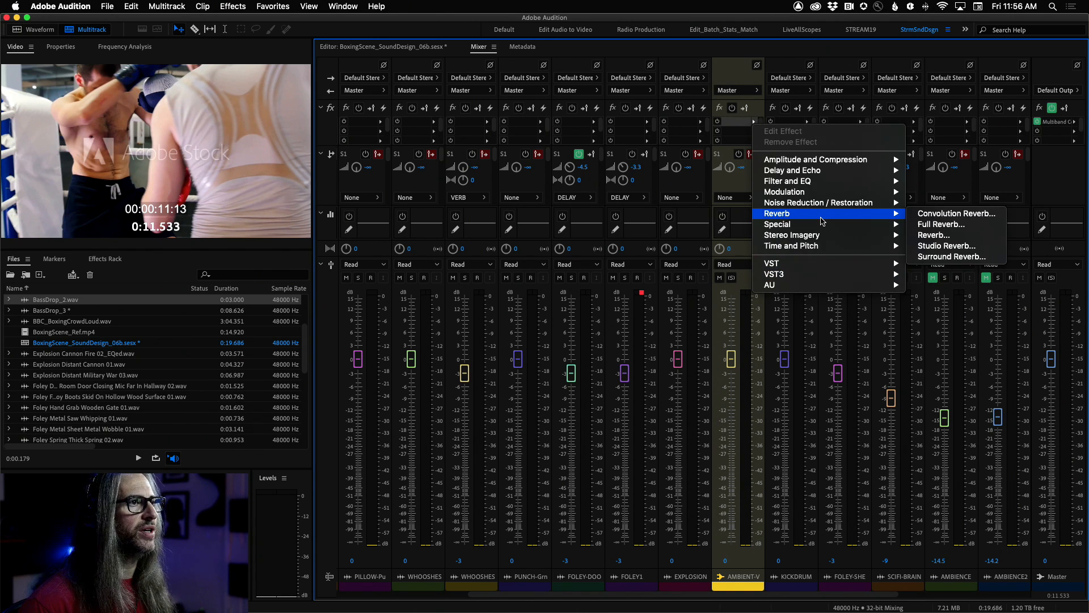
click(973, 248)
drag(471, 166, 640, 77)
click(693, 98)
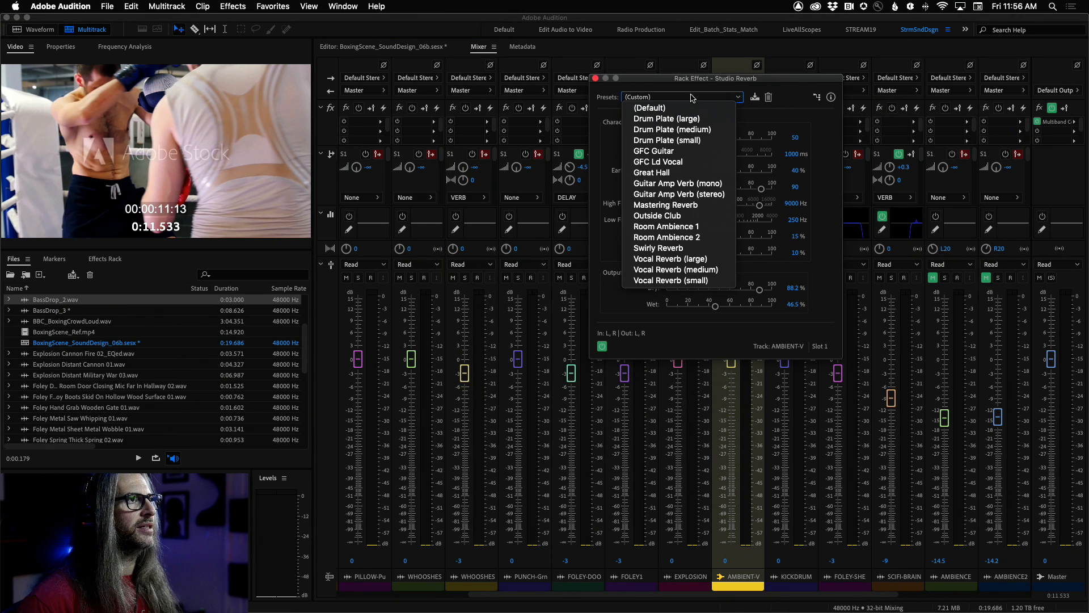
click(702, 238)
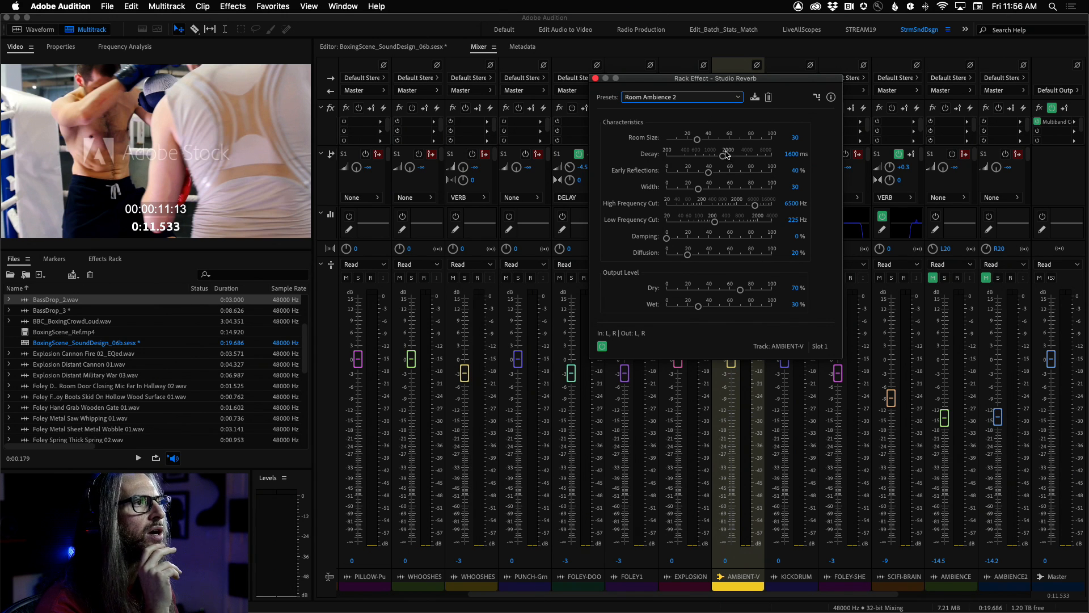
- Set the reverb's Decay to 1220.3 ms, High Frequency Cut to 4492 Hz, Dry to 0% and Wet to 100%, and close its settings
drag(725, 157, 722, 157)
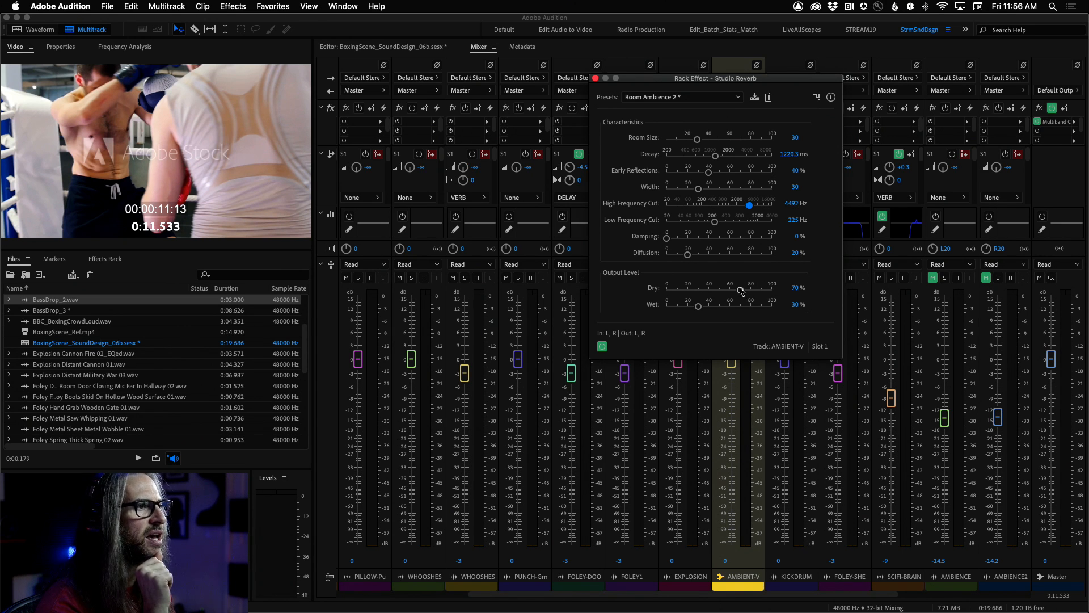
drag(740, 290, 628, 292)
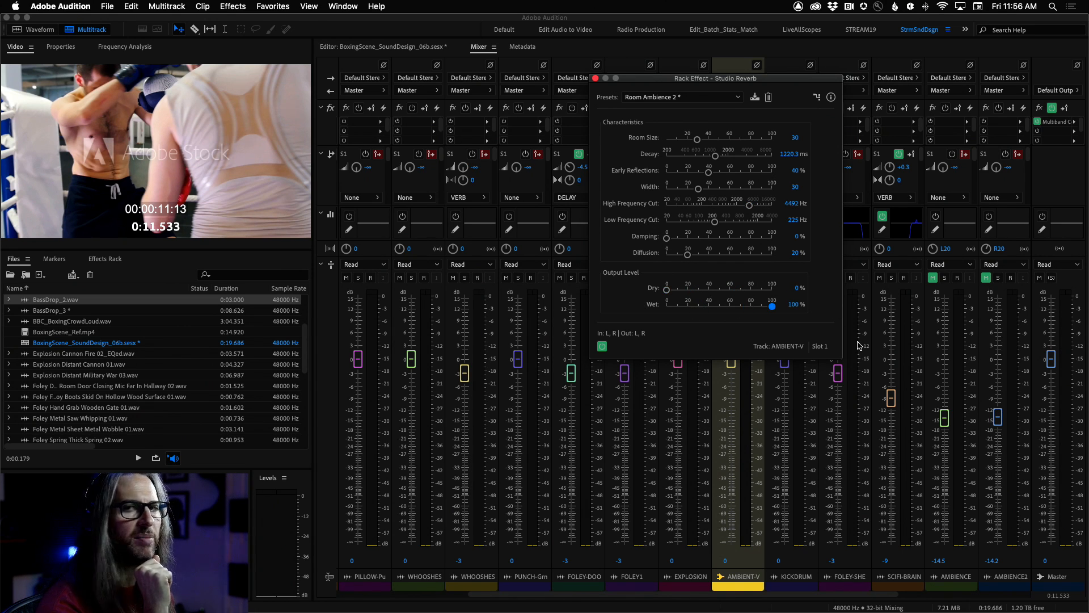
drag(671, 85, 819, 158)
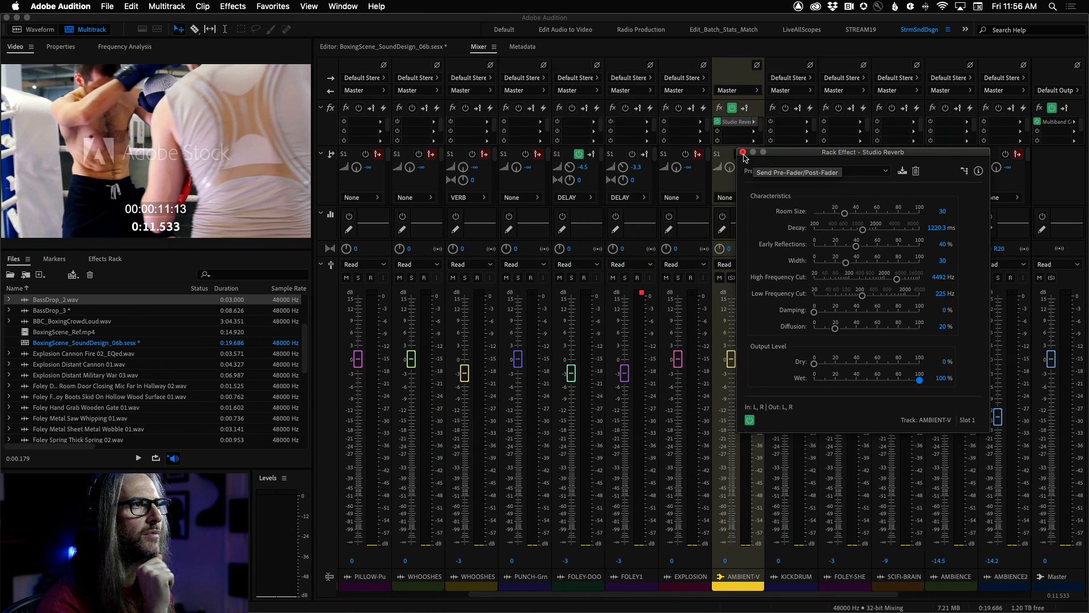
click(742, 152)
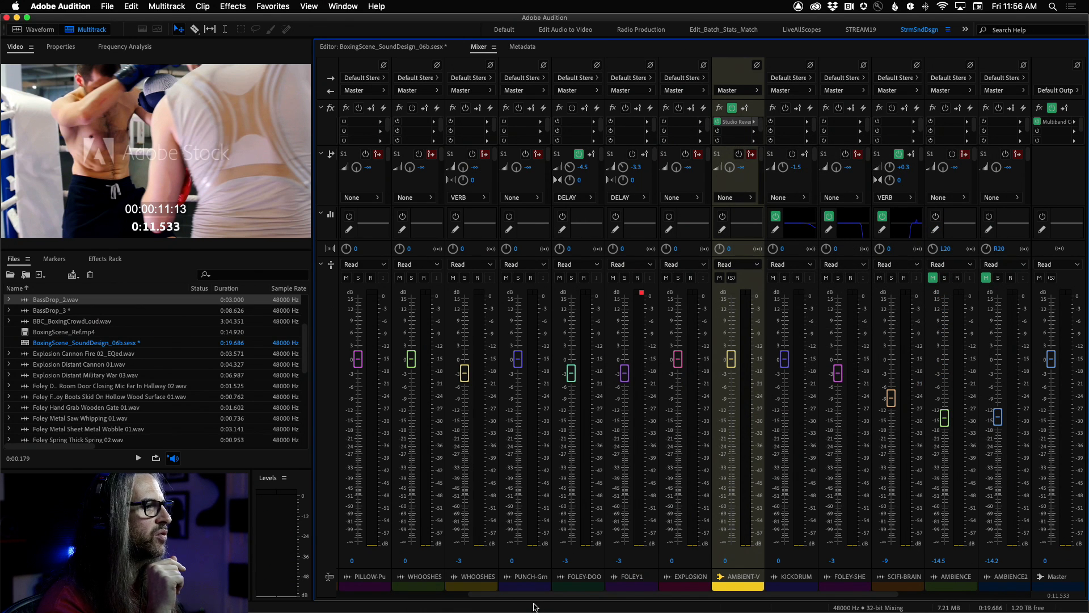
- Select the session's time range from about 0.8 s to 5.2 s in the multitrack editor
drag(531, 594, 292, 409)
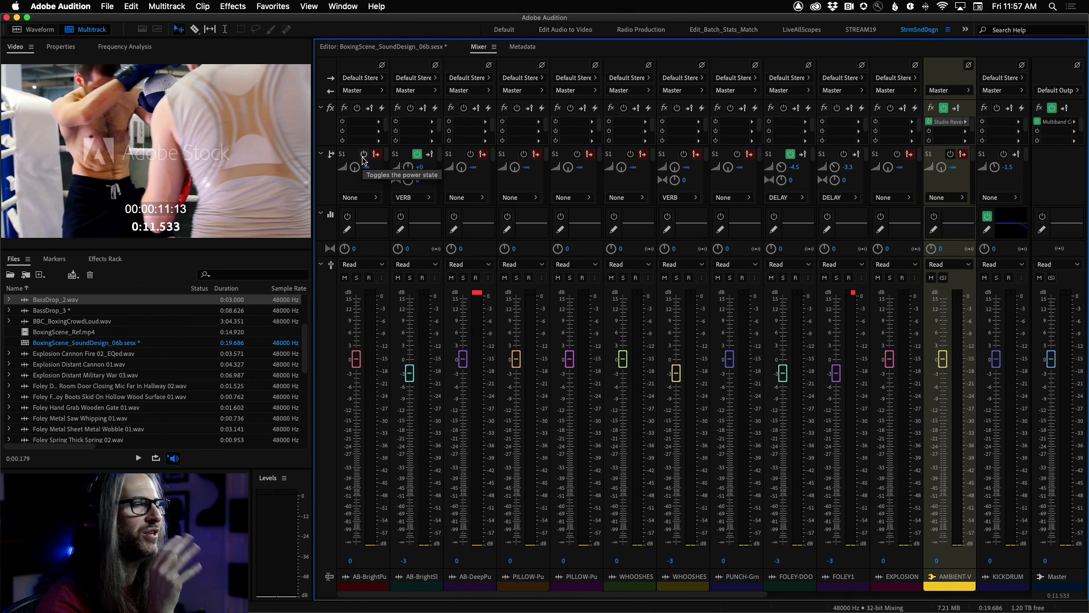
click(357, 47)
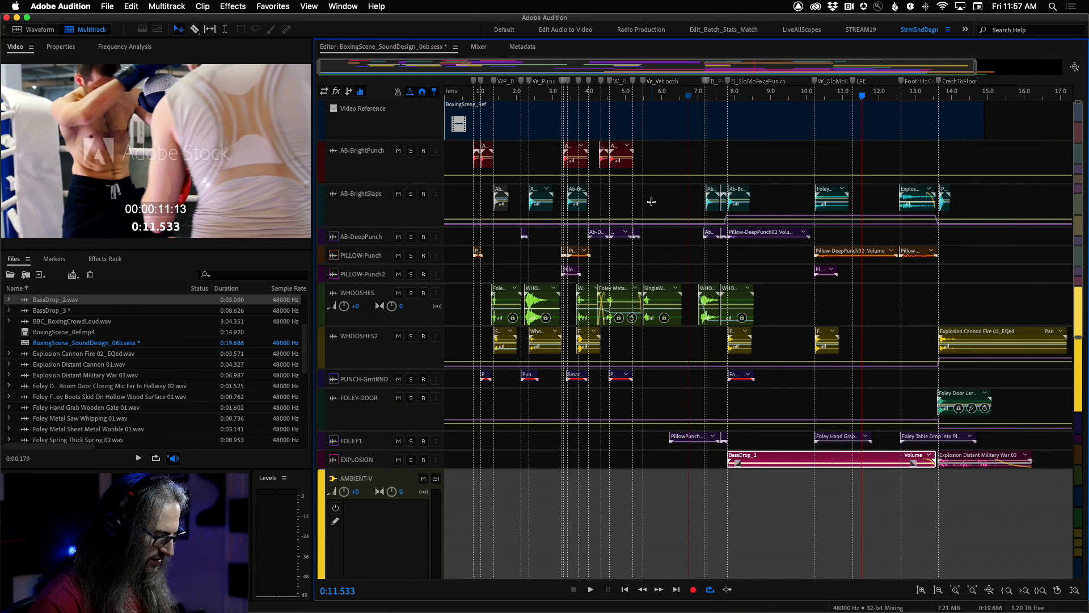
key(t)
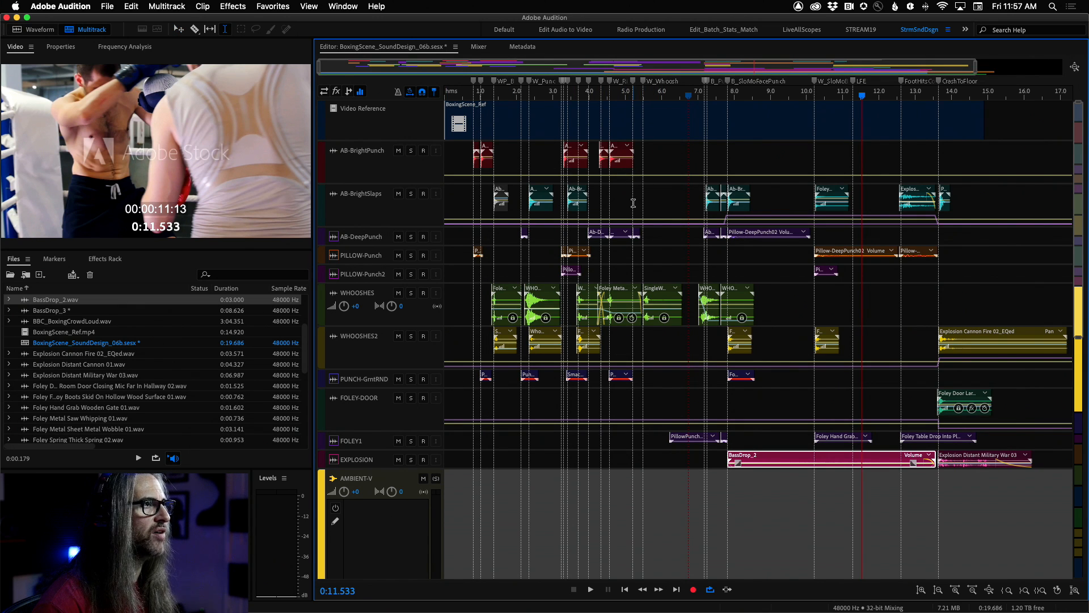
drag(634, 203, 474, 215)
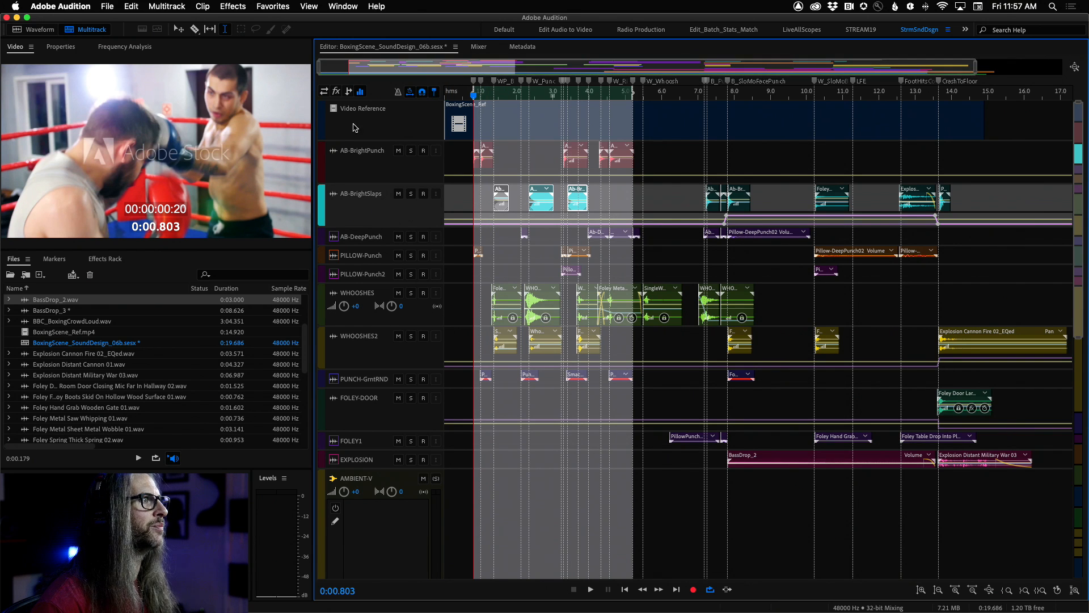
- In the mixer, solo AB-BrightPunch, route its first send to AMBIENT-V and toggle that send's pre-fader/post-fader state
click(479, 47)
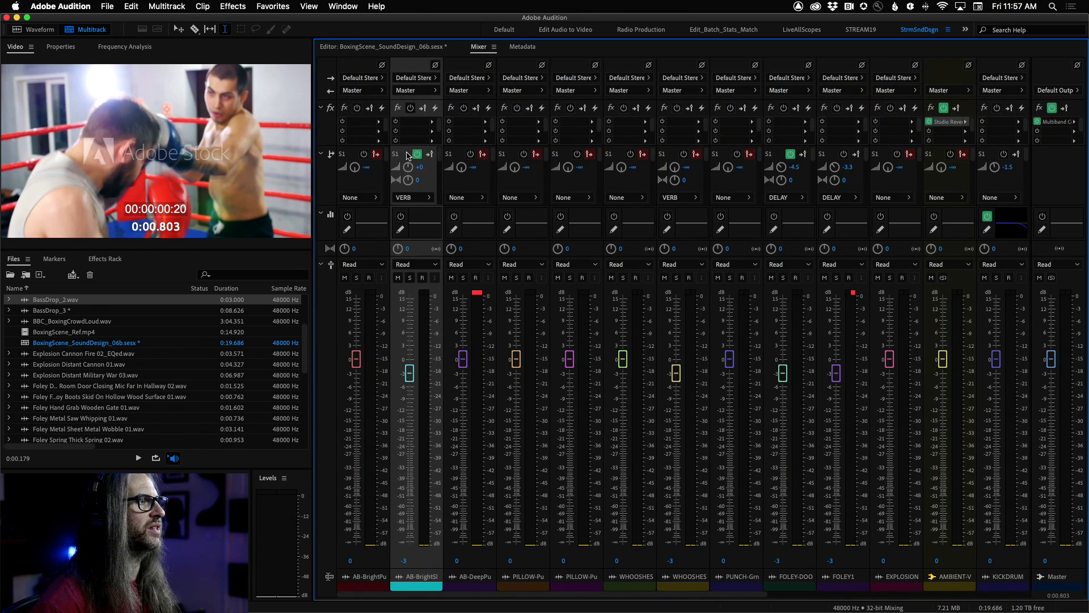
click(356, 277)
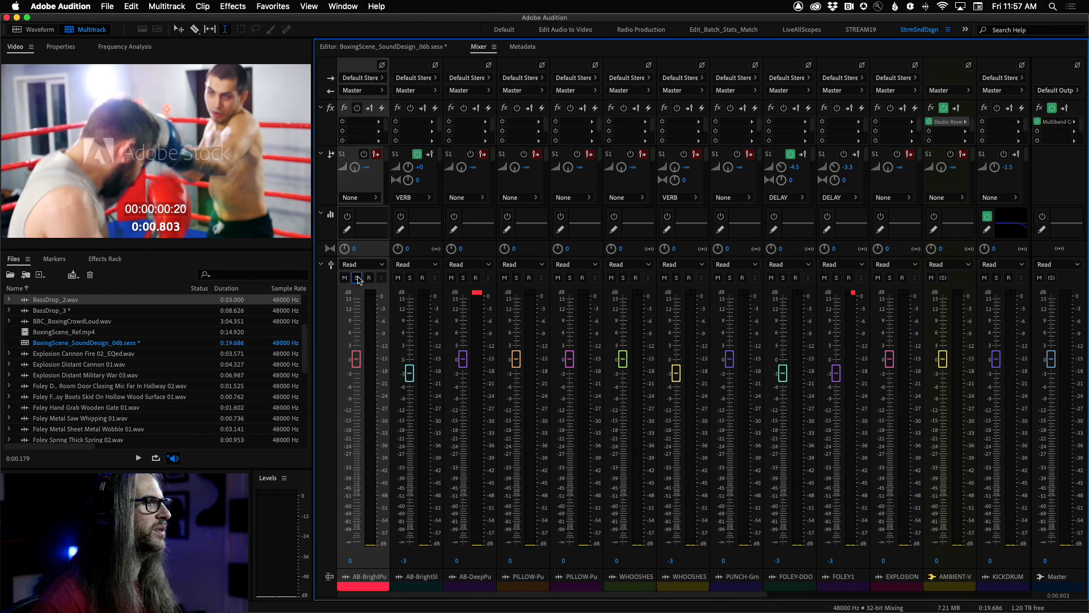
click(375, 198)
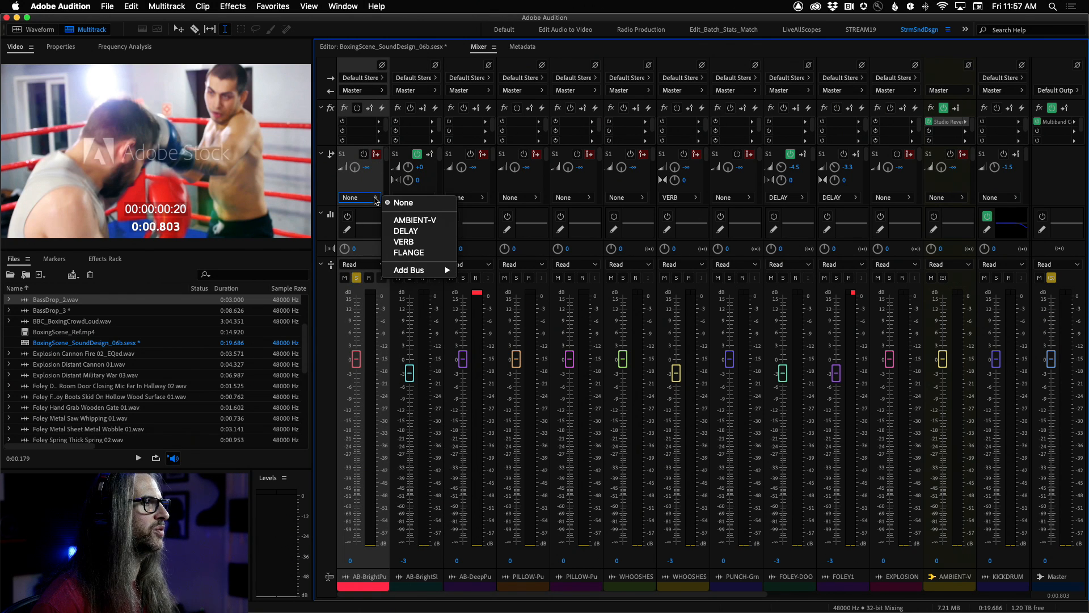
click(415, 220)
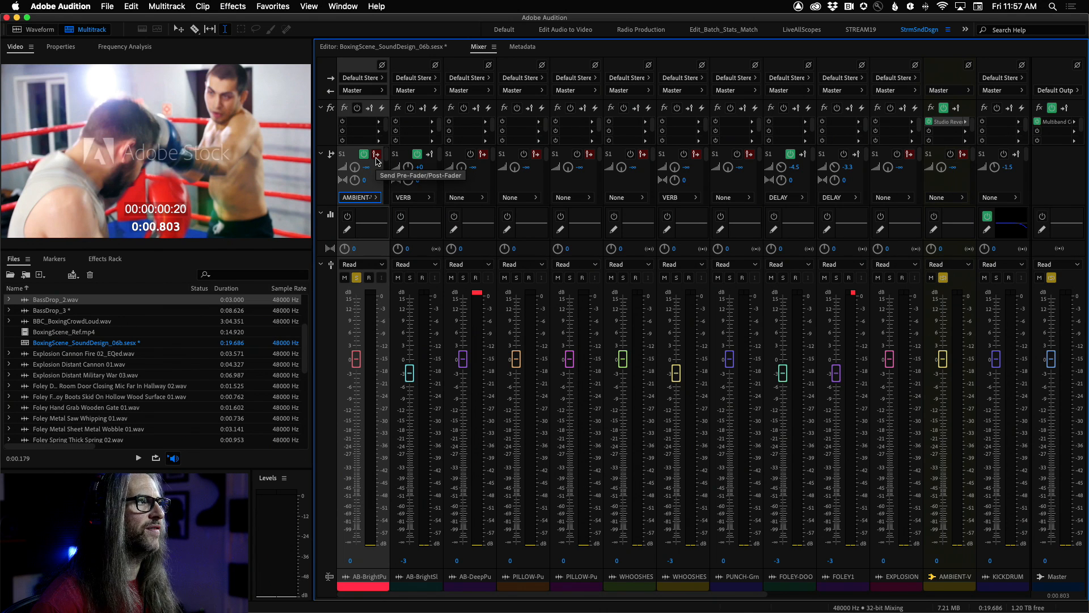
click(377, 155)
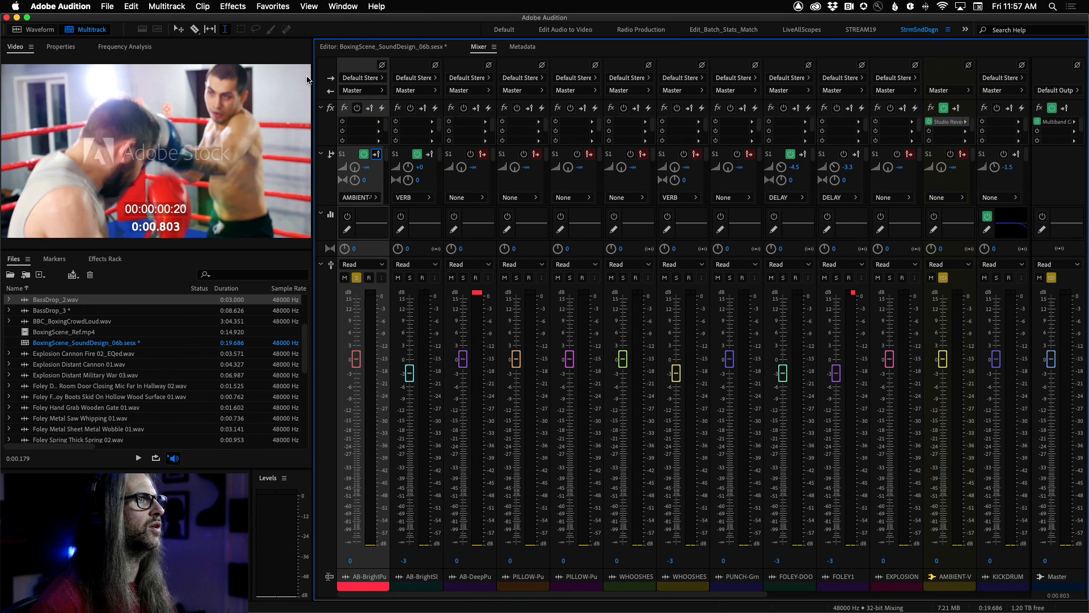
- Mute the DELAY, VERB and FLANGE buses in the mixer
click(1009, 595)
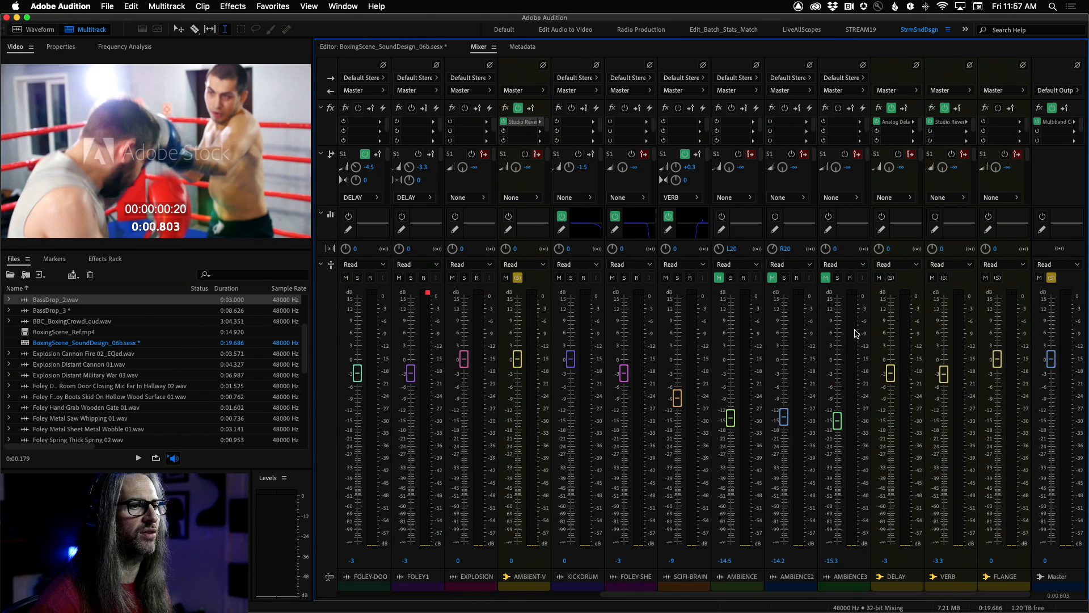
click(880, 278)
click(933, 278)
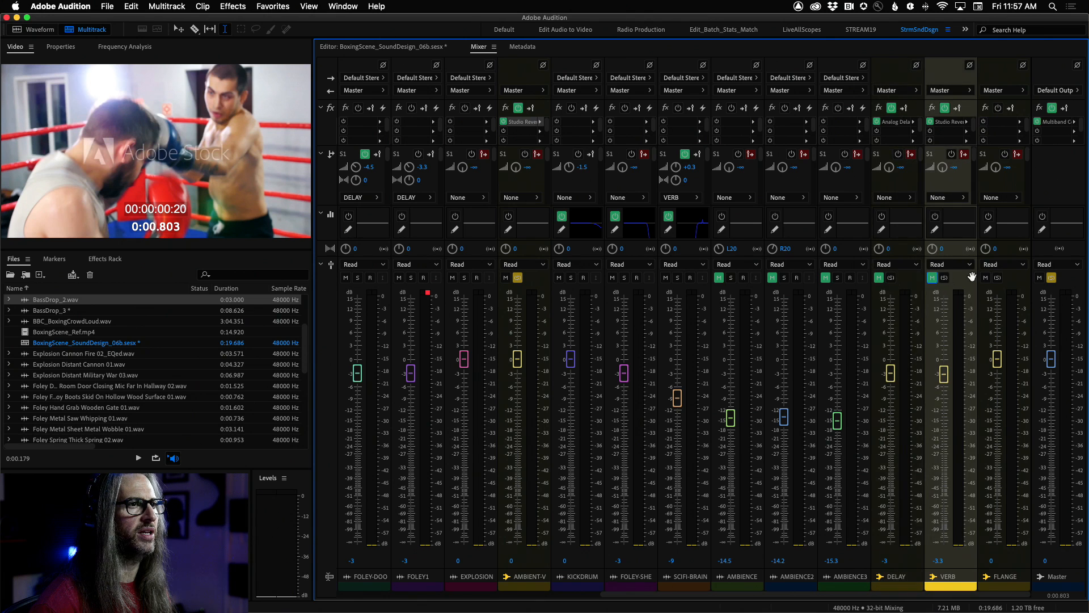
click(985, 278)
click(369, 598)
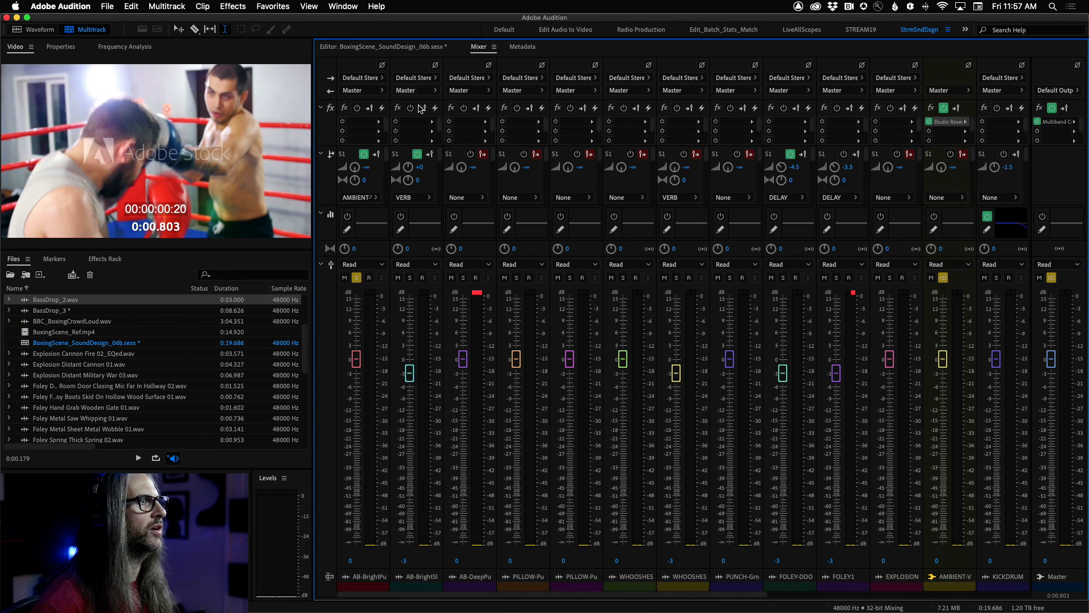
- Reopen the AMBIENT-V bus's Studio Reverb settings and check the punch tracks in the multitrack editor before returning to the mixer
double_click(948, 122)
drag(821, 156, 724, 148)
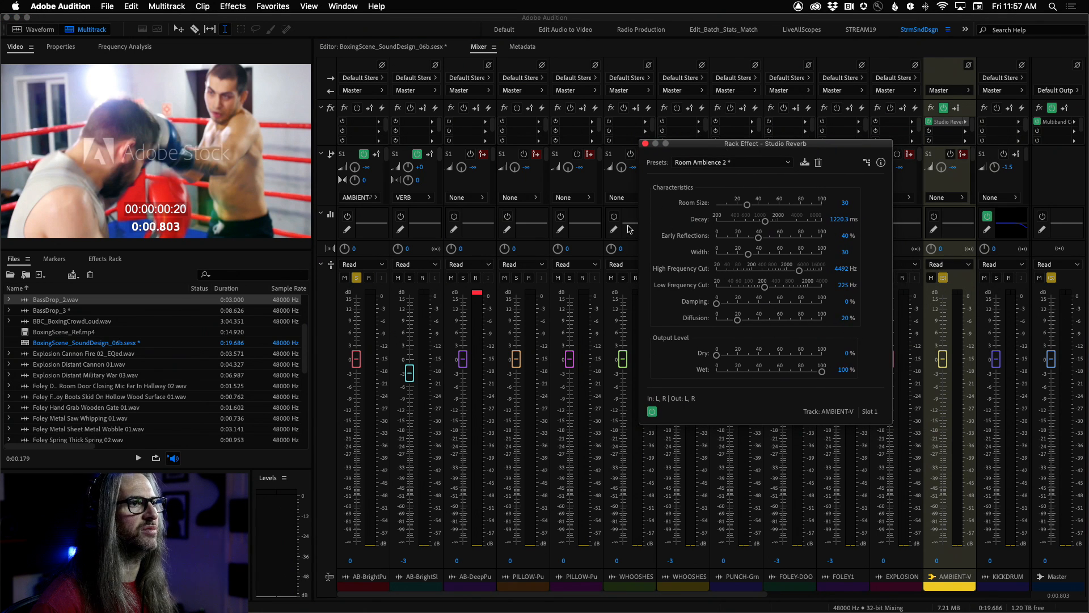
click(381, 48)
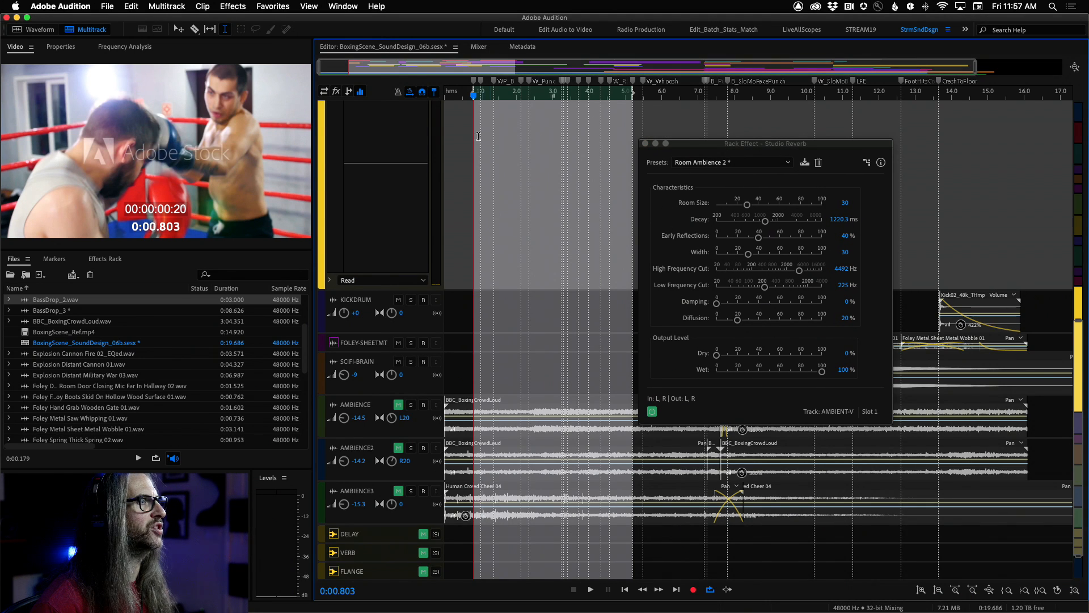
scroll(468, 186, up, 5)
scroll(504, 203, up, 2)
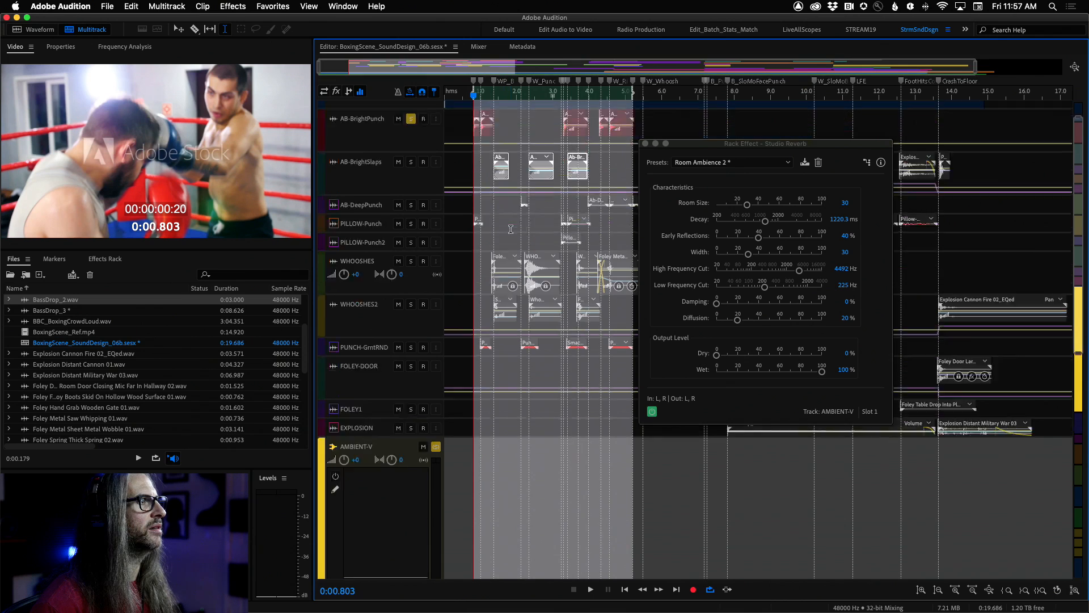
scroll(496, 90, up, 2)
click(486, 48)
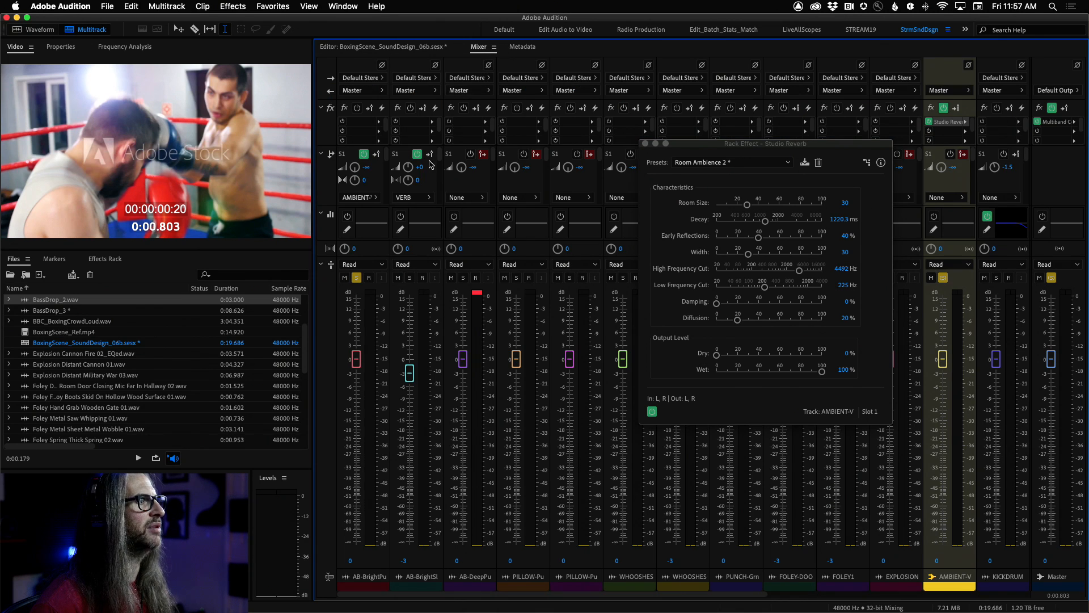
- While playing the selection, raise the AB-BrightPunch send level to +0 dB and increase the Studio Reverb's Damping to 82.5%
key(space)
drag(356, 169, 357, 122)
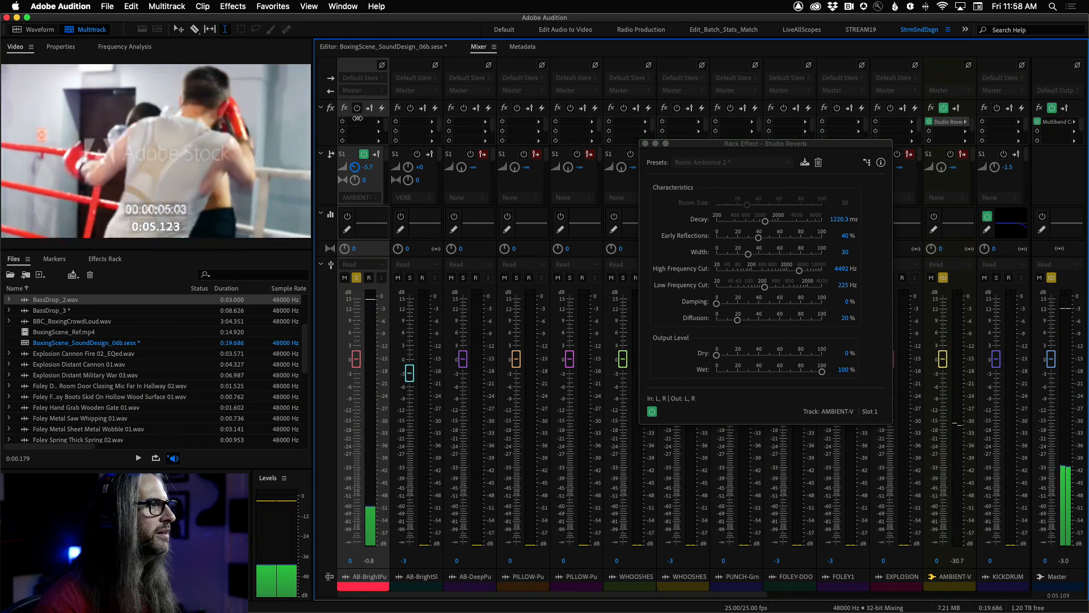
drag(358, 118, 357, 96)
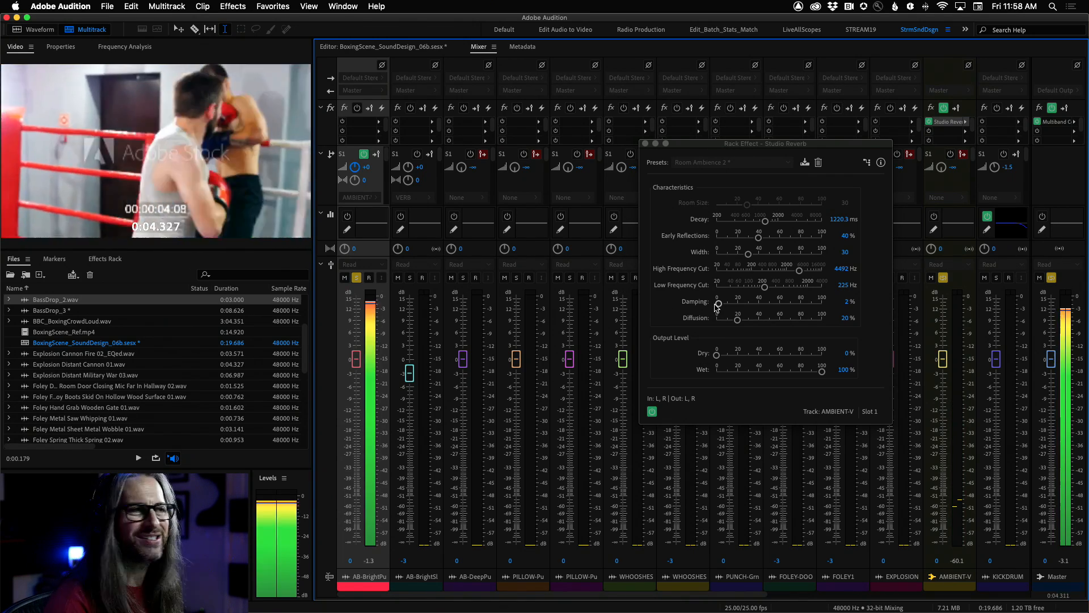
drag(716, 305, 803, 304)
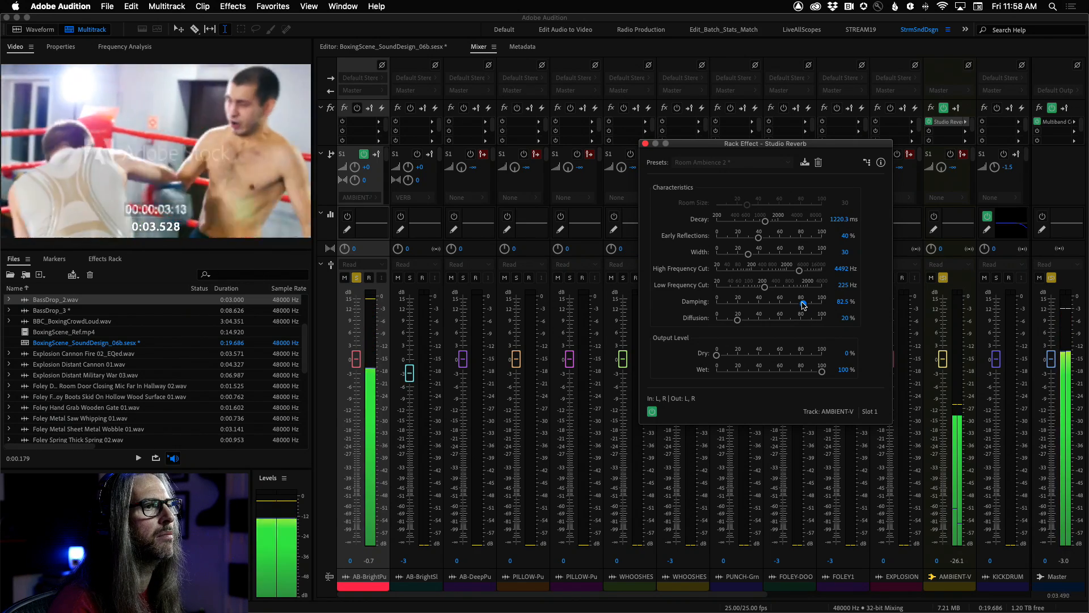
- Set the AMBIENT-V Studio Reverb's Diffusion to 26.4% and Early Reflections to 31.6% during playback
click(745, 322)
drag(745, 323, 746, 322)
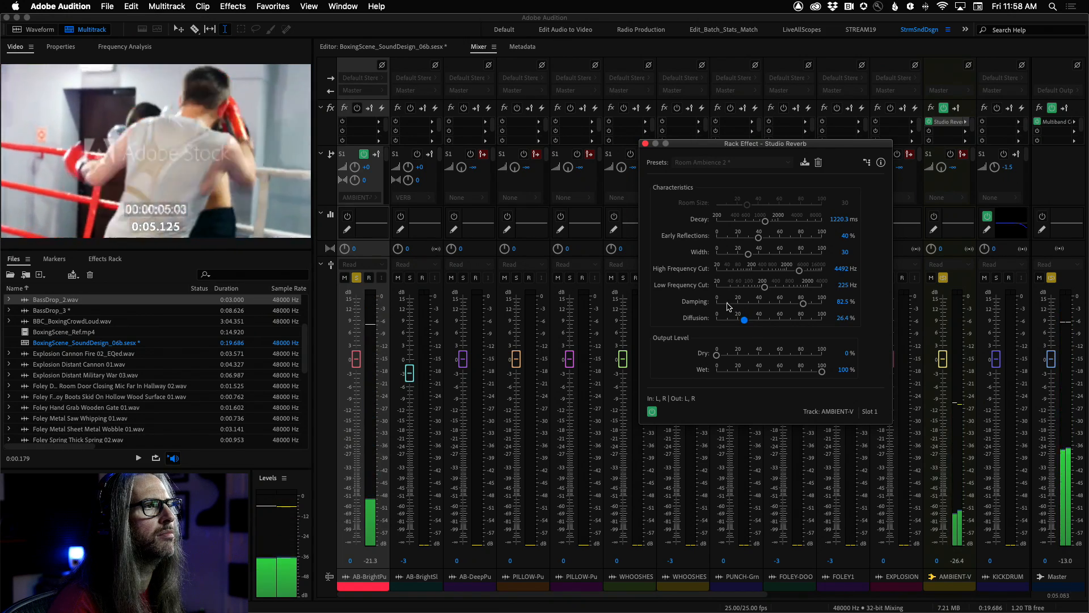
drag(759, 237, 750, 241)
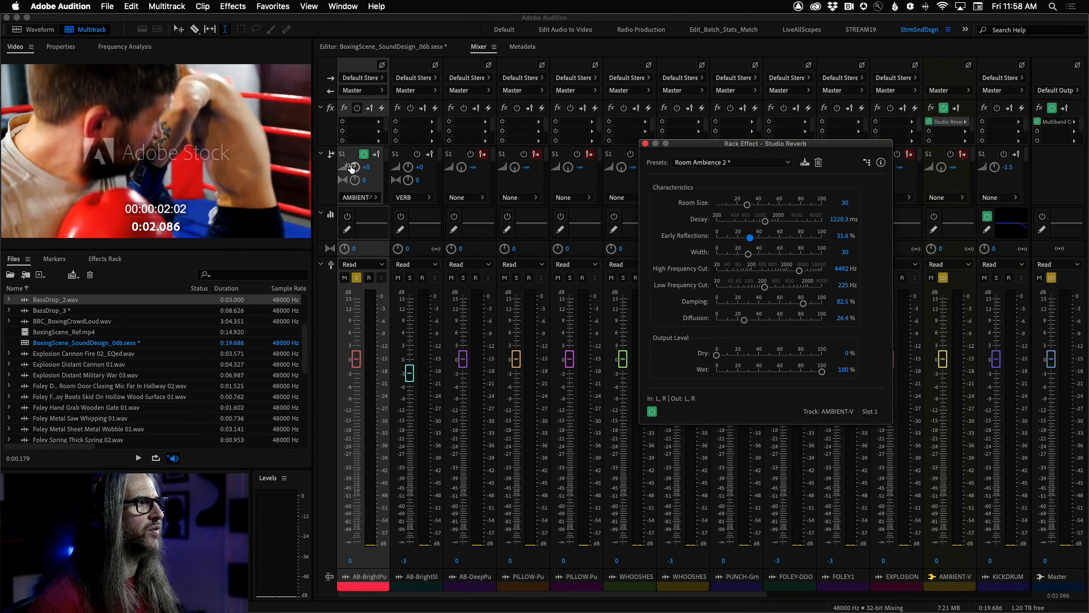
- Lower the AB-BrightPu track's AMBIENT-V send level to -5.4 dB and play the selection to audition it
drag(351, 168, 350, 168)
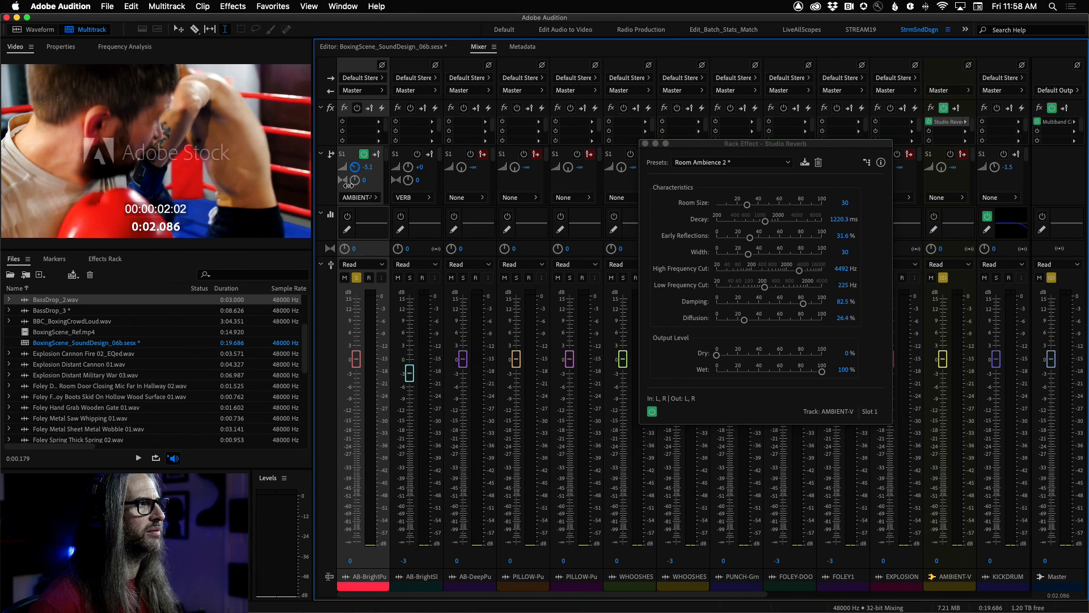
key(space)
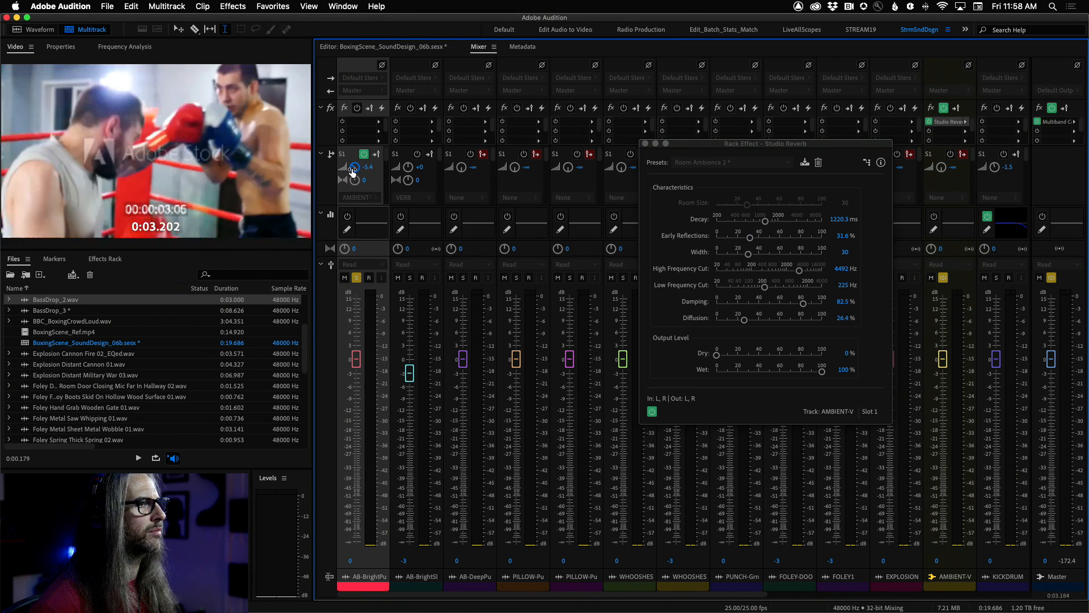
key(space)
key(space)
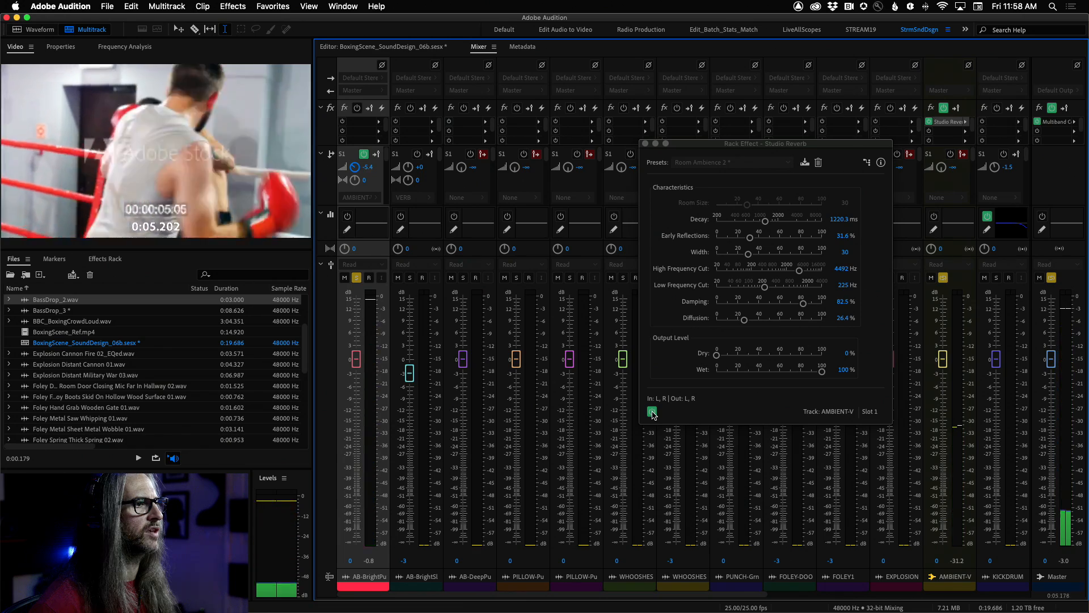
- Bypass and re-enable the AMBIENT-V Studio Reverb during playback to compare the sound, and stop playback
click(652, 411)
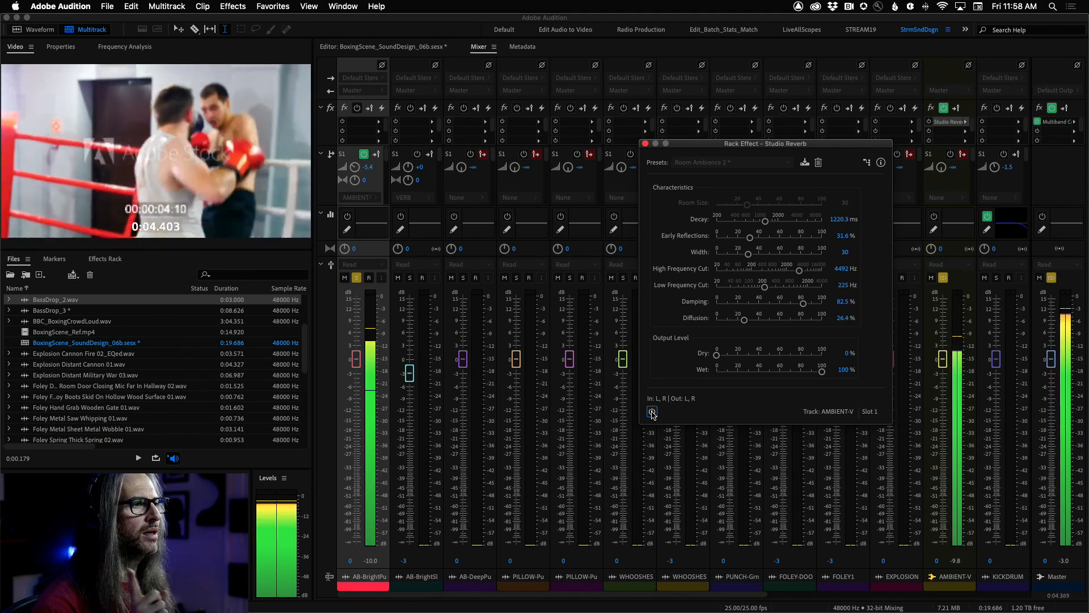
click(653, 412)
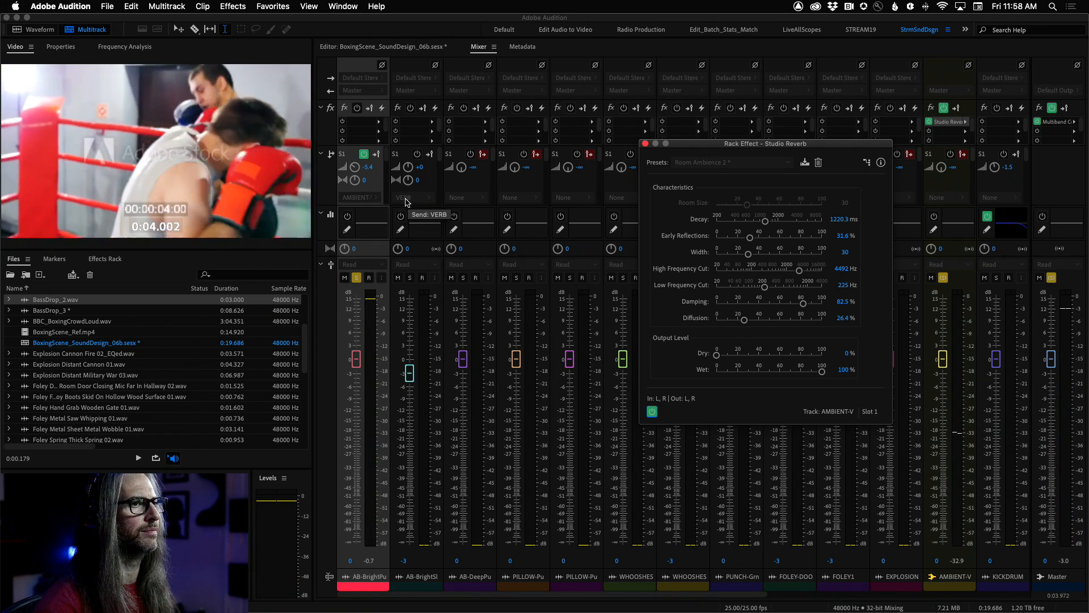
key(space)
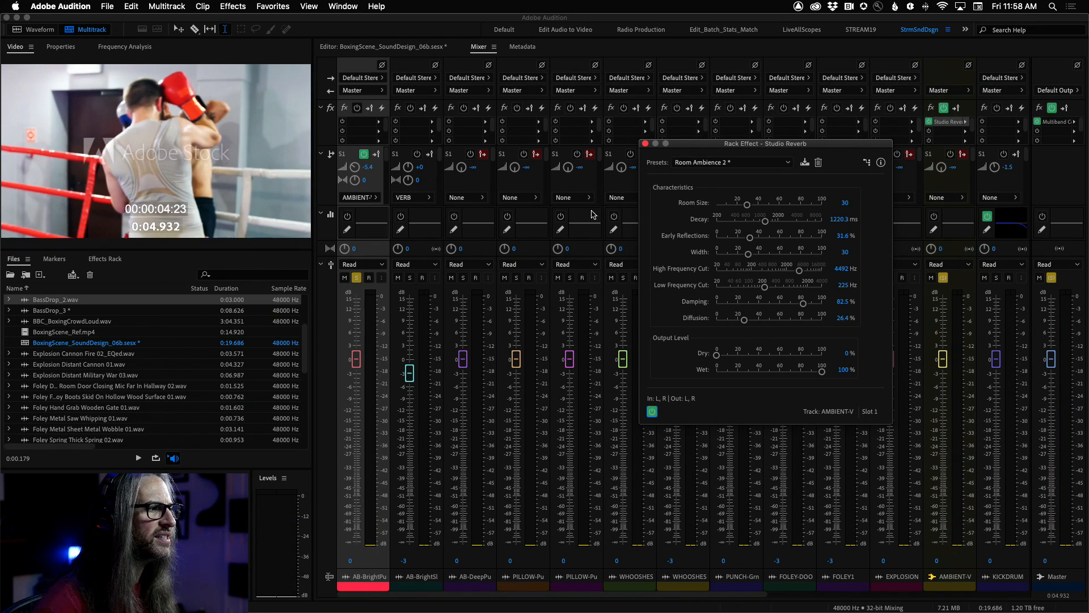
- Set the volume to -3 dB on AB-BrightPu, AB-DeepPu, both PILLOW-Pu tracks, the first WHOOSHES track and PUNCH-Grn
click(351, 564)
click(351, 562)
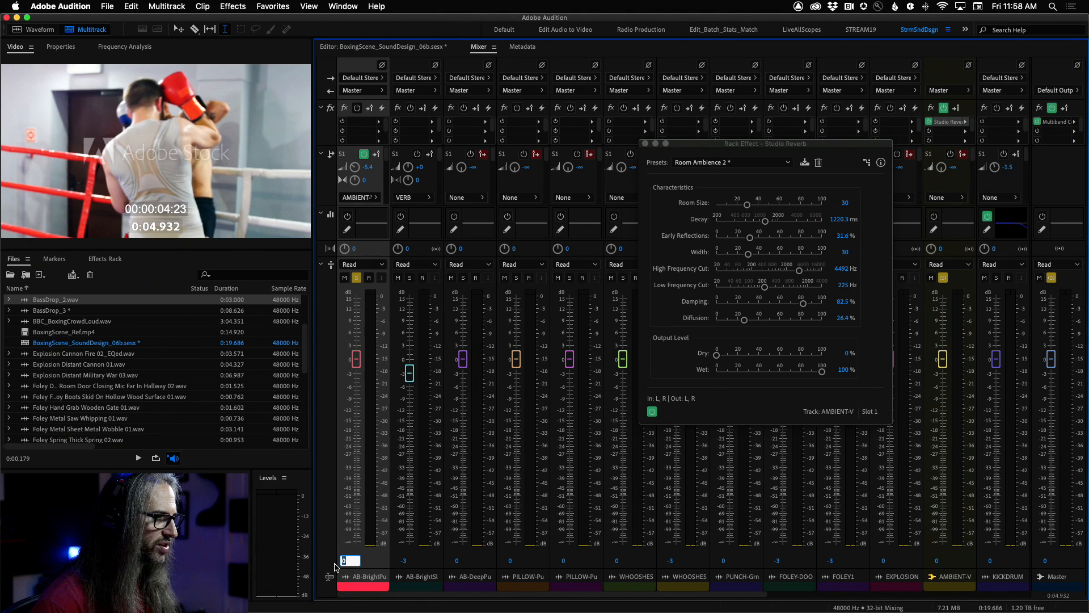
text(-3)
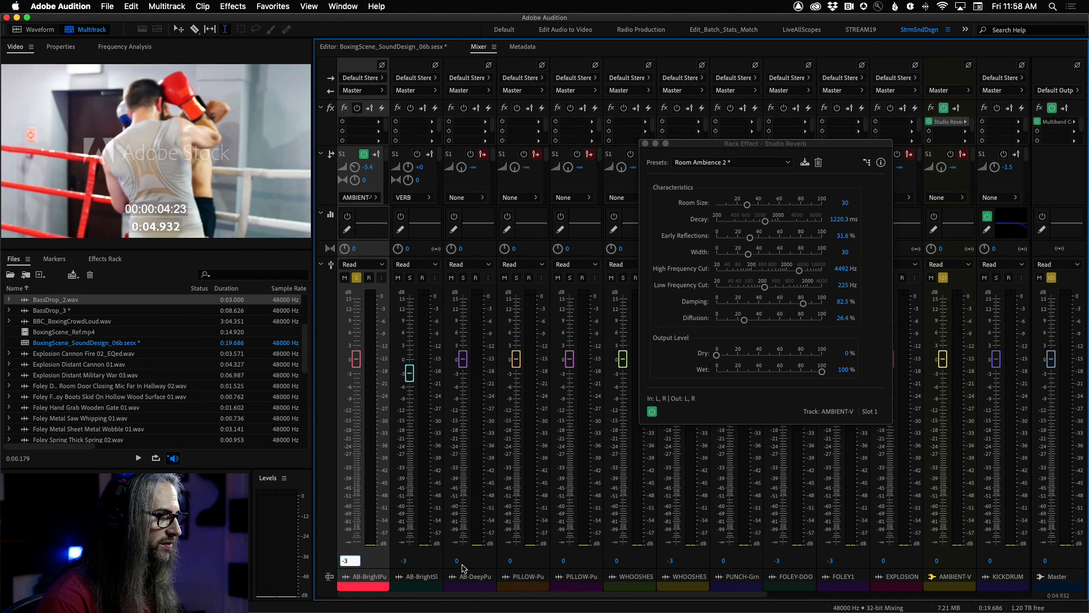
click(457, 561)
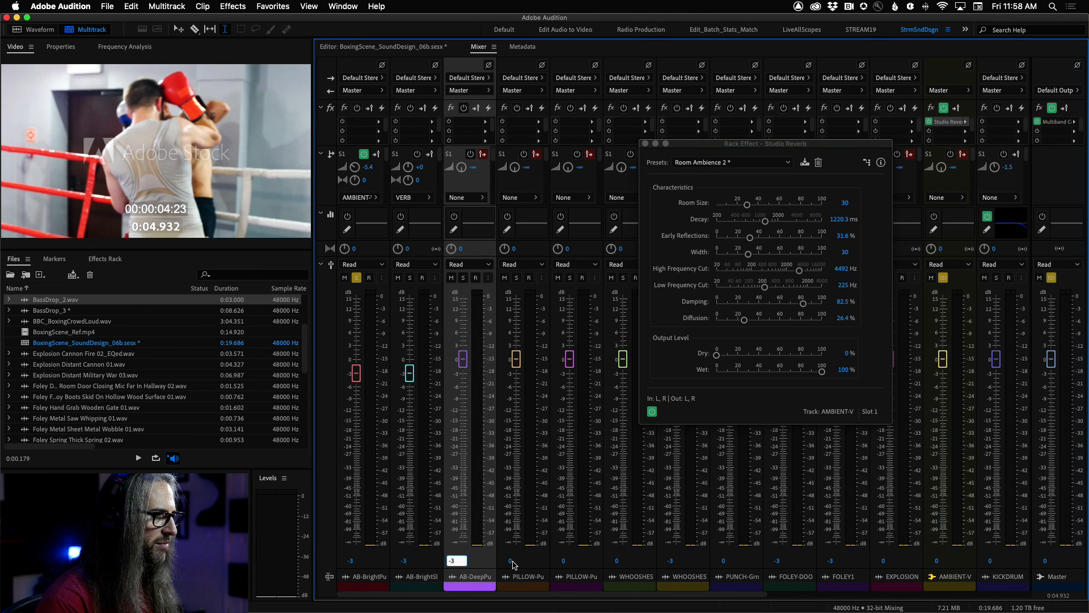
click(511, 561)
click(564, 562)
text(-3)
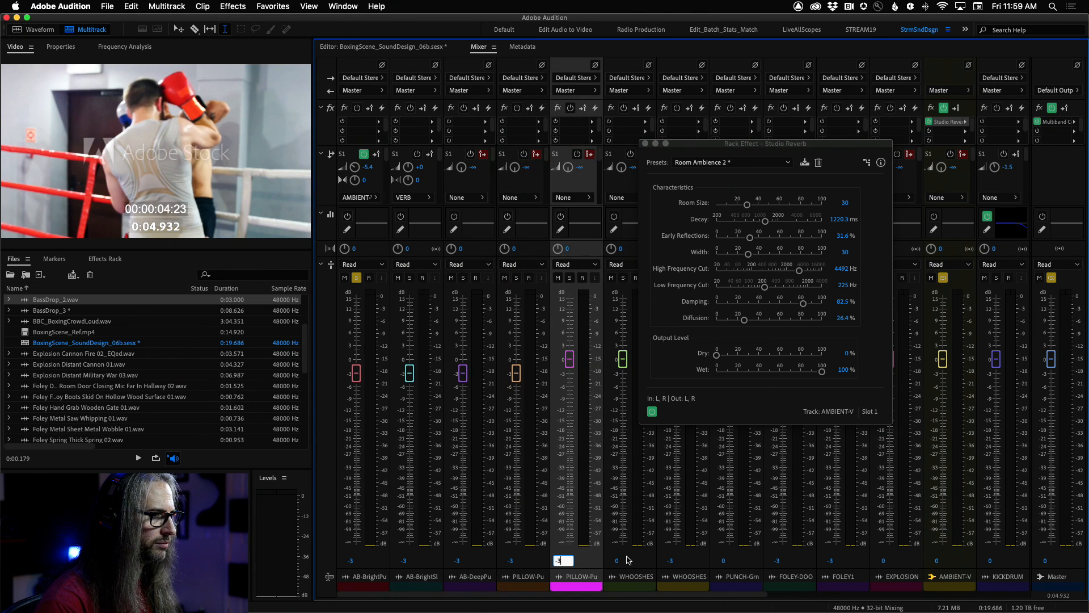
click(617, 561)
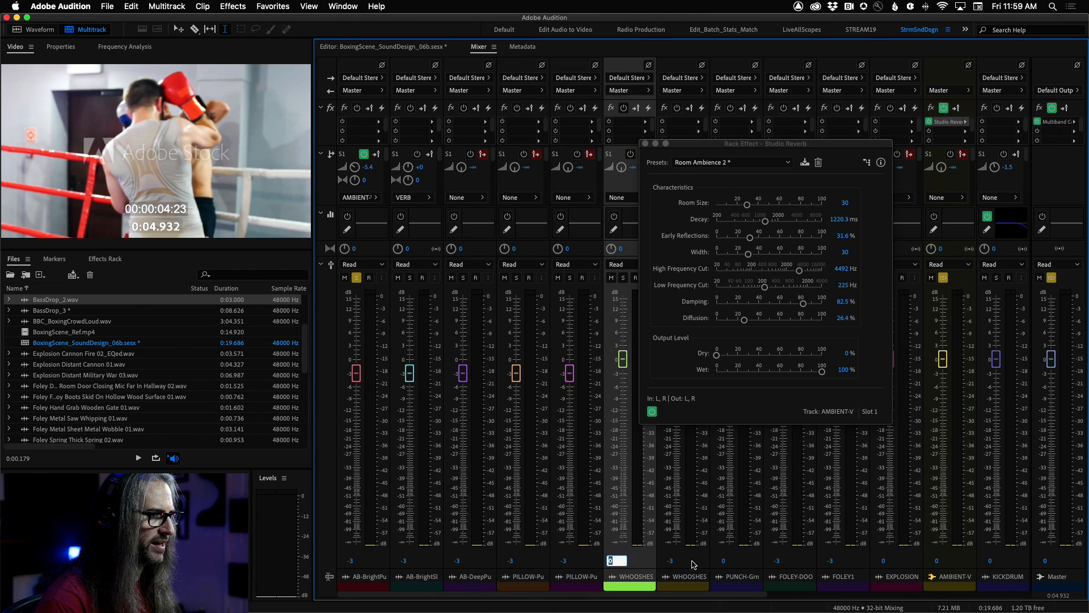
click(725, 561)
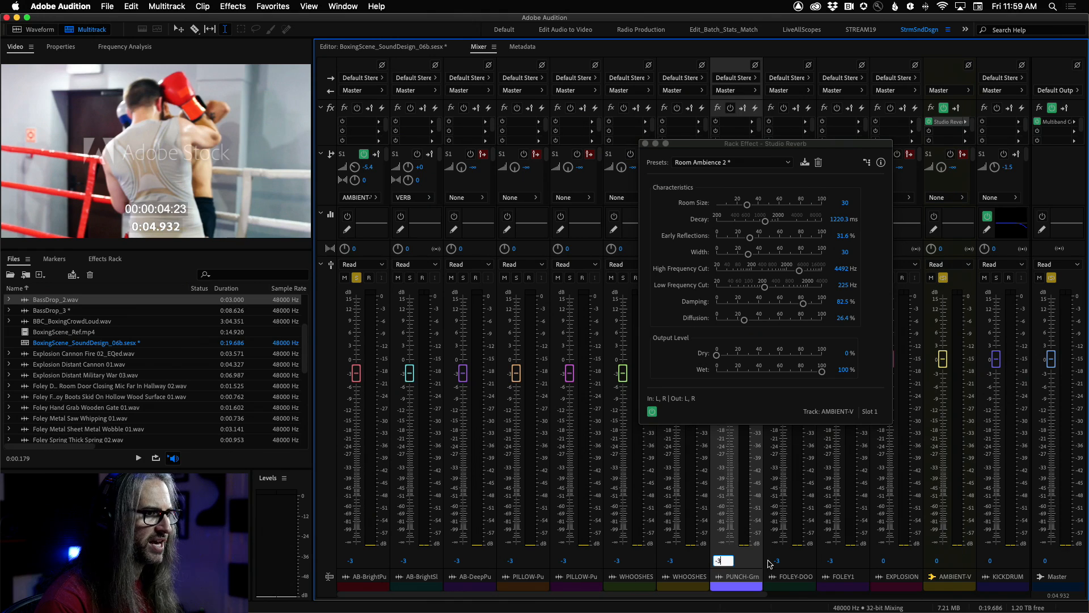
click(853, 553)
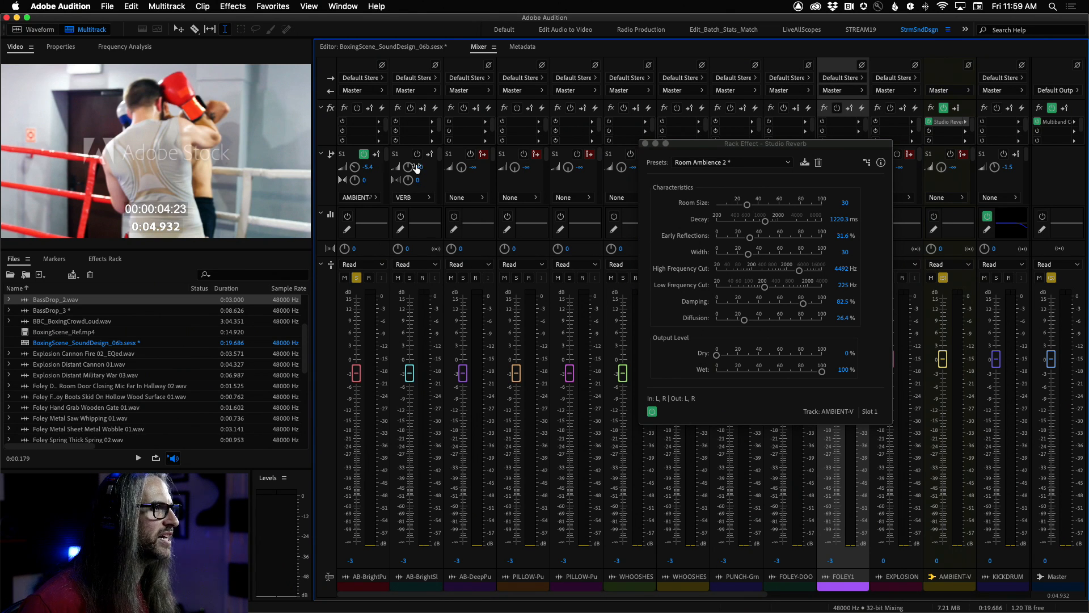
- Route AB-BrightSl's second send to AMBIENT-V, toggle its pre-fader/post-fader state and raise its level to -8.4 dB during playback
click(440, 158)
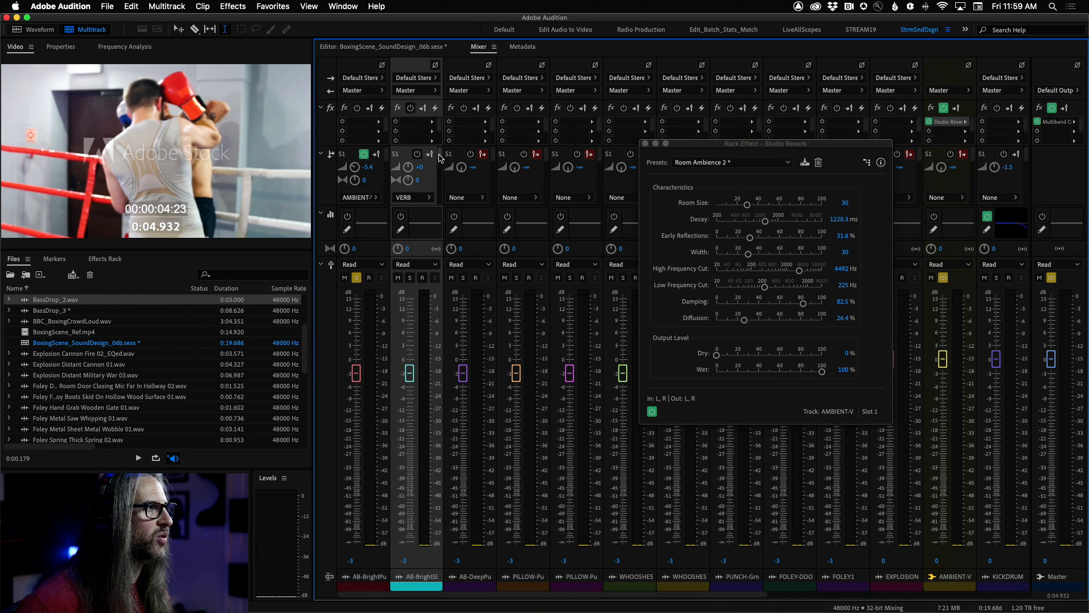
drag(439, 158, 439, 164)
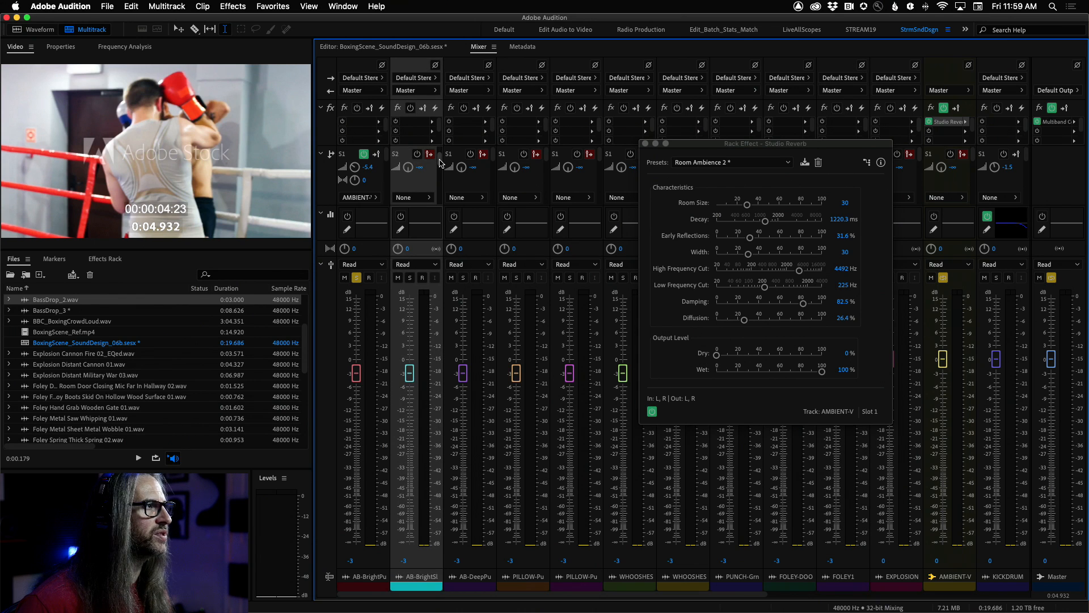
click(420, 197)
click(466, 219)
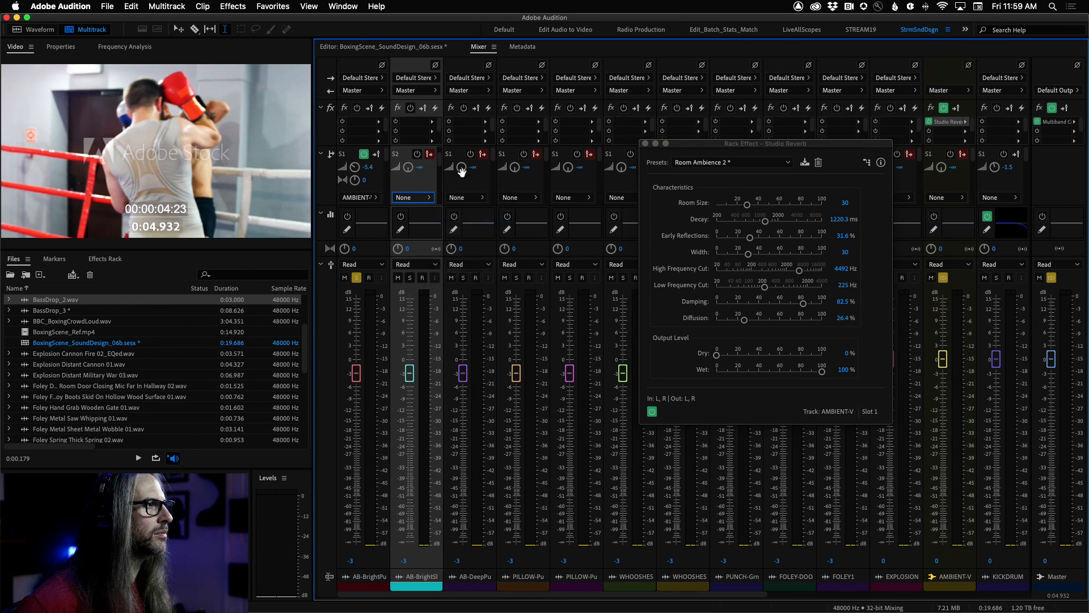
key(space)
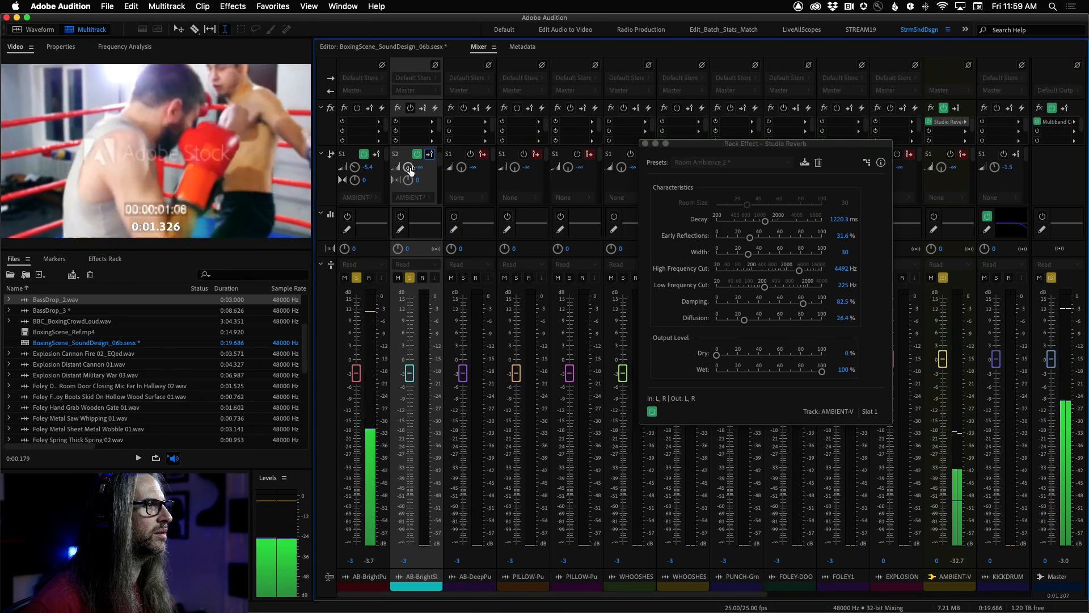
drag(408, 169, 409, 119)
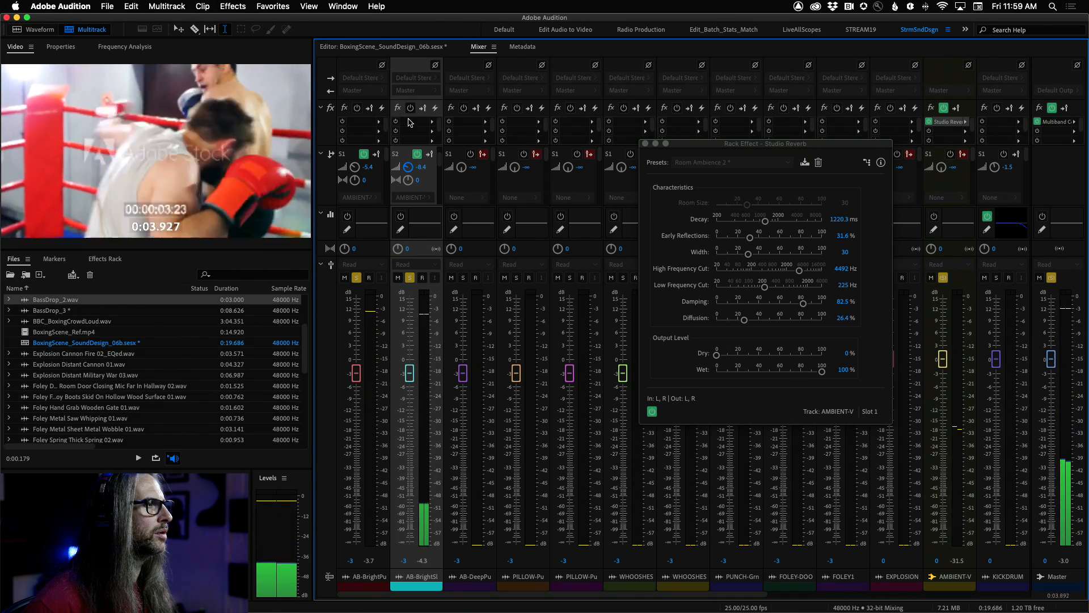
- Solo AB-DeepPu, route its first send to AMBIENT-V, toggle its pre-fader/post-fader state and set the send level to -9.3 dB
click(463, 278)
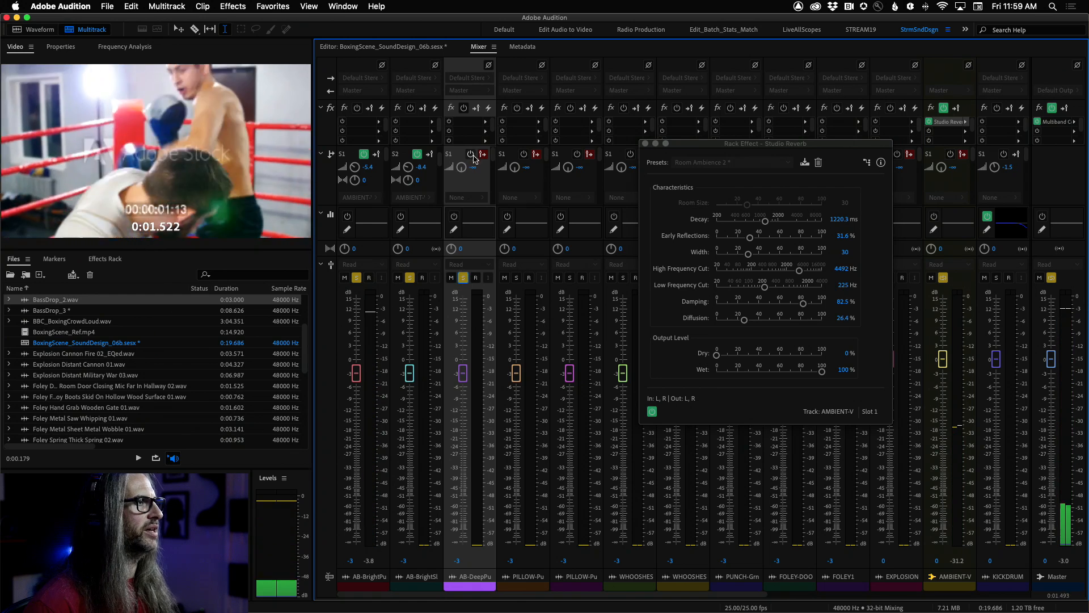
click(481, 194)
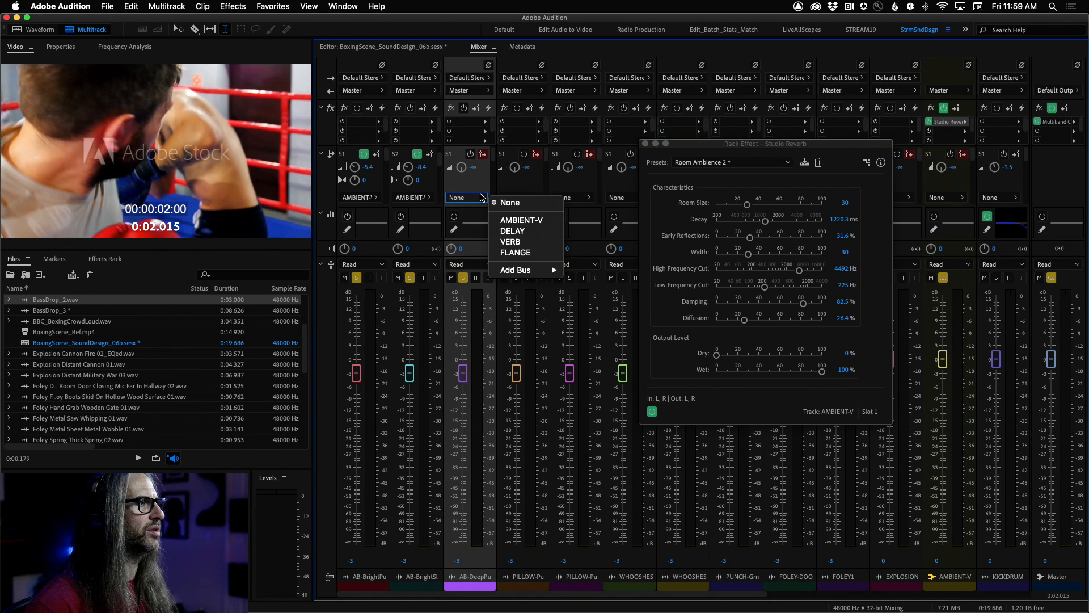
click(514, 219)
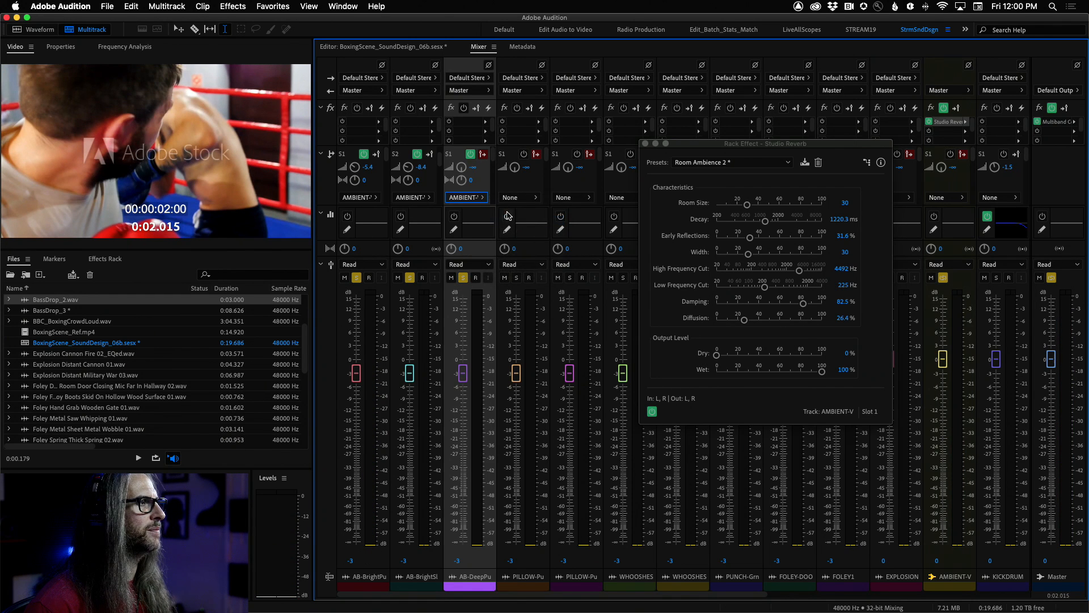
click(482, 155)
key(space)
drag(461, 171, 465, 126)
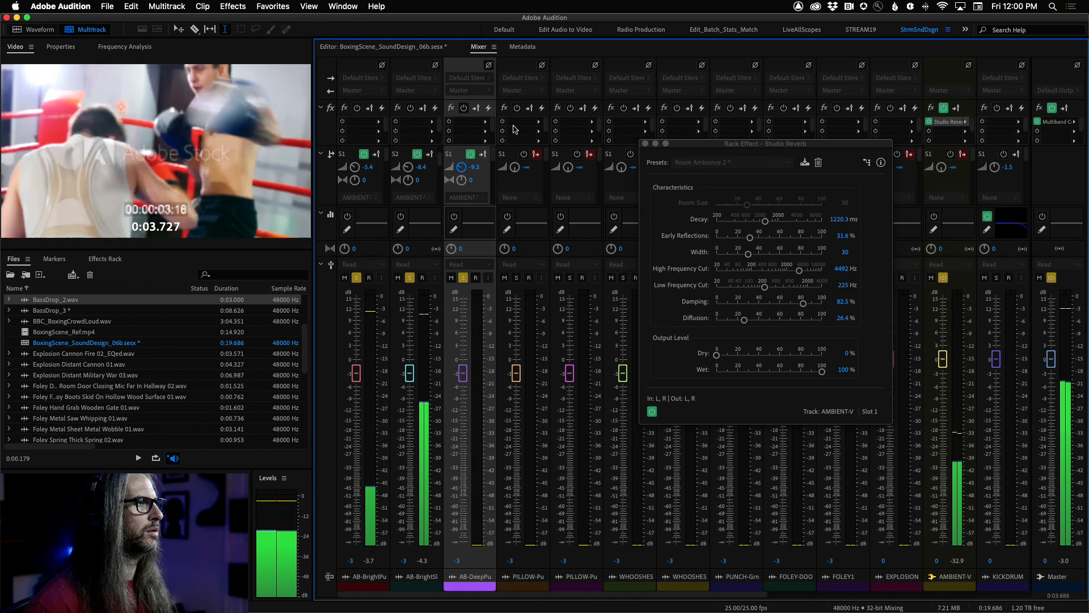
key(space)
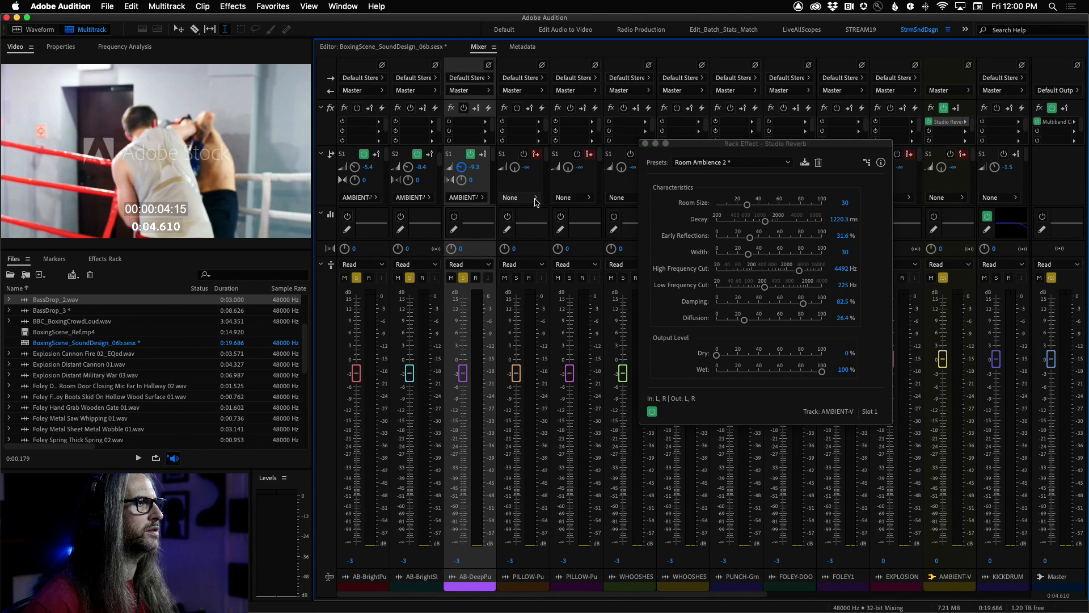
- Route the first sends of both PILLOW-Pu tracks and the first WHOOSHES track to AMBIENT-V, toggling each send's pre-fader/post-fader state
click(532, 197)
click(568, 220)
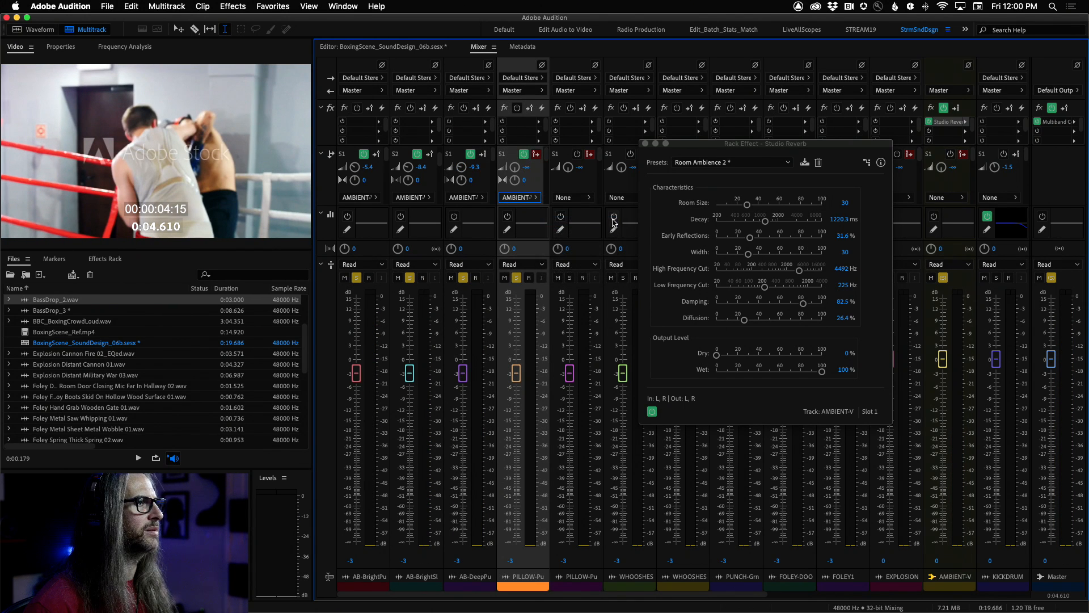
click(589, 199)
click(625, 220)
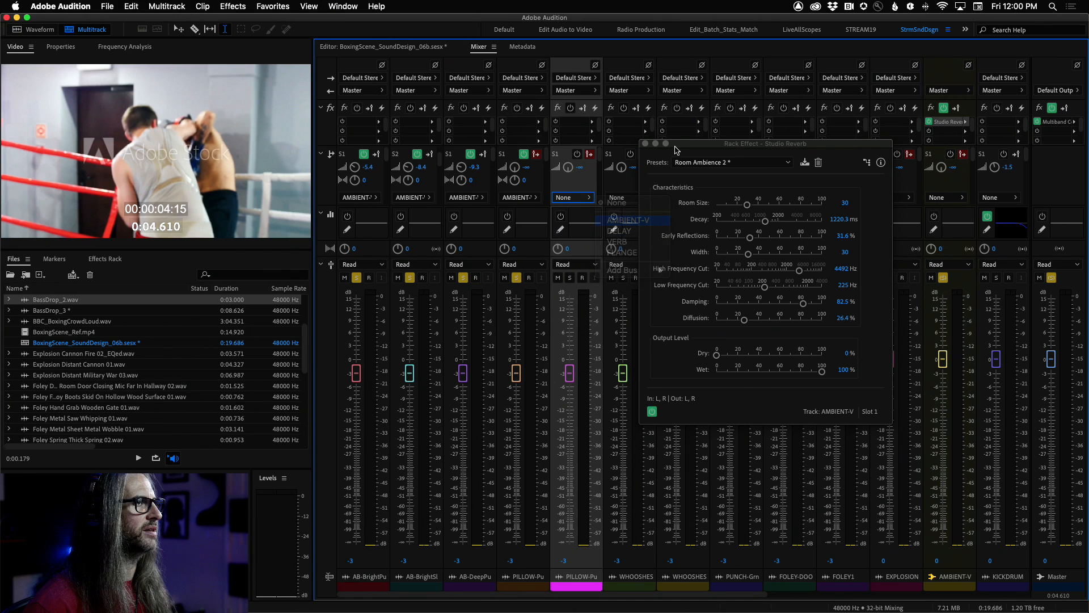
drag(644, 146, 805, 148)
click(640, 198)
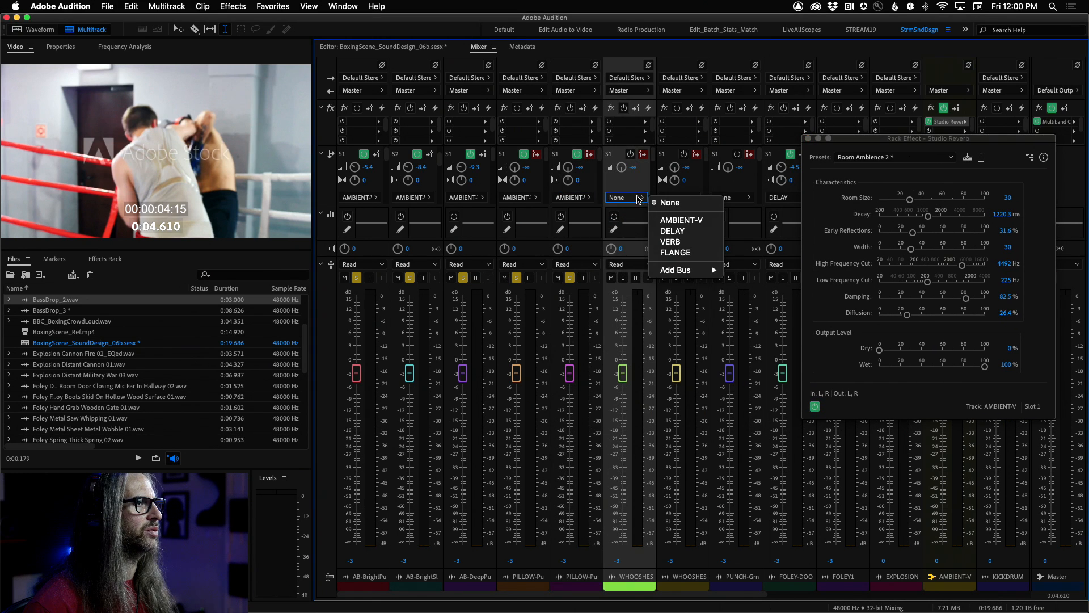
click(669, 220)
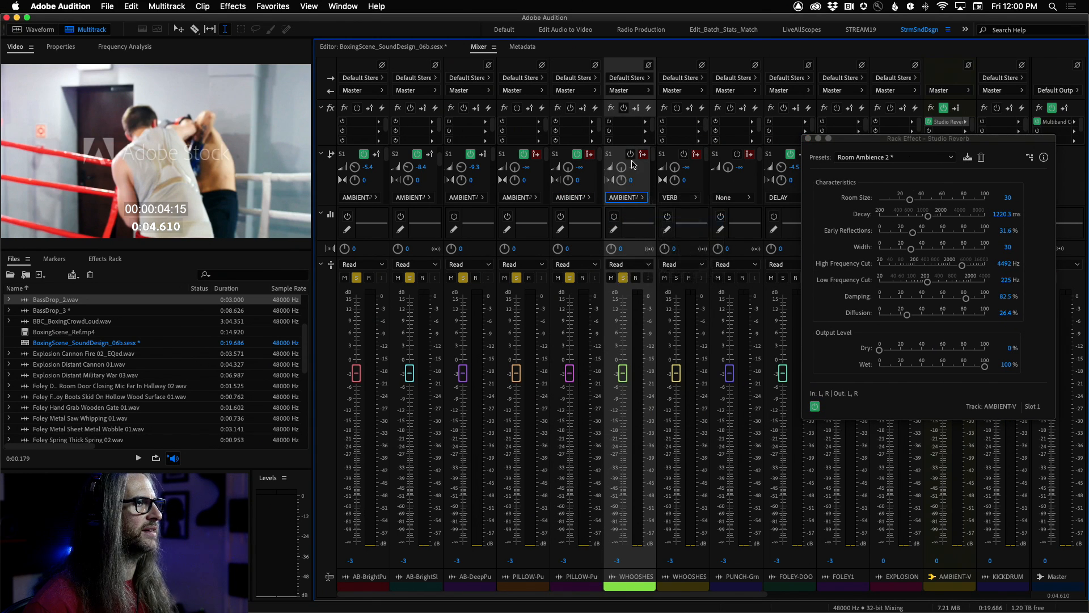
click(630, 154)
click(643, 154)
click(590, 154)
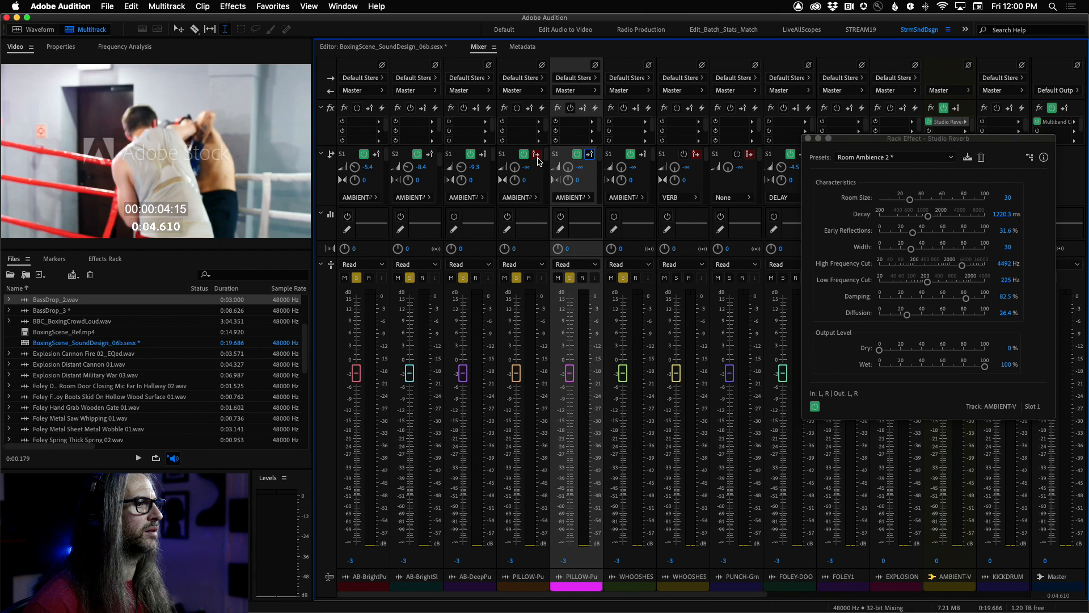
click(536, 155)
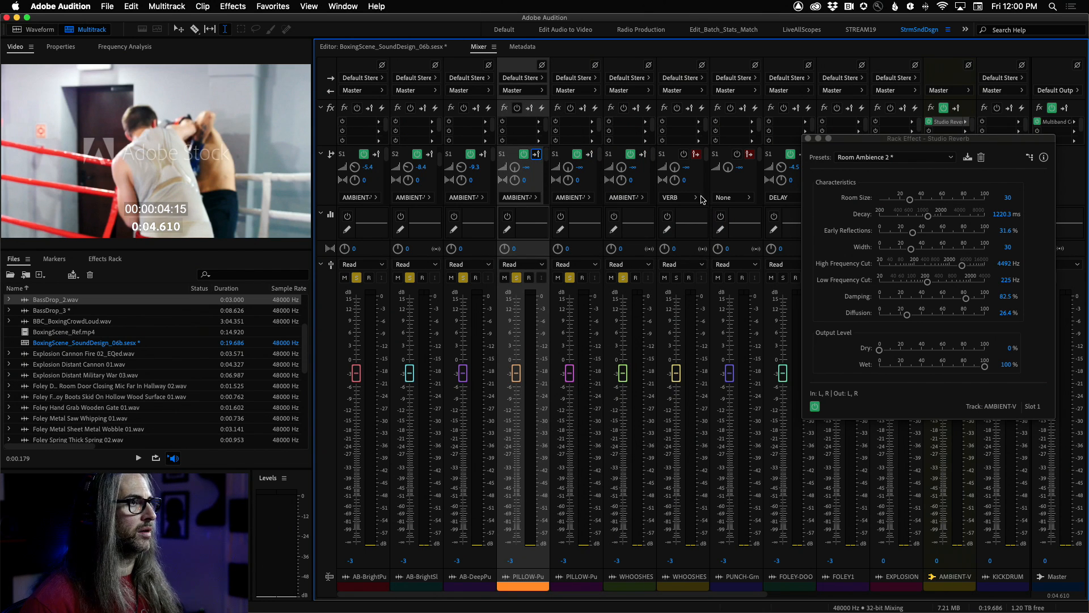
- Route the second WHOOSHES track's second send to AMBIENT-V and toggle its pre-fader/post-fader state
drag(706, 152, 706, 158)
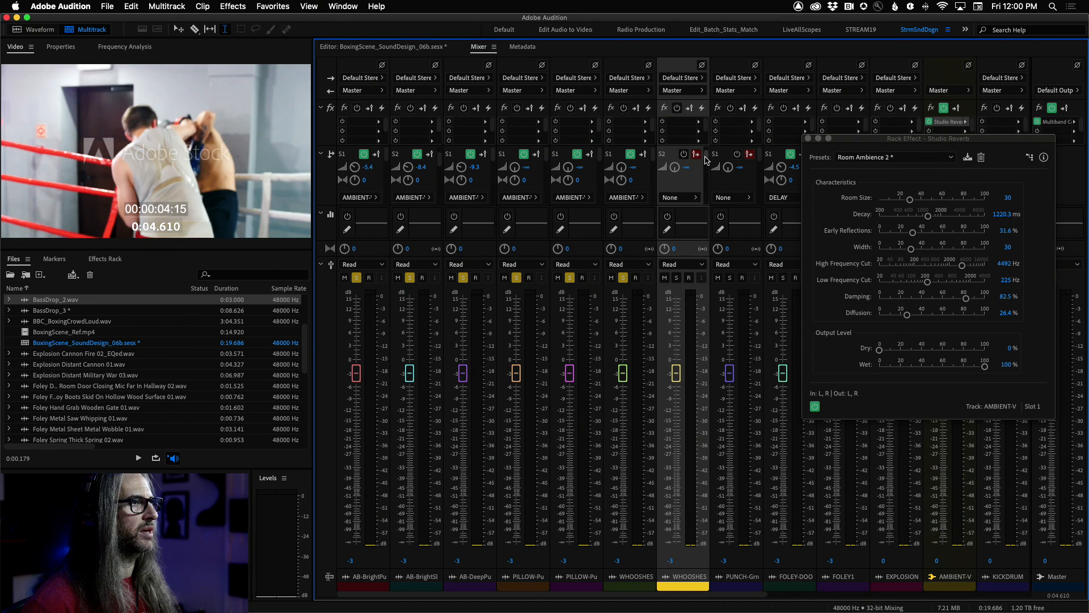
click(687, 200)
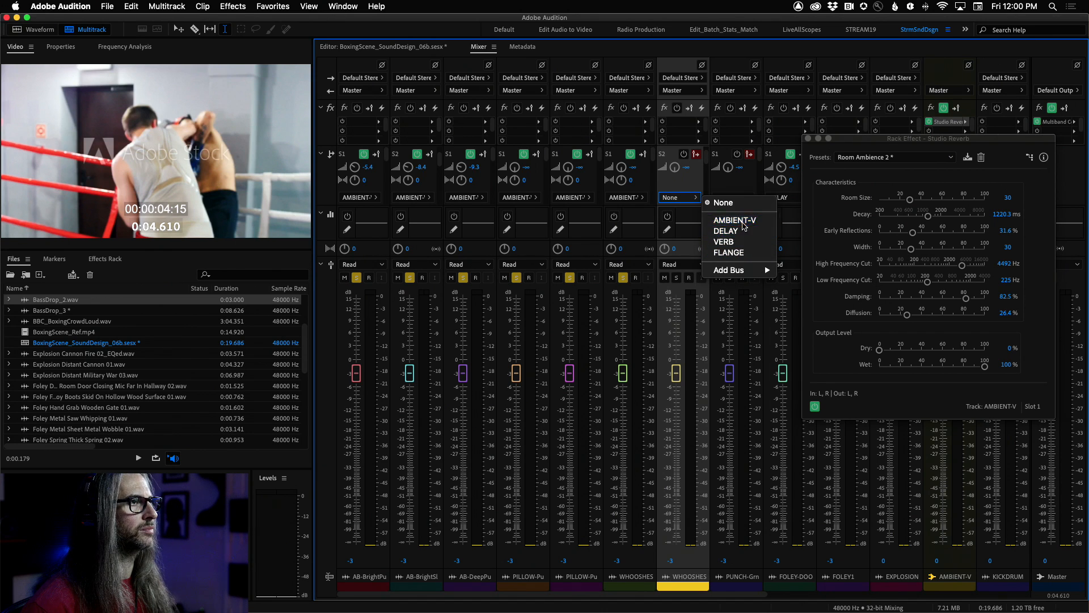
click(729, 221)
click(695, 155)
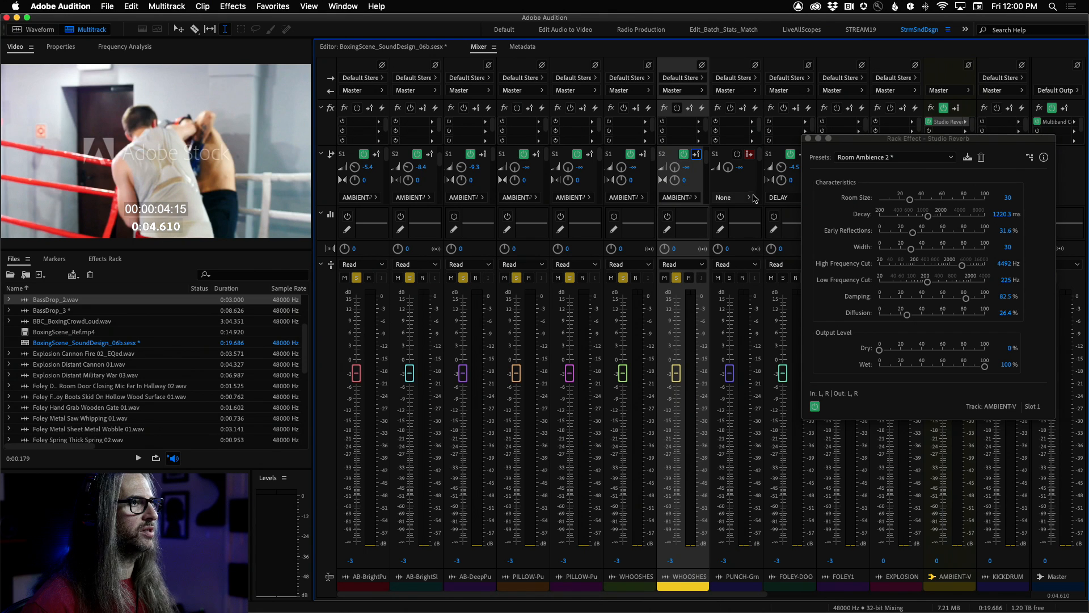
- Route PUNCH-Grn's first send to AMBIENT-V and move the Studio Reverb window up, clear of the send controls being adjusted
click(735, 198)
click(808, 219)
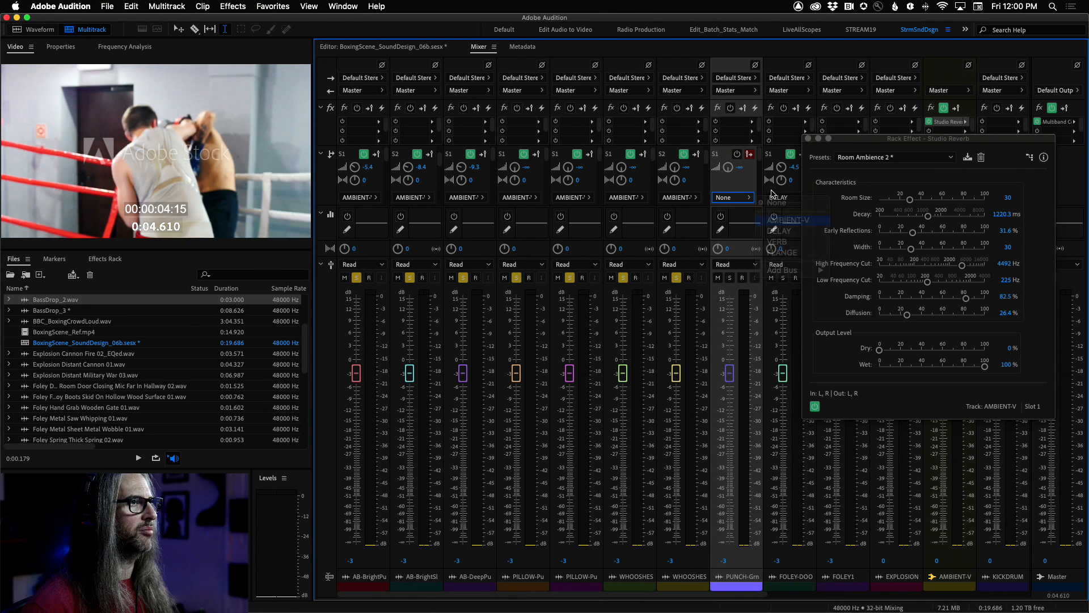
drag(859, 143, 958, 152)
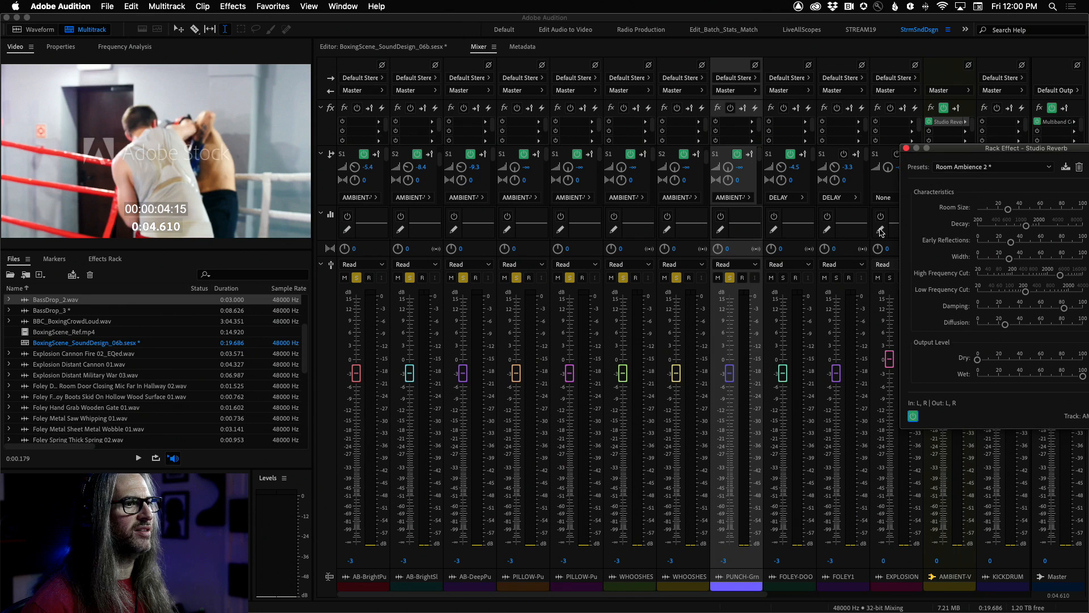
drag(961, 152, 852, 78)
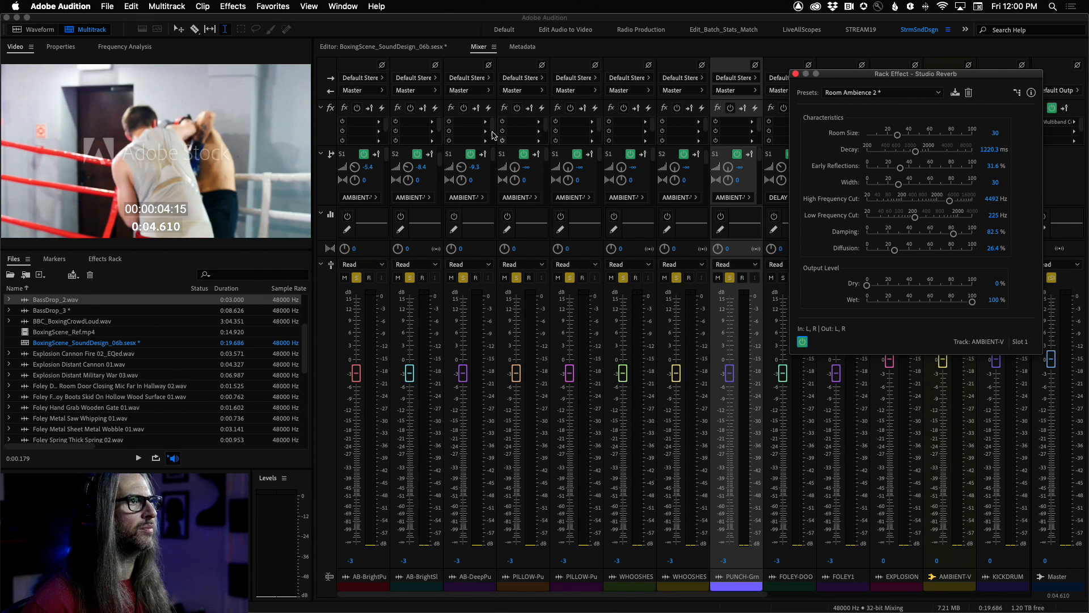
- During playback, raise the AMBIENT-V send levels of the two PILLOW-Pu tracks to -8.7 dB and -9 dB
key(space)
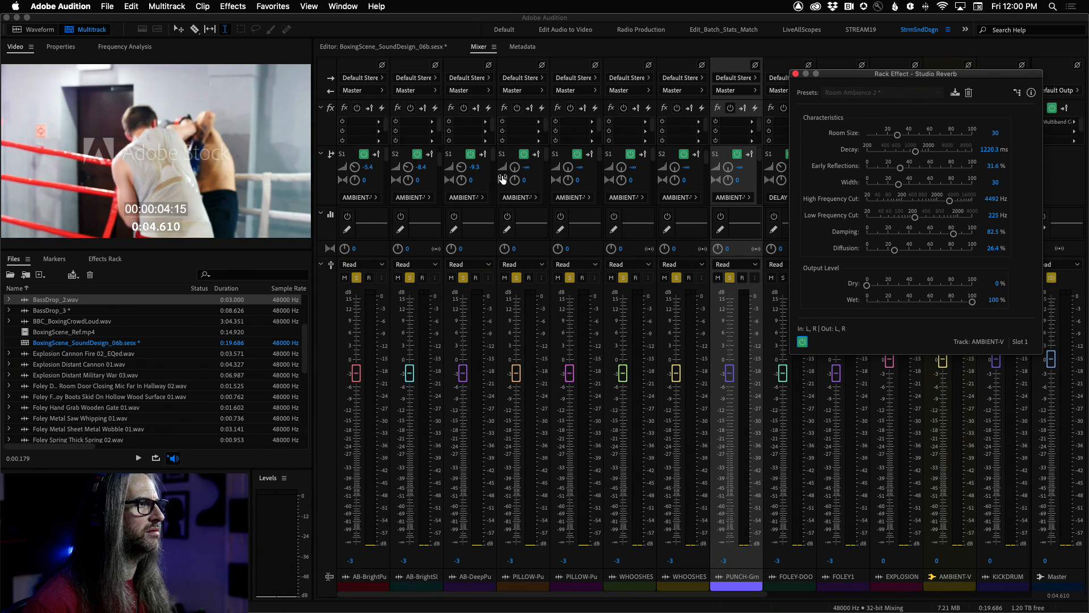
drag(514, 168, 510, 121)
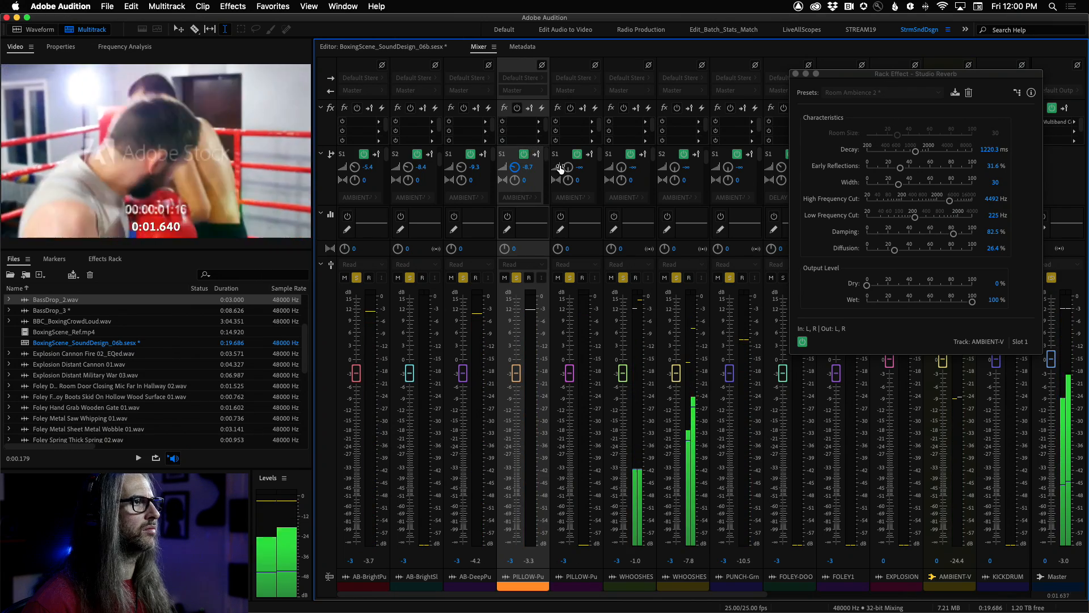
drag(560, 168, 557, 115)
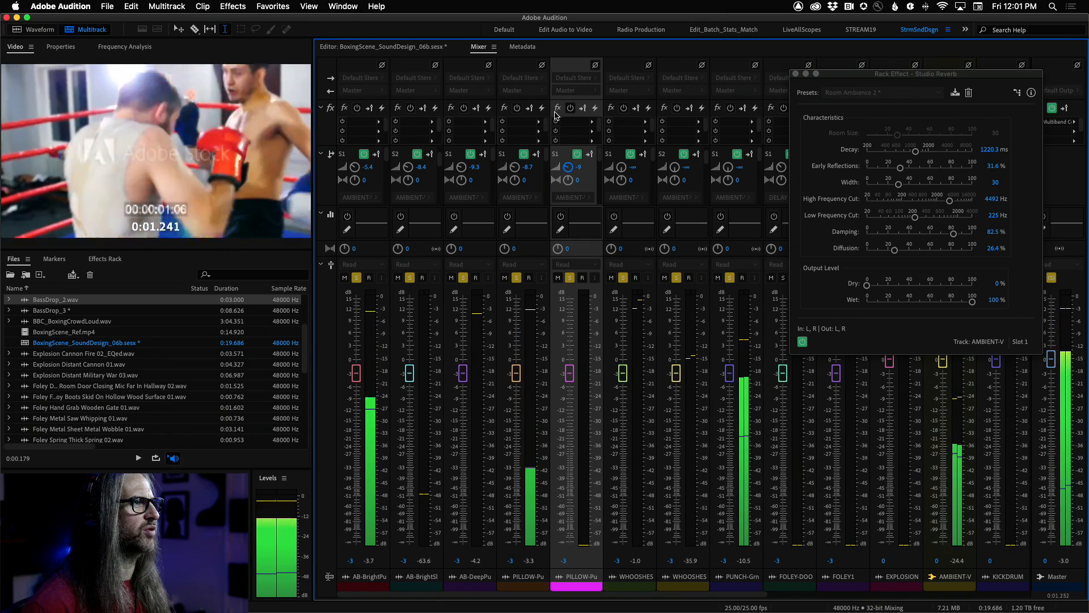
- Set the AMBIENT-V send levels to -10.8 dB and -11.7 dB on the two WHOOSHES tracks and -6.9 dB on PUNCH-Grn
drag(622, 166, 611, 113)
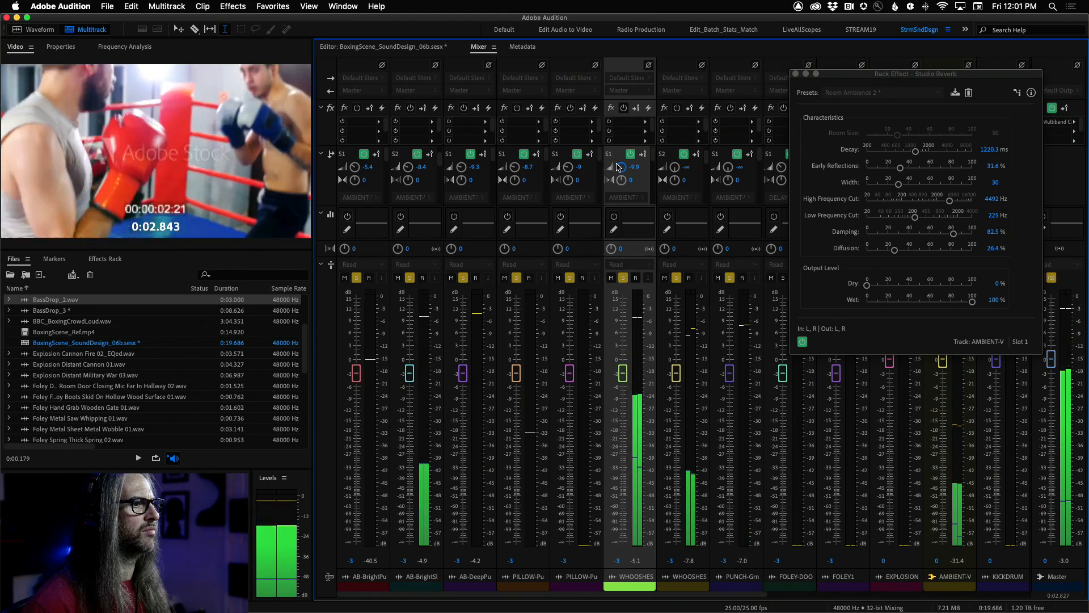
drag(674, 167, 648, 104)
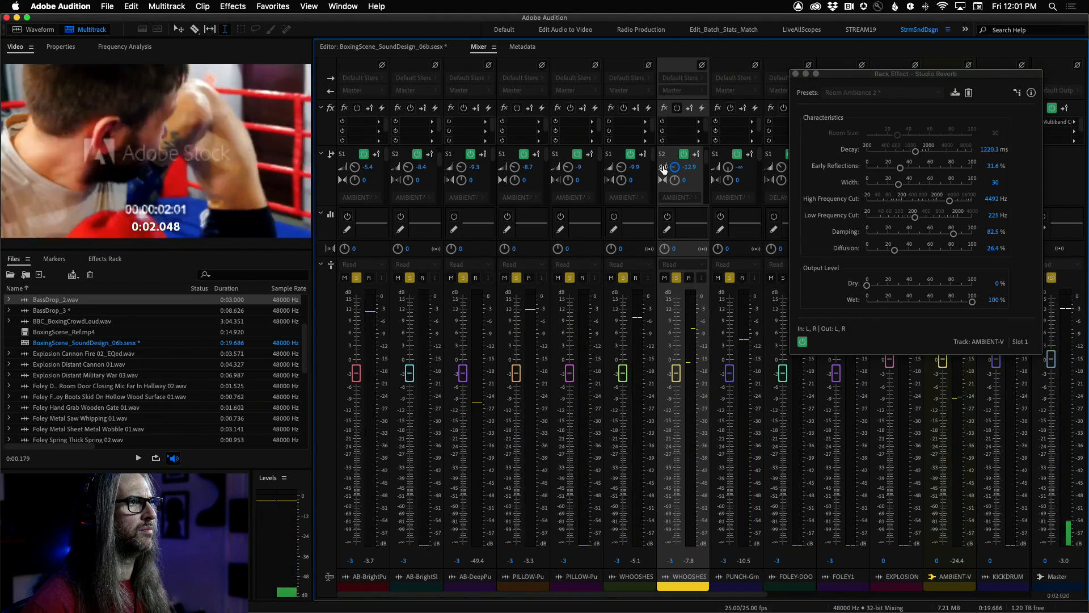
drag(671, 169, 621, 170)
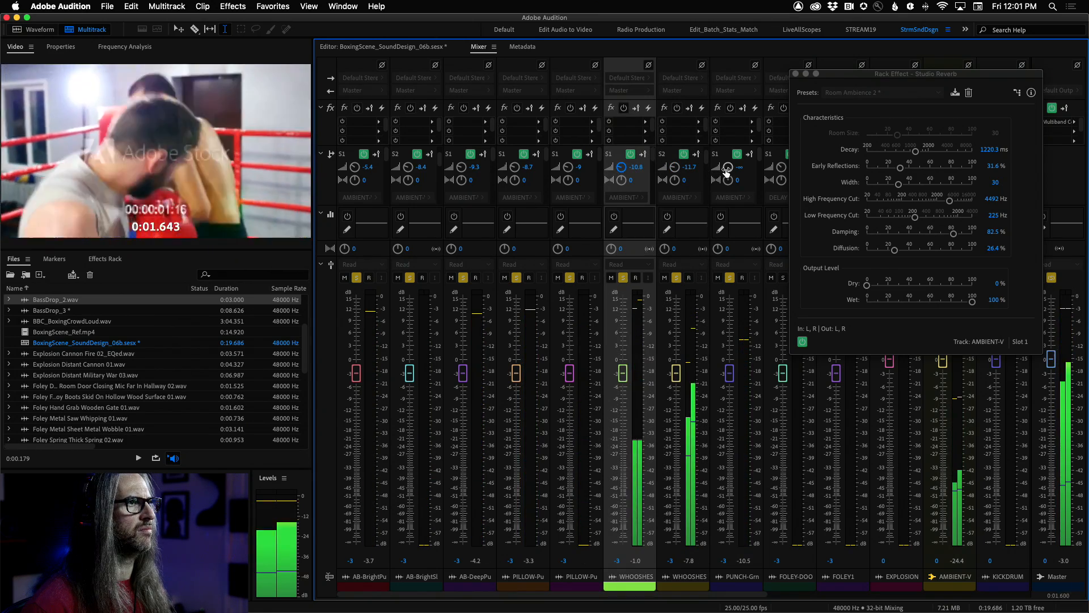
drag(727, 172, 716, 108)
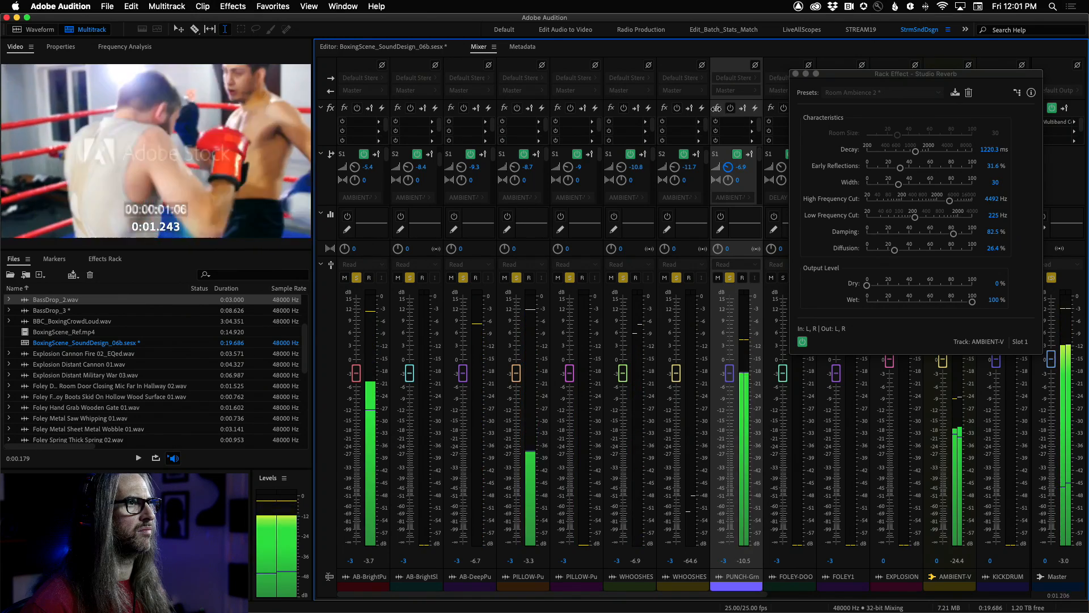
- Bypass and re-enable the AMBIENT-V Studio Reverb during playback to compare the mix with and without room ambience
click(803, 341)
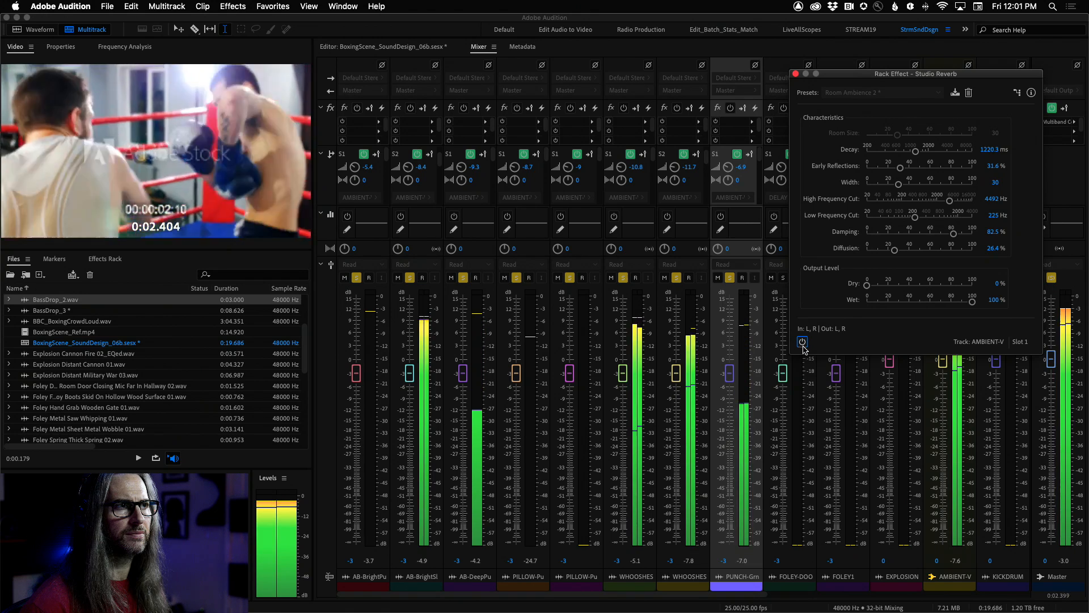
key(space)
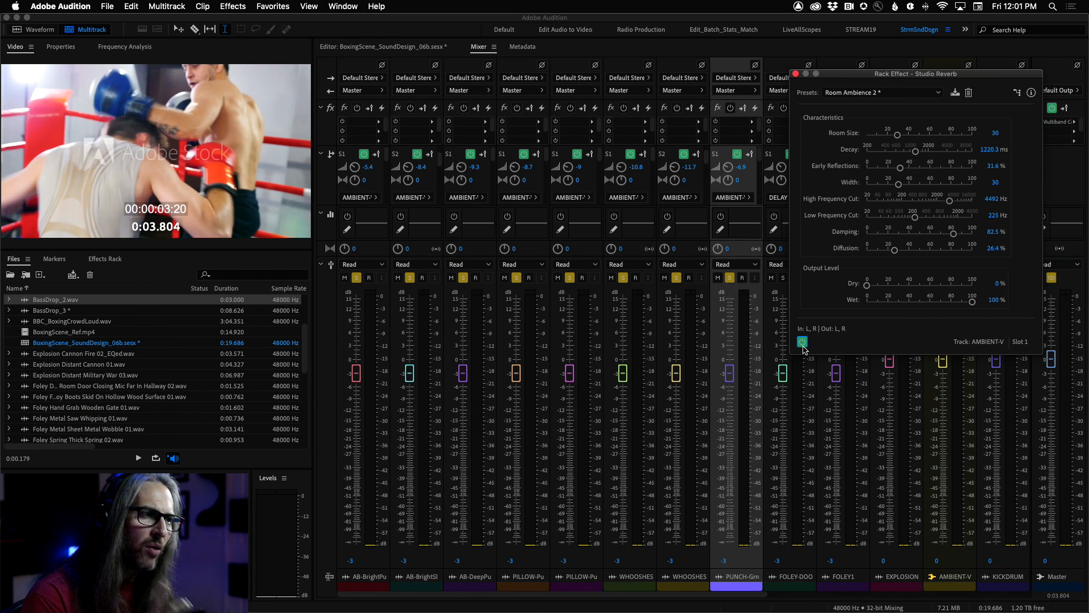
key(space)
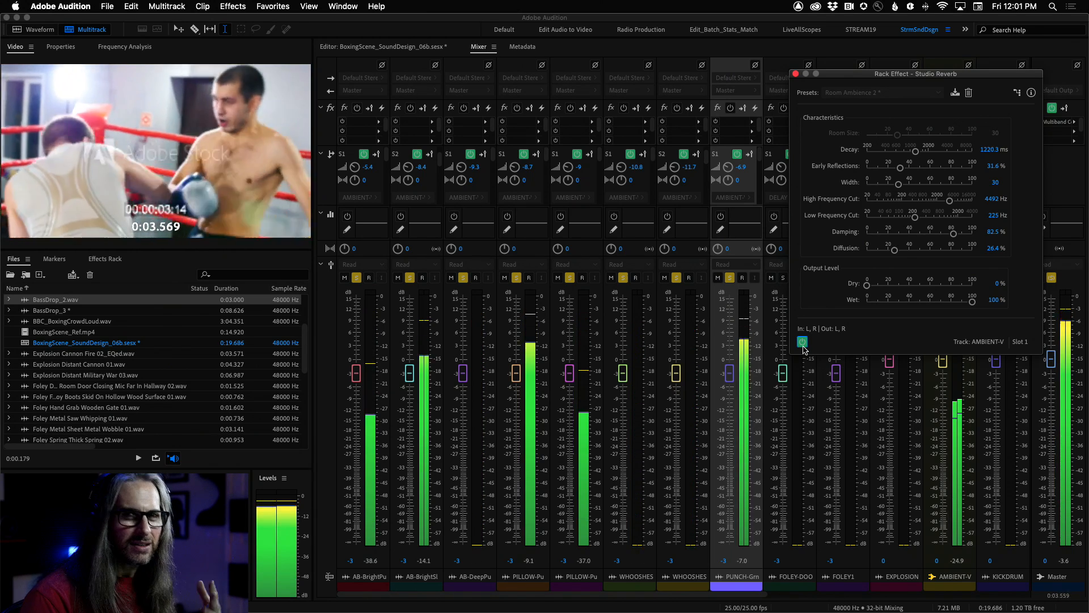
key(space)
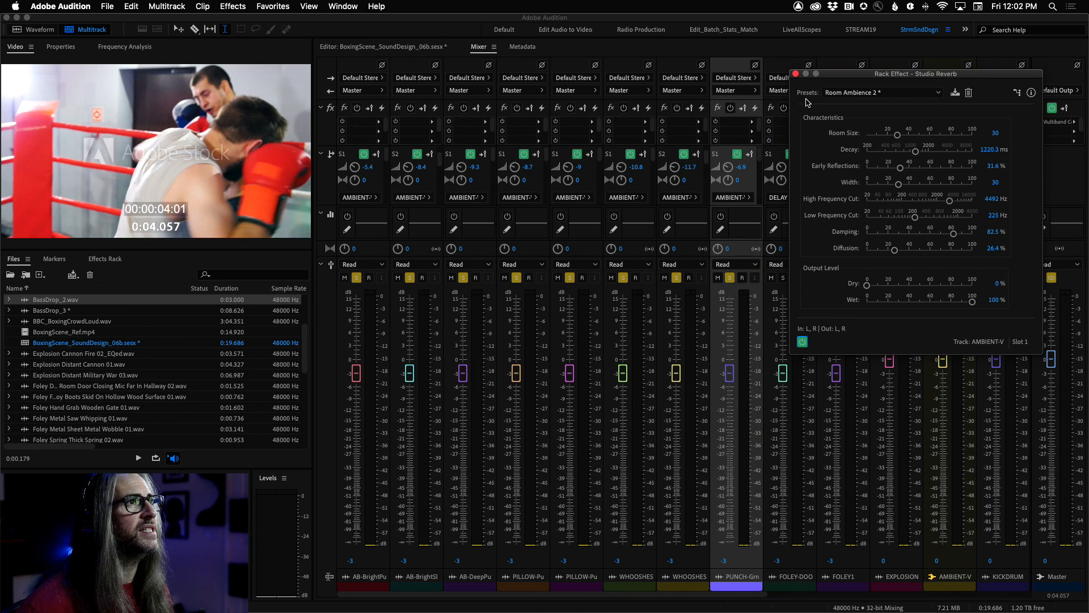
- Close the reverb window, return to the multitrack session and clear the time selection, placing the playhead at about 0:09.130
click(796, 74)
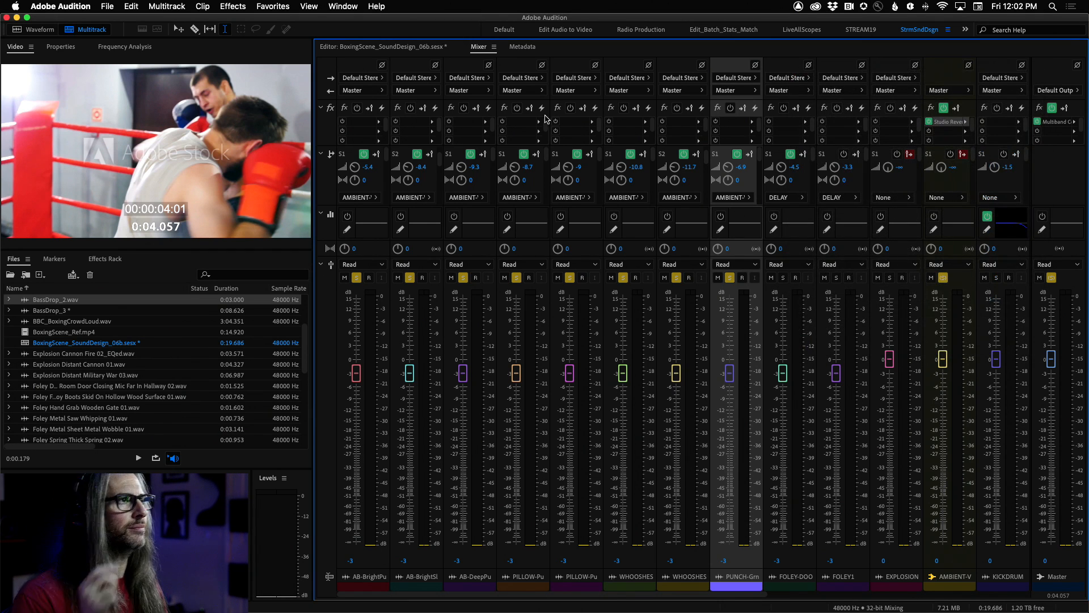
click(375, 48)
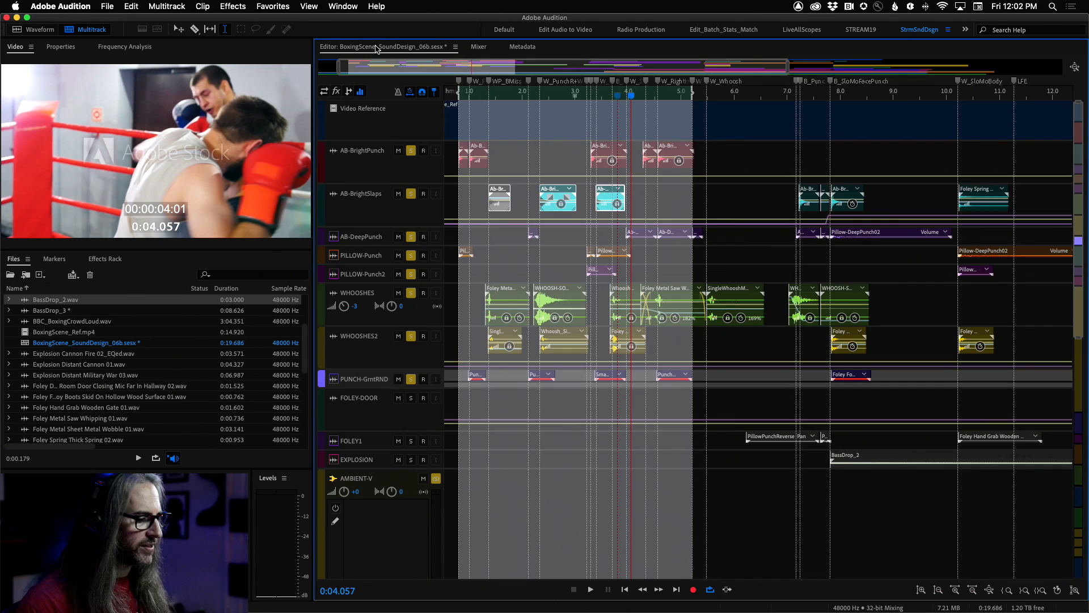
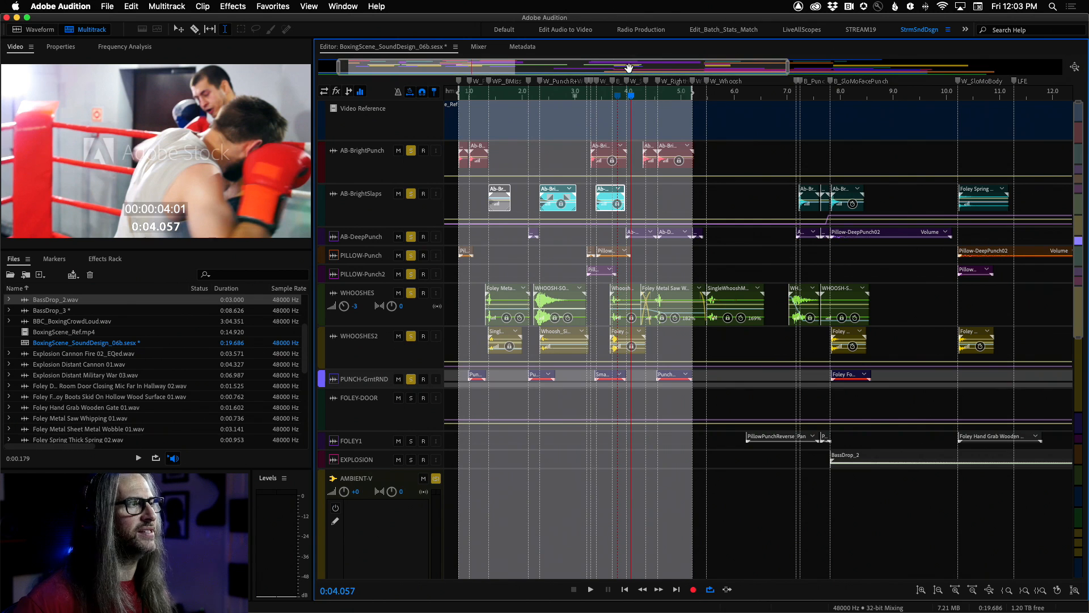
key(g)
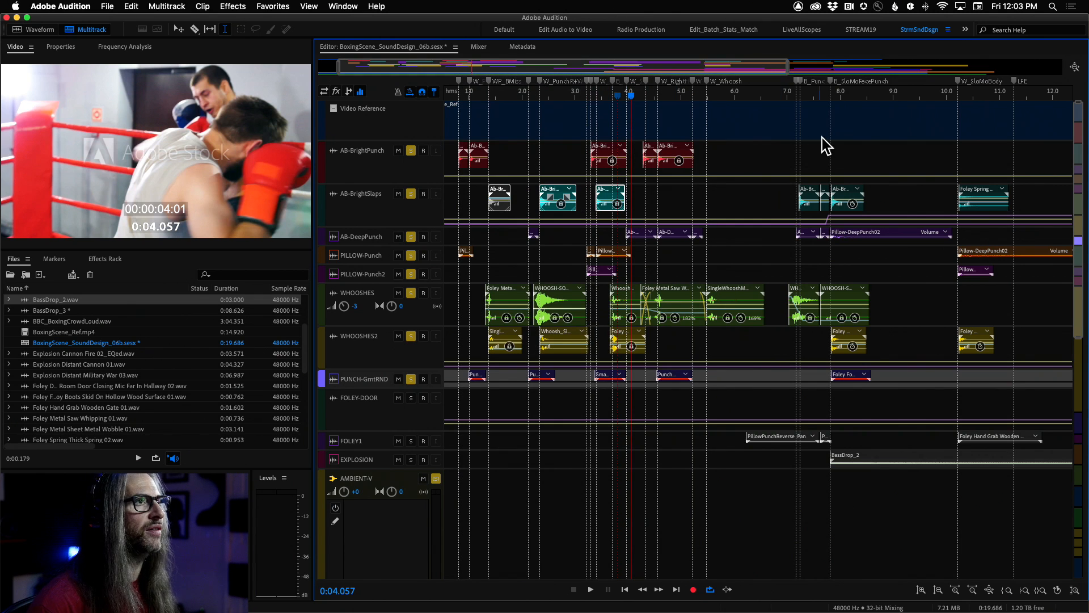
click(901, 96)
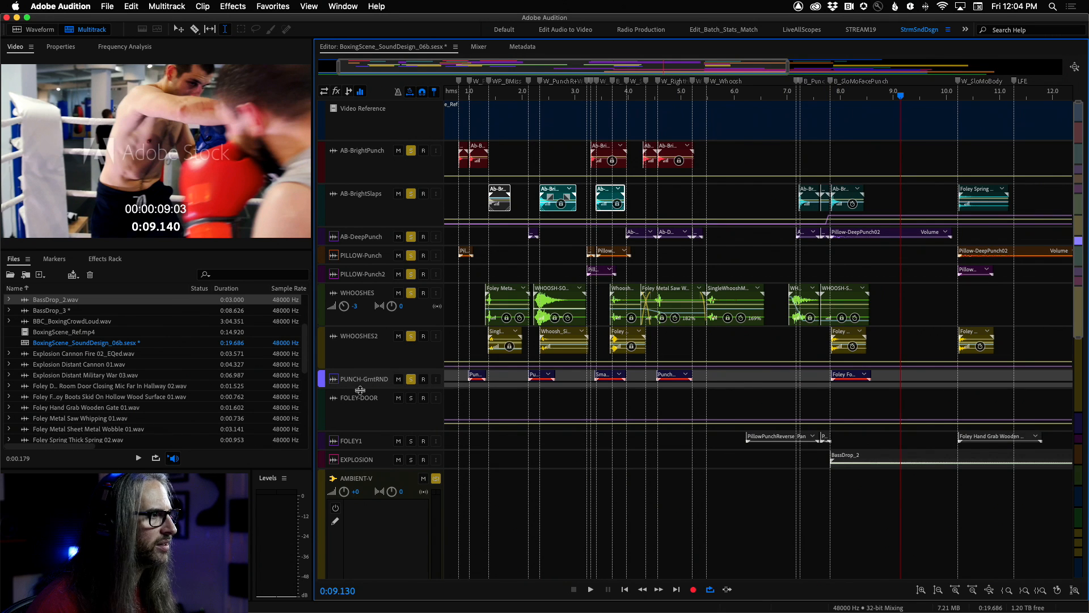
- Enlarge the PUNCH-GrntRND and FOLEY1 tracks to inspect the clips in the second half of the session
mouse_move(370, 388)
mouse_down()
mouse_move(368, 448)
mouse_move(374, 405)
mouse_up()
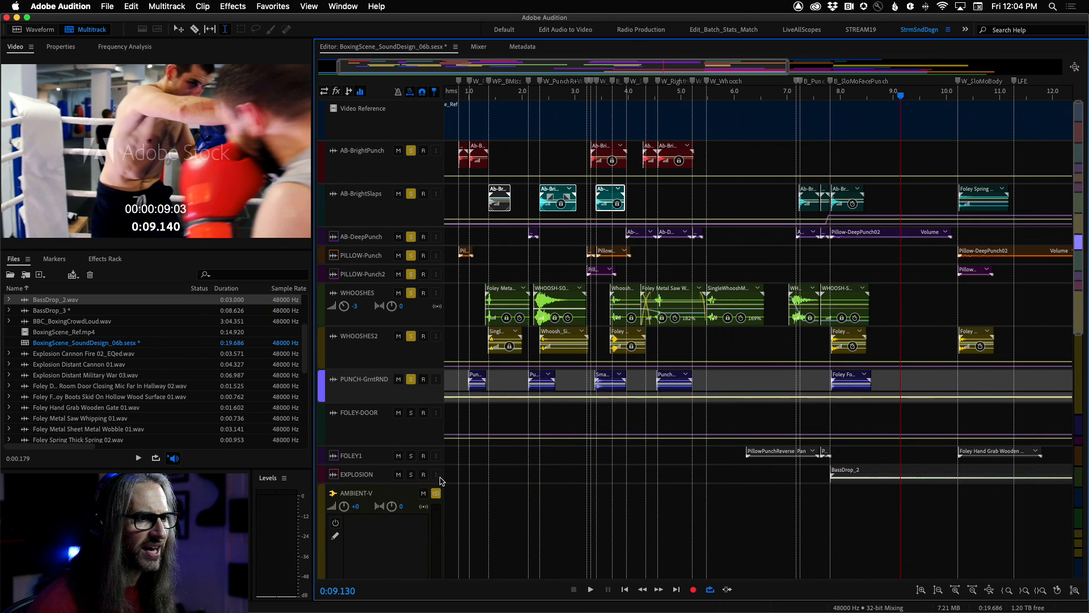
scroll(916, 383, right, 5)
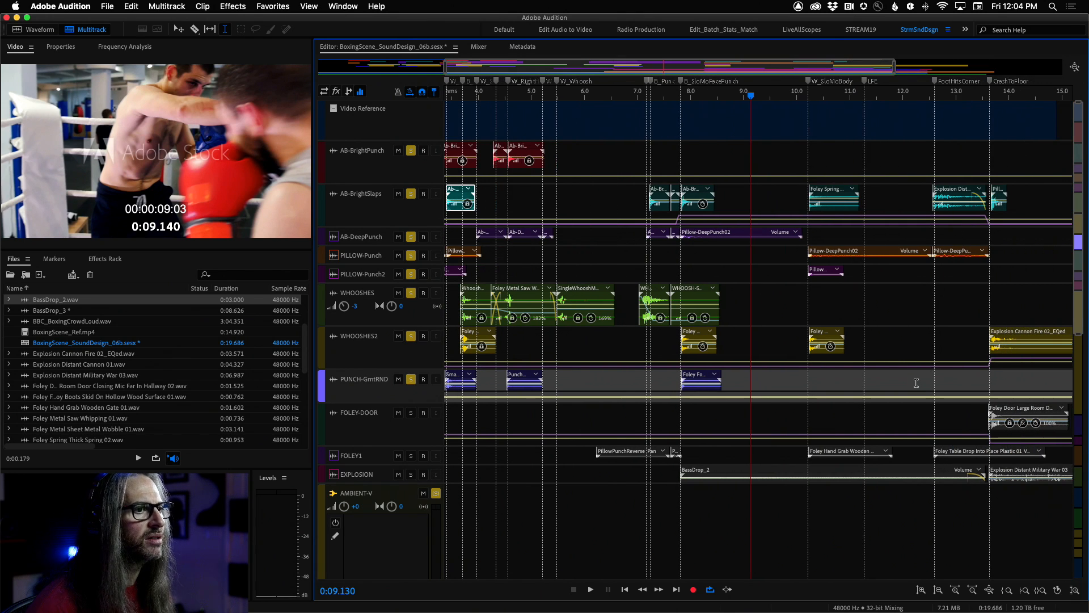
scroll(917, 383, right, 5)
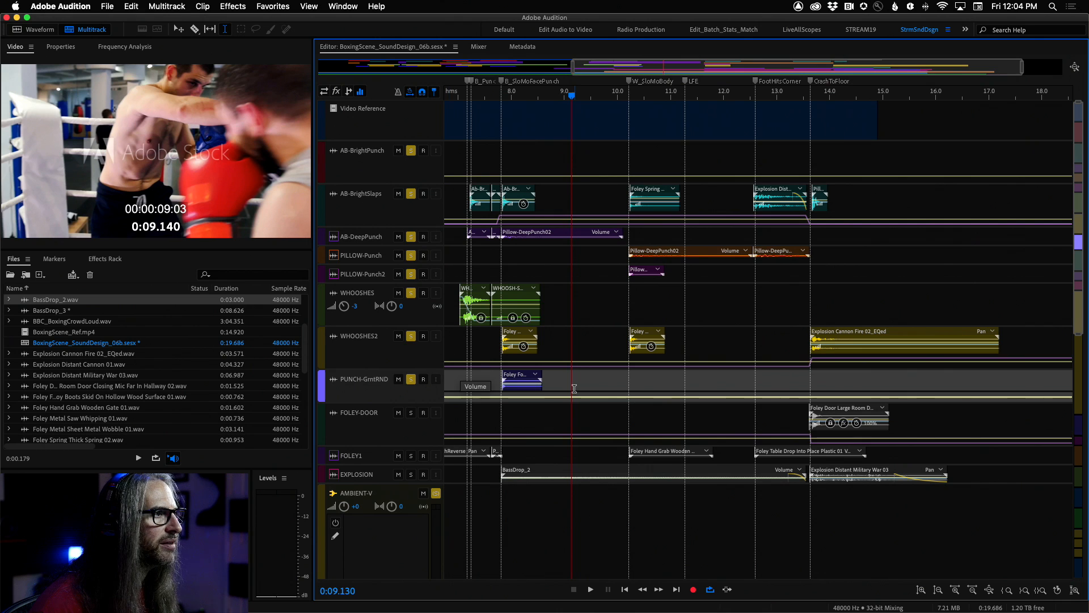
scroll(493, 243, left, 1)
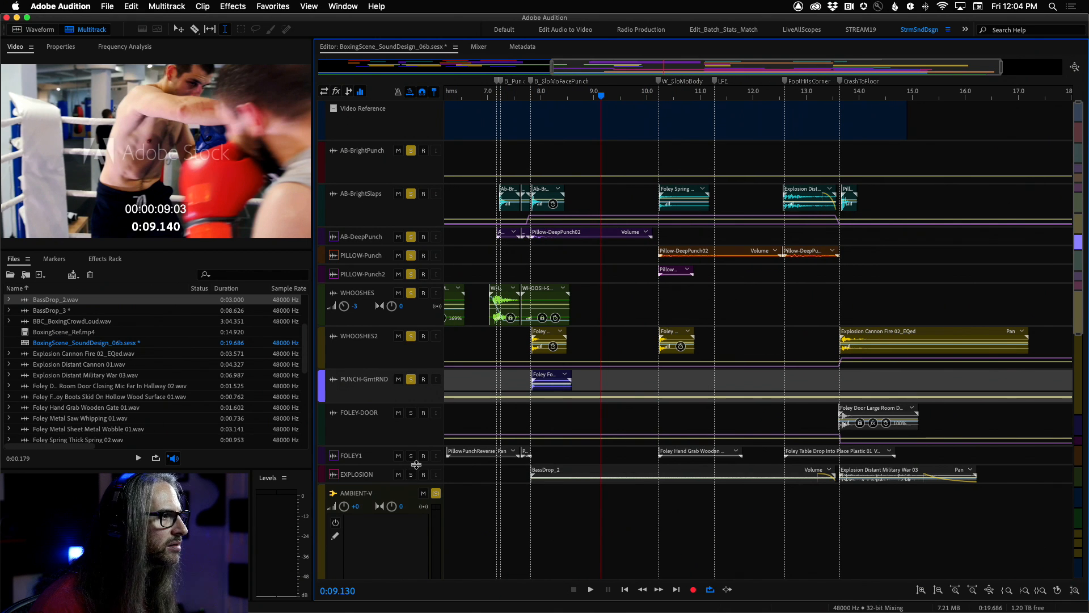
drag(416, 464, 417, 524)
scroll(630, 480, down, 5)
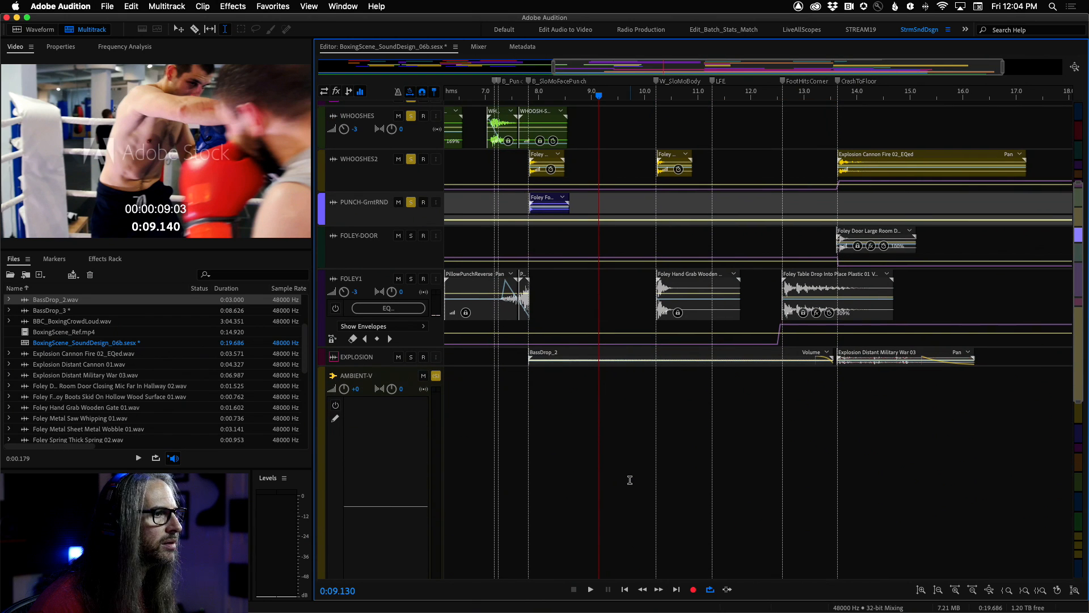
- Fit the whole session with all its tracks in view and turn off solo on every track
click(989, 590)
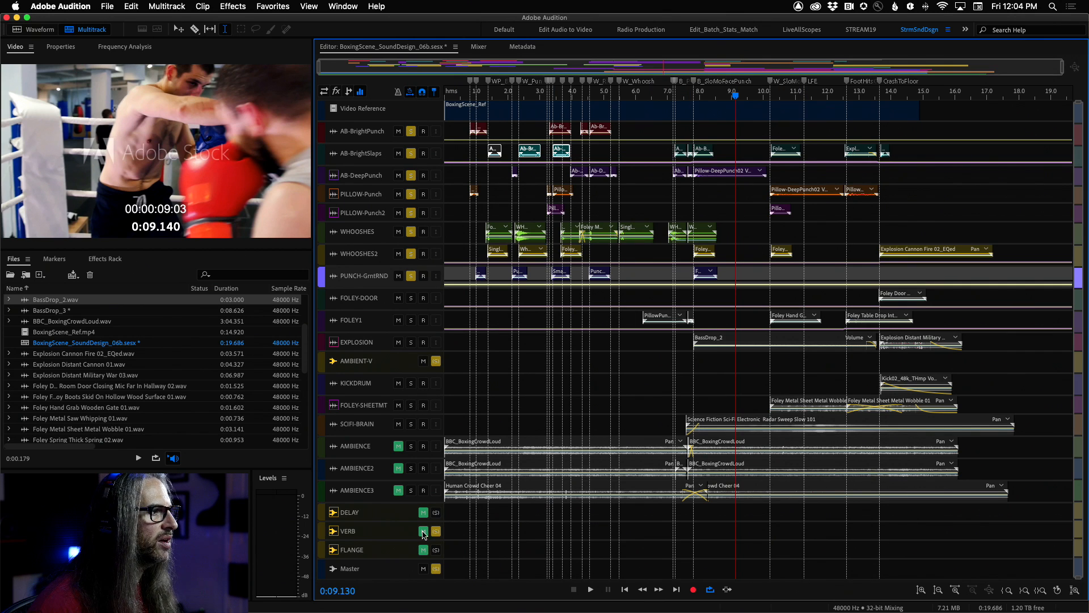
click(435, 569)
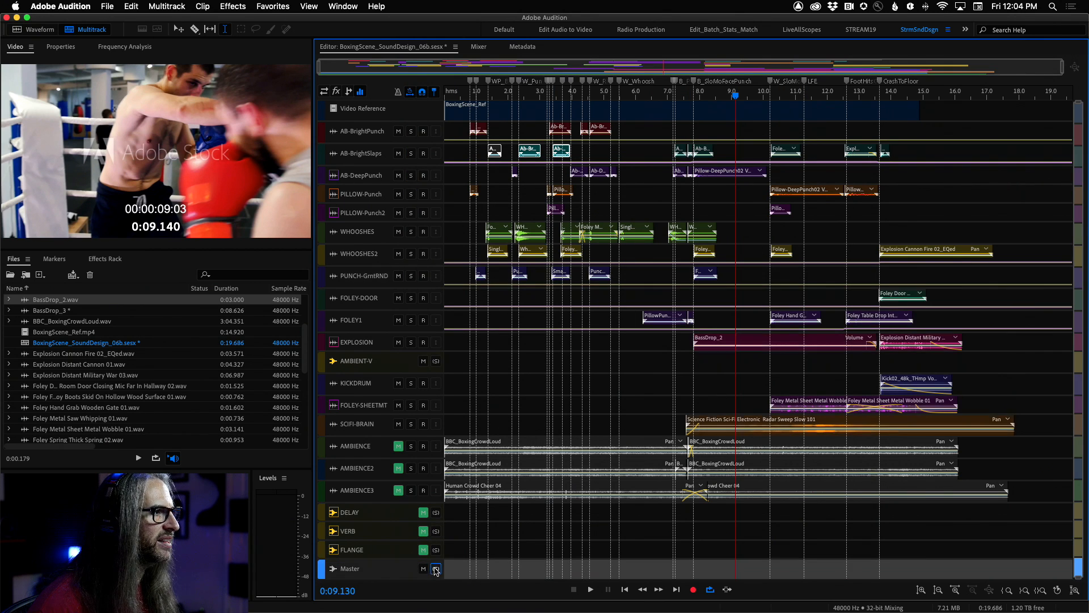
- Solo and enlarge the FOLEY-SHEETMT track, listen to its clips, and place the playhead at its first clip's start
click(411, 405)
drag(413, 416, 412, 483)
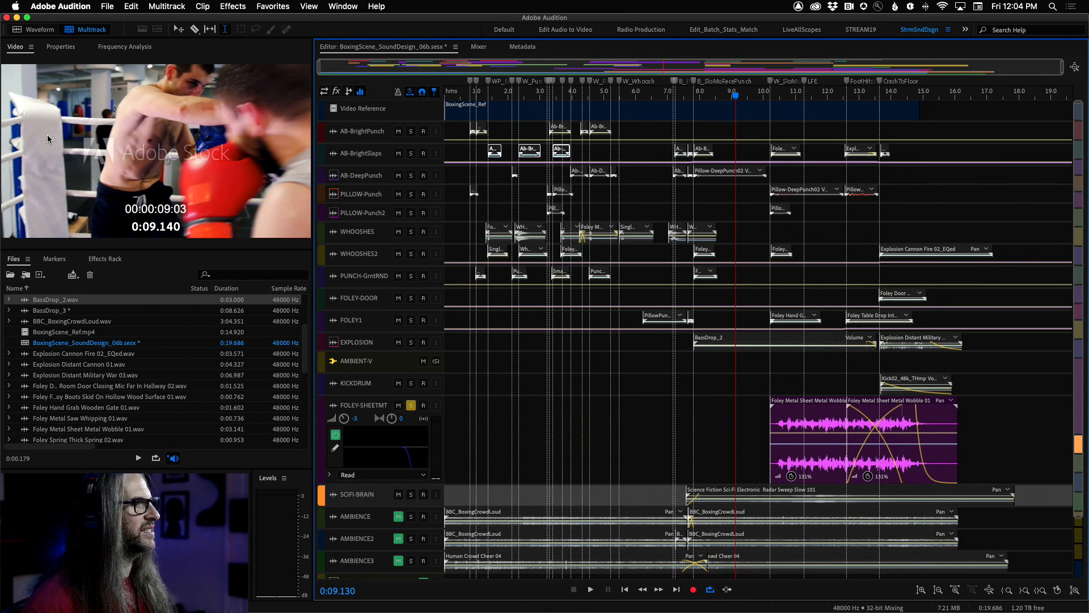
key(space)
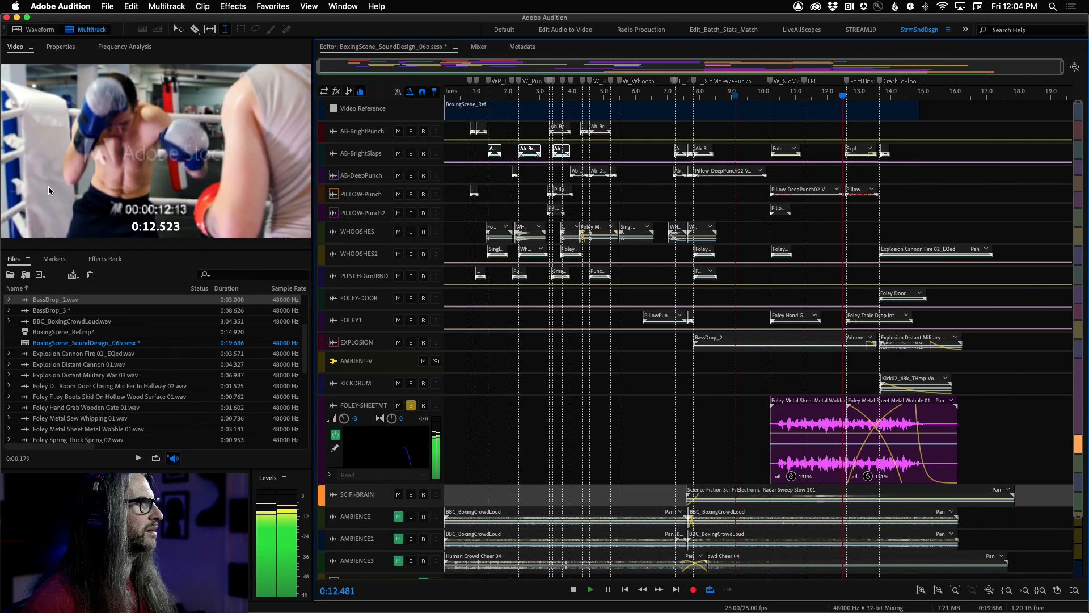
key(space)
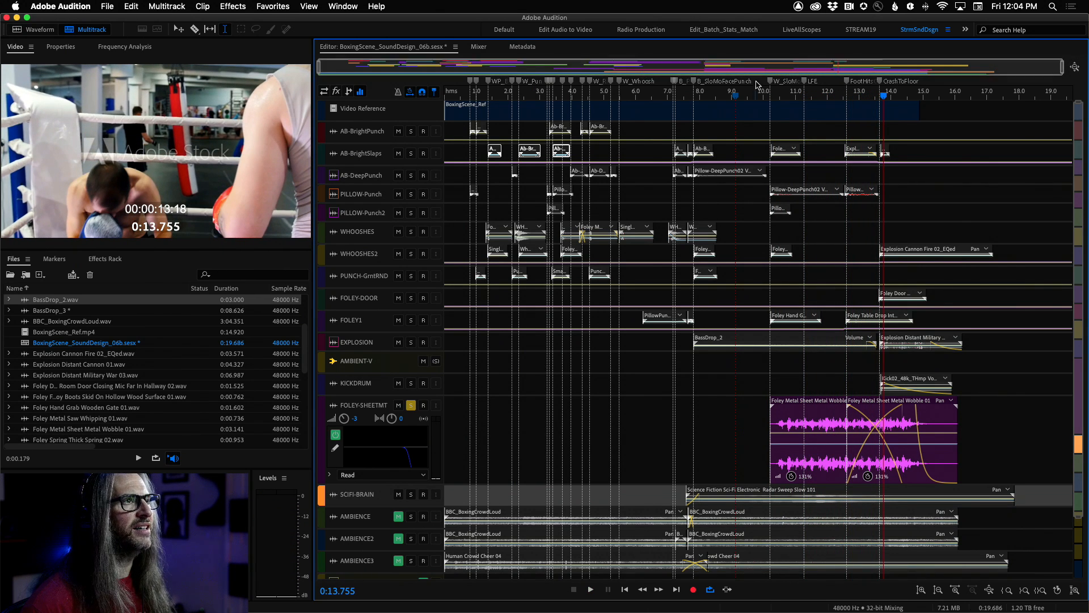
click(772, 96)
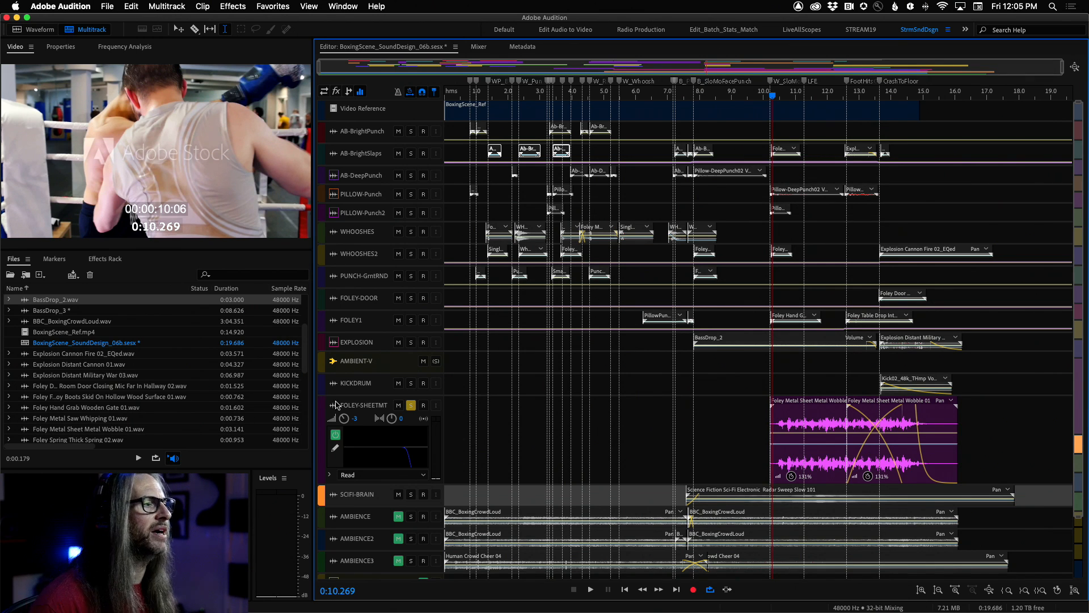
- Unsolo FOLEY-SHEETMT and unmute the AMBIENCE, AMBIENCE2, AMBIENCE3, DELAY, VERB and FLANGE tracks
click(410, 405)
click(399, 516)
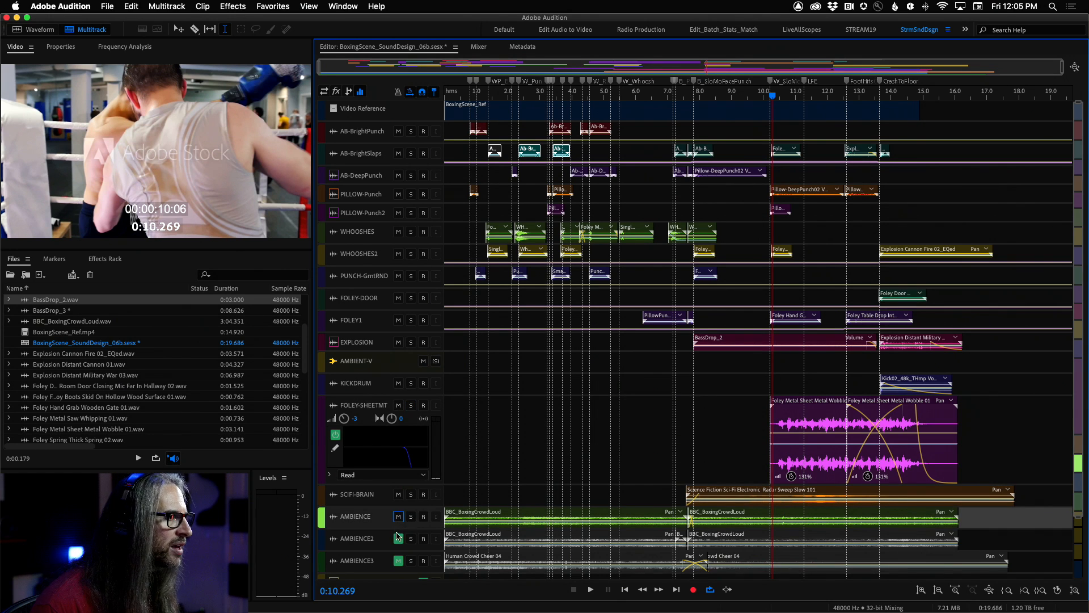
click(398, 537)
click(398, 561)
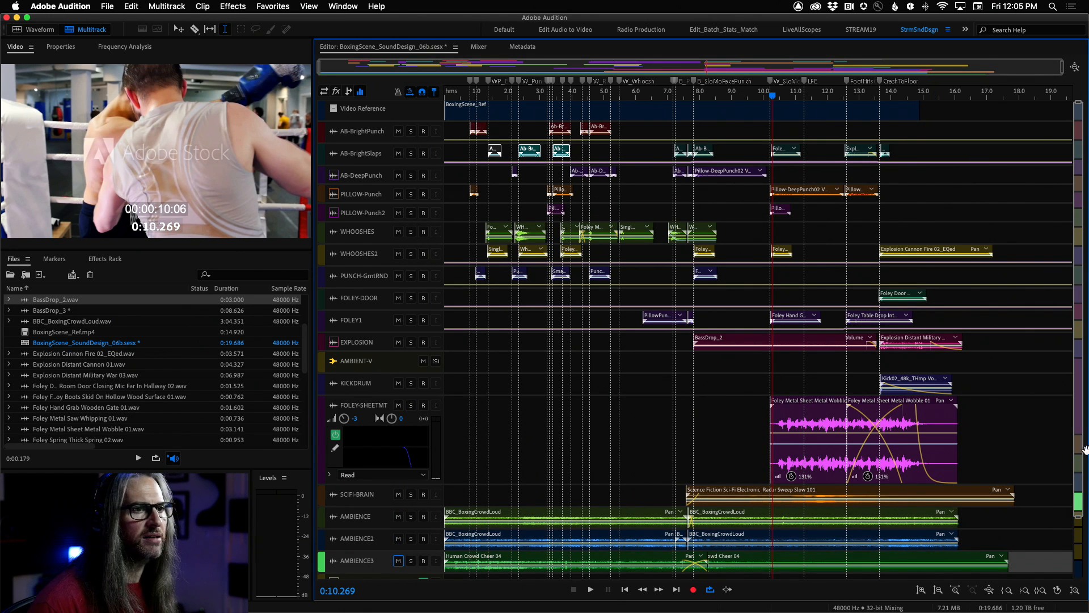
drag(1080, 451, 1080, 513)
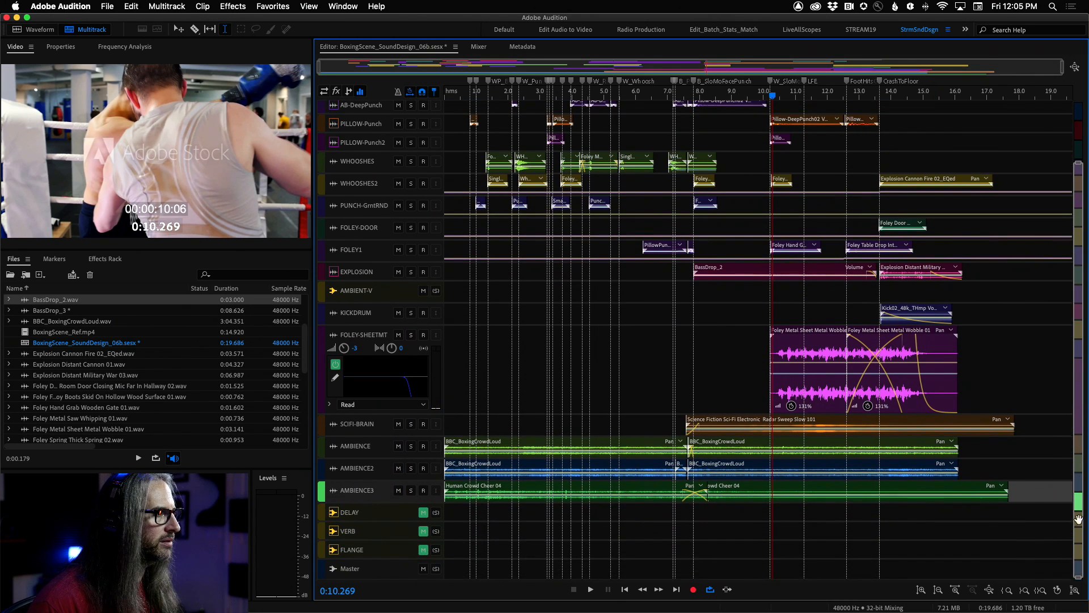
click(424, 513)
click(424, 531)
click(424, 550)
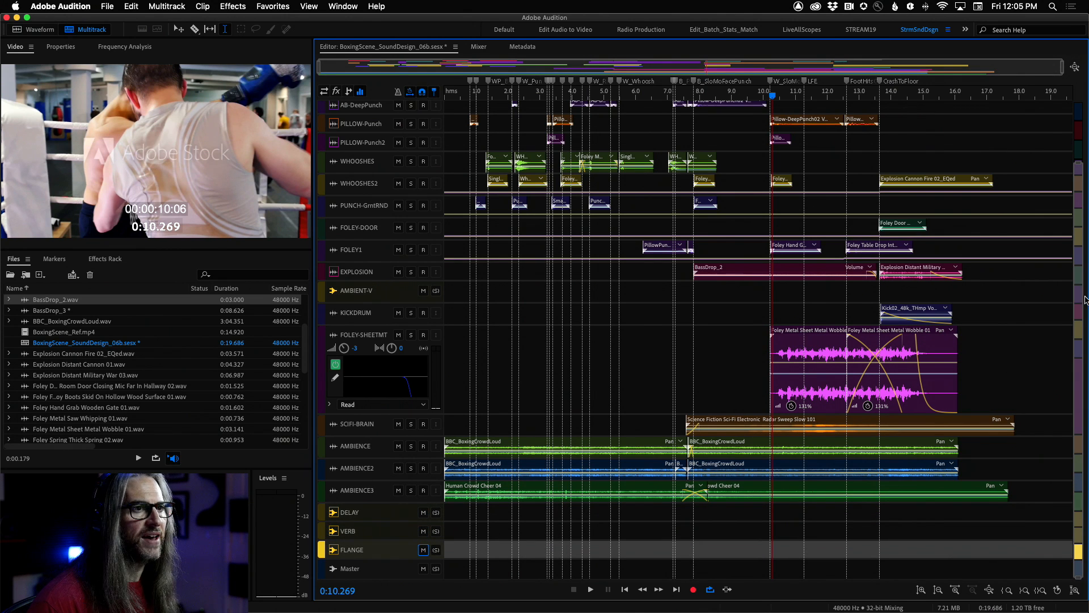
- Enlarge the AB-BrightPunch and AB-BrightSlaps tracks and show the effects slots in the track controls
drag(1081, 296, 1073, 114)
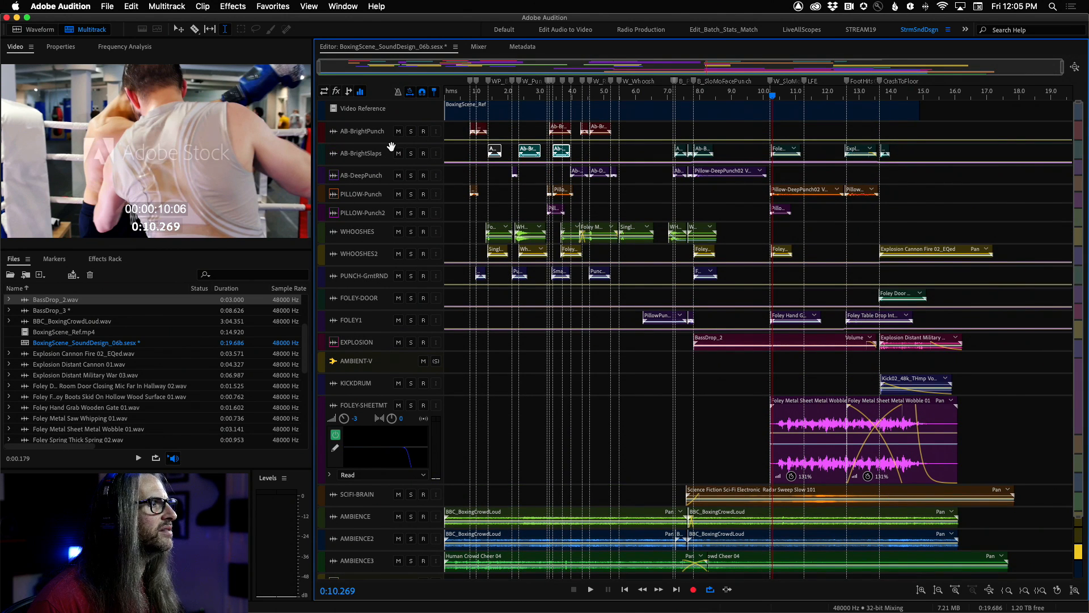
drag(391, 145, 399, 281)
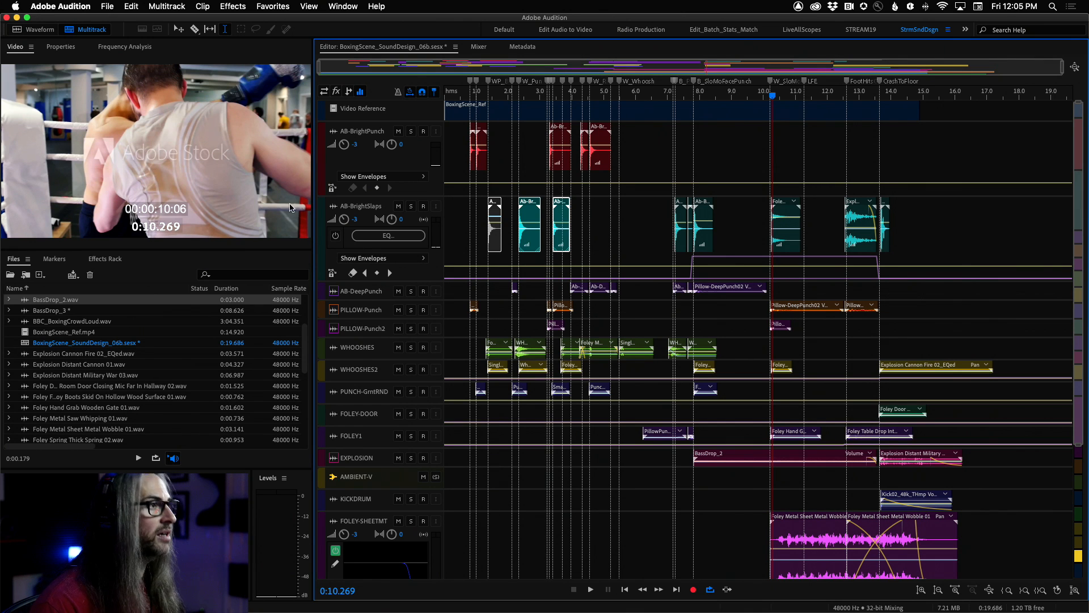
click(337, 92)
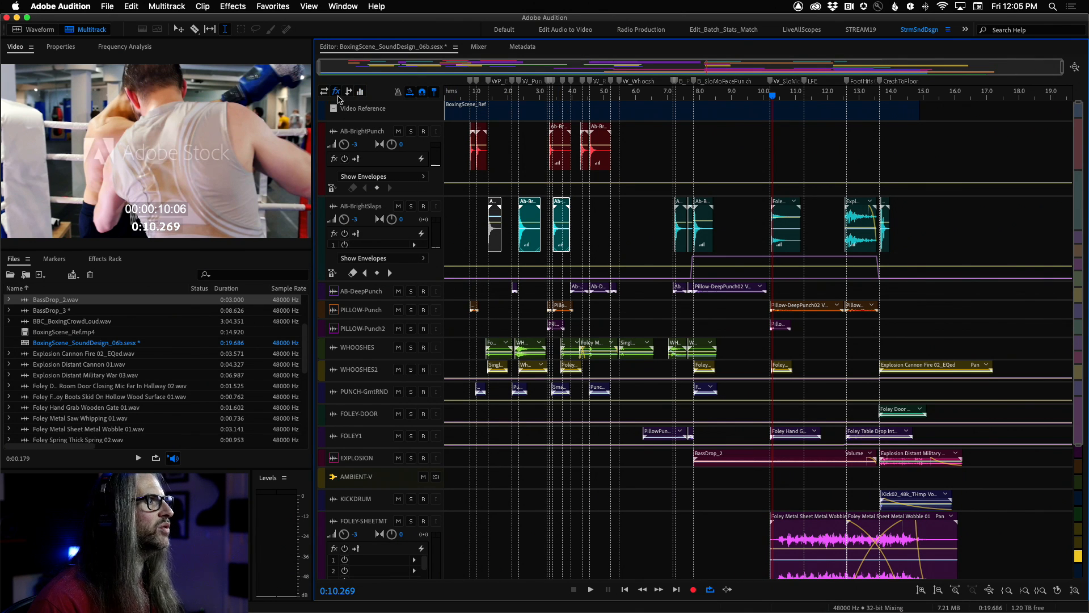
drag(399, 196, 401, 287)
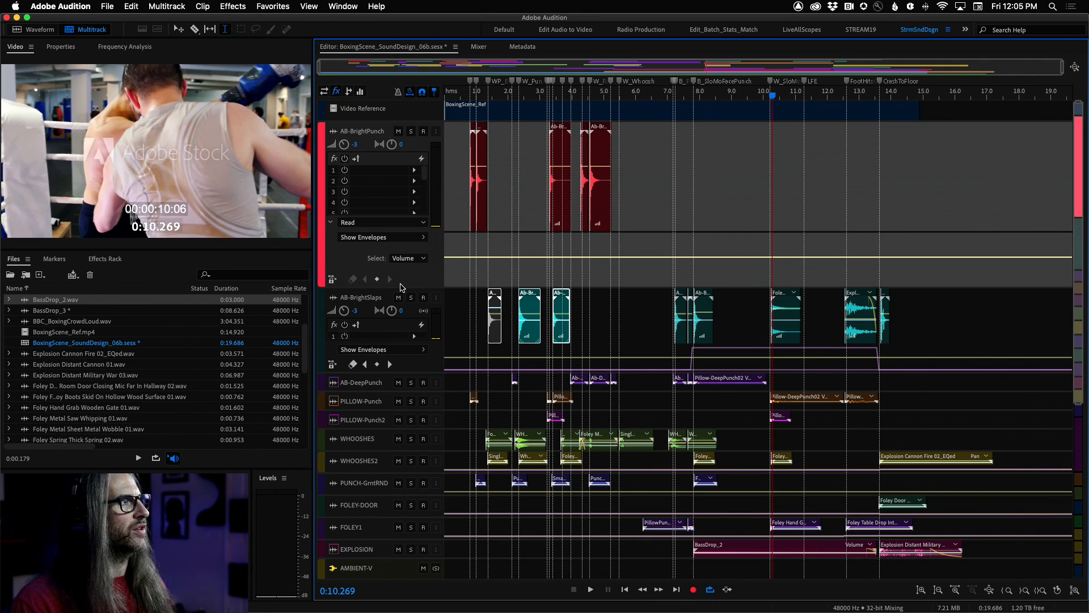
- In the mixer, add a Tube-modeled Compressor to the first effects slot of the AB-BrightPunch track
click(479, 46)
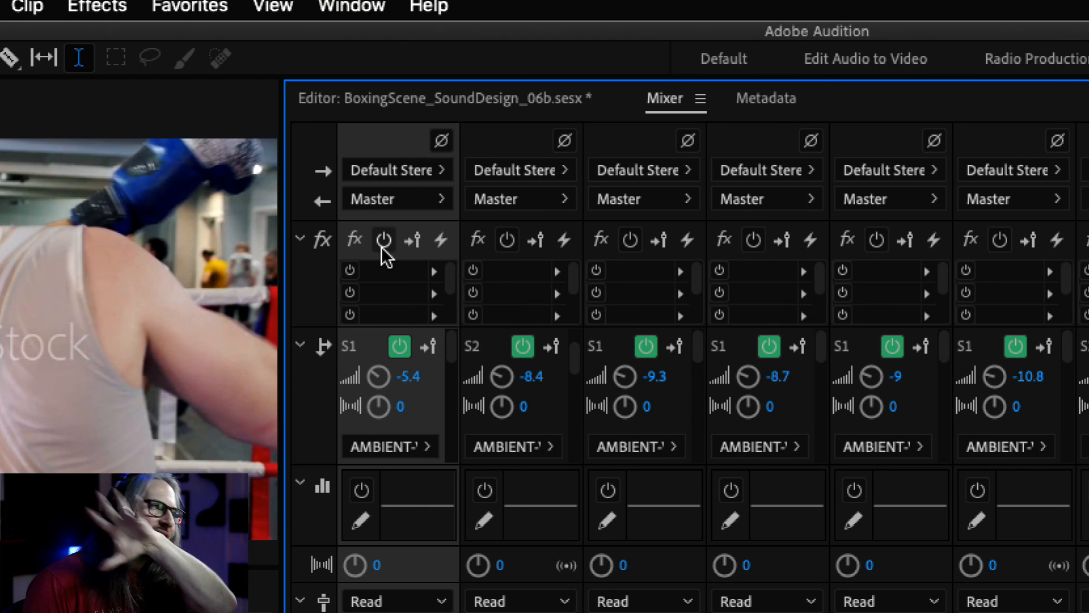
click(435, 272)
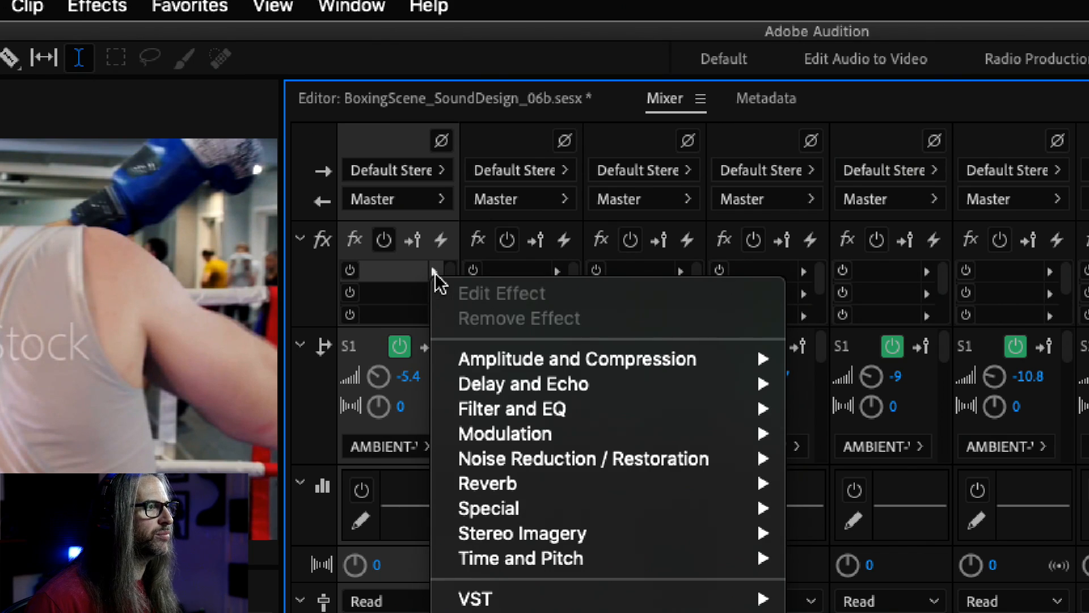
mouse_move(627, 366)
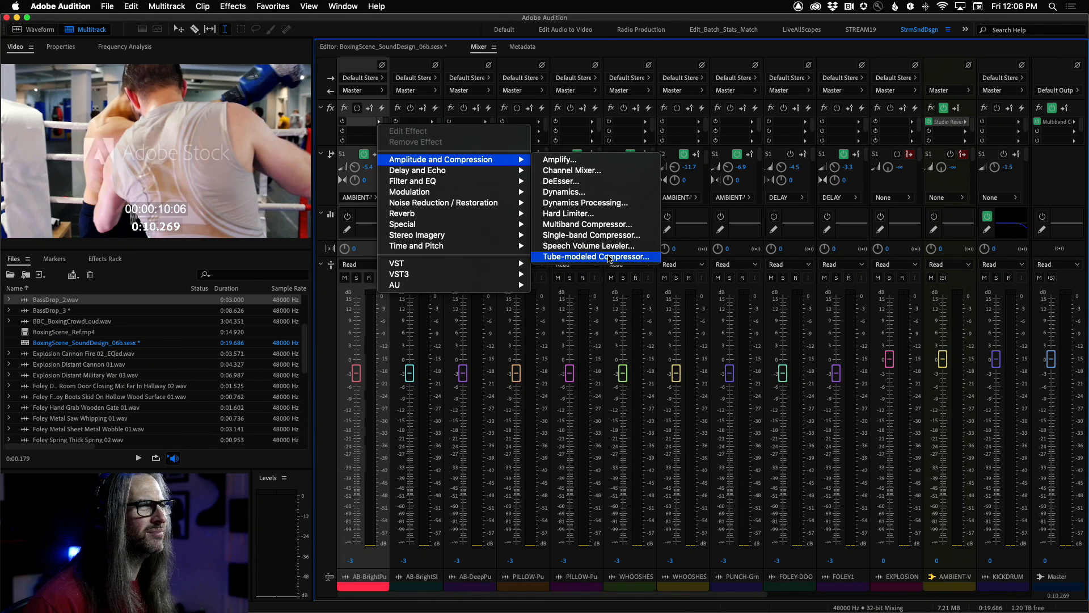
click(610, 258)
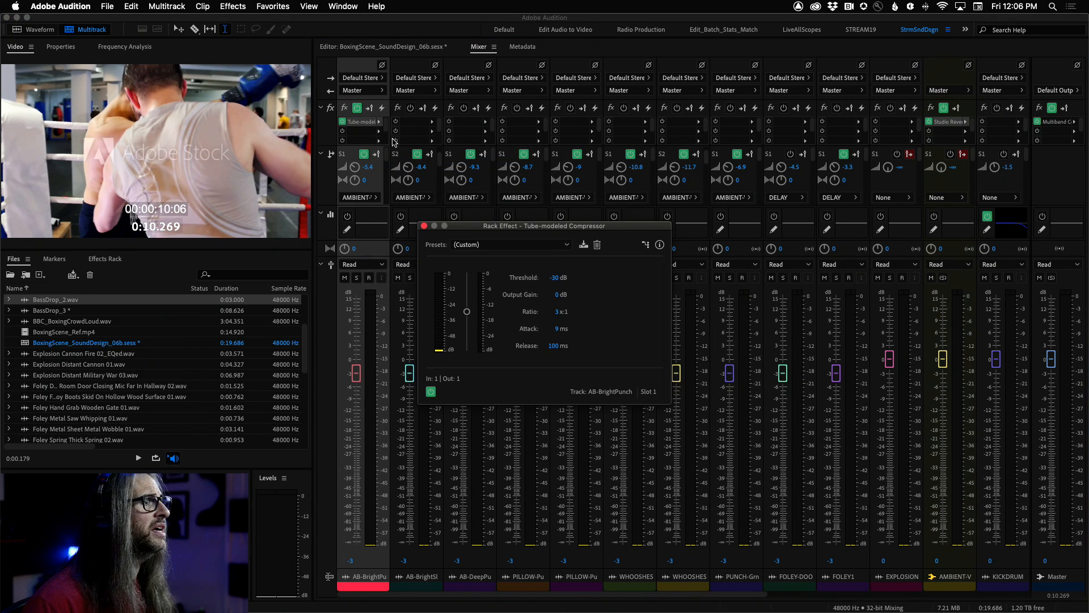
drag(498, 232, 553, 161)
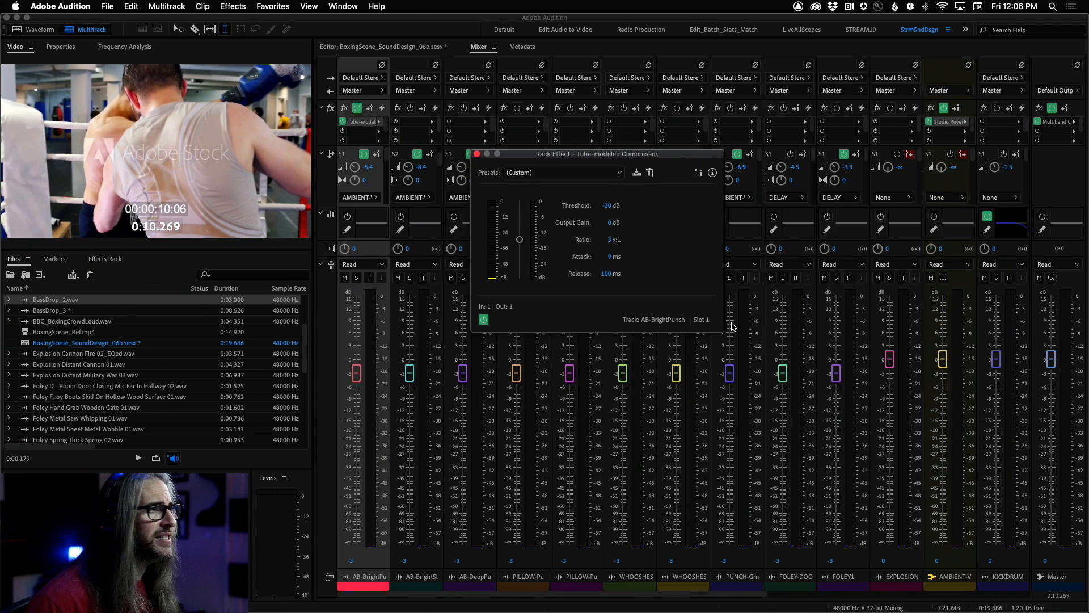
- Set the compressor's ratio to 4:1, attack to 30 ms and release to 150 ms, and return to the multitrack editor
mouse_move(640, 333)
mouse_down()
mouse_move(640, 316)
mouse_move(640, 333)
mouse_up()
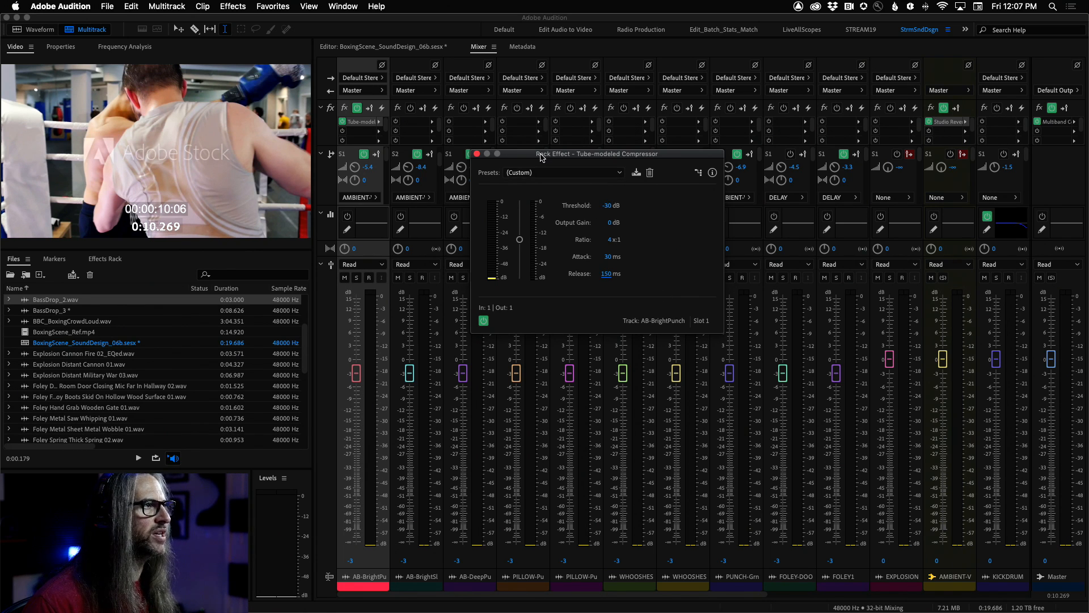
drag(542, 156, 619, 170)
click(342, 48)
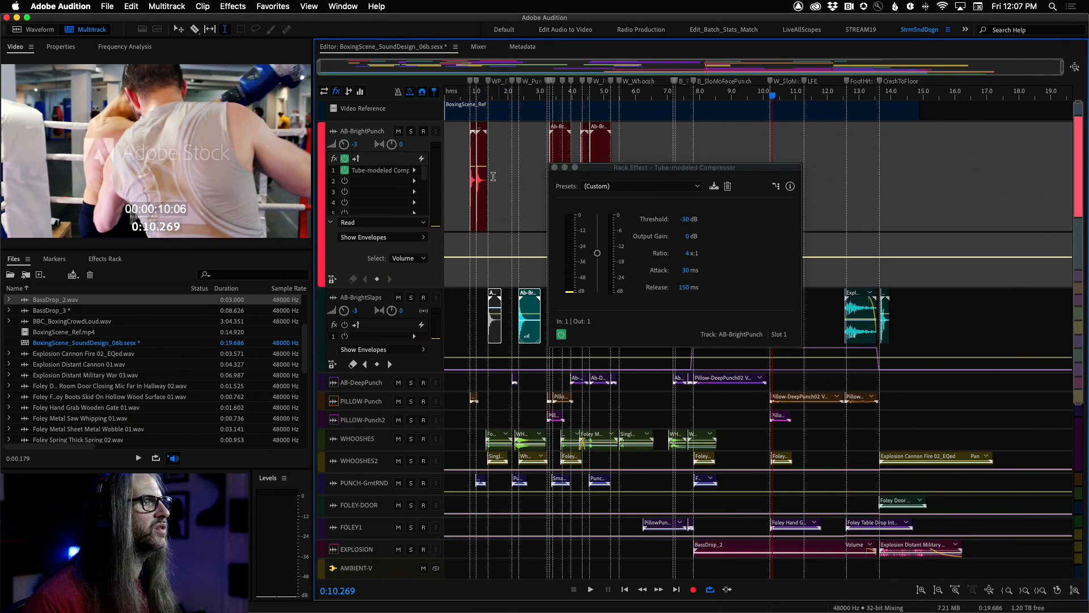
drag(599, 165, 705, 180)
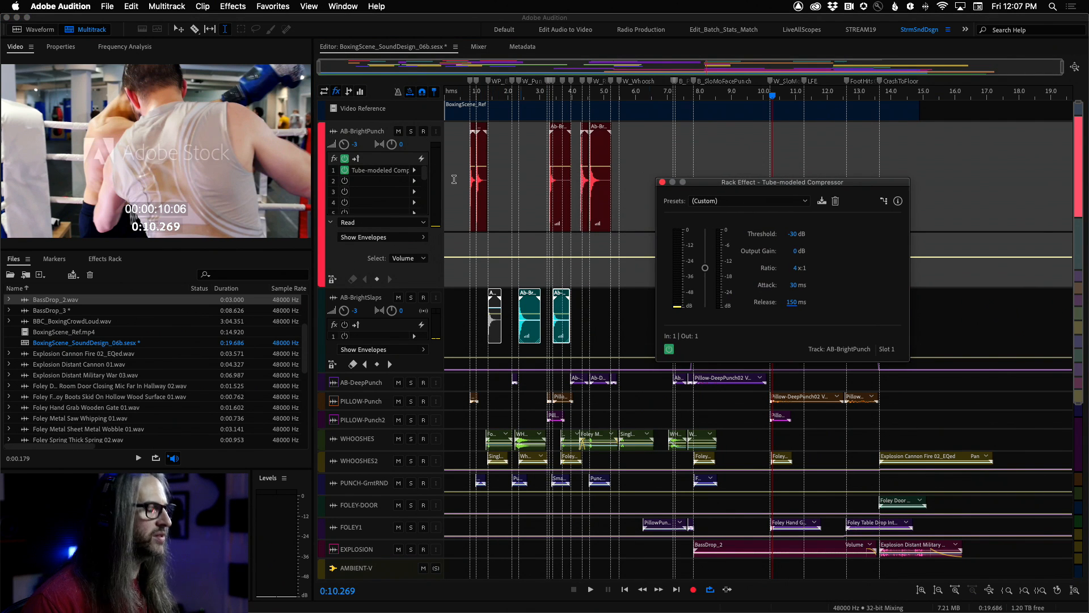
- Select the time range spanning the AB-BrightPunch clips, solo that track, play the range and mute the AMBIENT-V bus
drag(470, 249, 611, 250)
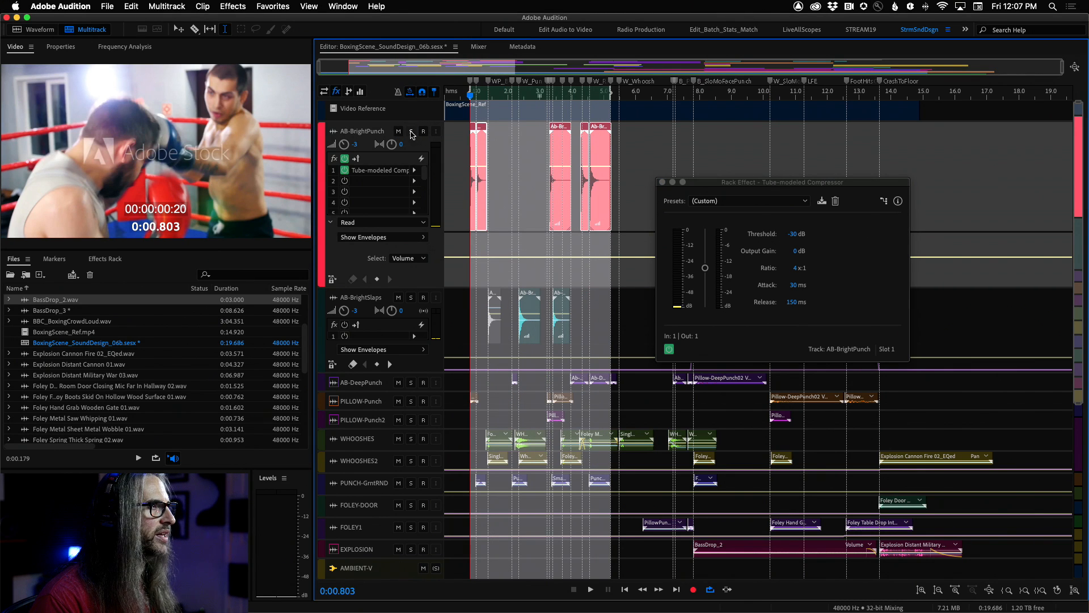
click(411, 132)
drag(727, 185, 715, 104)
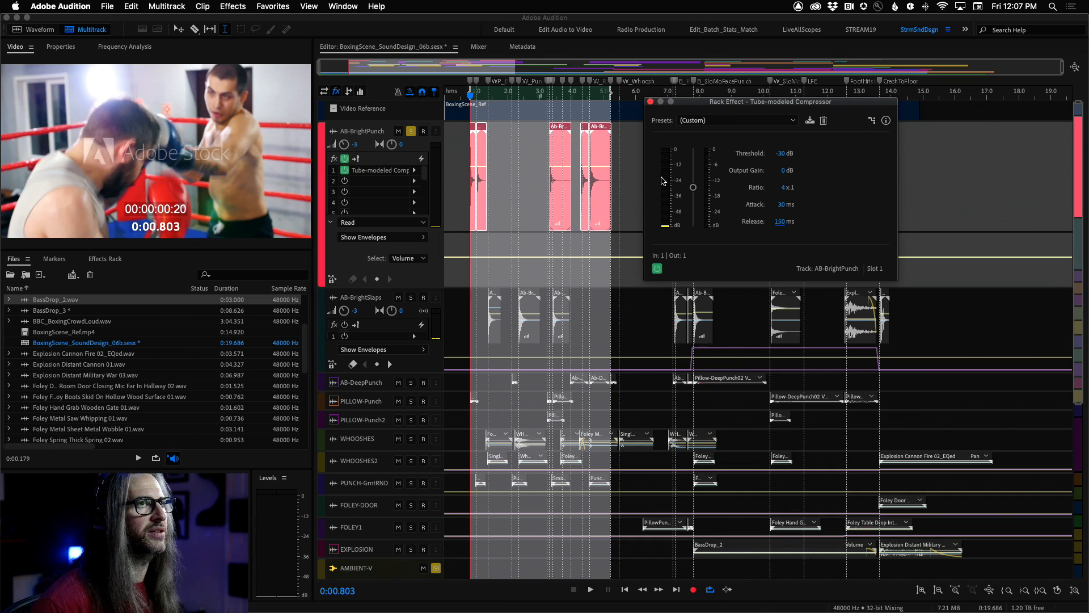
key(space)
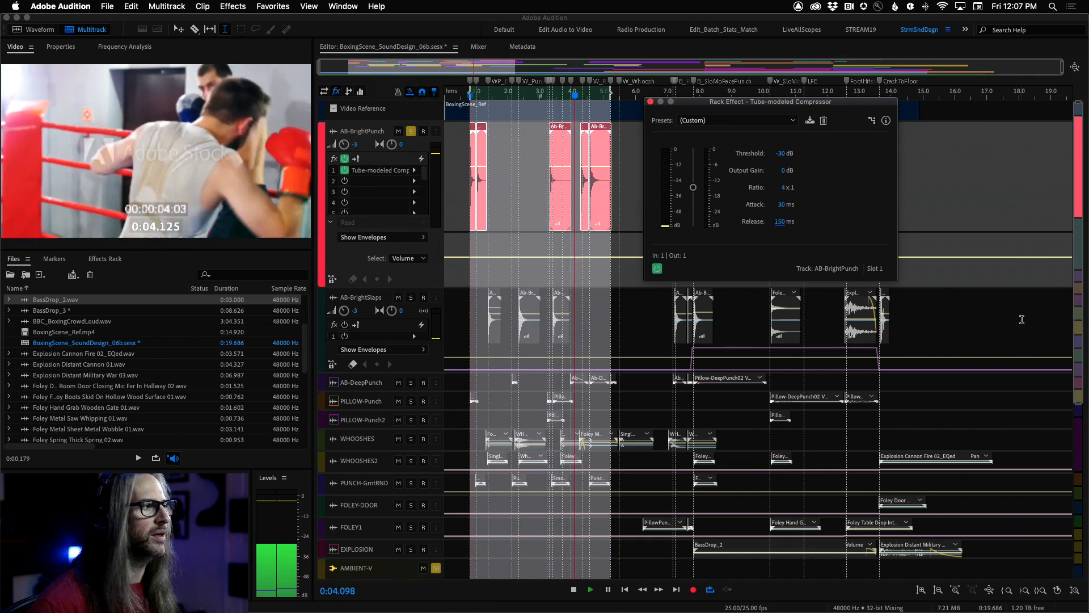
click(423, 568)
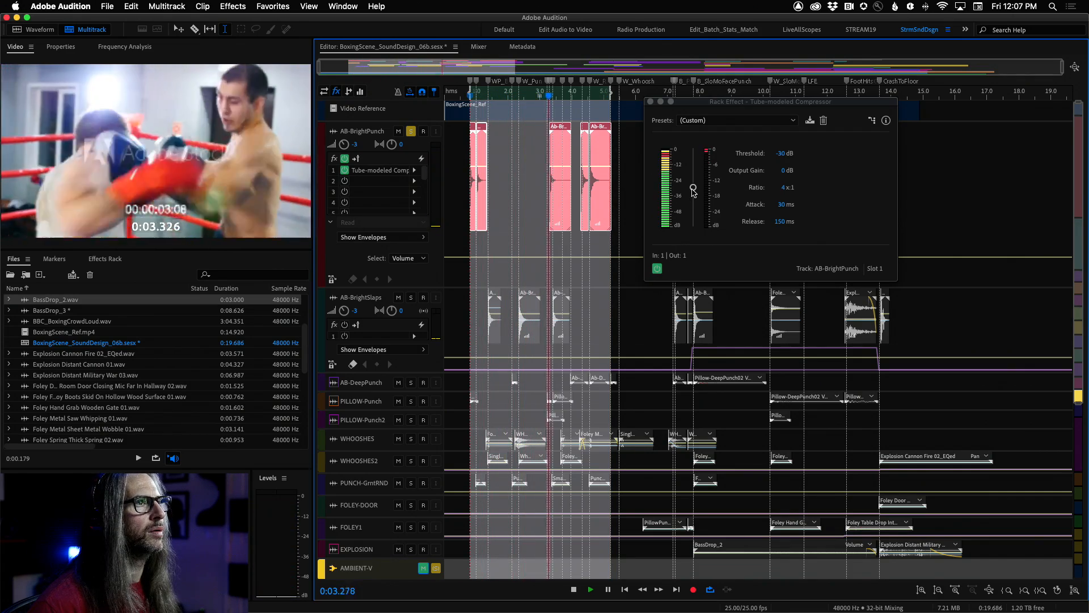
- Set the compressor's threshold to -33 dB and its output gain to 2.6 dB during playback
drag(694, 192, 694, 194)
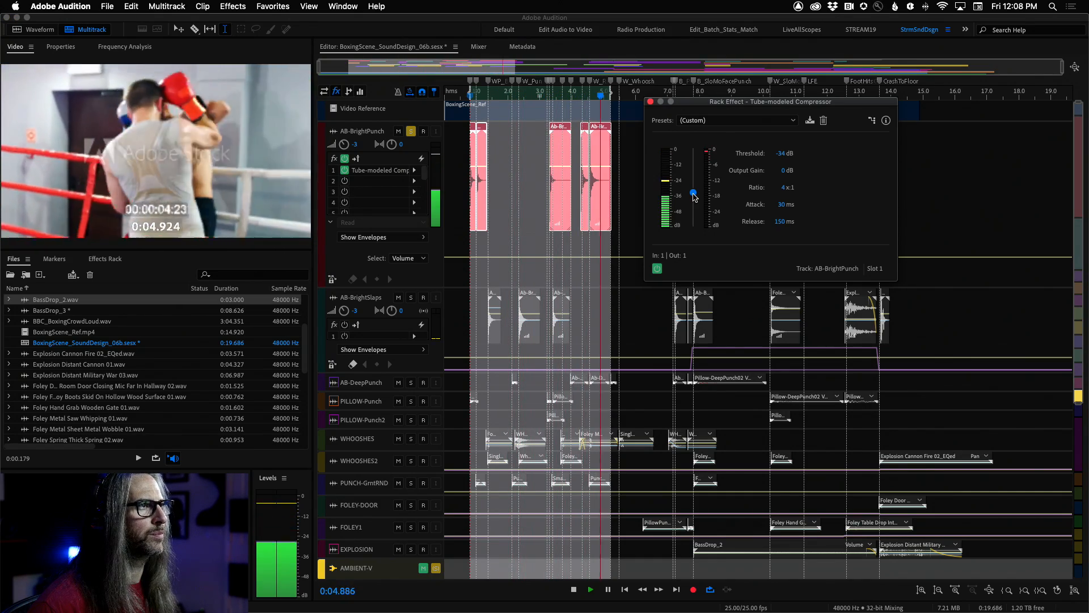
drag(693, 194, 695, 193)
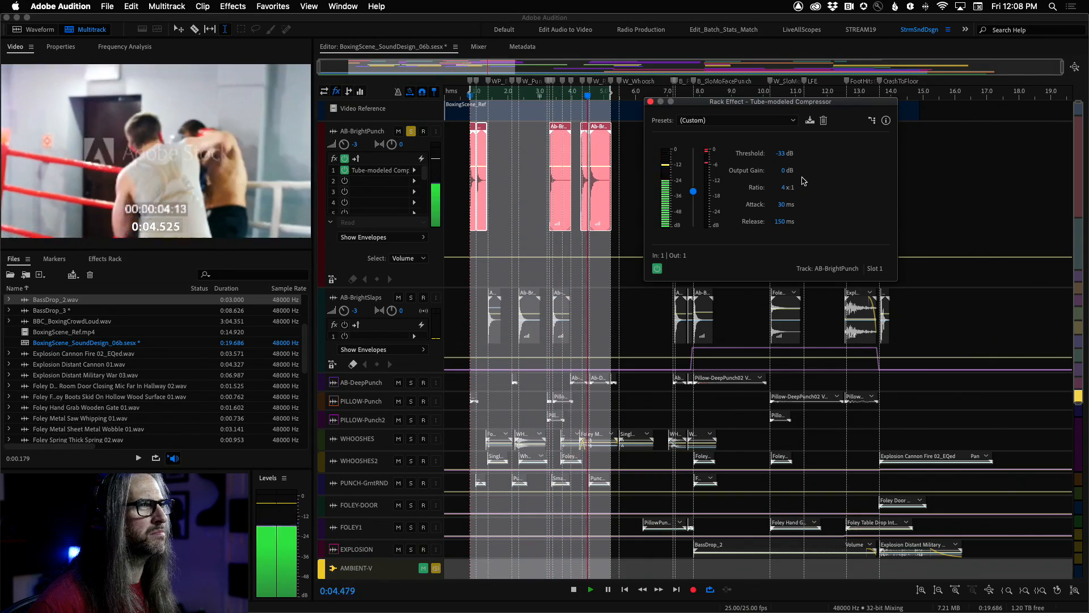
drag(801, 171, 808, 172)
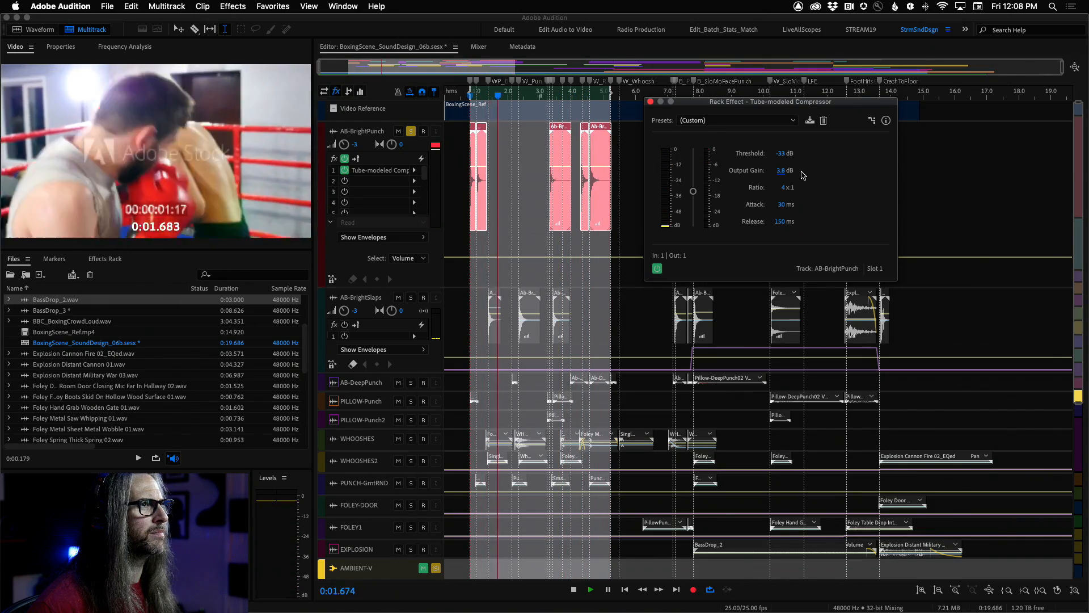
drag(783, 172, 773, 172)
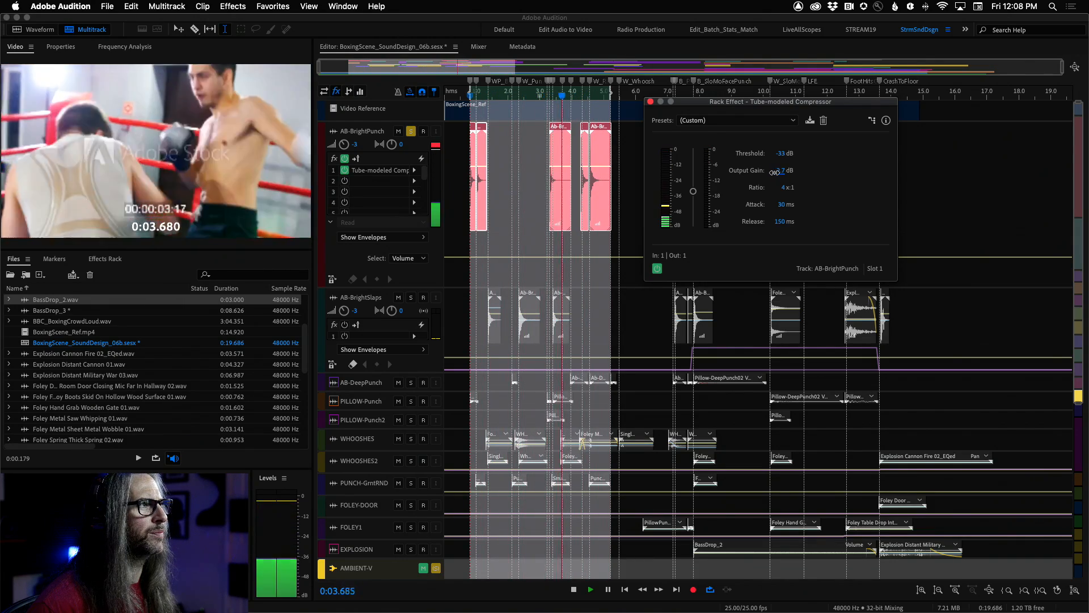
- Clear the AB-BrightPunch clip indicator, and bypass and re-enable the compressor to compare the sound
click(438, 147)
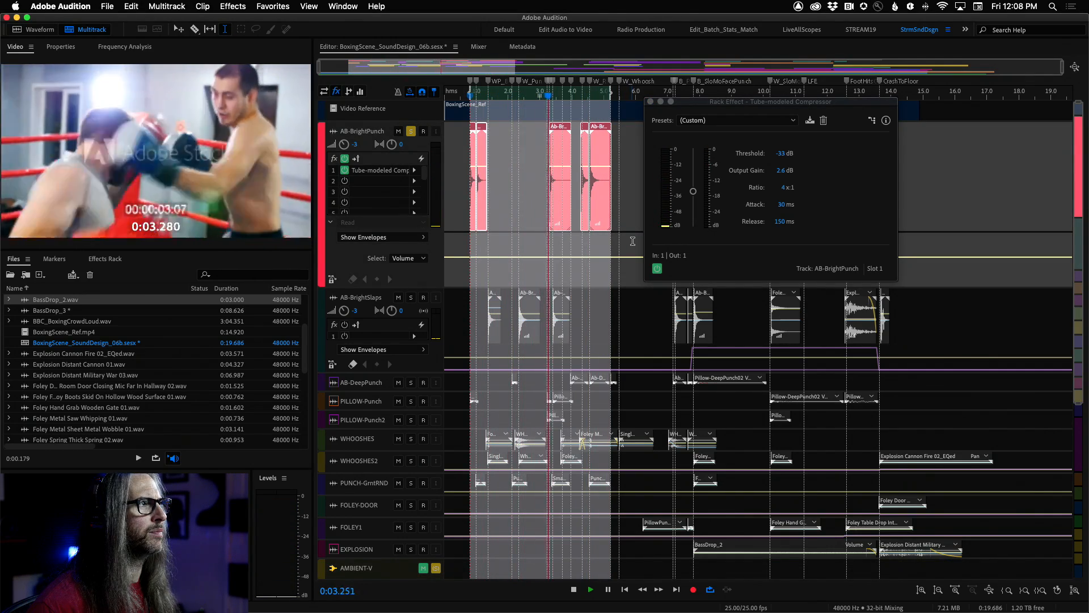
click(657, 268)
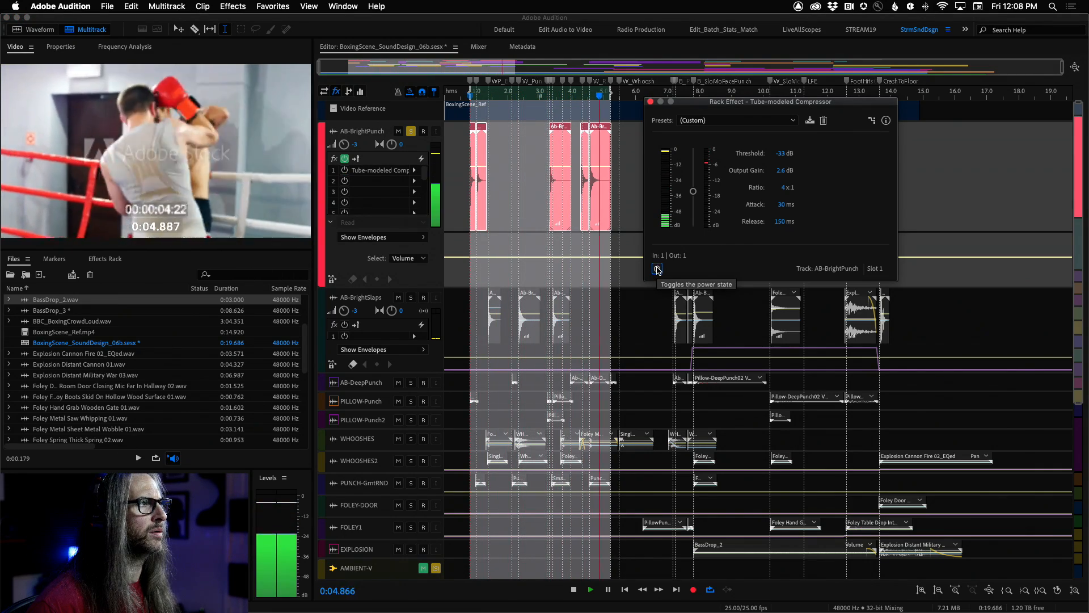
click(657, 268)
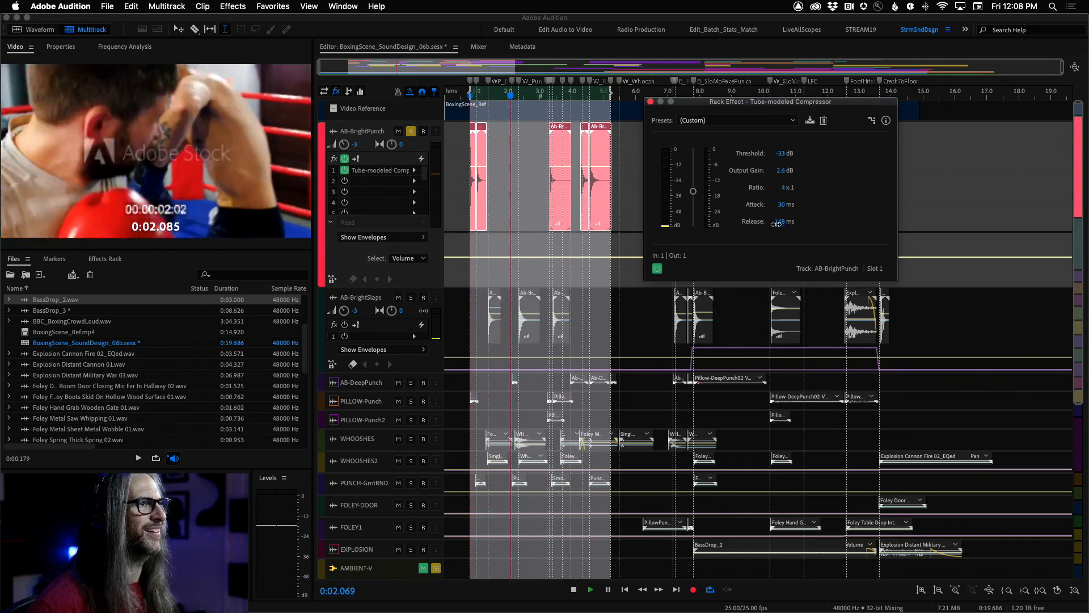
- Set the compressor's release to 134 ms, attack to 23 ms and threshold to -30 dB, and bypass it to compare
drag(776, 224, 768, 224)
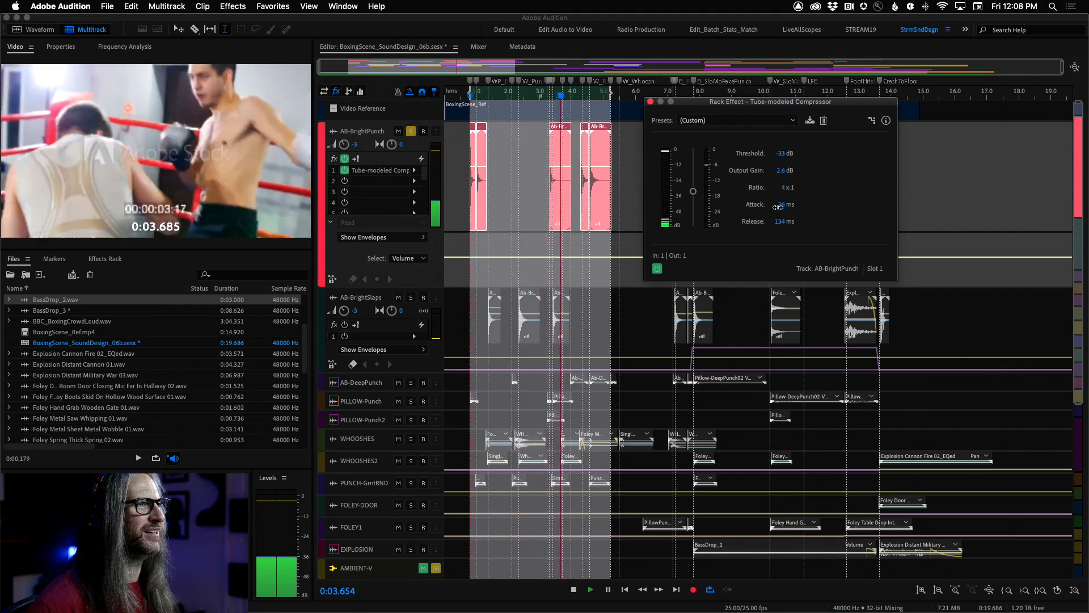
drag(778, 208, 777, 207)
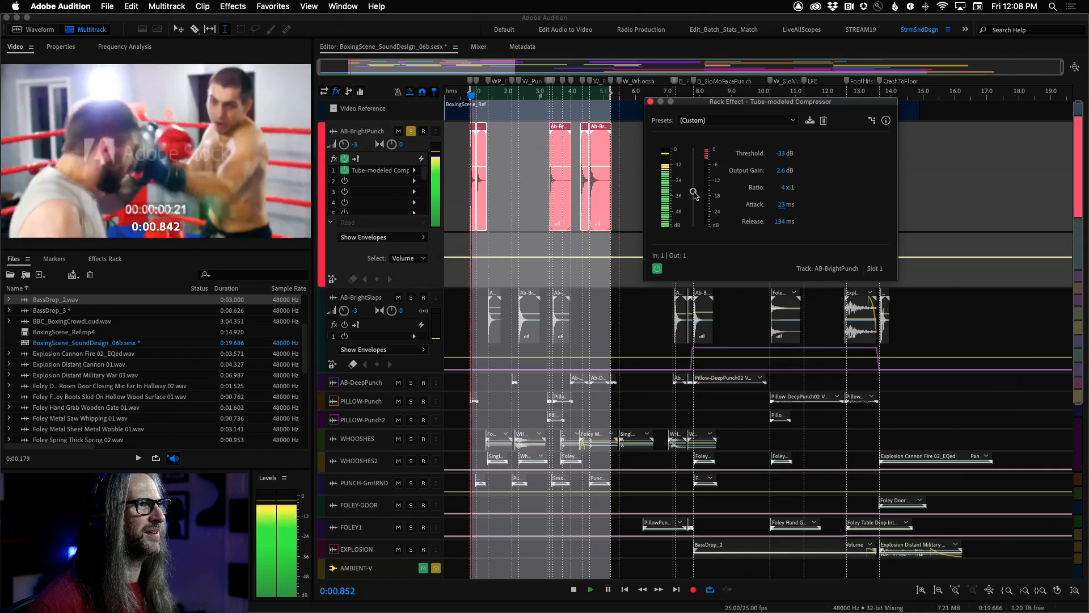
drag(693, 191, 695, 191)
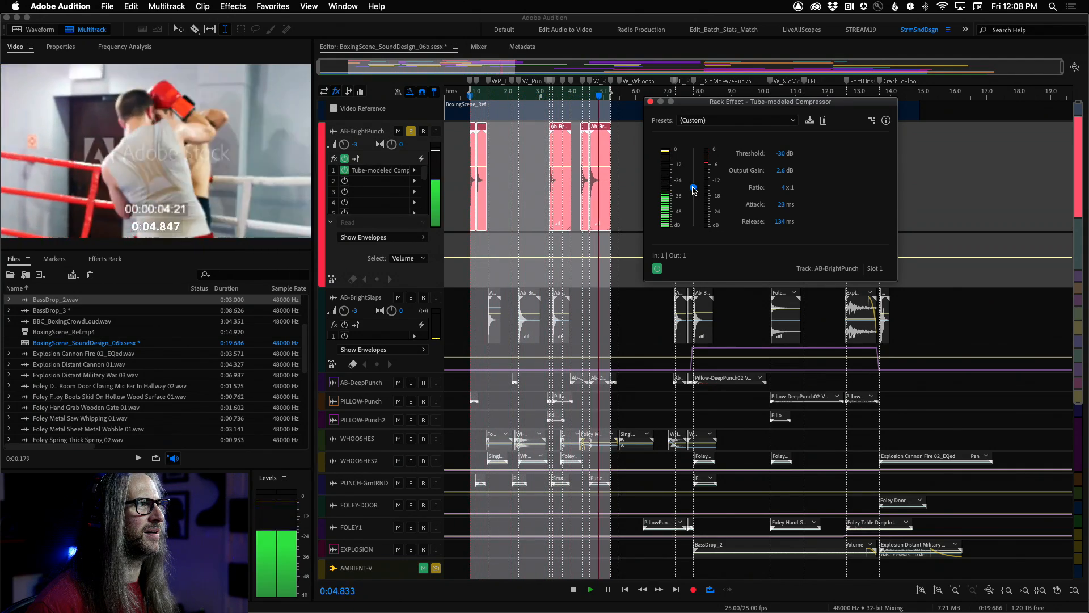
click(657, 268)
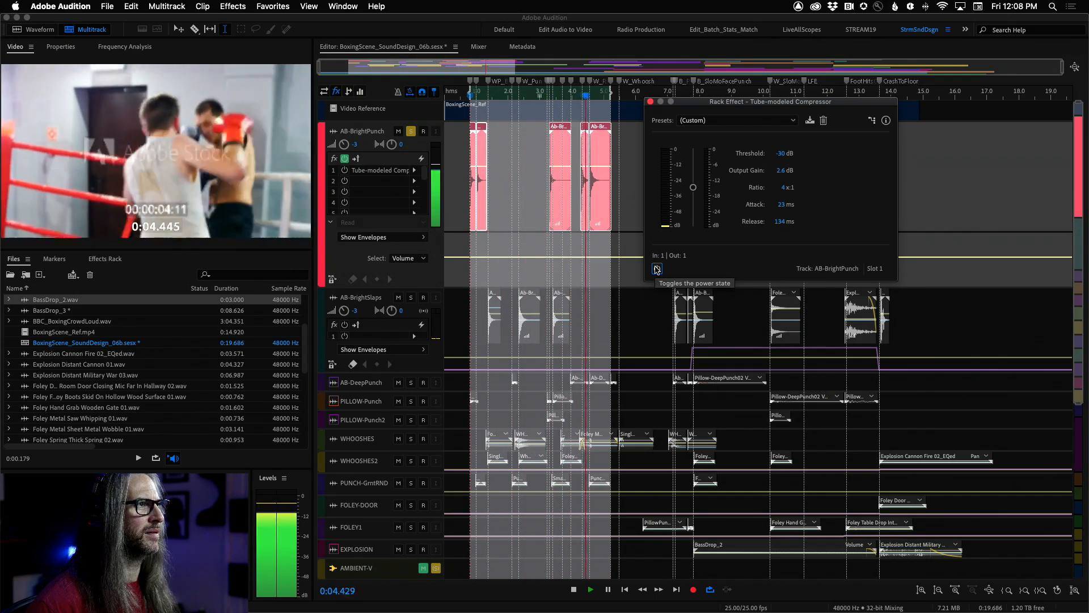
- Re-enable the AB-BrightPunch compressor, set its threshold to -26 dB and play back the range
click(657, 268)
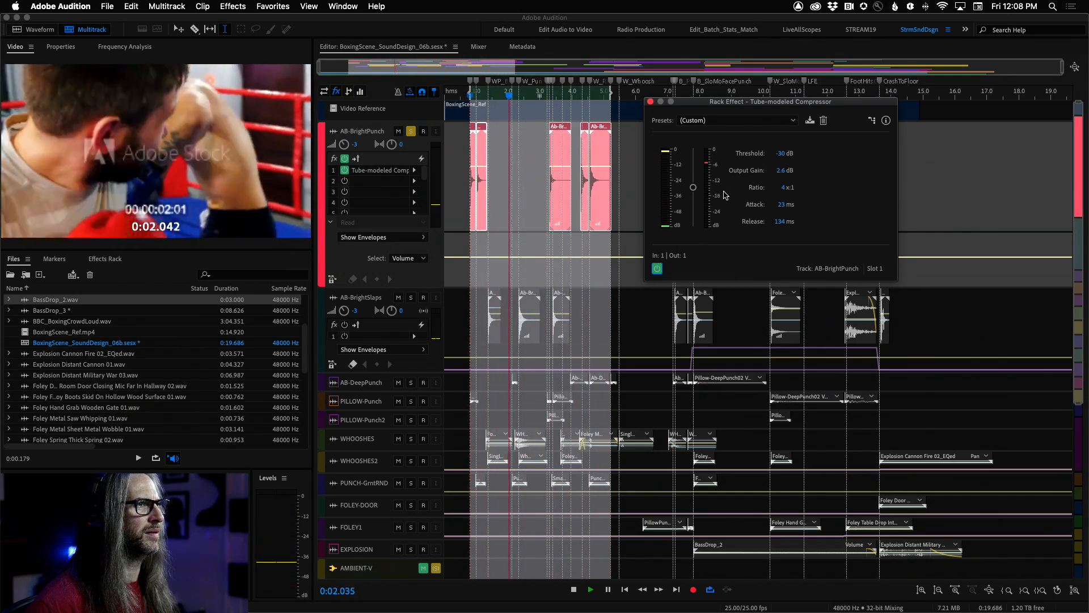
drag(694, 188, 695, 183)
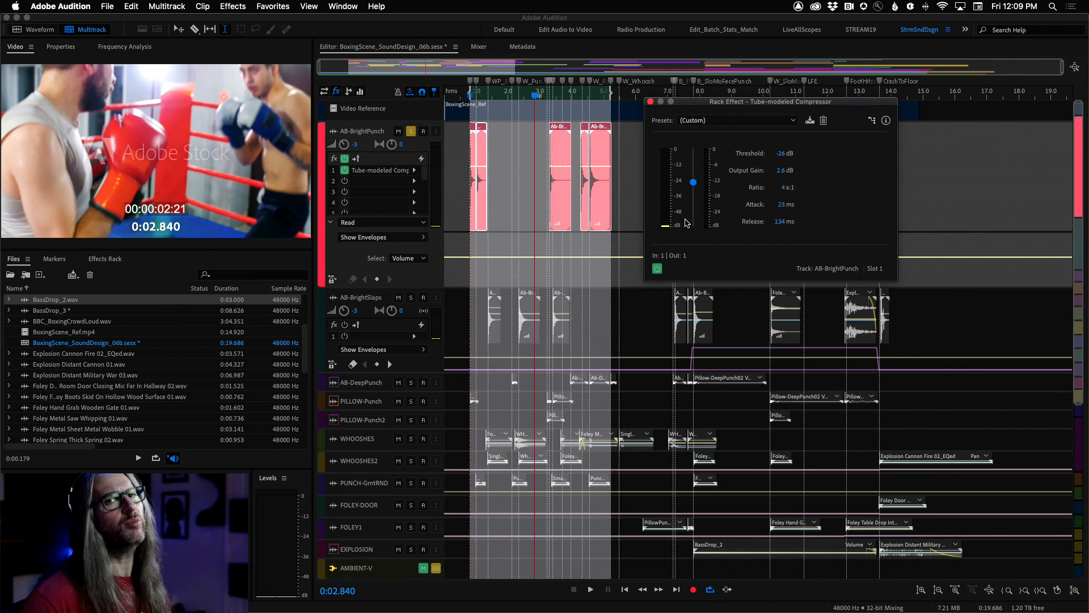
key(space)
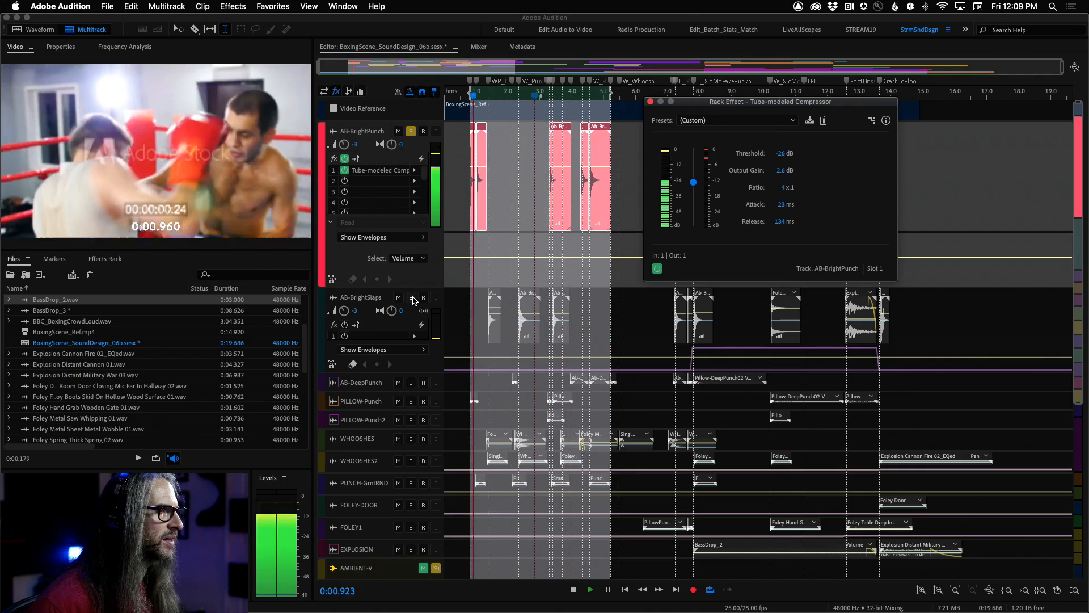
- Solo AB-BrightSlaps as well and add a Tube-modeled Compressor to its first effect slot
click(411, 297)
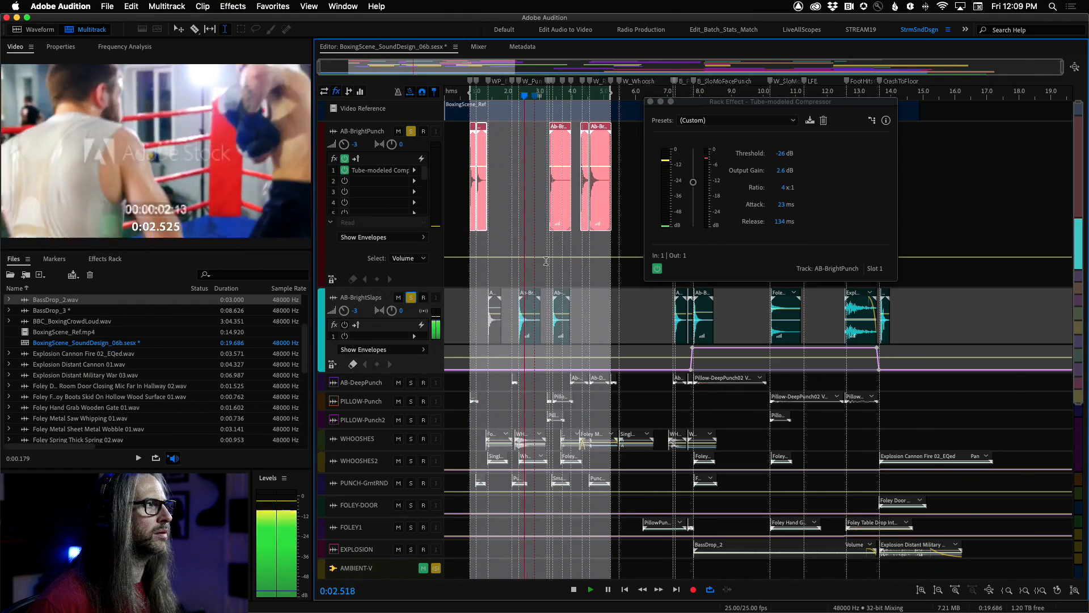
click(651, 101)
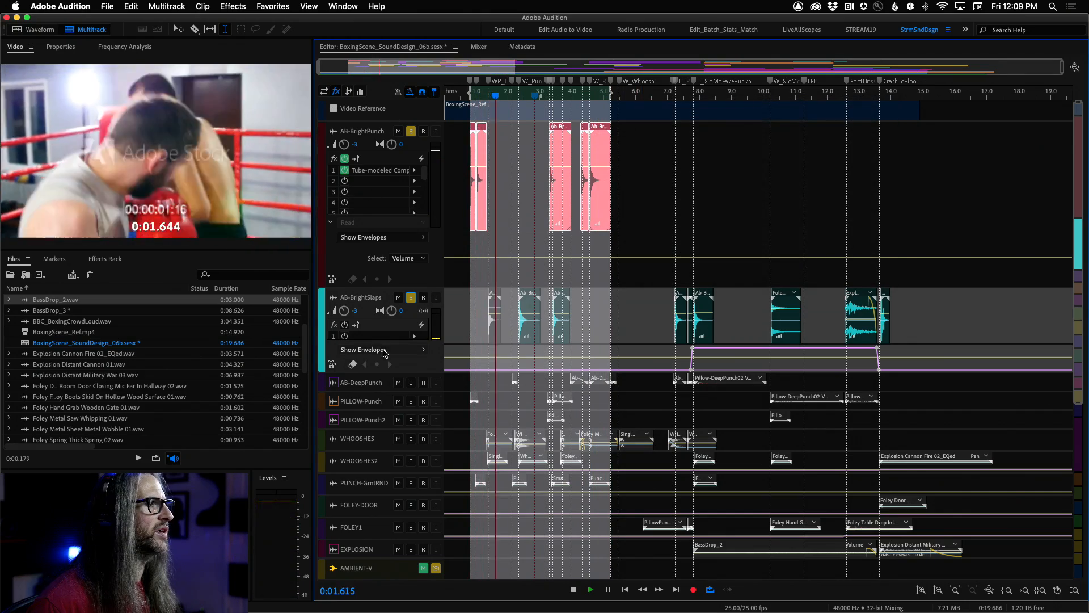
click(414, 336)
mouse_move(463, 379)
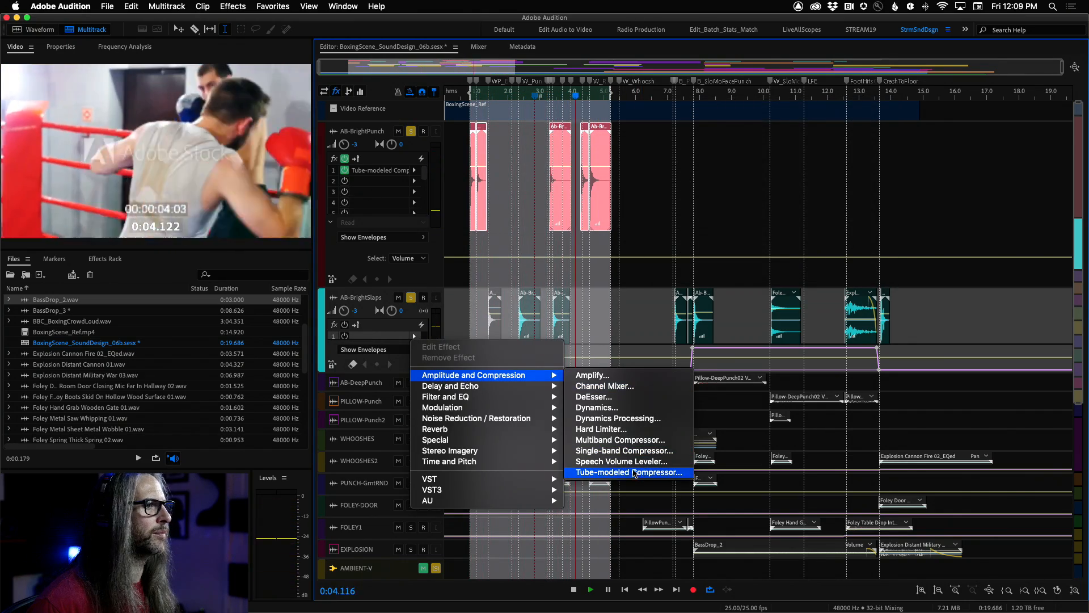
click(624, 472)
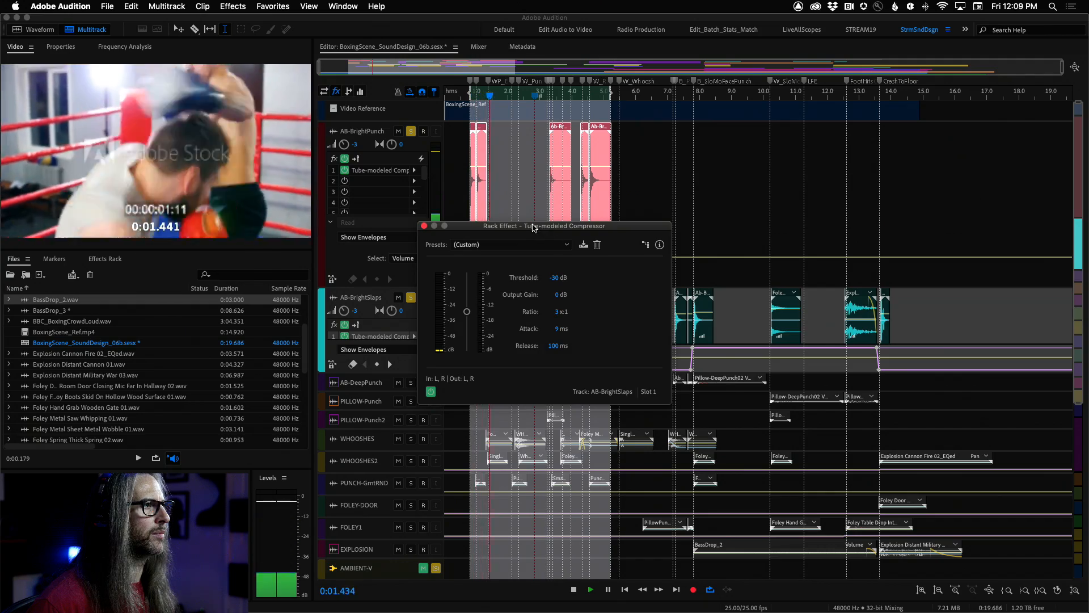
drag(534, 226, 757, 141)
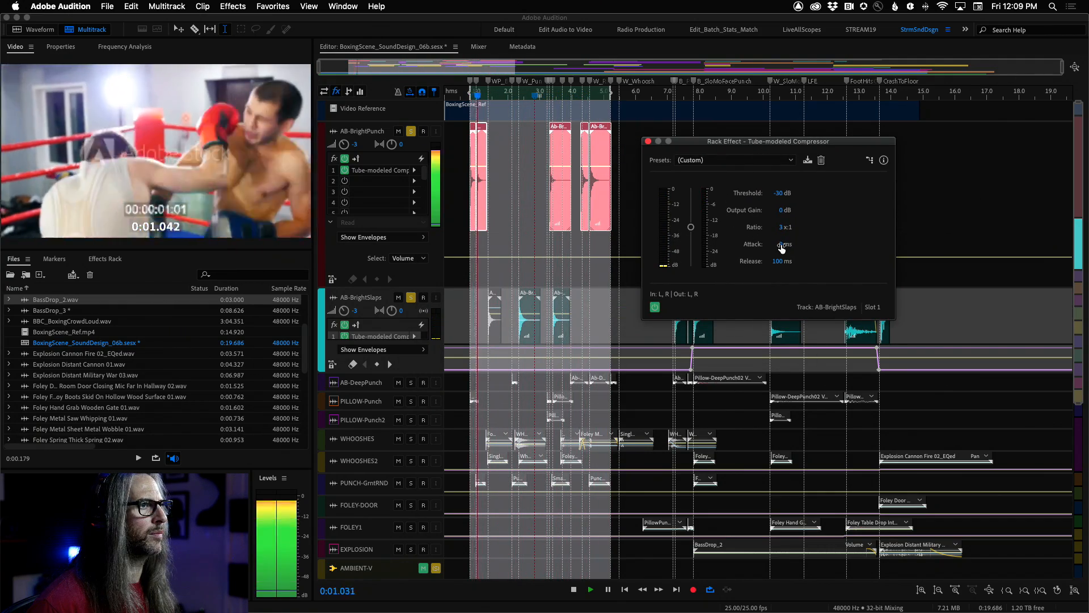
- Set the AB-BrightSlaps compressor's attack to 20 ms and threshold to -20 dB, then bypass and re-enable it to compare
drag(782, 248, 789, 245)
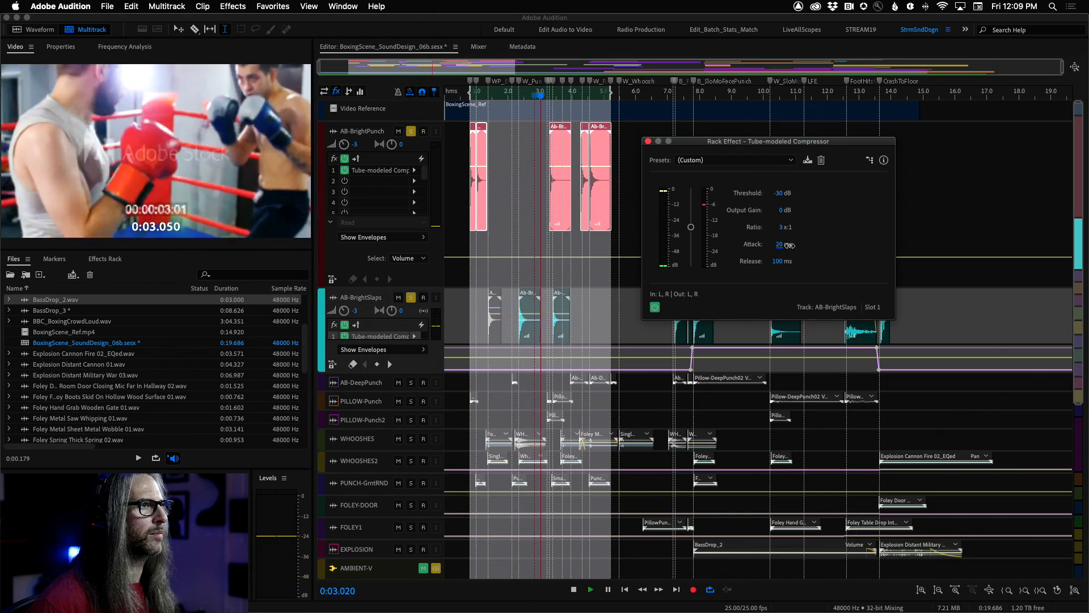
drag(691, 227, 691, 215)
click(656, 308)
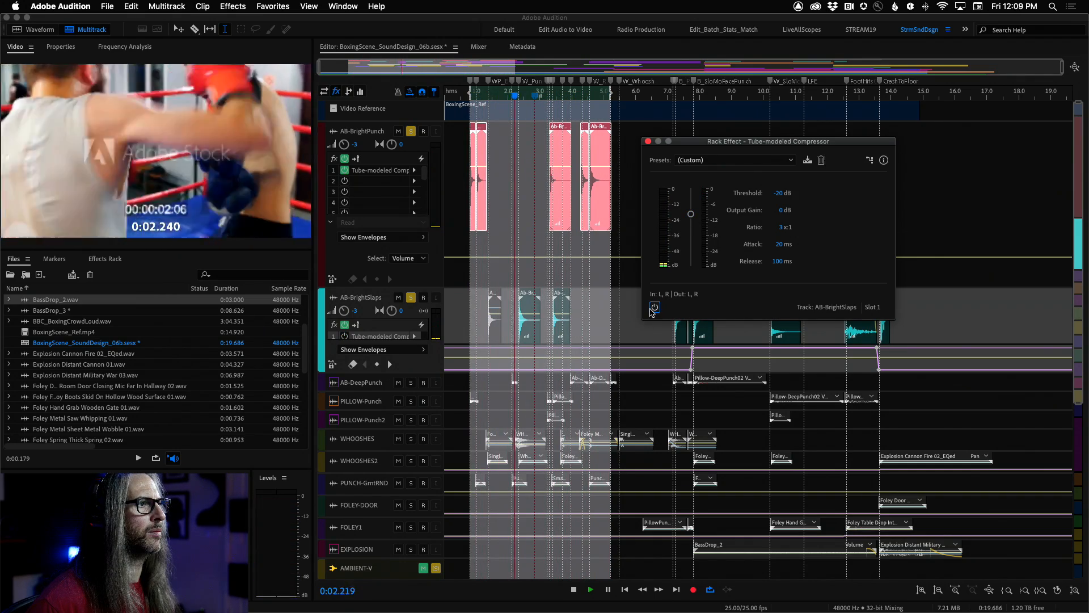
click(655, 308)
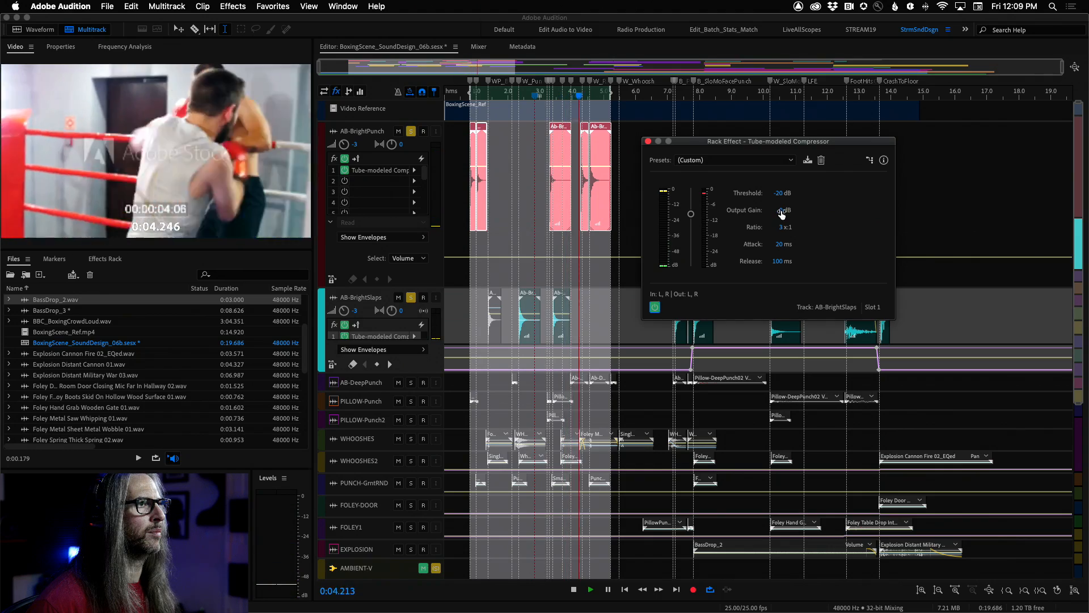
- Set the AB-BrightSlaps compressor's output gain to 1.9 dB, compare it with the bypassed sound, and close the effect
drag(782, 212, 796, 212)
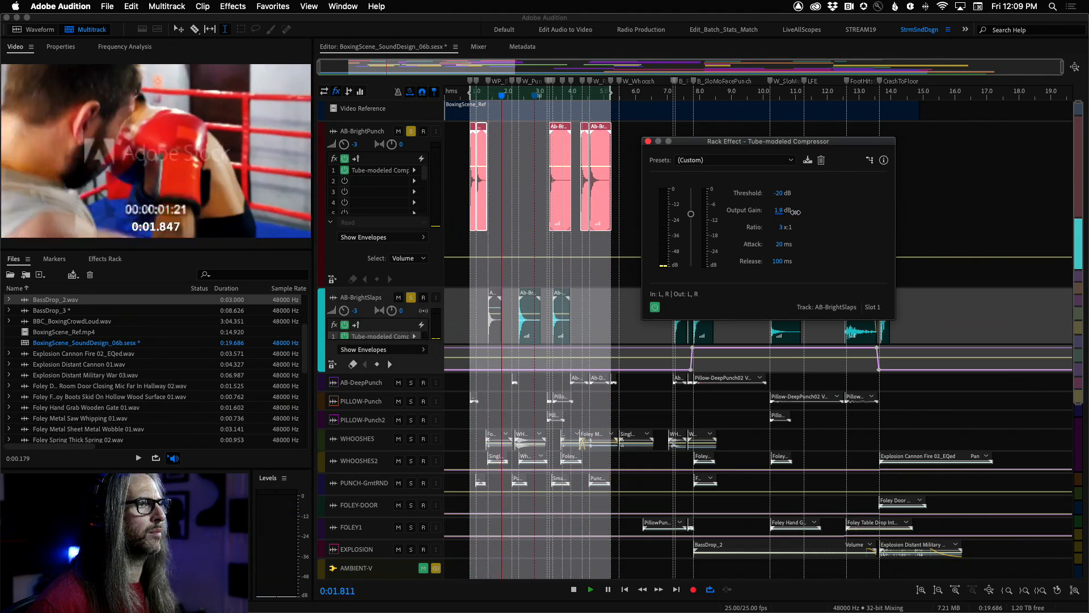
click(656, 308)
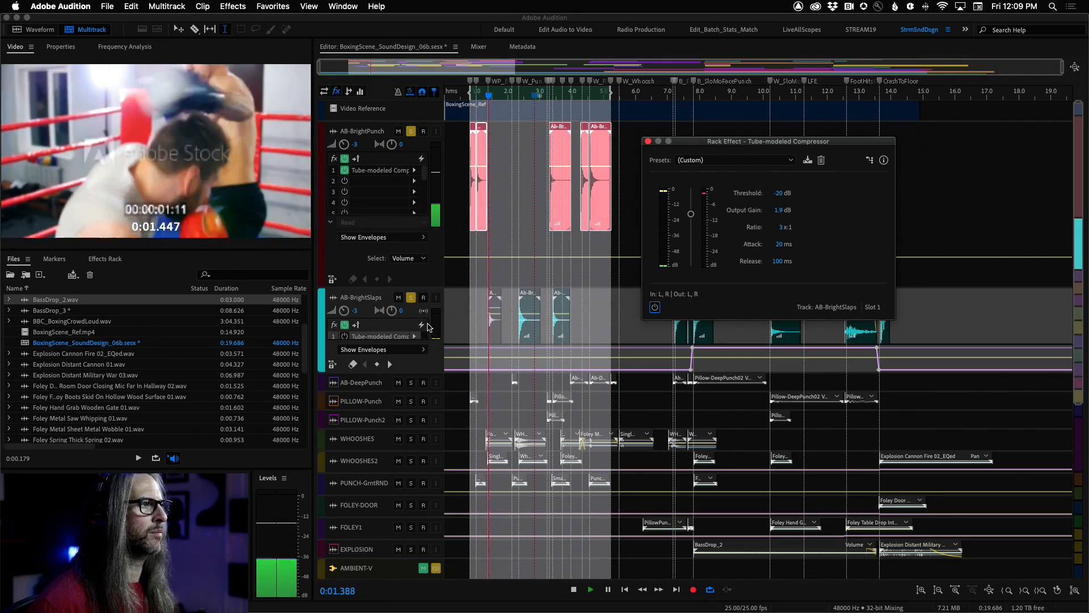
click(654, 307)
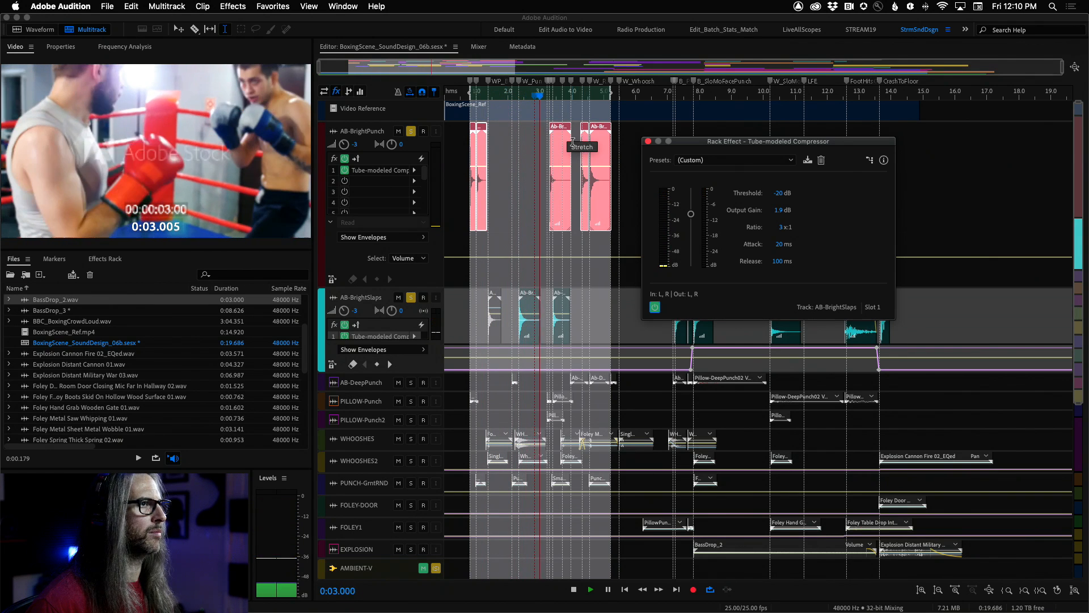
key(space)
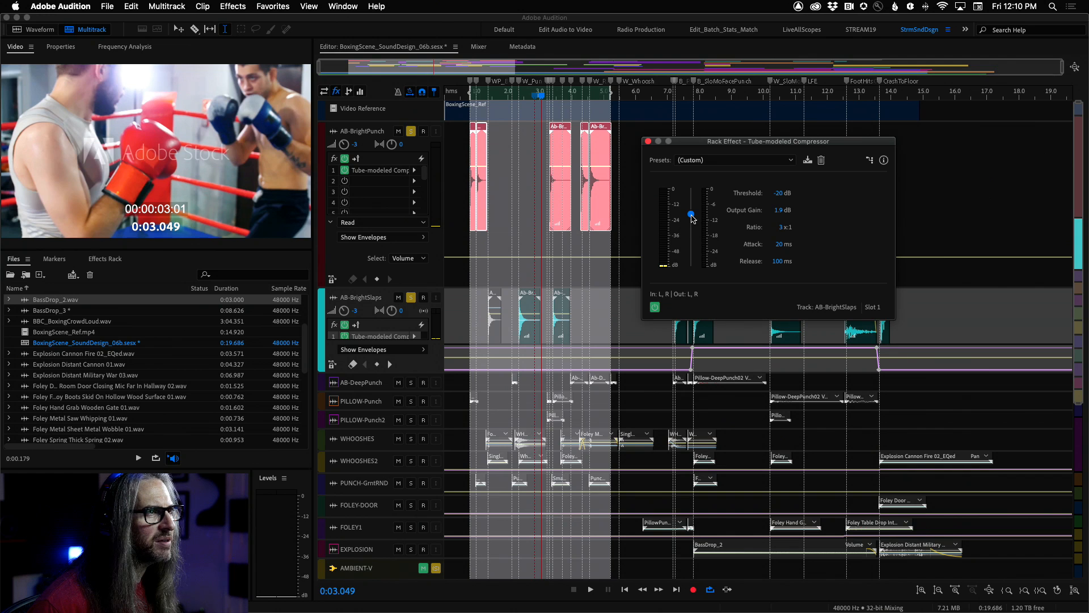
click(648, 142)
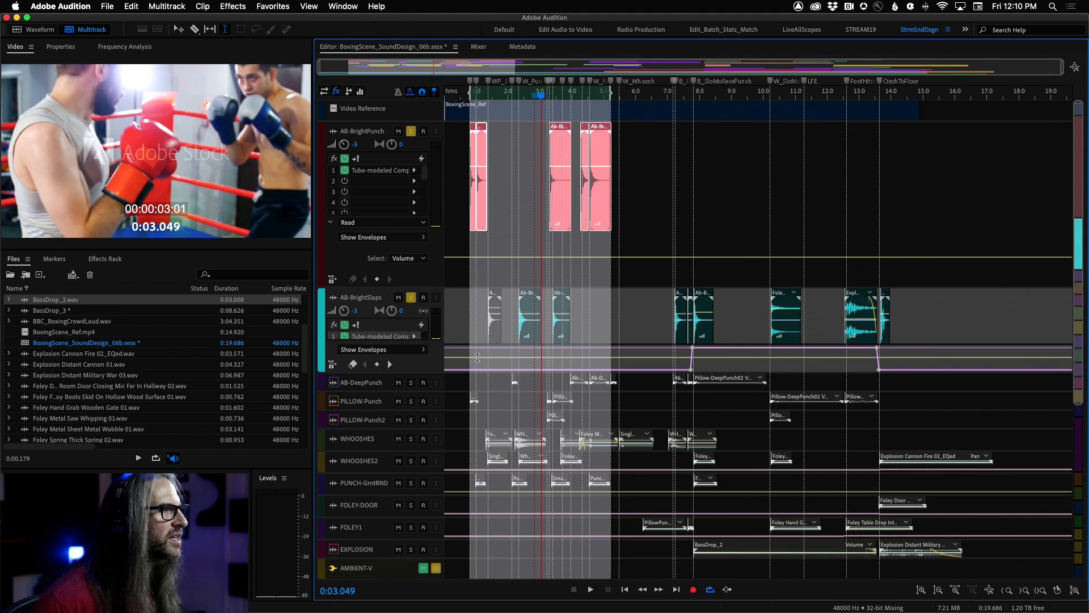
- Unsolo AB-BrightSlaps and AB-BrightPunch and audition the range with all the tracks
click(411, 298)
click(412, 132)
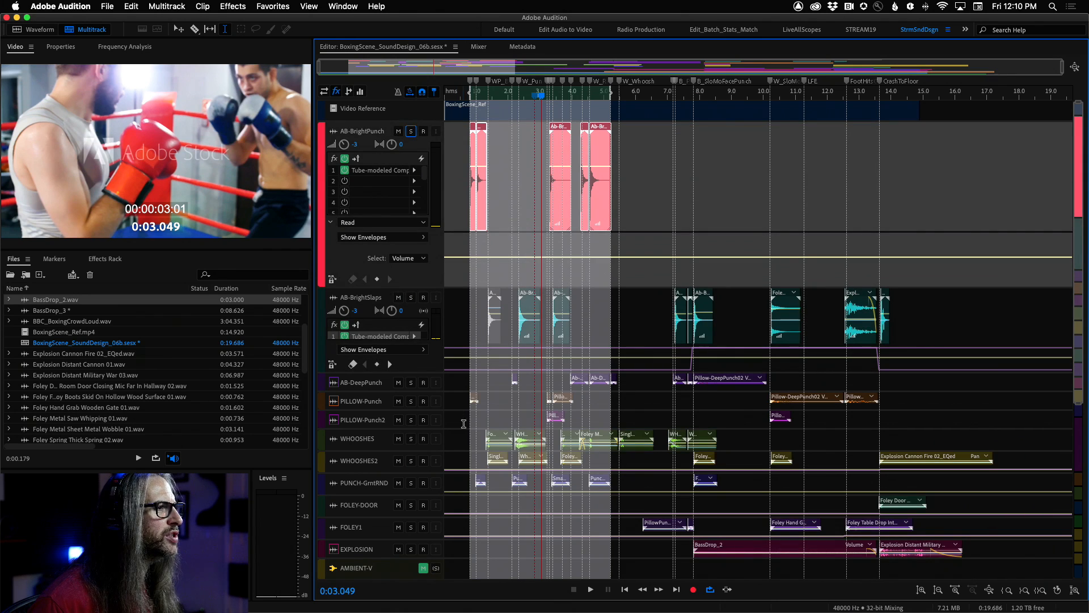
key(space)
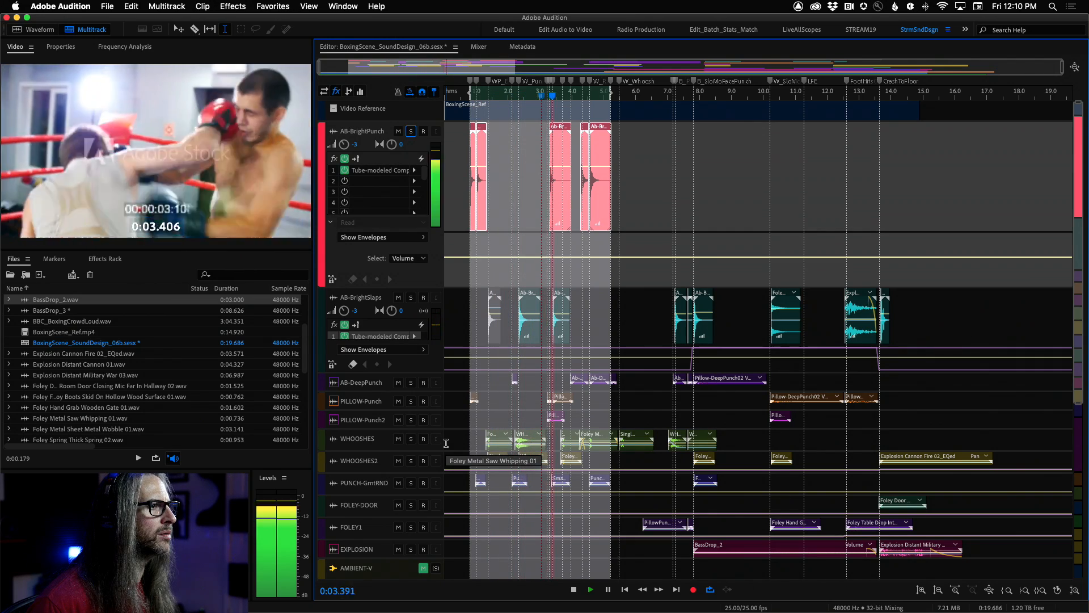
key(space)
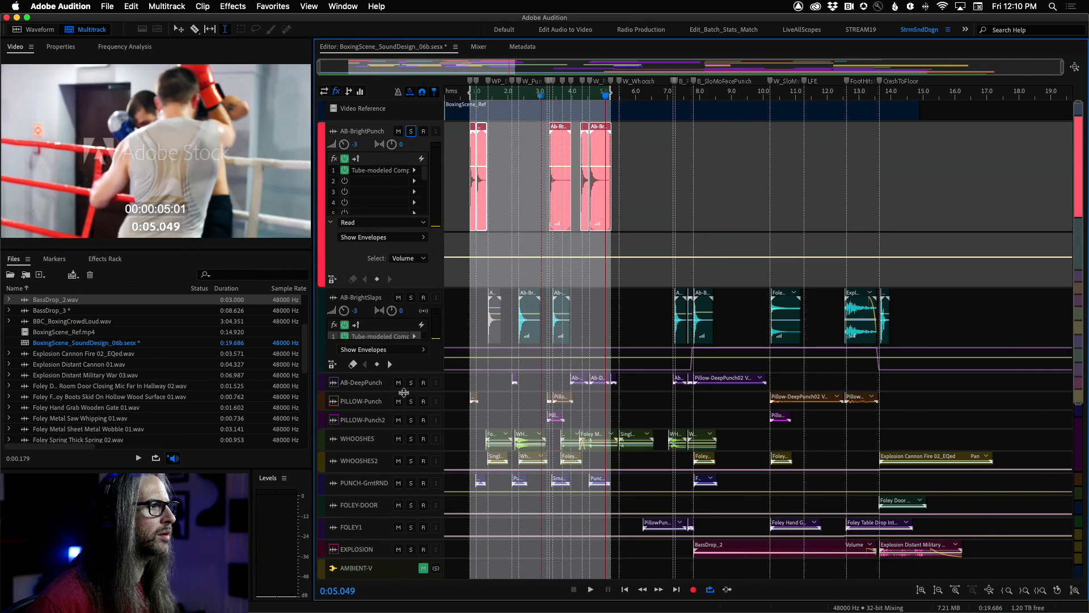
- Increase the AB-DeepPunch track's height and place the playhead at about 0:02.487
click(404, 393)
drag(404, 393, 404, 450)
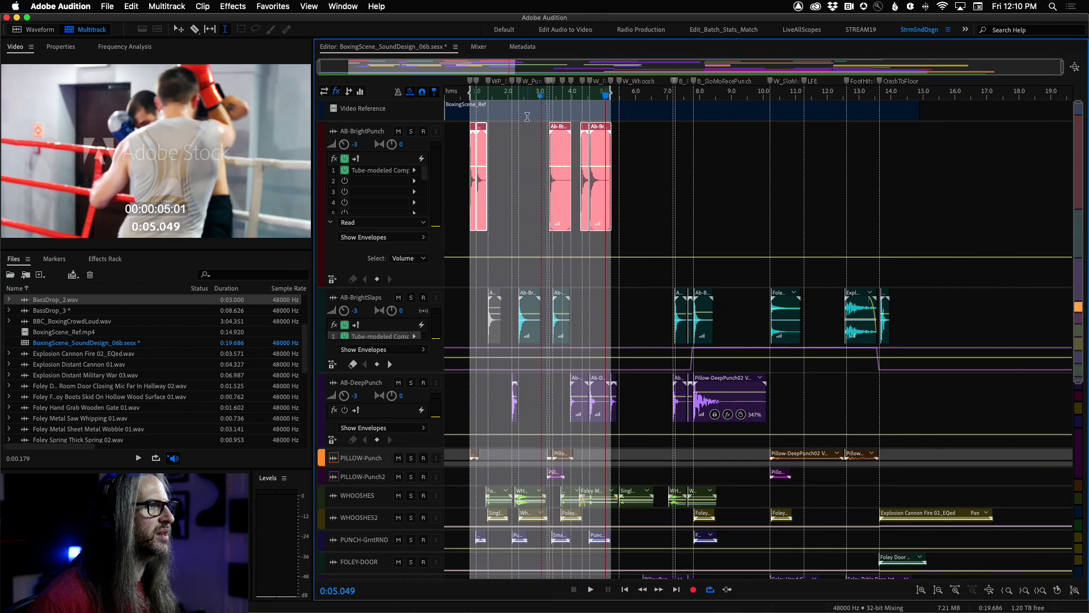
click(523, 94)
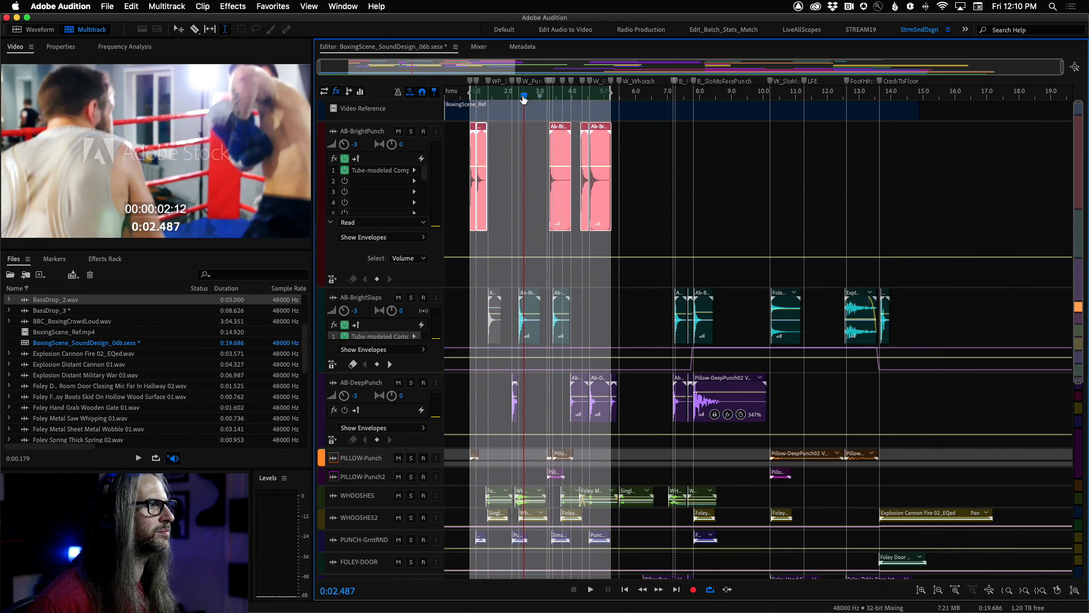
- Set the volume of the AB-BrightPunch and AB-BrightSlaps tracks to -2.4 dB and play the mix to check it
click(343, 145)
drag(343, 144, 344, 140)
click(343, 311)
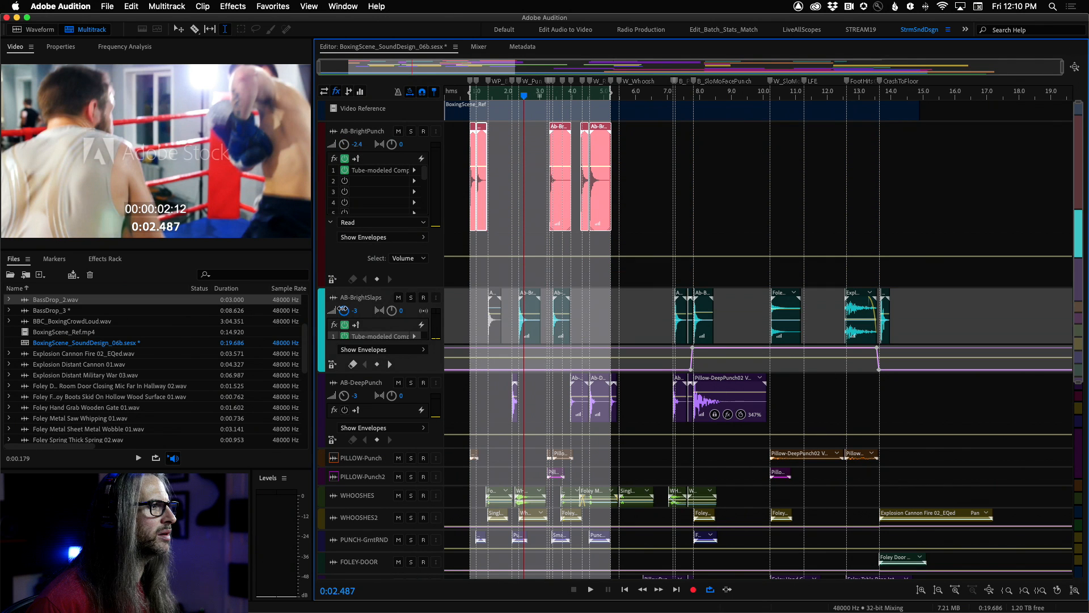
drag(343, 311, 342, 305)
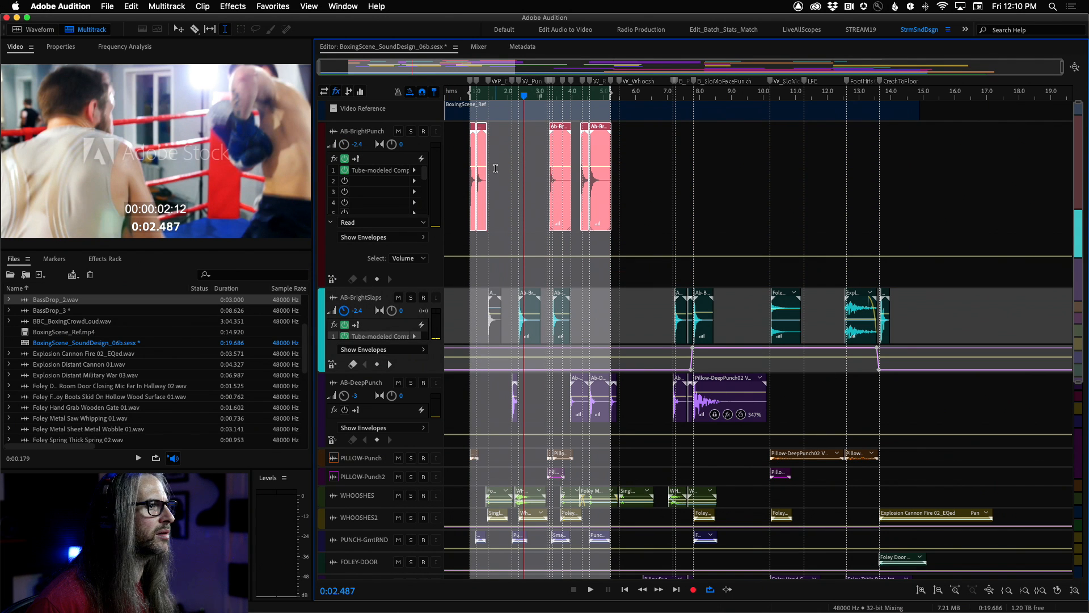
key(space)
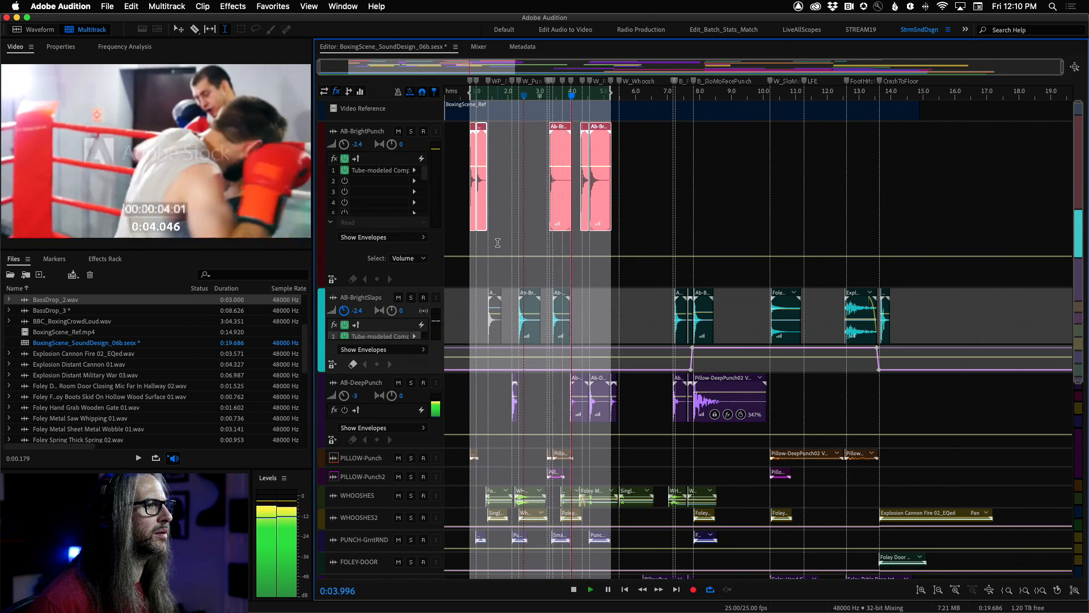
key(space)
- Solo AB-DeepPunch, narrow the time selection to its clips from about 4.0 to 5.4 s, audition them, and enlarge the track to show its effect slots
click(411, 382)
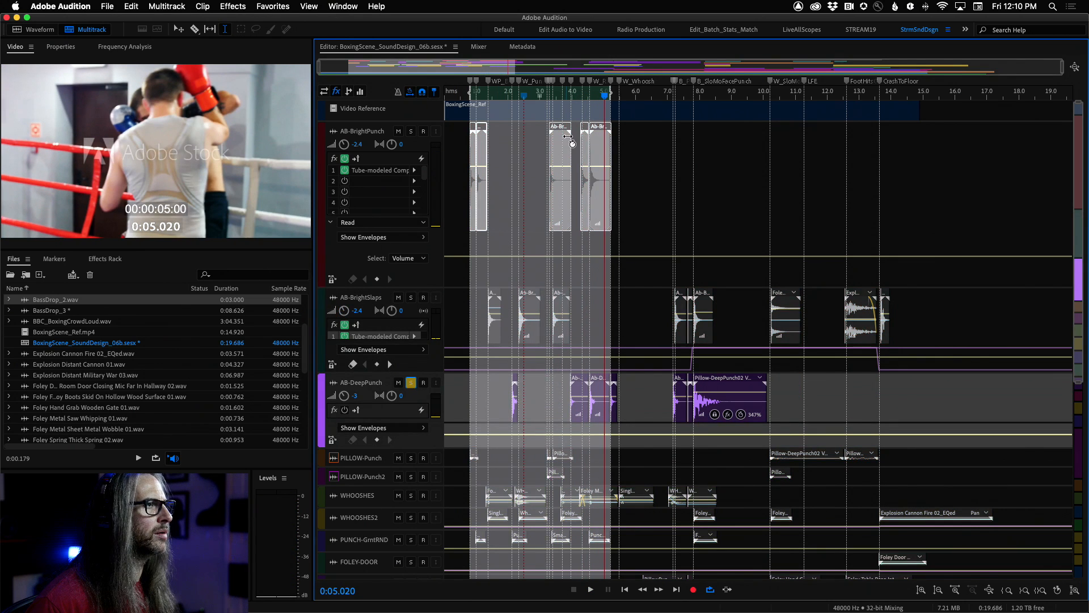
drag(470, 98, 617, 92)
key(space)
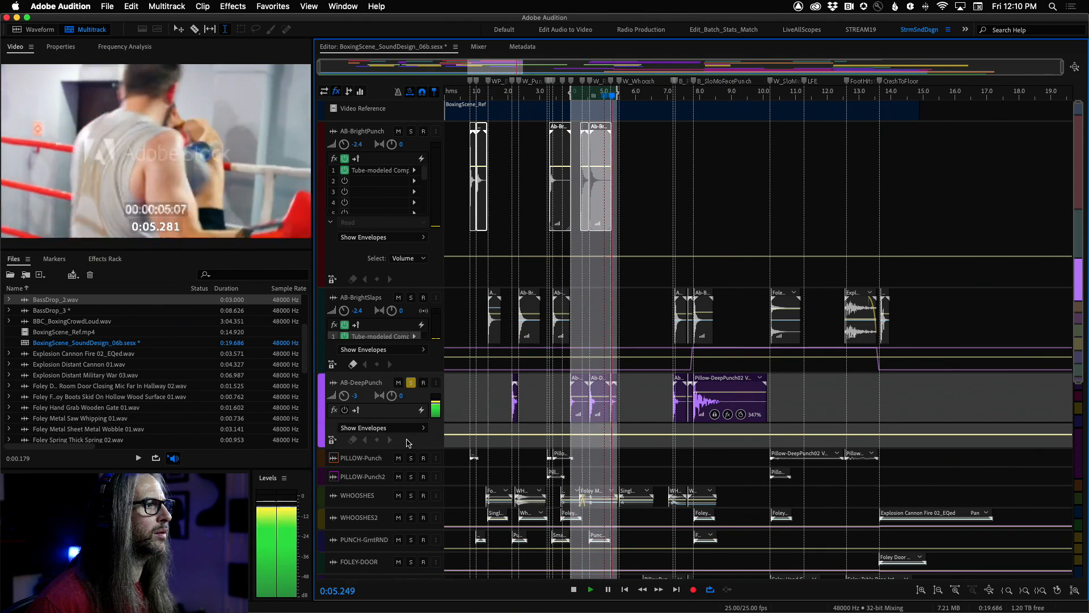
drag(409, 447, 421, 496)
key(space)
- Add a Tube-modeled Compressor to the first effect slot of AB-DeepPunch
click(414, 421)
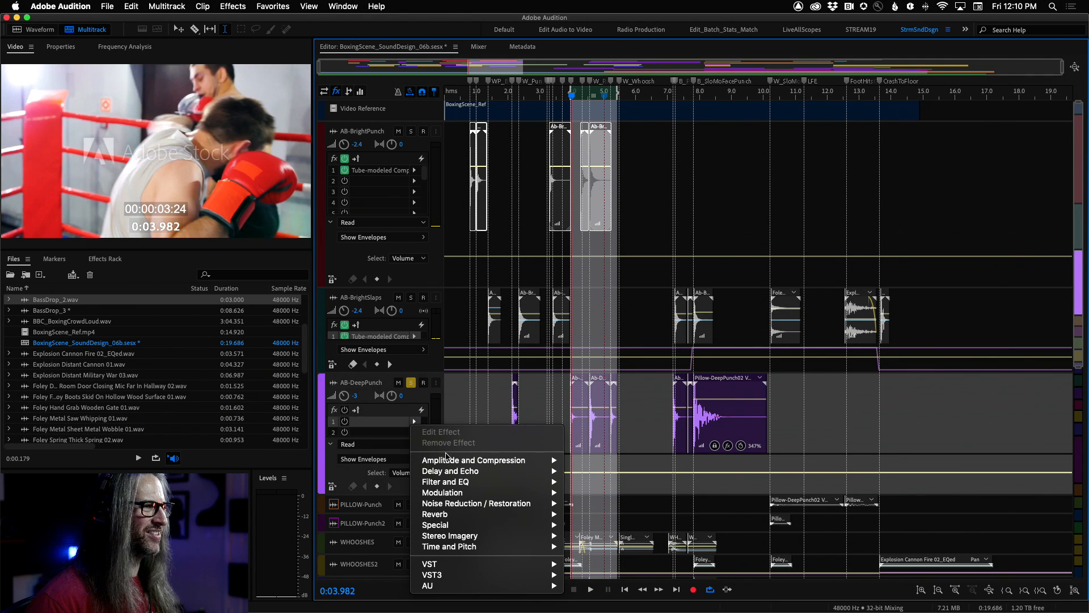
mouse_move(449, 461)
click(640, 558)
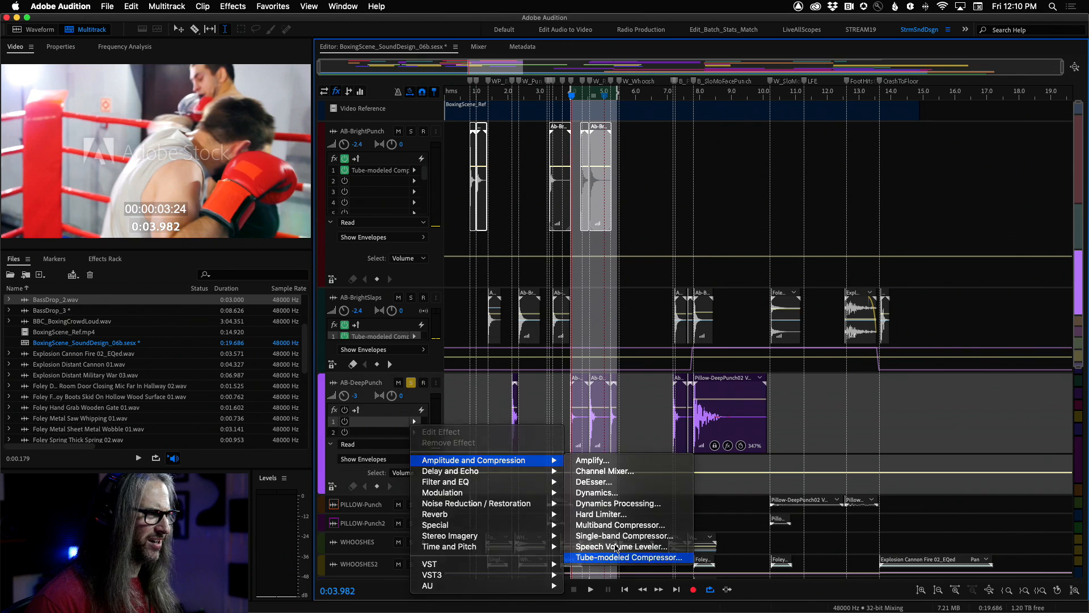
drag(697, 169, 766, 163)
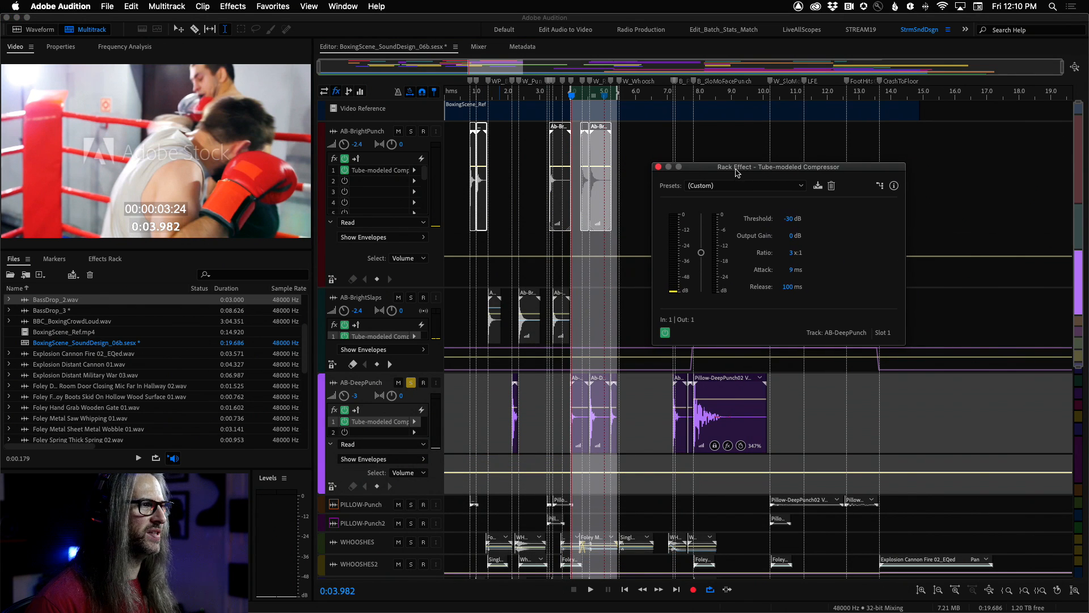
- During playback, set the AB-DeepPunch compressor's threshold to -20 dB, ratio to 2:1 and attack to 18 ms
key(space)
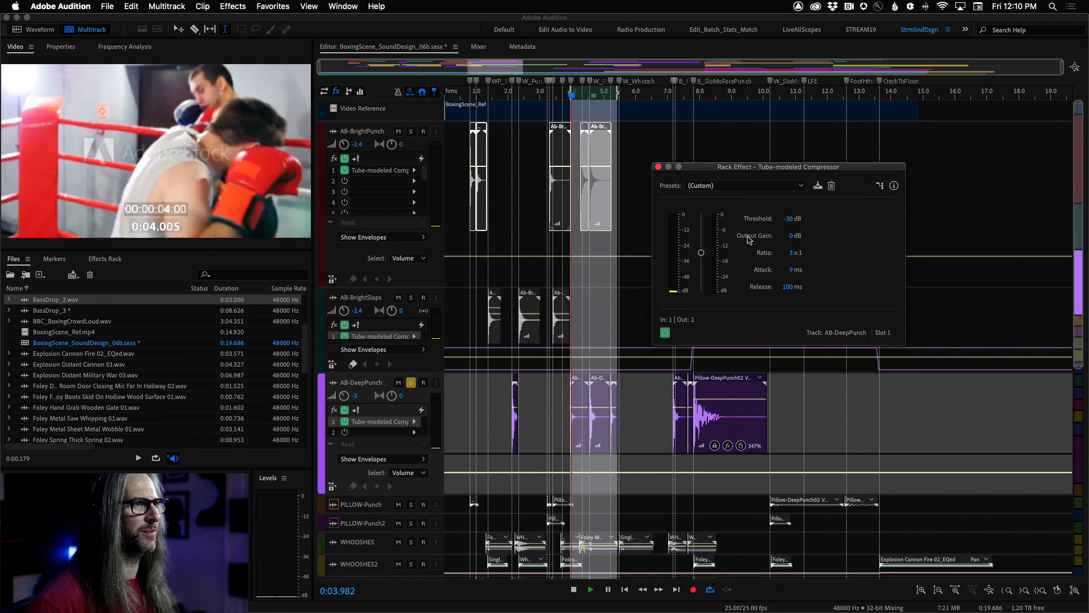
drag(701, 252, 702, 230)
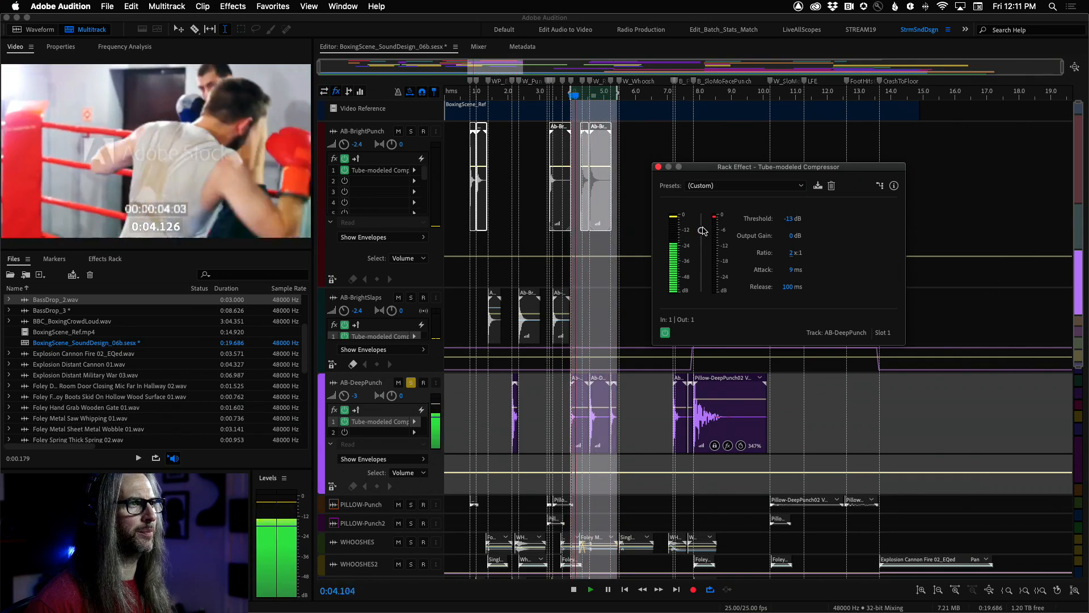
drag(702, 231, 704, 241)
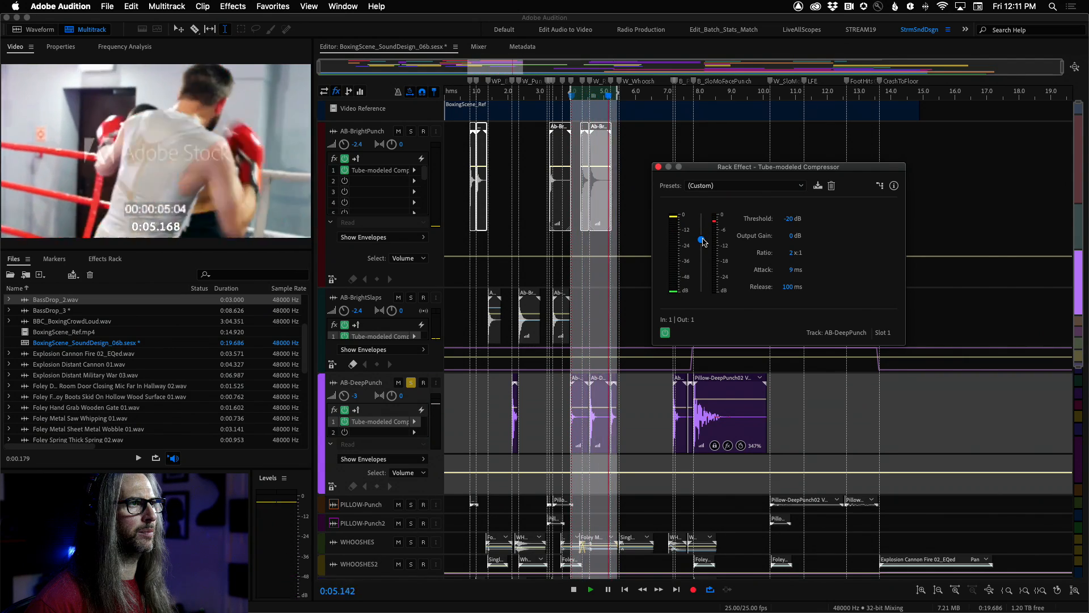
drag(793, 270, 800, 271)
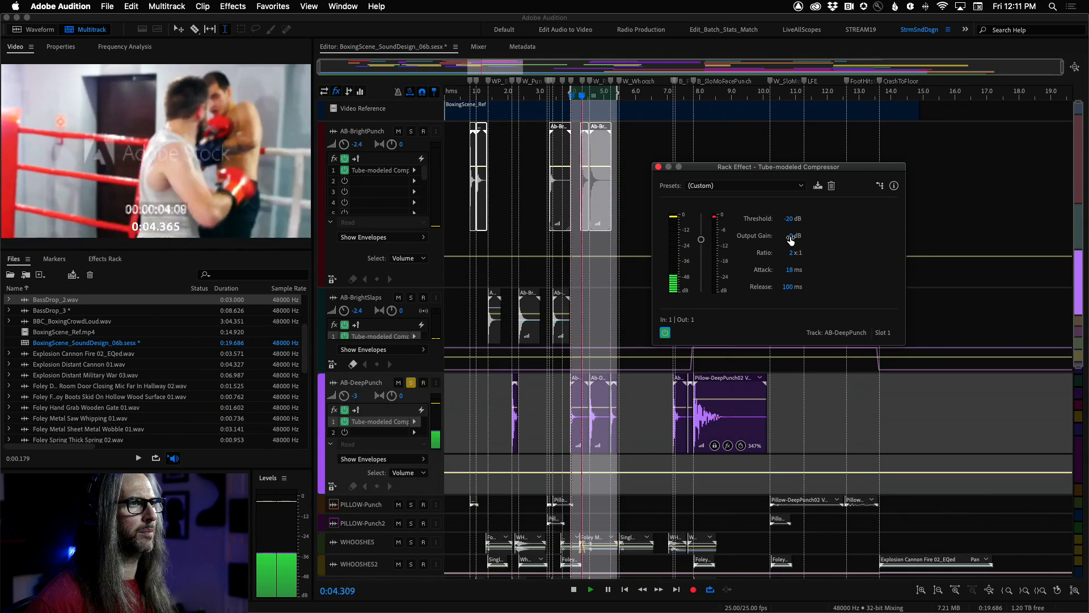
- Set the AB-DeepPunch compressor's output gain to 1.9 dB, and bypass and re-enable it to compare the sound
drag(792, 236, 809, 239)
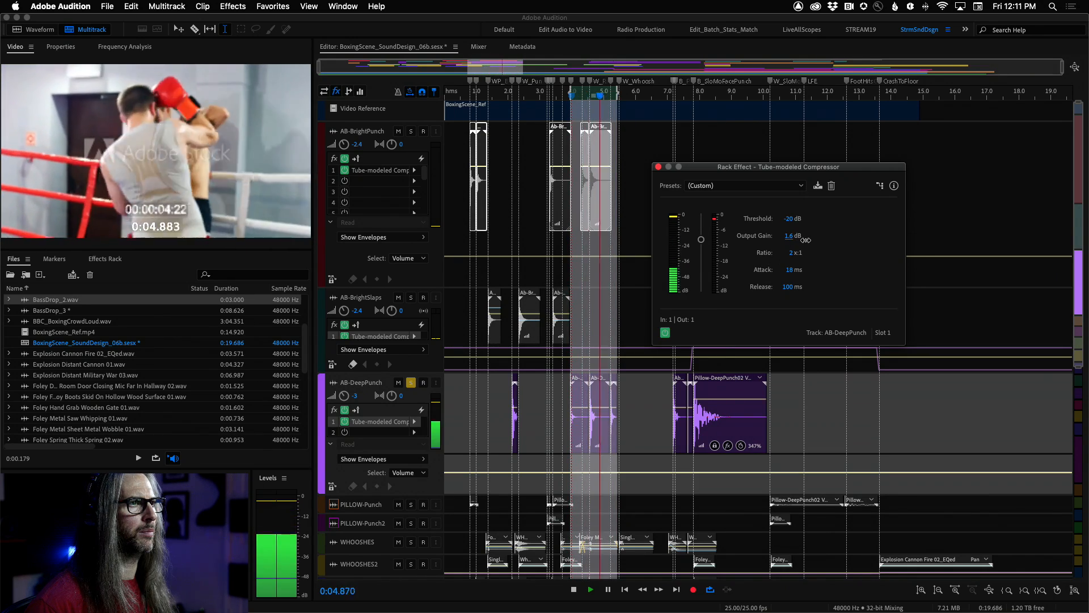
click(665, 333)
click(665, 333)
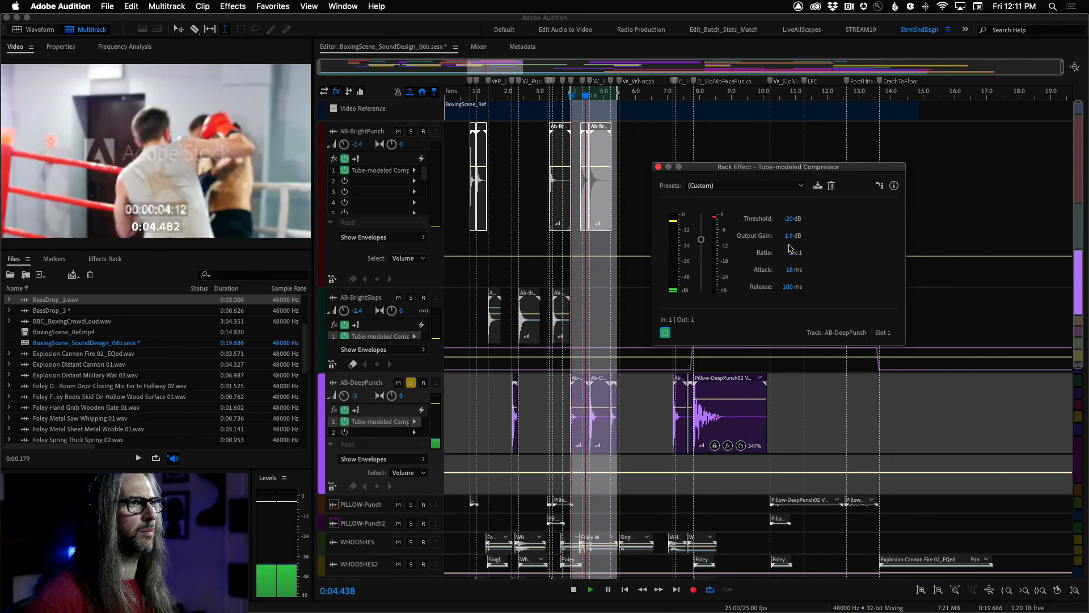
- Raise the AB-DeepPunch compressor's output gain to about 2.6 dB, close its window, unsolo the track and shrink all tracks to fit
drag(791, 236, 799, 244)
key(space)
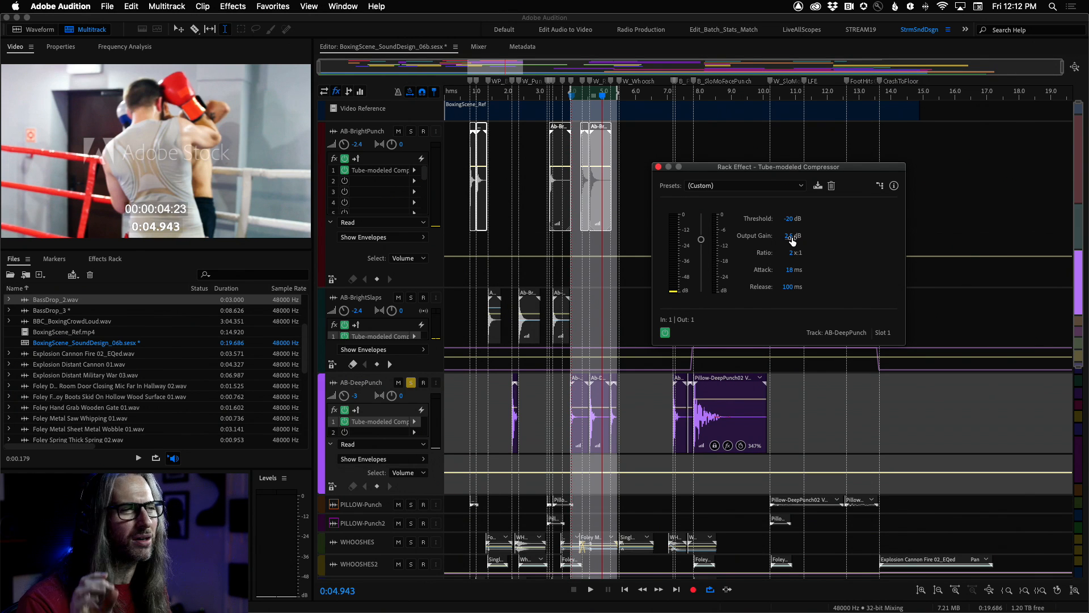
click(659, 167)
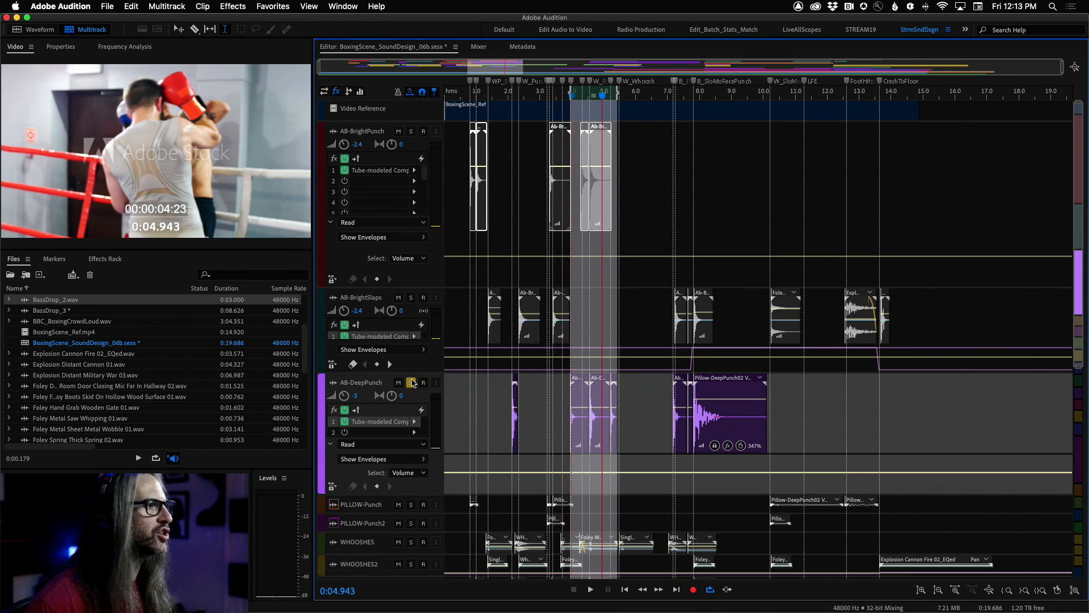
click(411, 383)
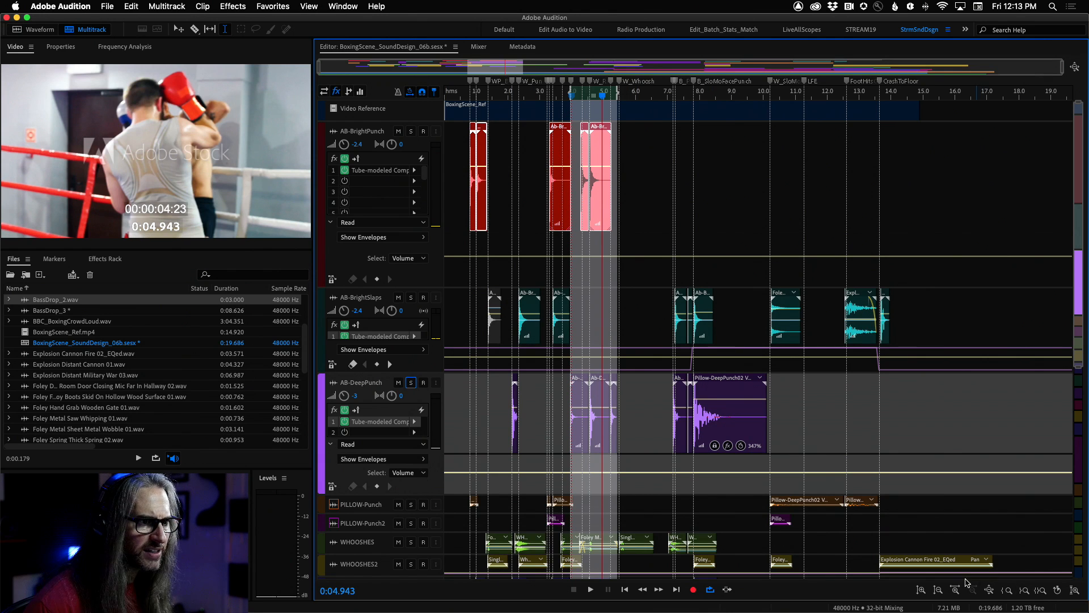
click(989, 590)
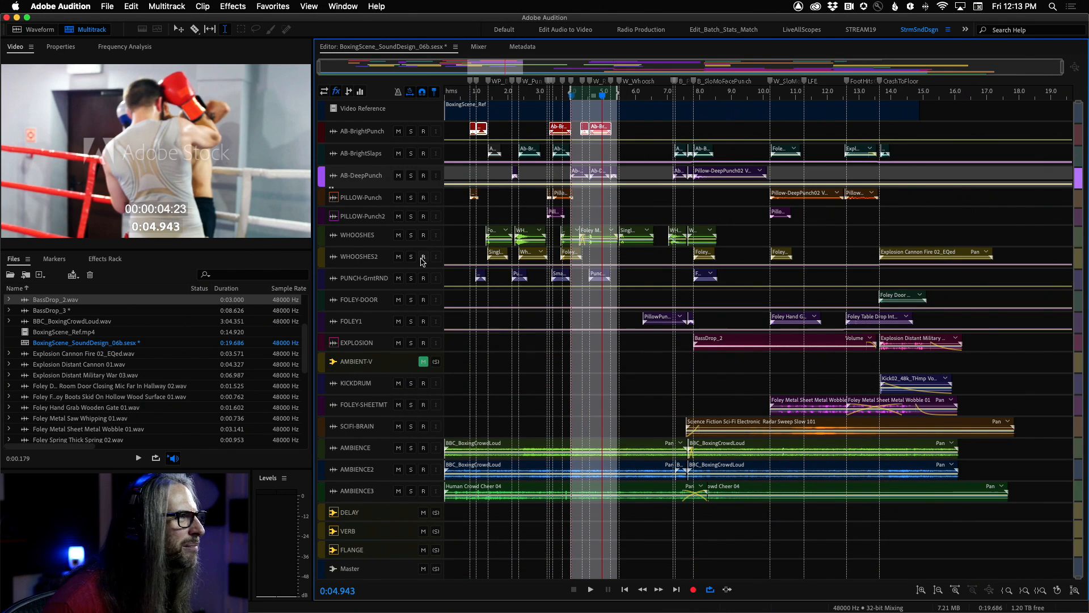
- Solo the WHOOSHES track, clear the time selection, and audition the whooshes from about 1.1 s
click(411, 235)
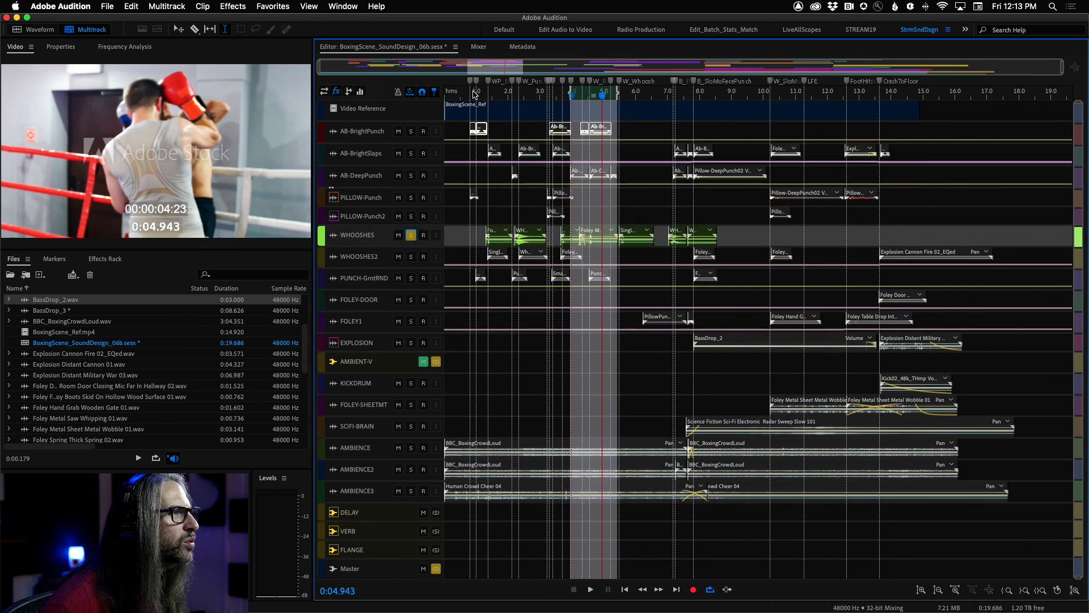
click(477, 96)
key(space)
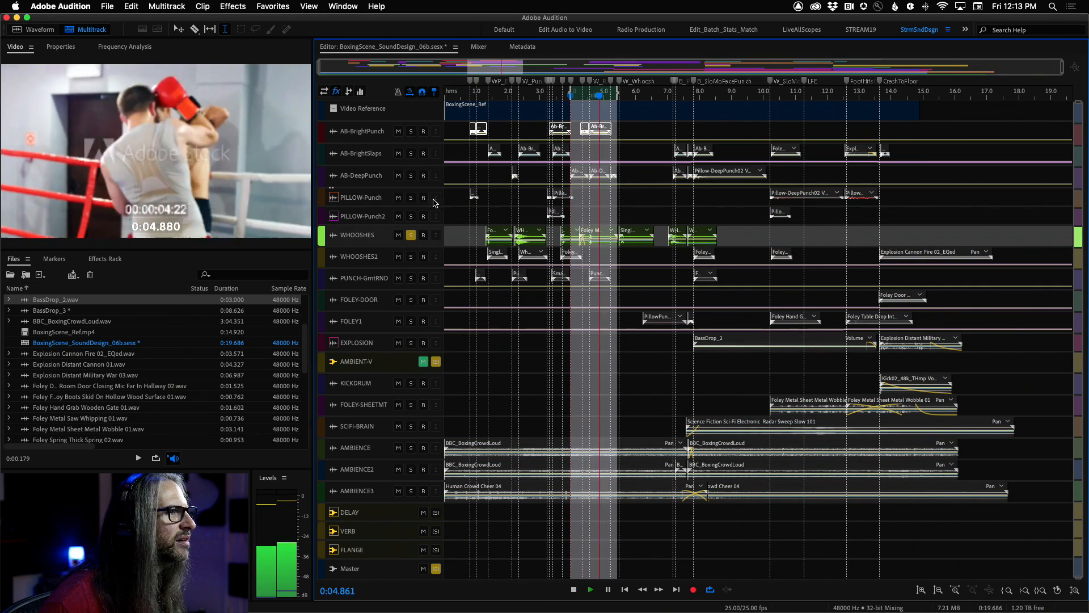
key(g)
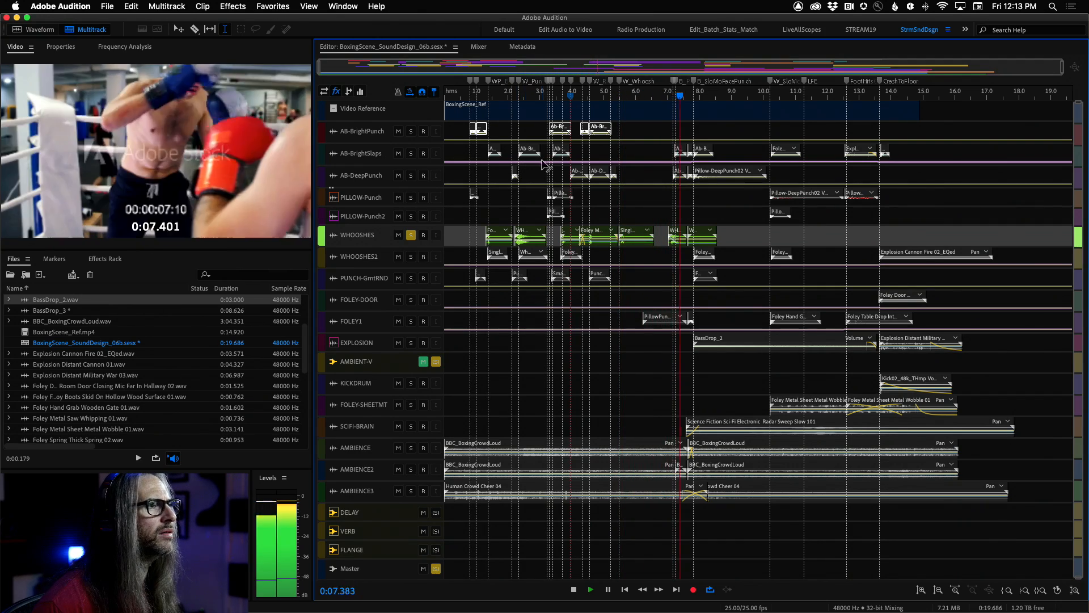
click(480, 95)
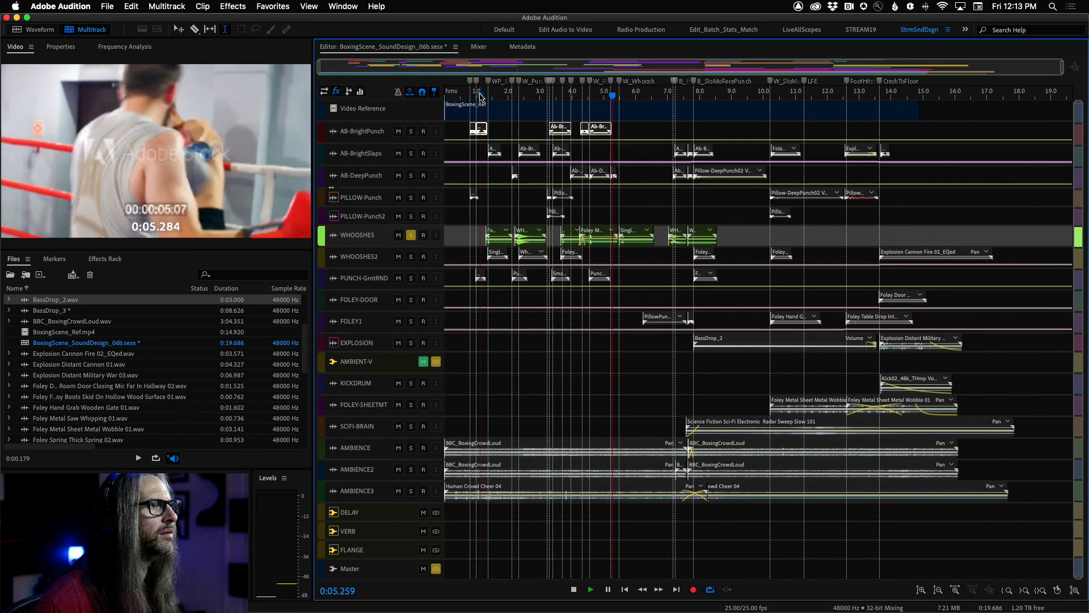
key(space)
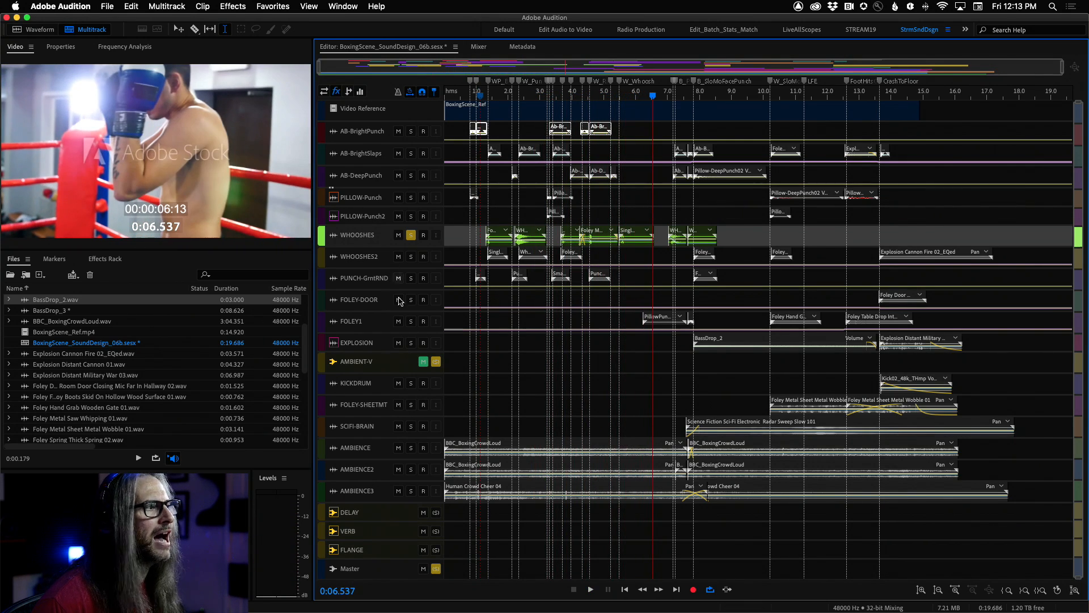
- Unmute the AMBIENT-V bus and audition the soloed whooshes from about 1.2 s
click(424, 363)
click(483, 94)
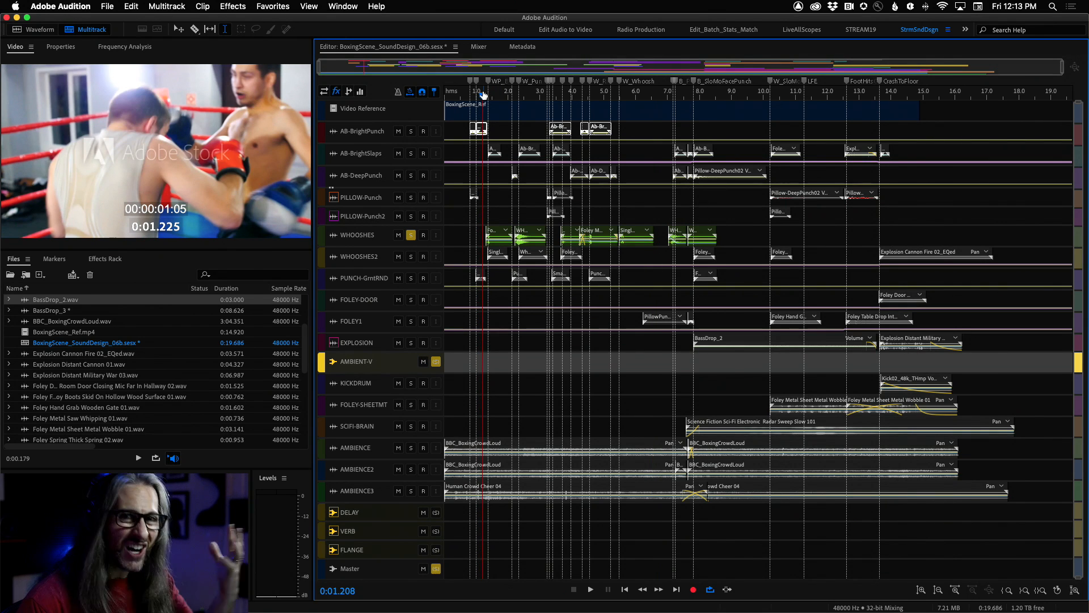
key(space)
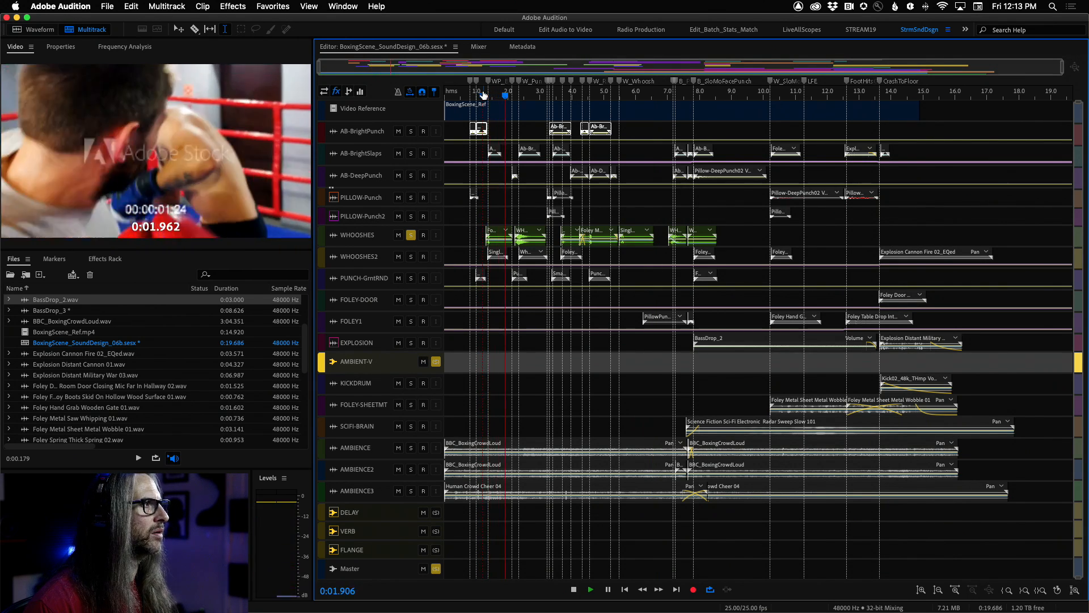
key(space)
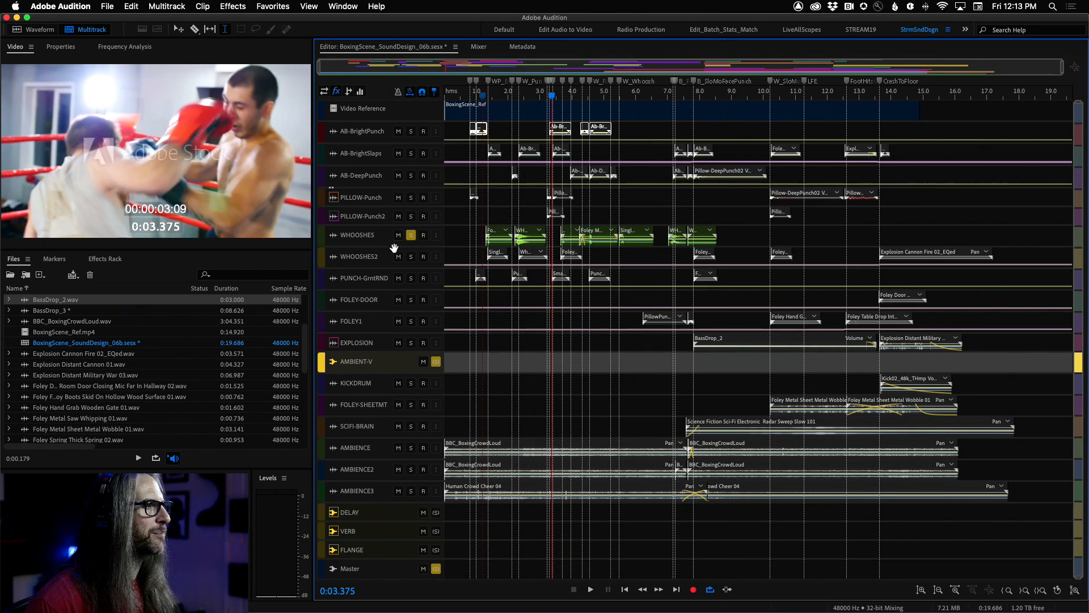
- Enlarge the WHOOSHES track to show its waveforms and audition its clips from about 1.9 s
drag(399, 245, 399, 365)
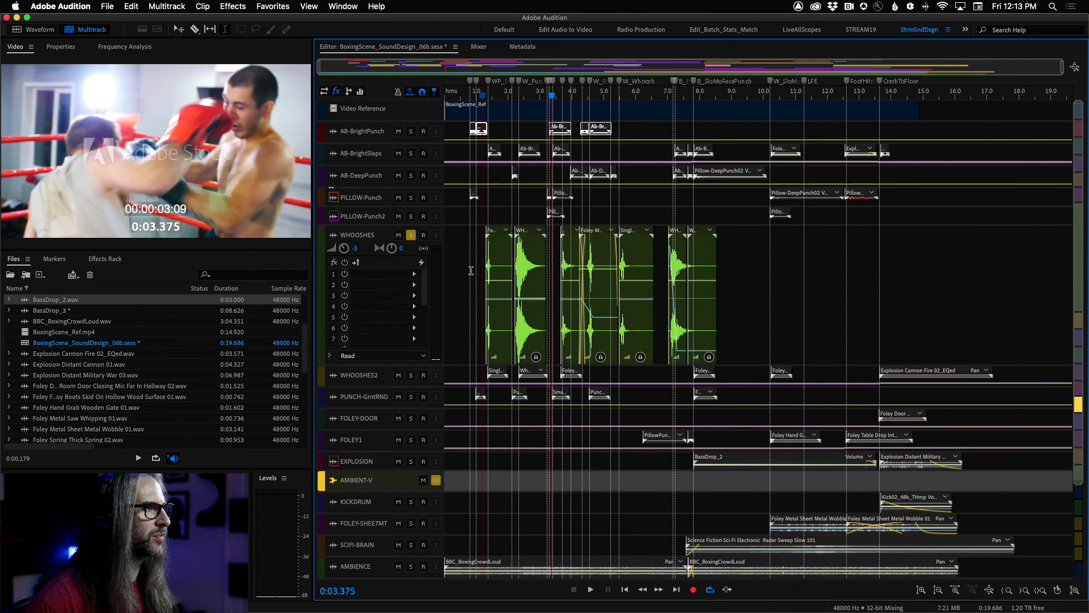
click(501, 91)
key(space)
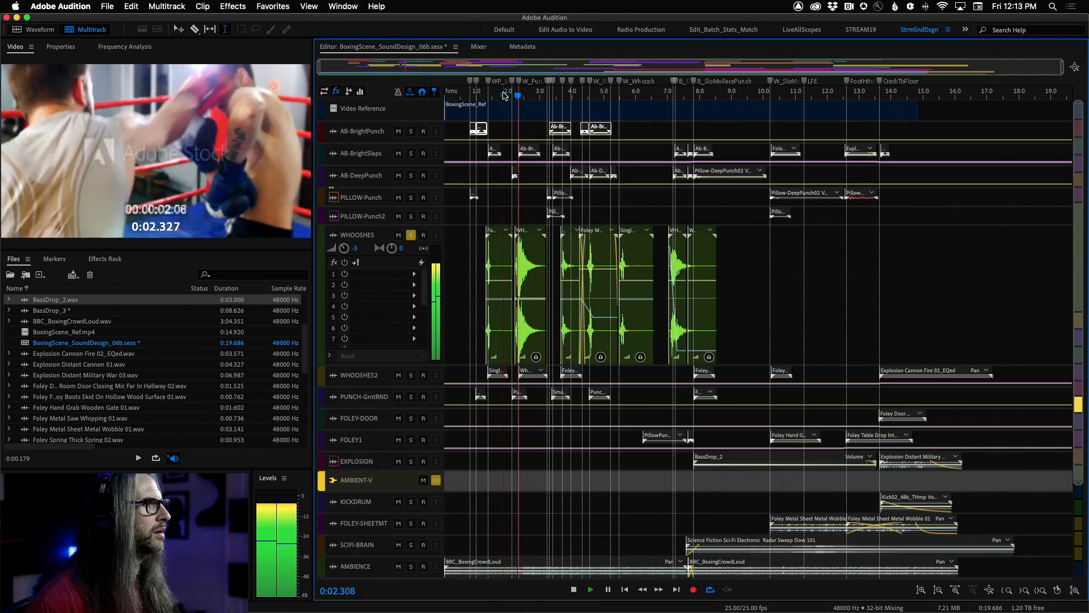
key(space)
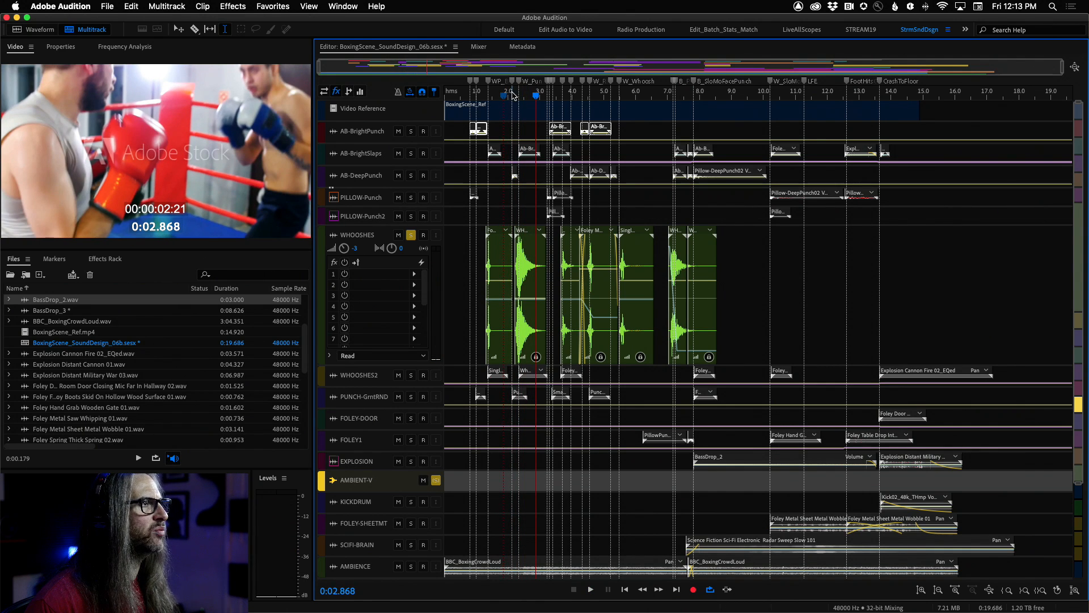
key(space)
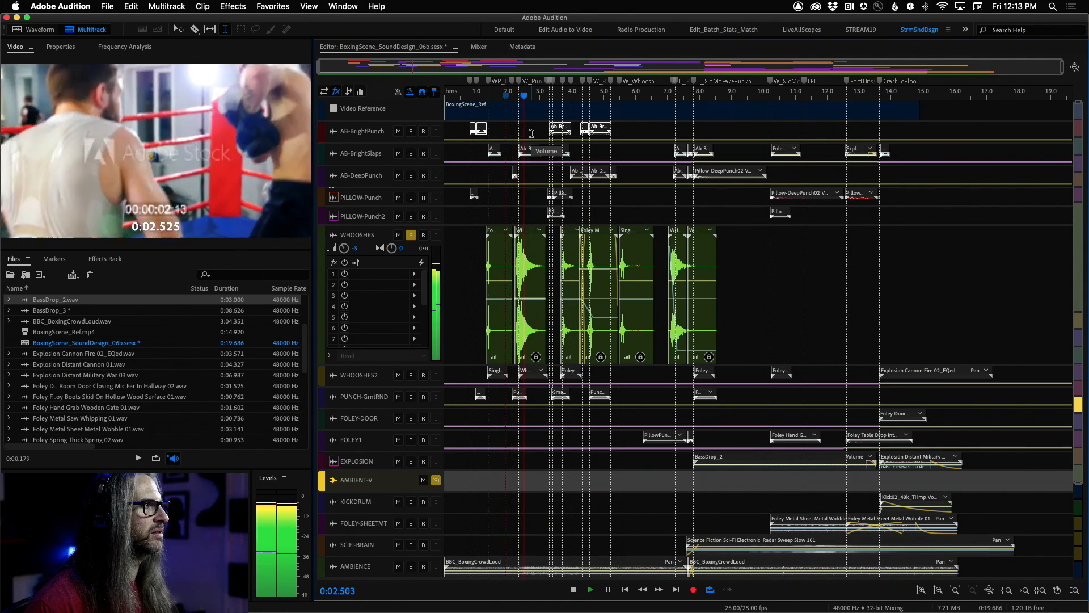
key(space)
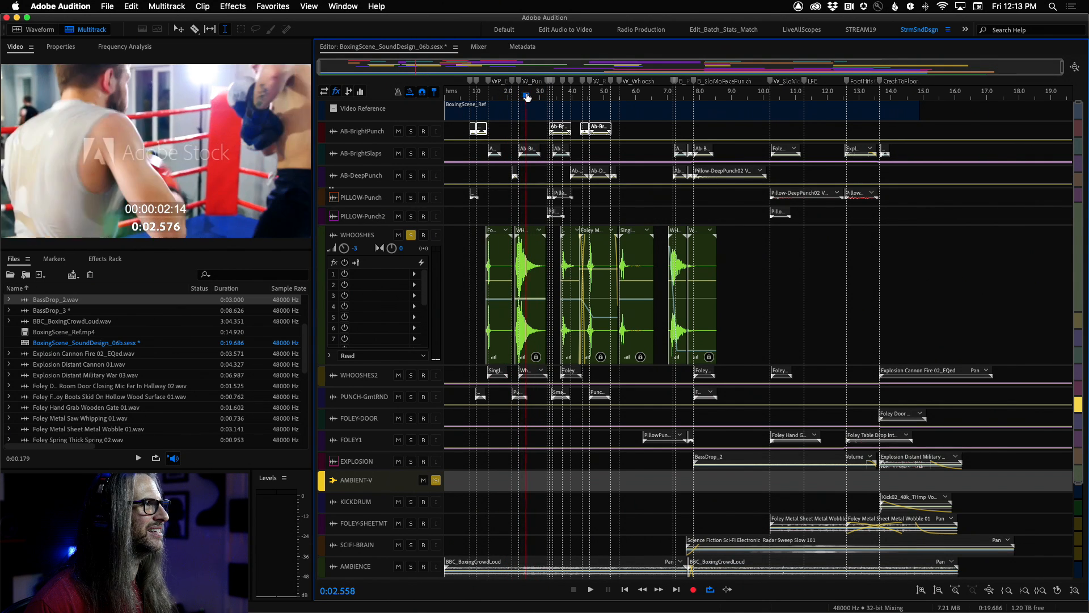
- Scrub the video around 2.3 to 2.6 s to check the punch motion, and audition the whooshes from about 3.0 s
drag(527, 97, 531, 95)
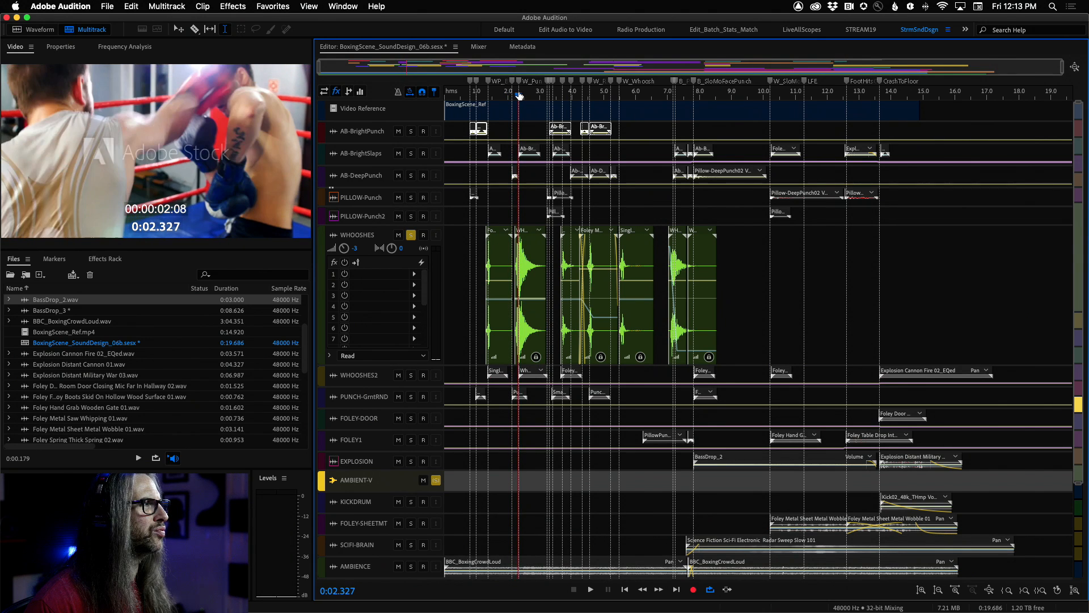
drag(519, 95, 517, 95)
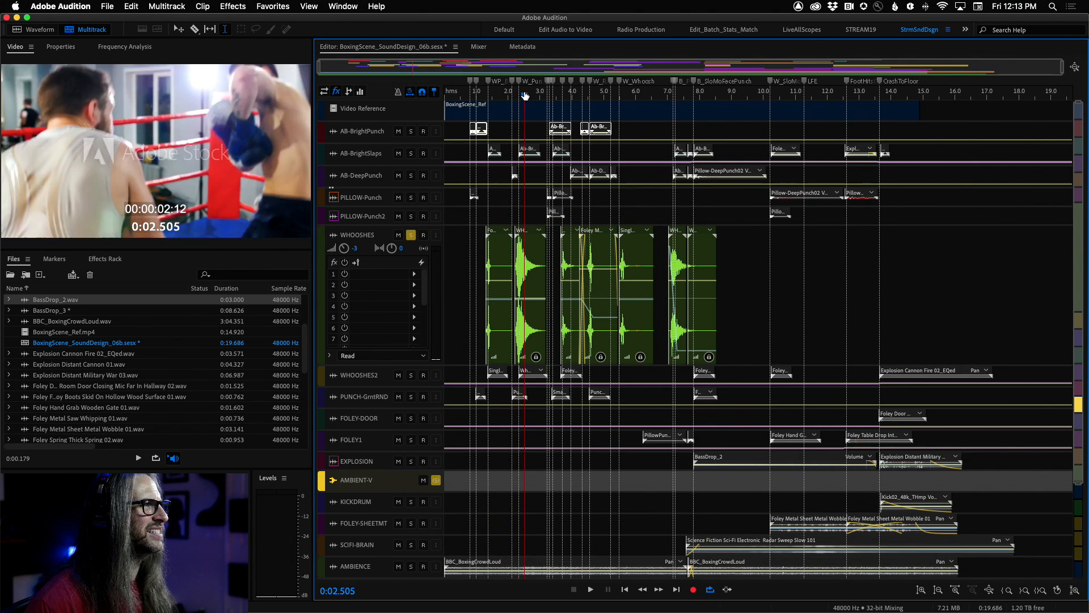
key(space)
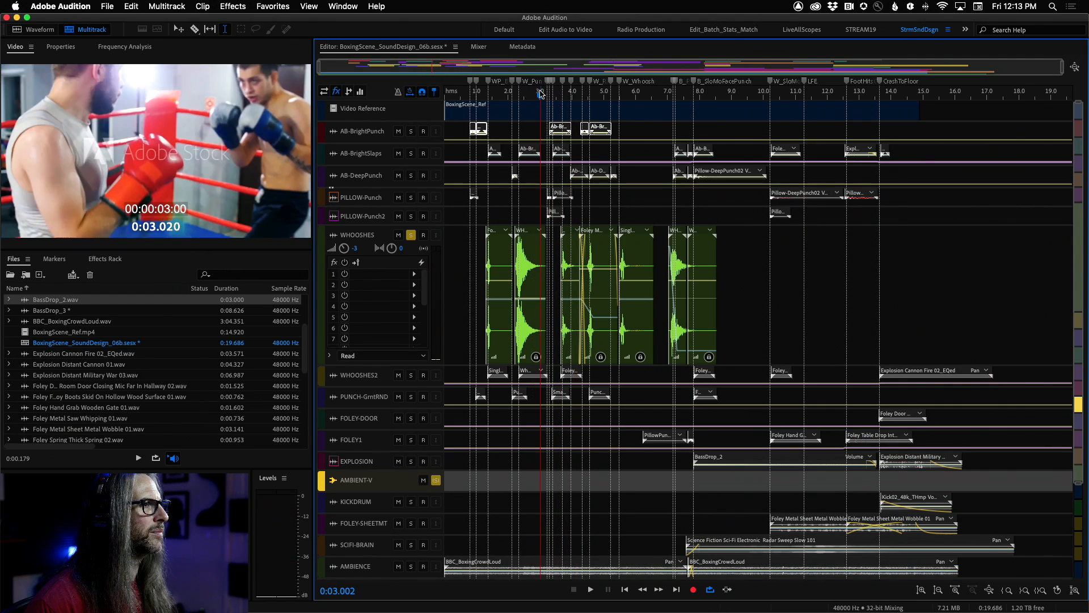
key(space)
key(space)
key(space)
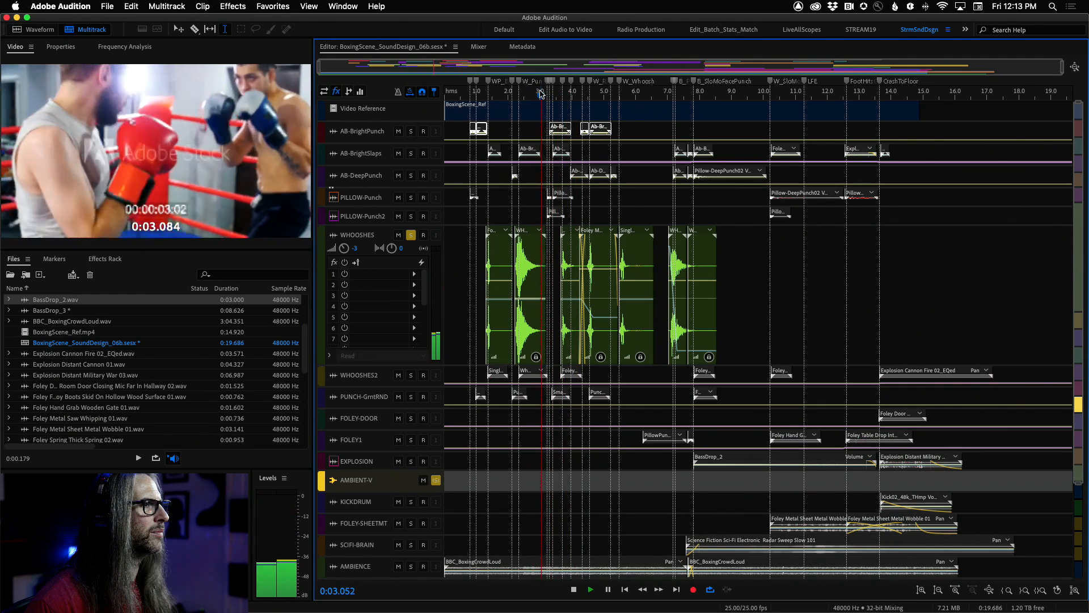
key(space)
key(space)
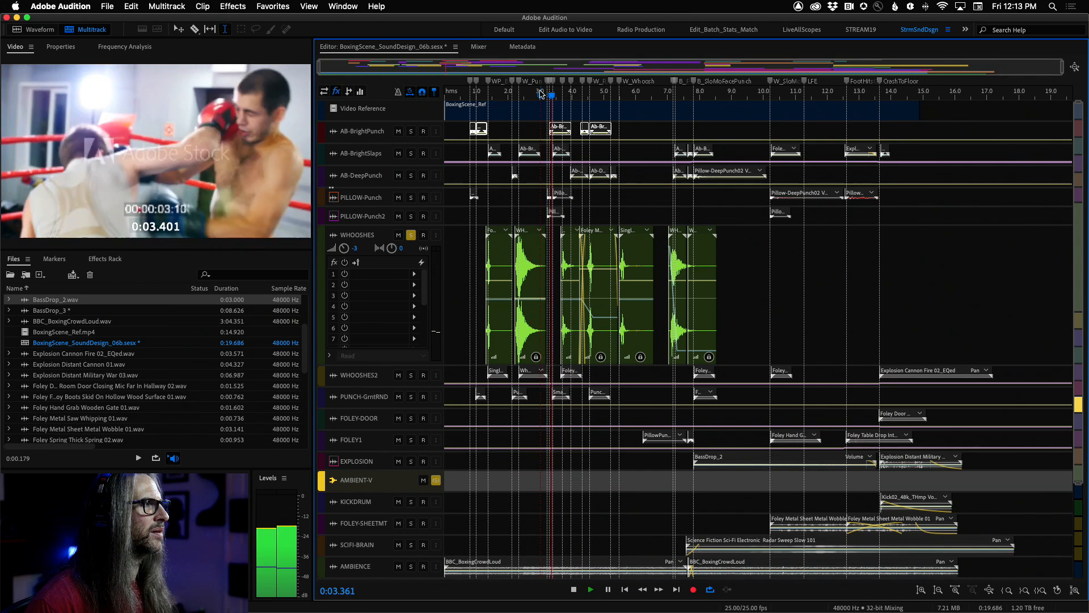
key(space)
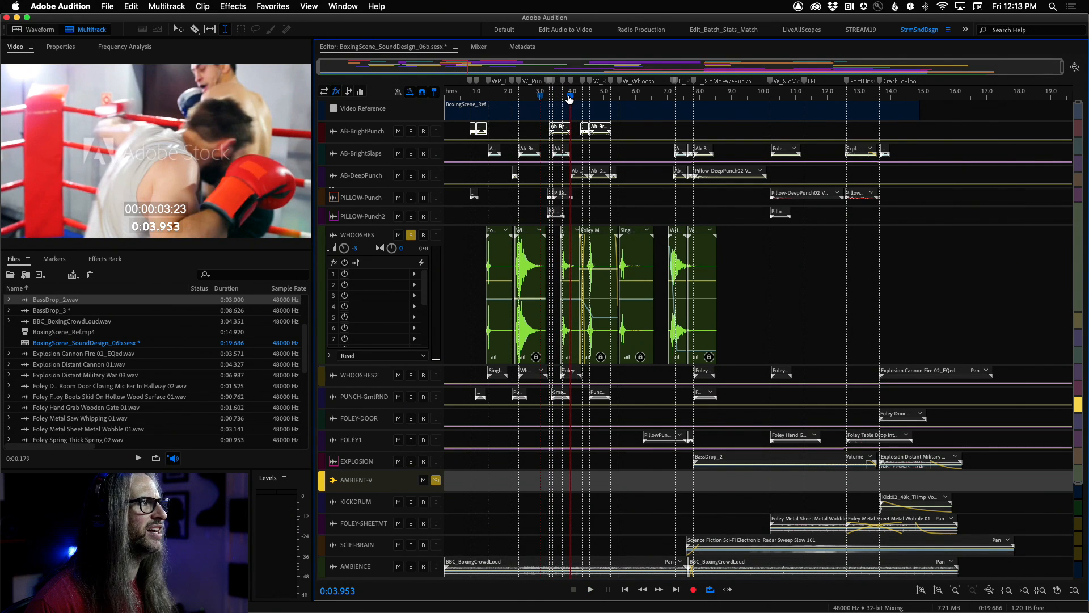
- On the Whoosh_Single clip starting near 3.66 s, add two pan keyframes, setting the first to about R39.8 and panning the second left
drag(570, 99, 561, 100)
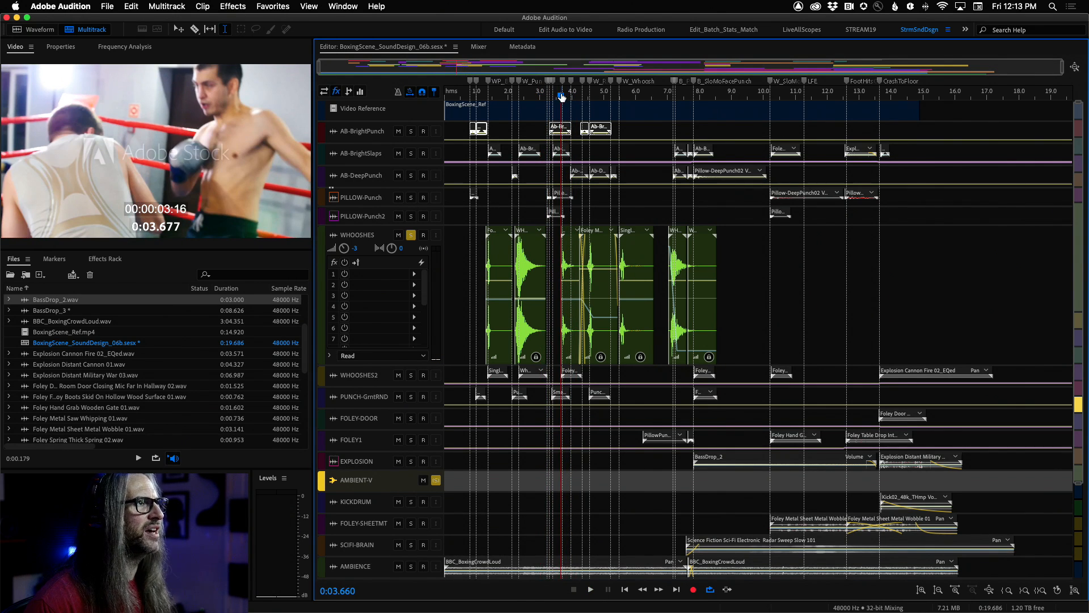
scroll(562, 97, up, 7)
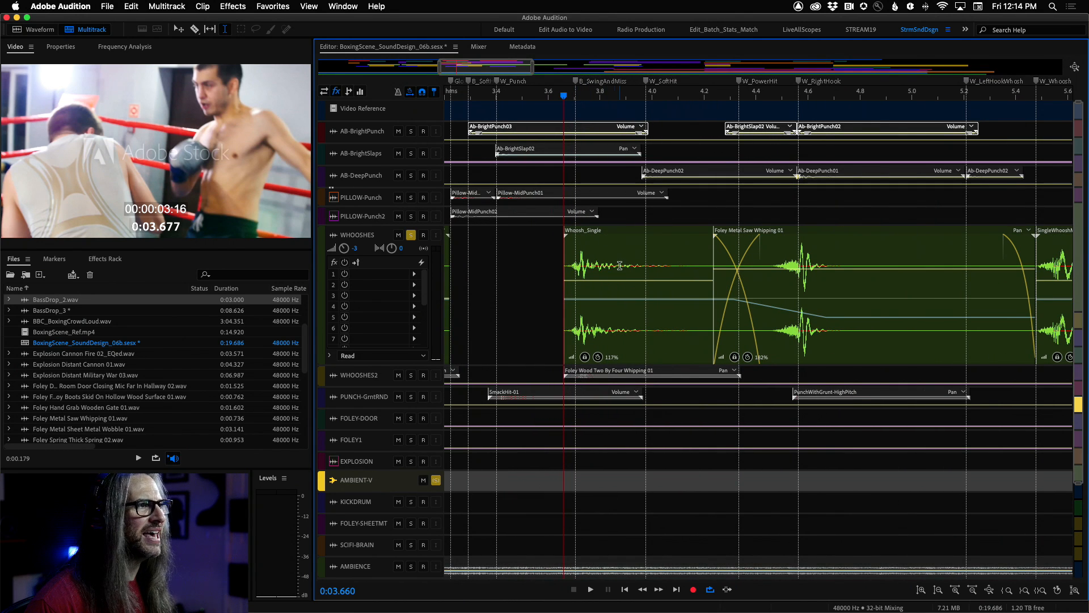
key(v)
click(614, 255)
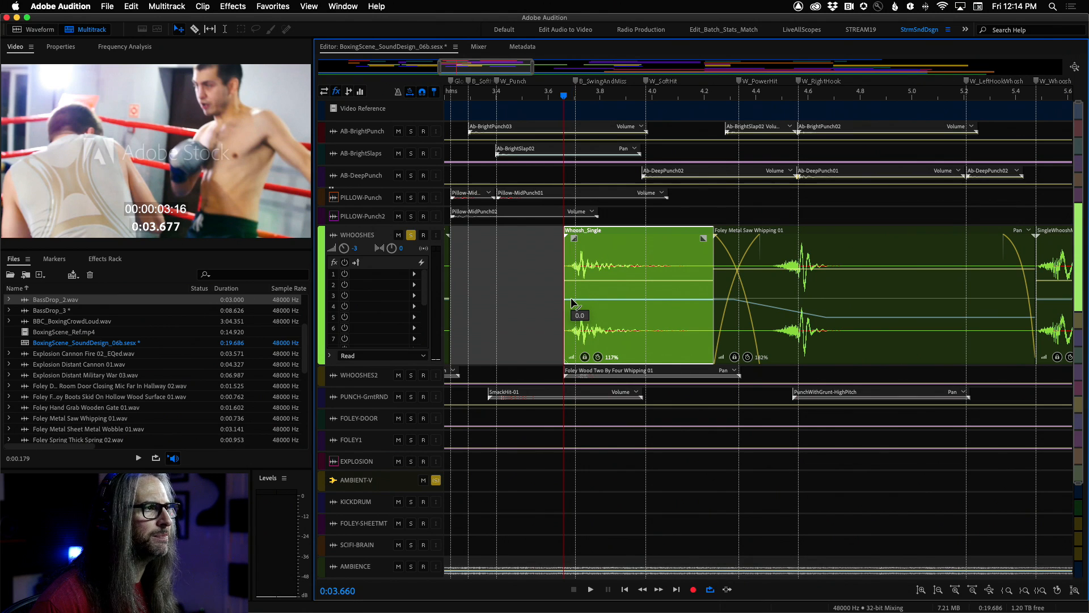
click(620, 299)
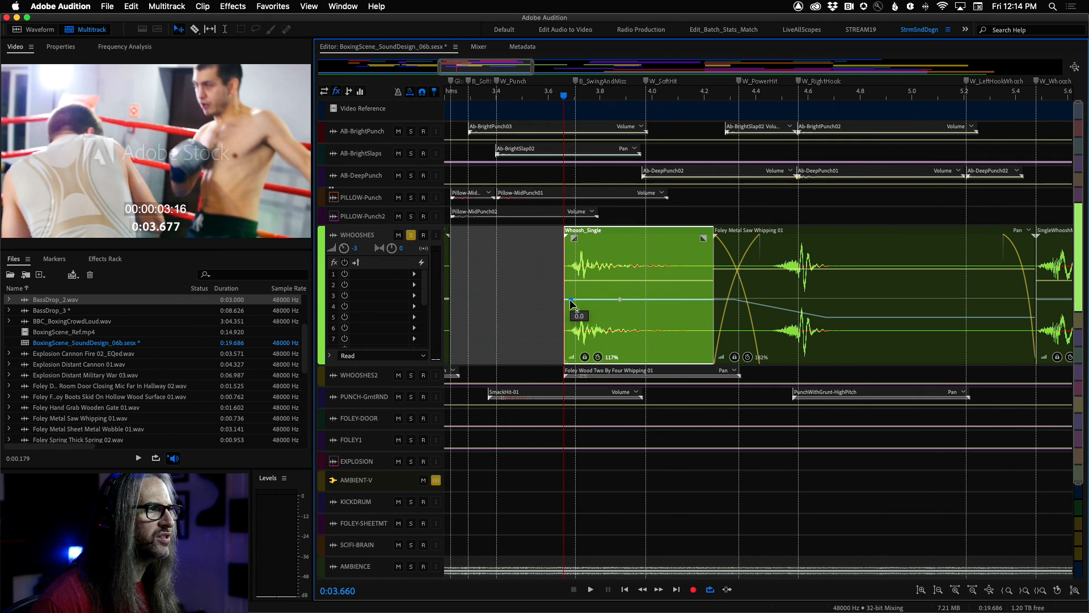
drag(570, 299, 570, 323)
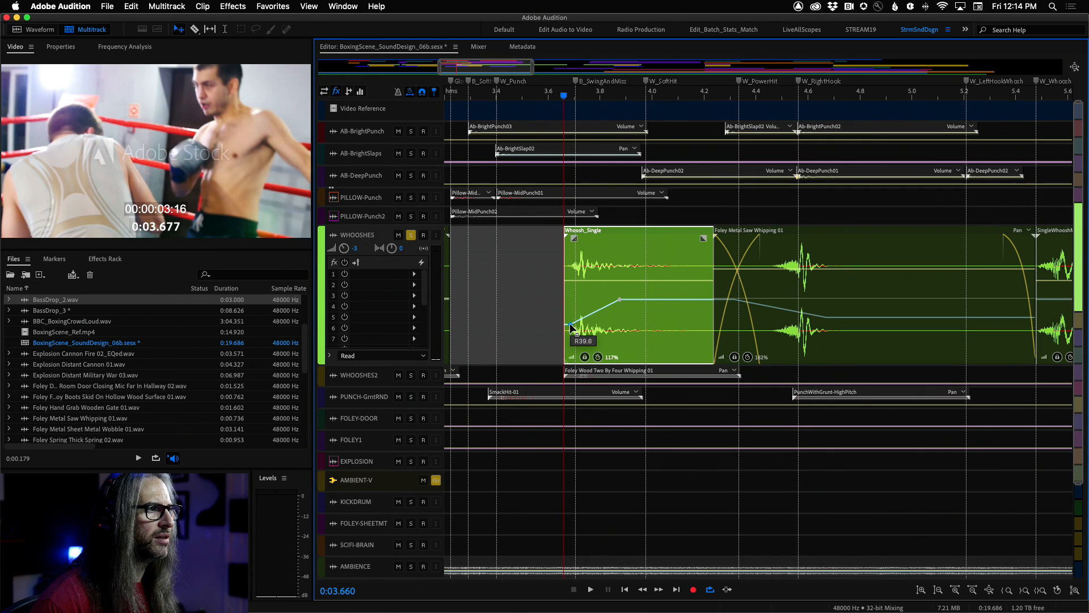
drag(571, 324, 571, 324)
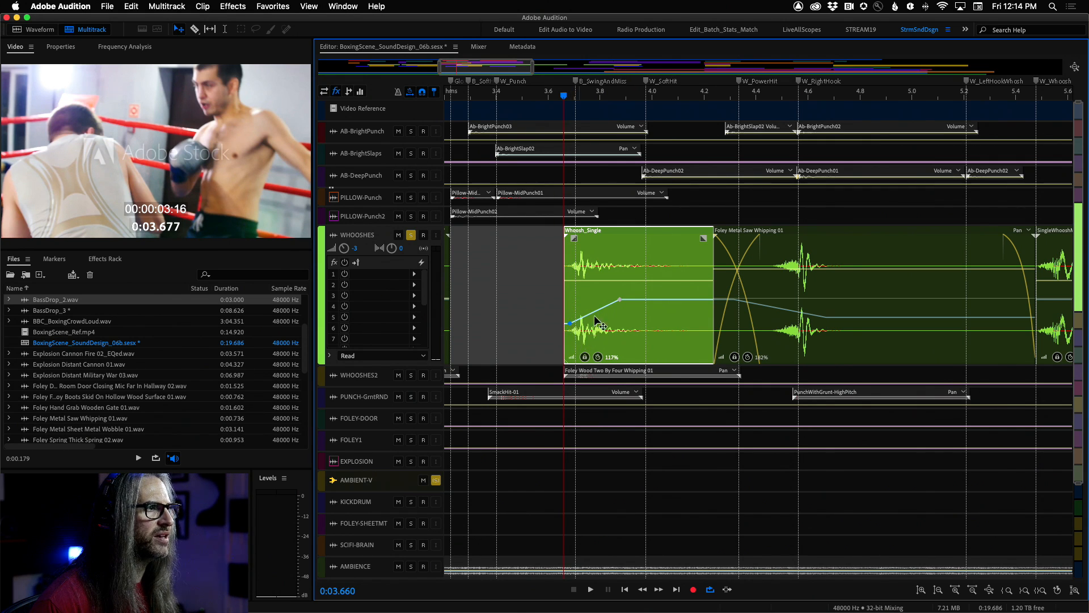
drag(619, 300, 589, 277)
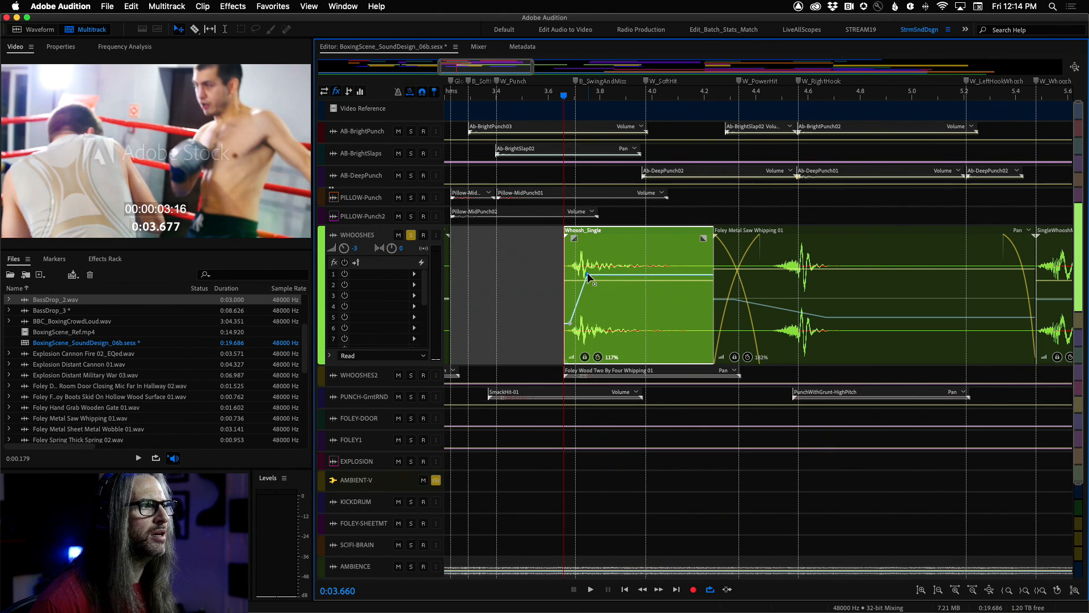
- Audition the Whoosh_Single clip's right-to-left pan repeatedly from just before 3.6 s
click(541, 94)
key(space)
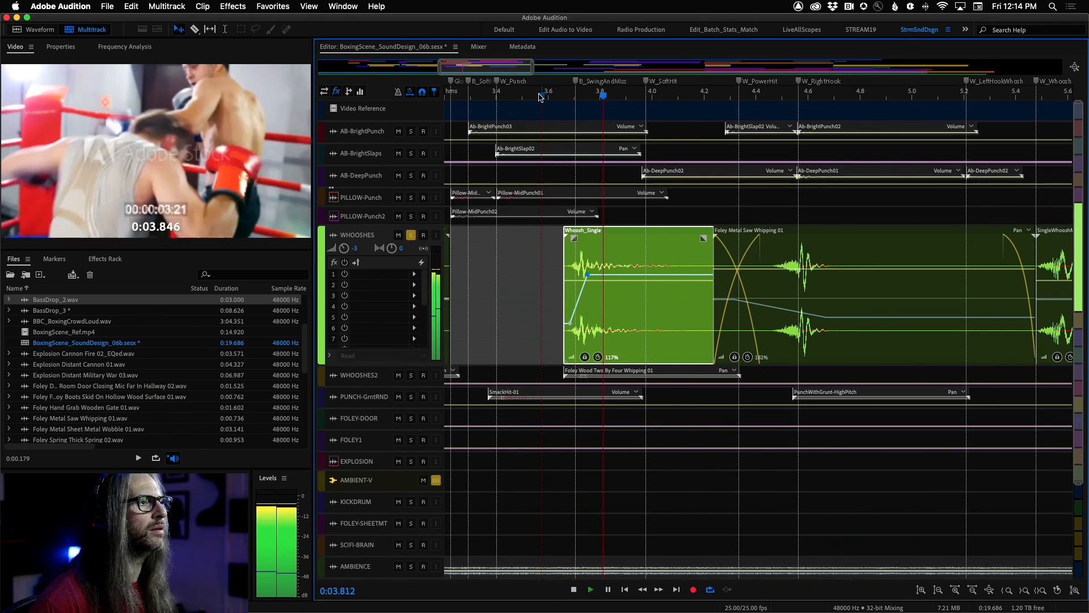
key(space)
key(space)
key(space)
key(space)
key(space)
key(space)
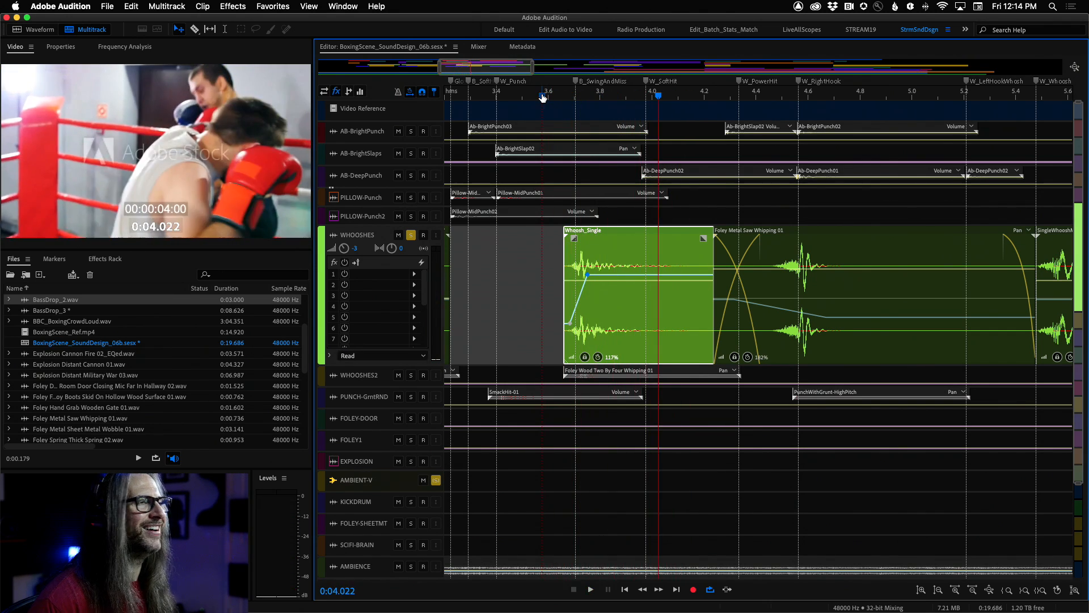
- Audition the WHOOSHES clips from about 3.6 s several times, letting the last pass run through the SingleWhooshMidrangeFlop clip
key(space)
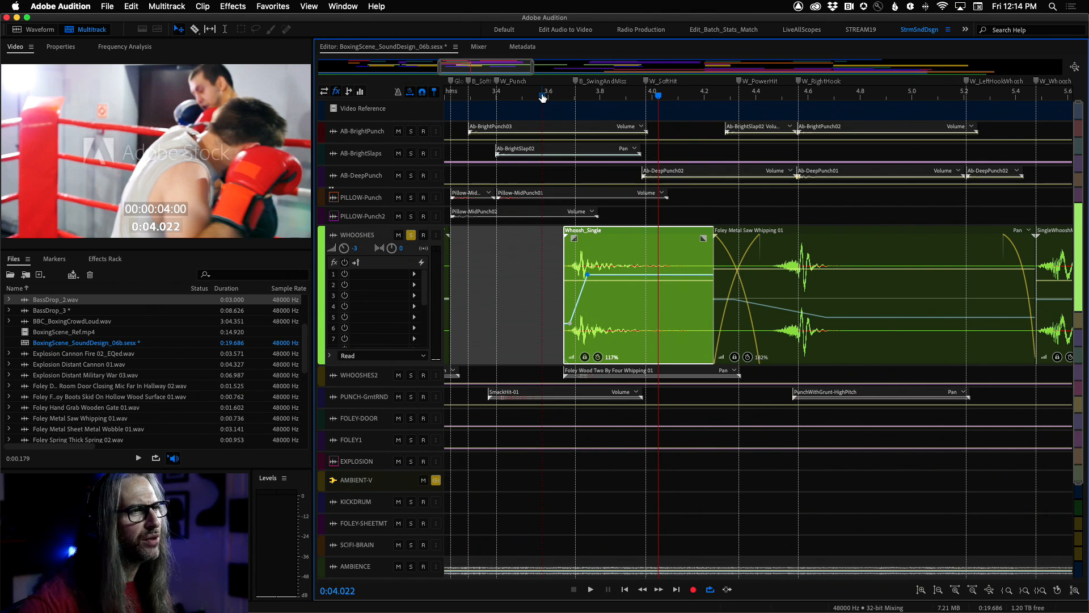
key(space)
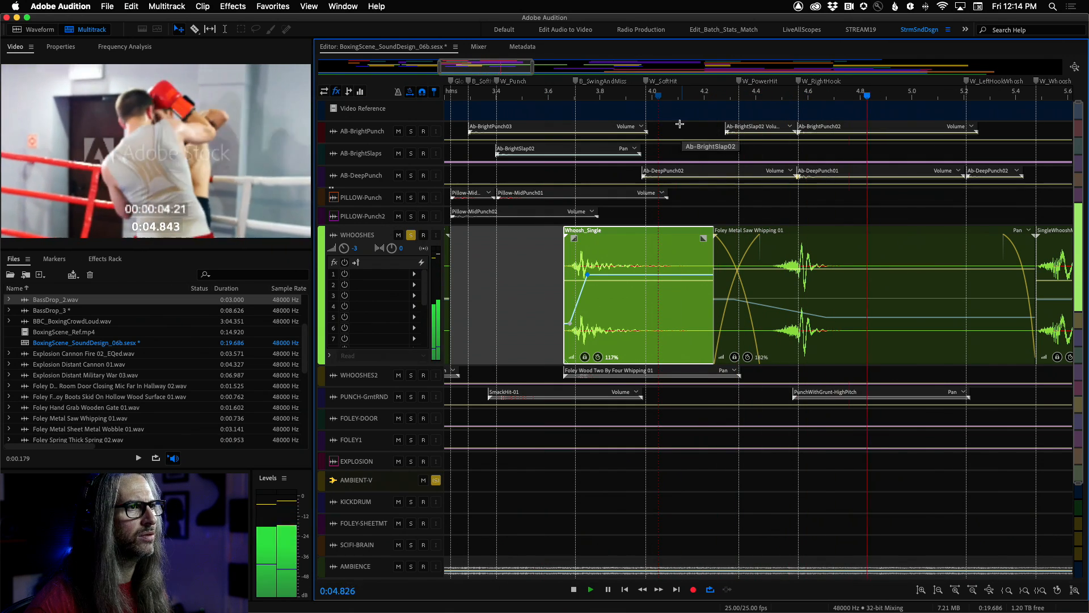
click(564, 95)
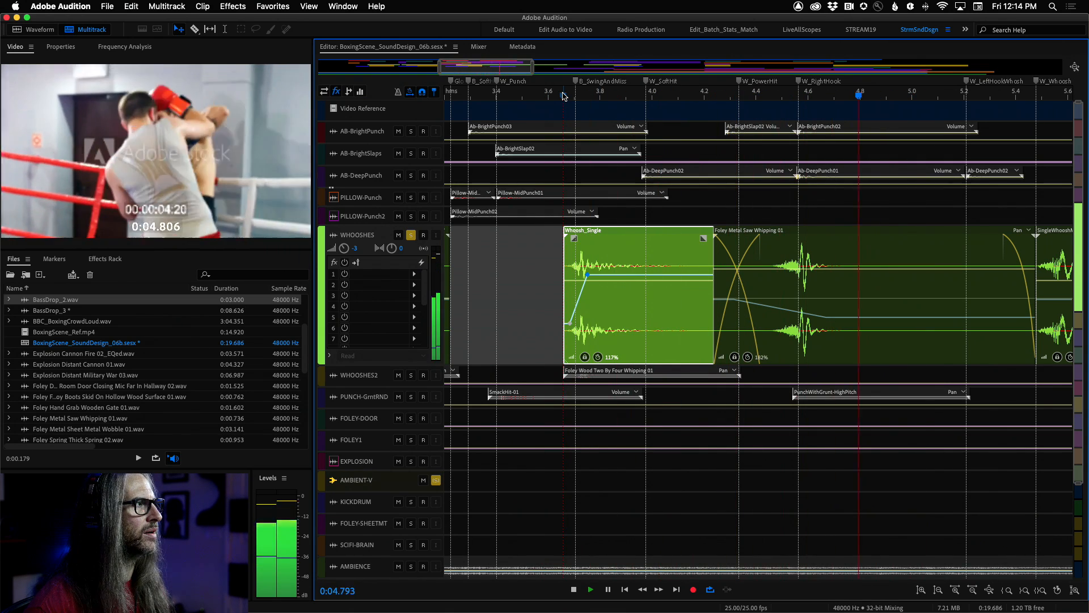
key(space)
key(space)
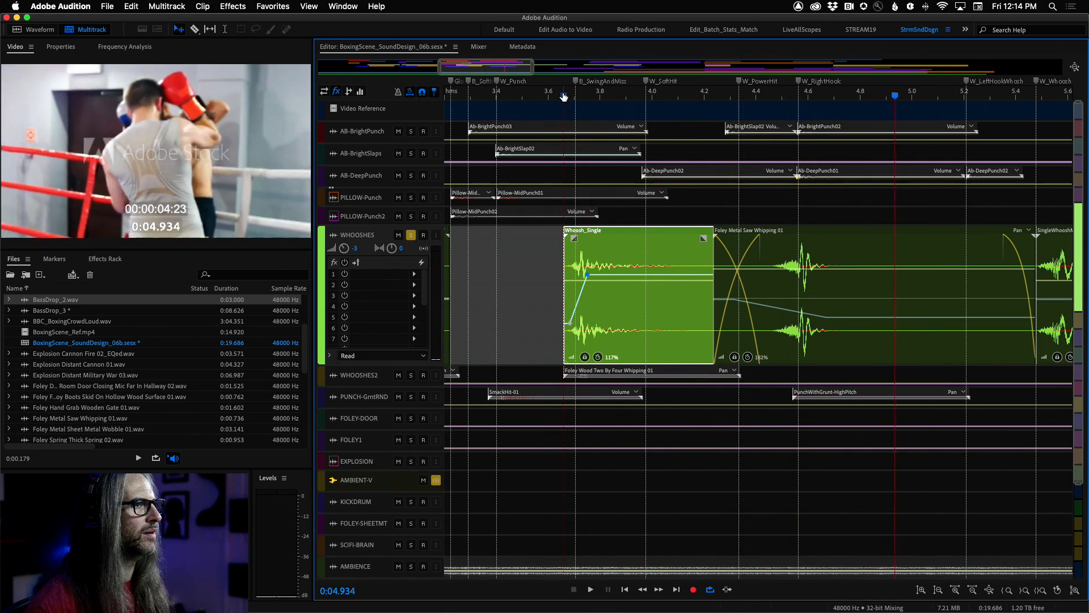
key(space)
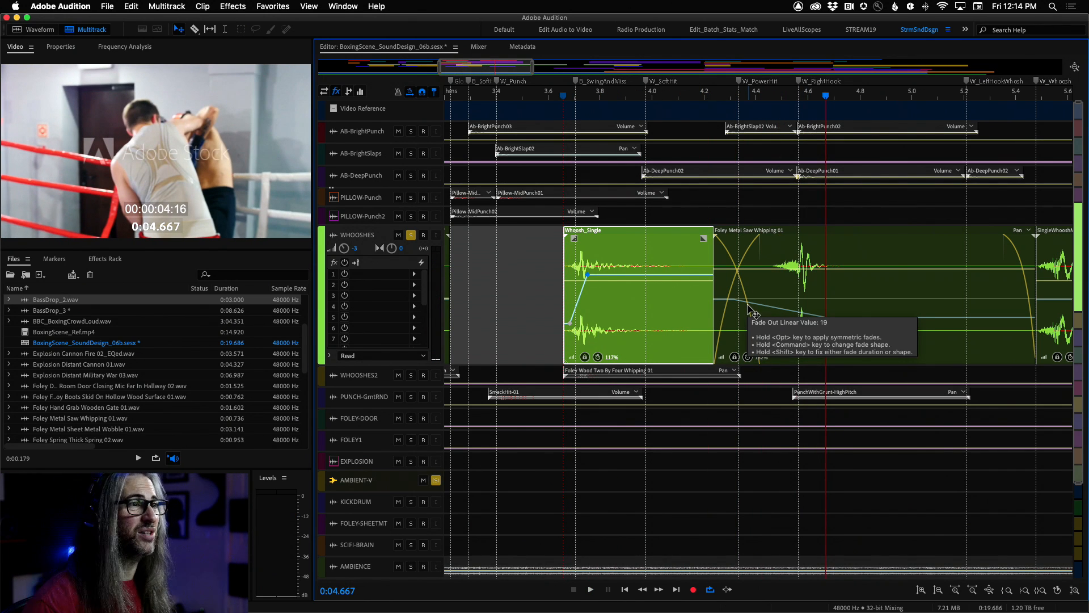
click(549, 93)
key(space)
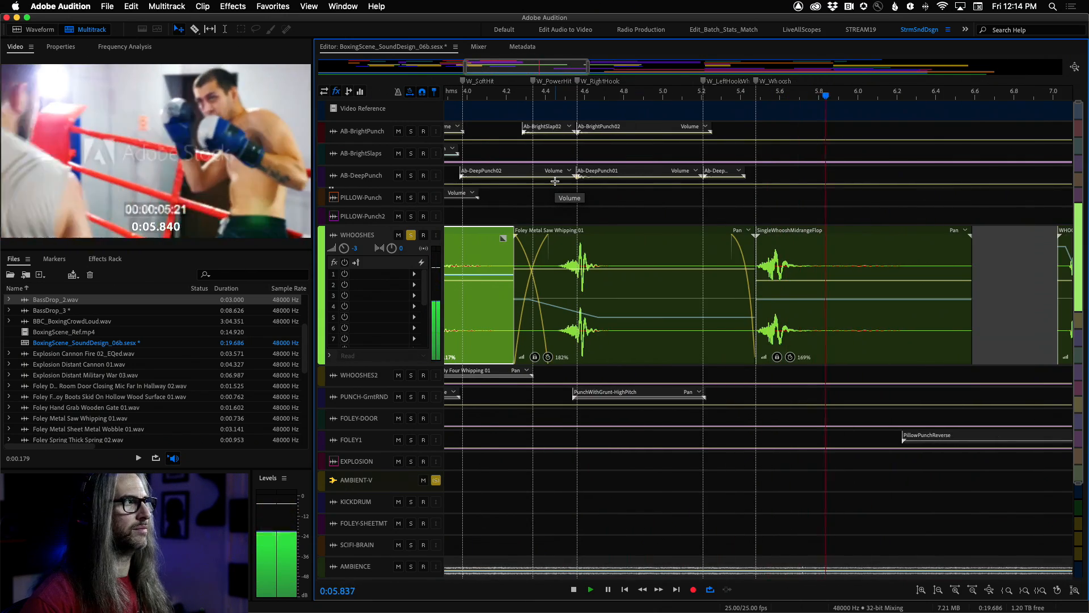
key(space)
- Shuttle back and forth between about 5.2 and 6.2 s to check the punch motion against the SingleWhooshMidrangeFlop clip
key(j)
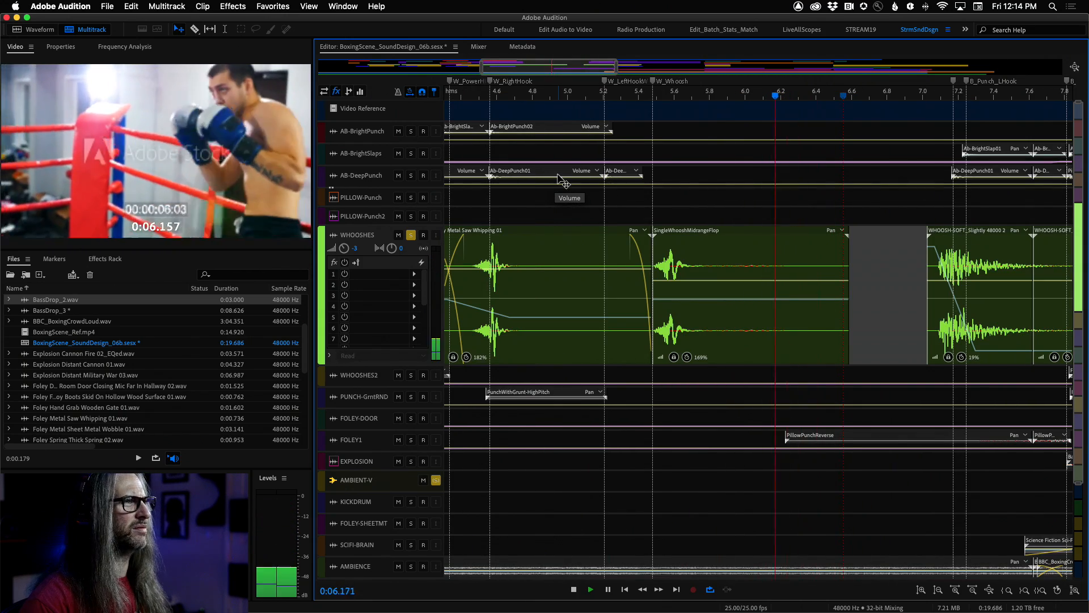
key(k)
key(l)
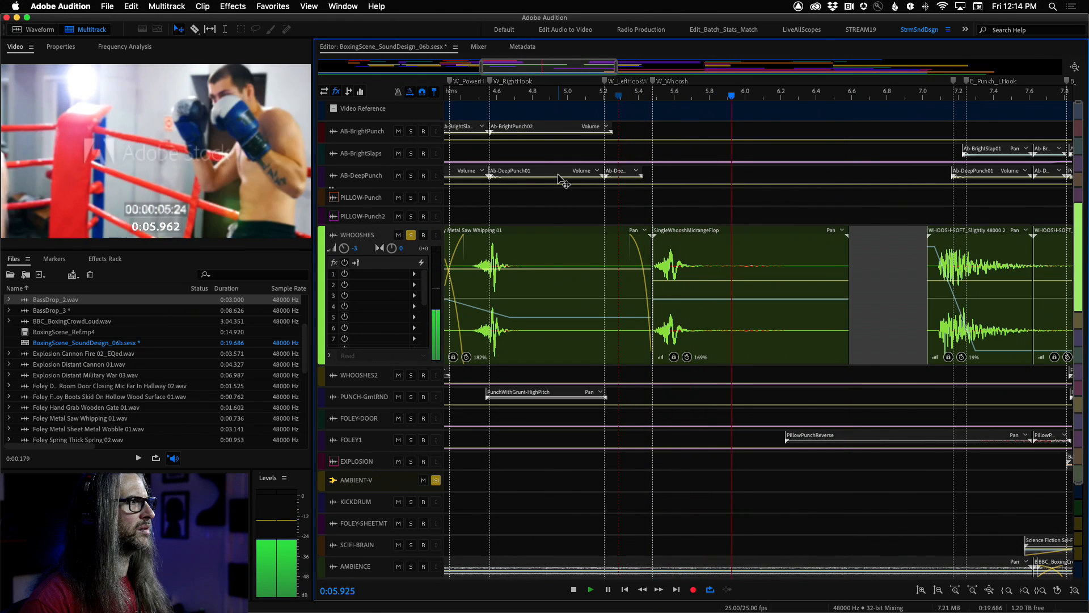
key(j)
key(k)
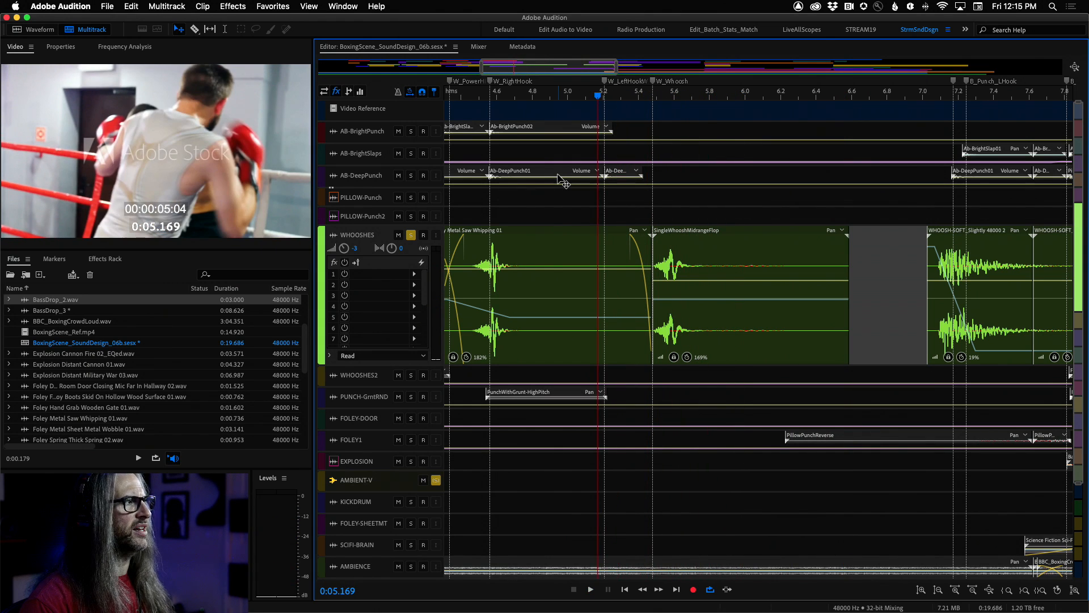
key(l)
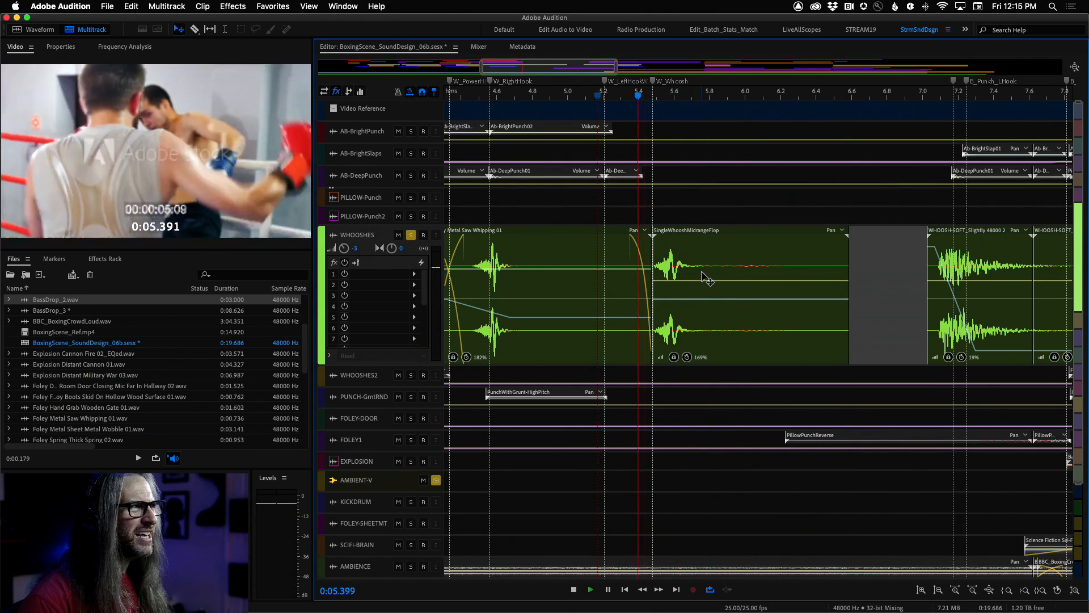
key(k)
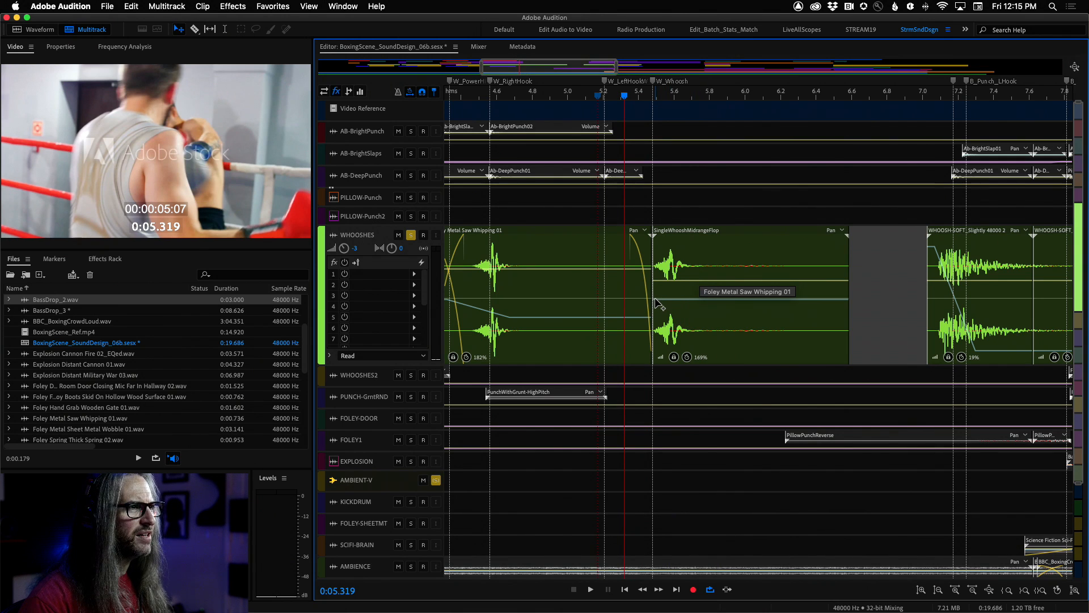
- On the SingleWhooshMidrangeFlop clip near 5.5 s, add two pan keyframes, setting the first to about R50.9 and centering the second
click(685, 286)
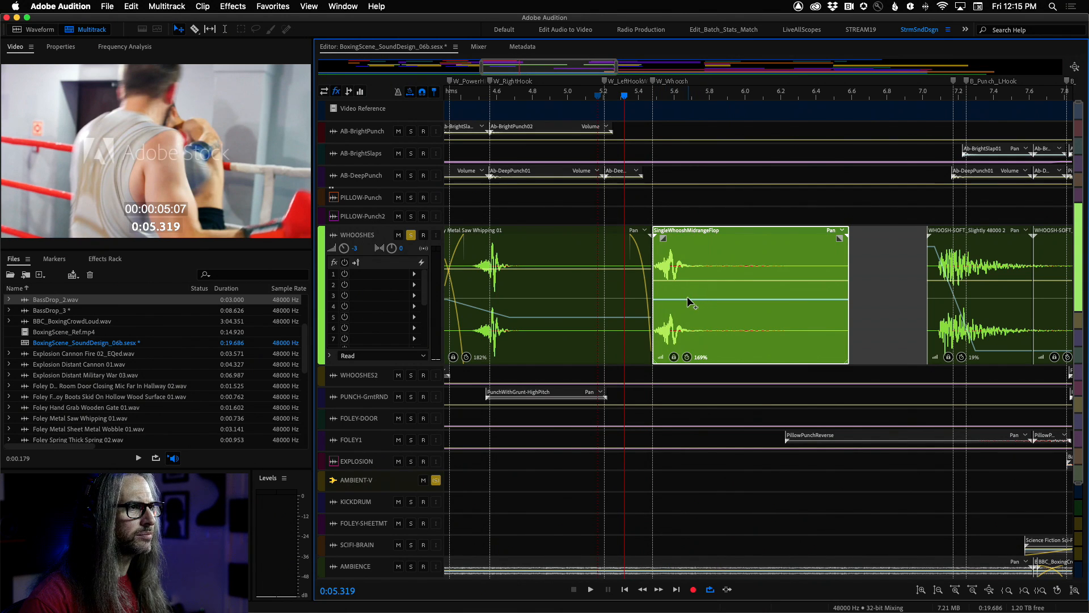
drag(689, 298, 689, 333)
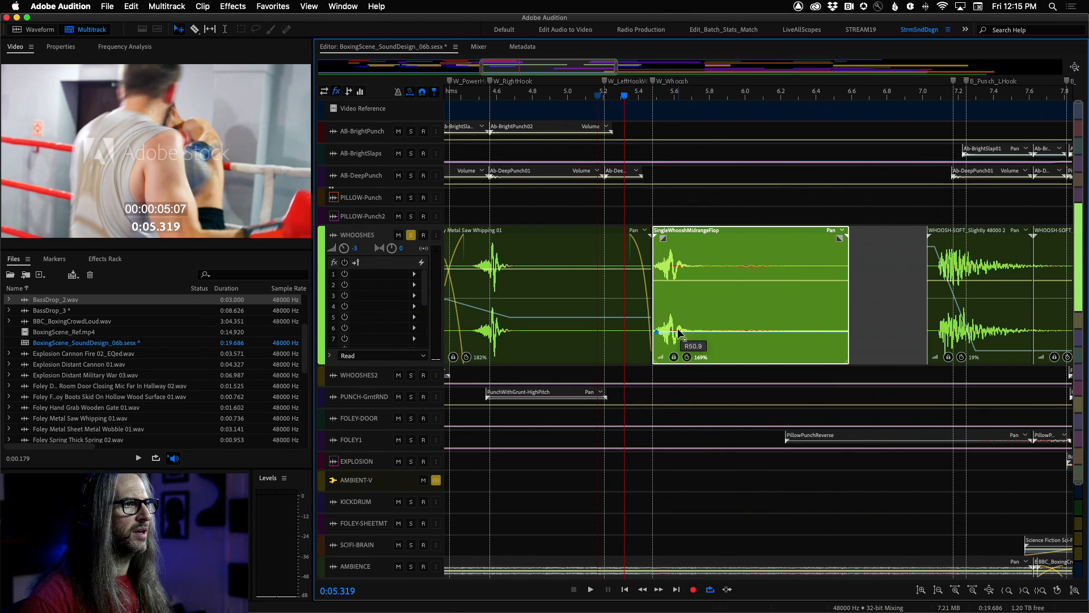
drag(678, 328, 680, 295)
- Audition the SingleWhooshMidrangeFlop clip's right-to-center pan repeatedly from about 5.35 s, and continue through the soft whooshes
key(space)
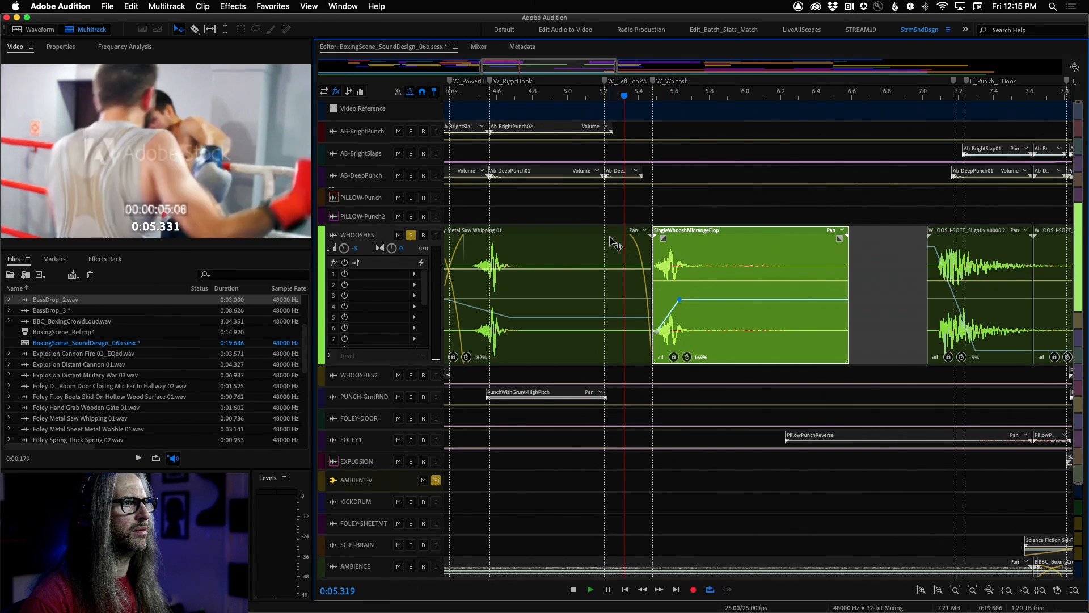
click(631, 96)
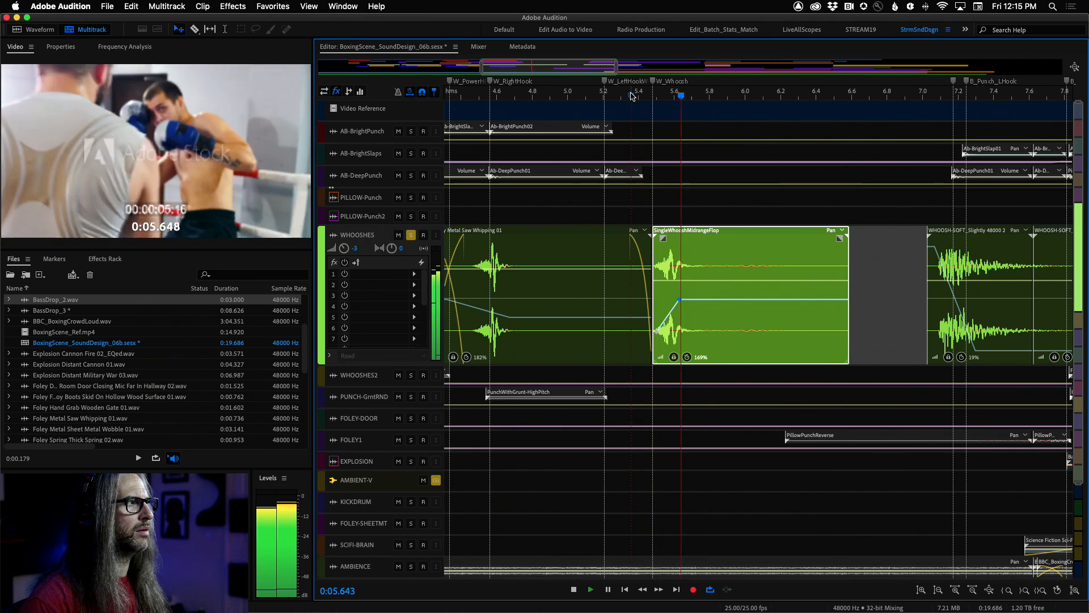
key(space)
key(space)
key(space)
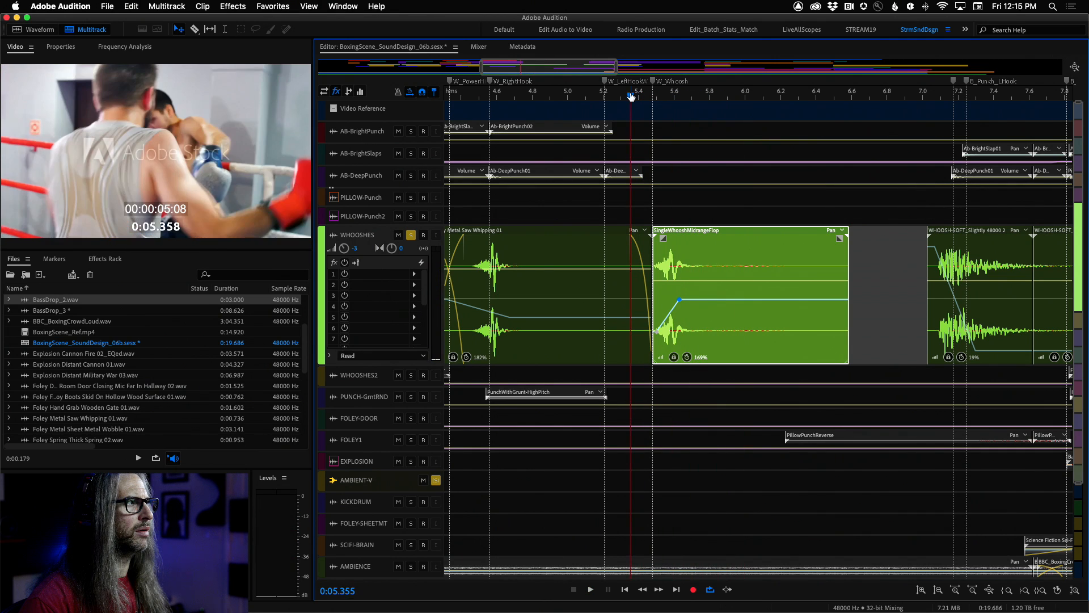
key(space)
key(space)
key(space)
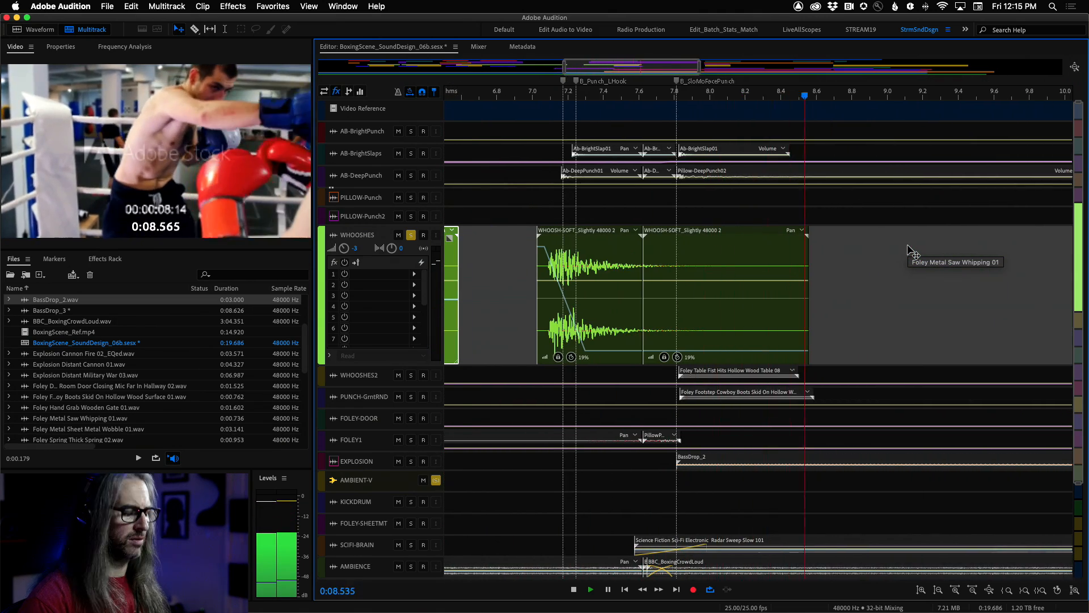
- Unsolo and collapse the WHOOSHES track, and enlarge the WHOOSHES2 track to show its waveforms
key(backslash)
key(space)
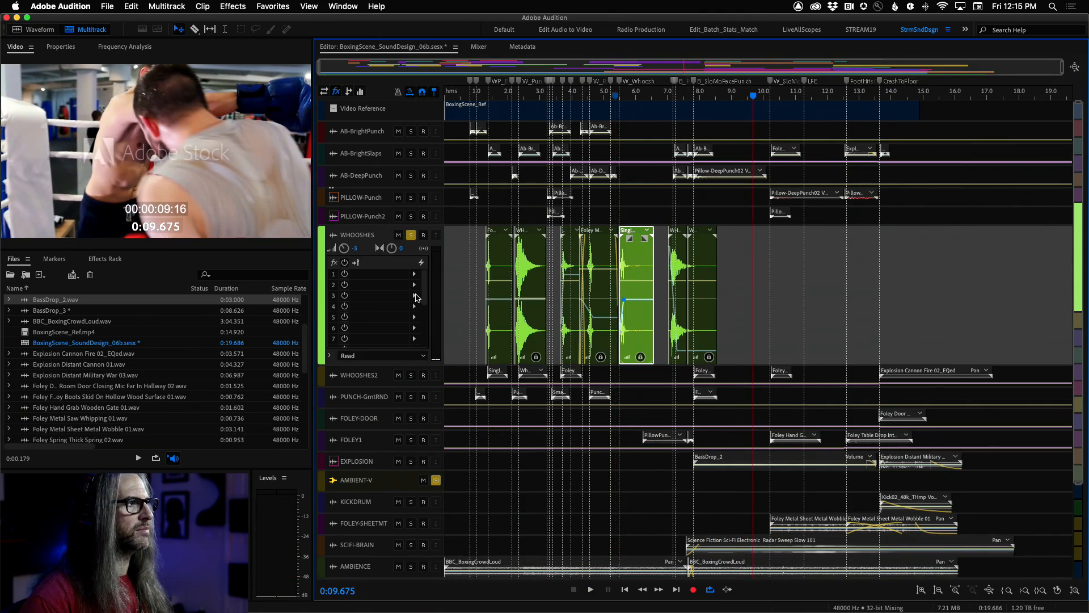
click(412, 236)
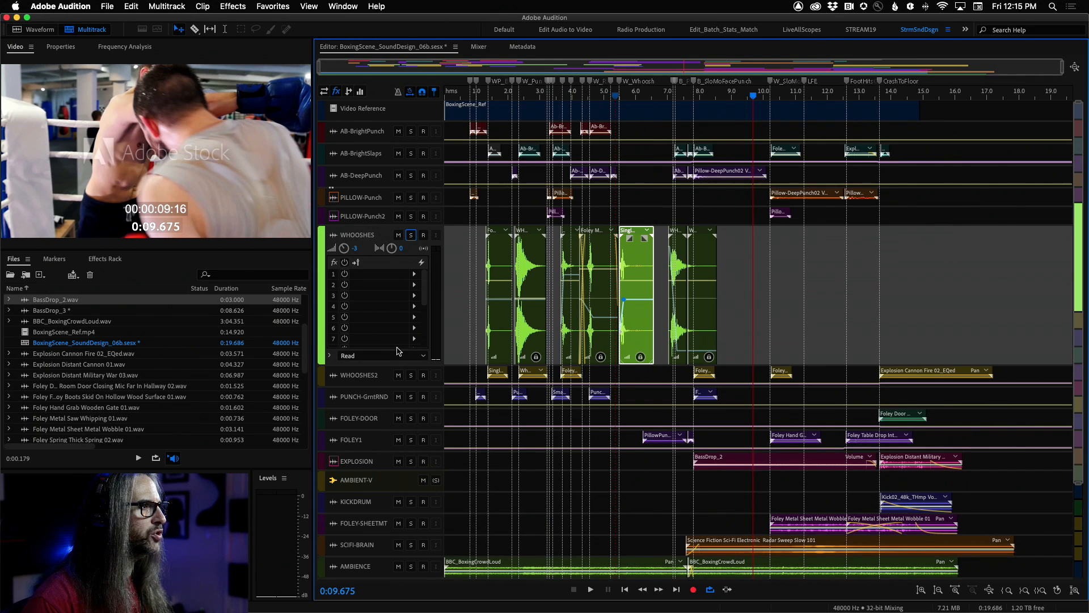
click(332, 238)
drag(384, 264, 389, 453)
- Solo the WHOOSHES2 track and audition it from about 1.0 s
click(477, 96)
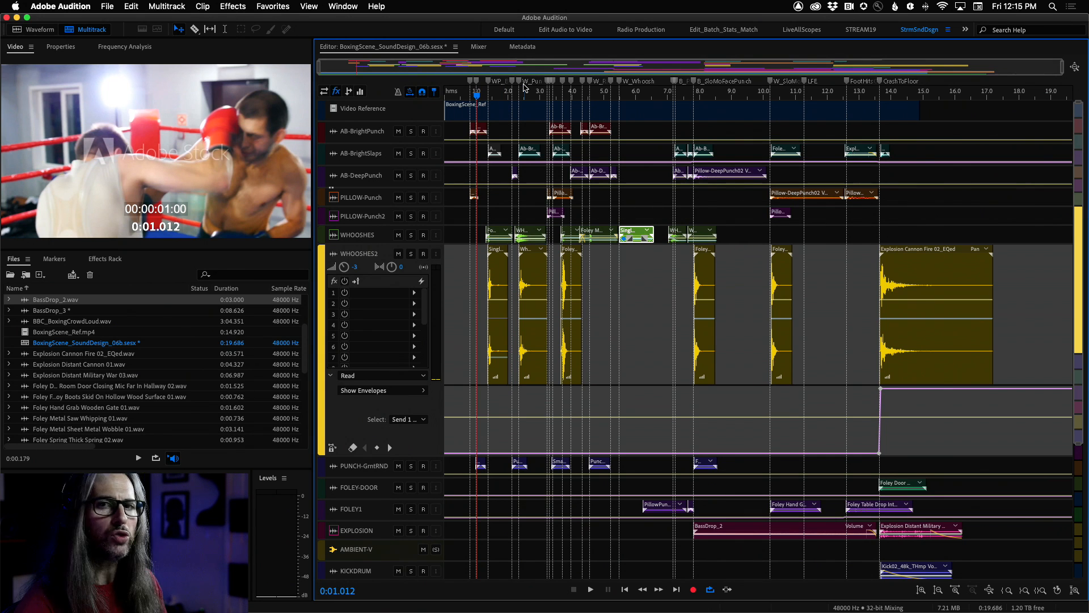
key(space)
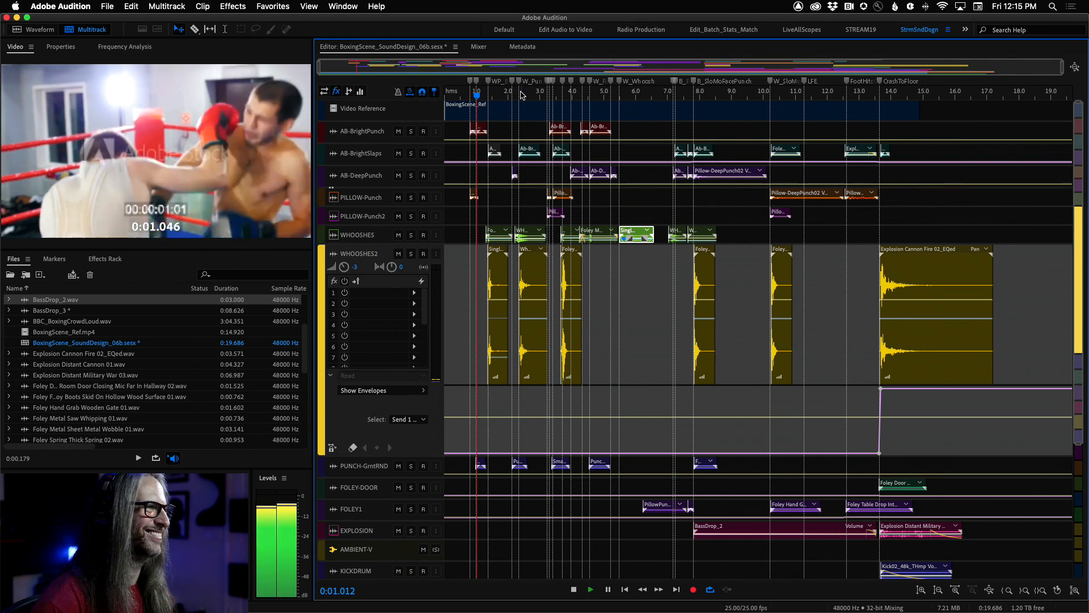
click(411, 254)
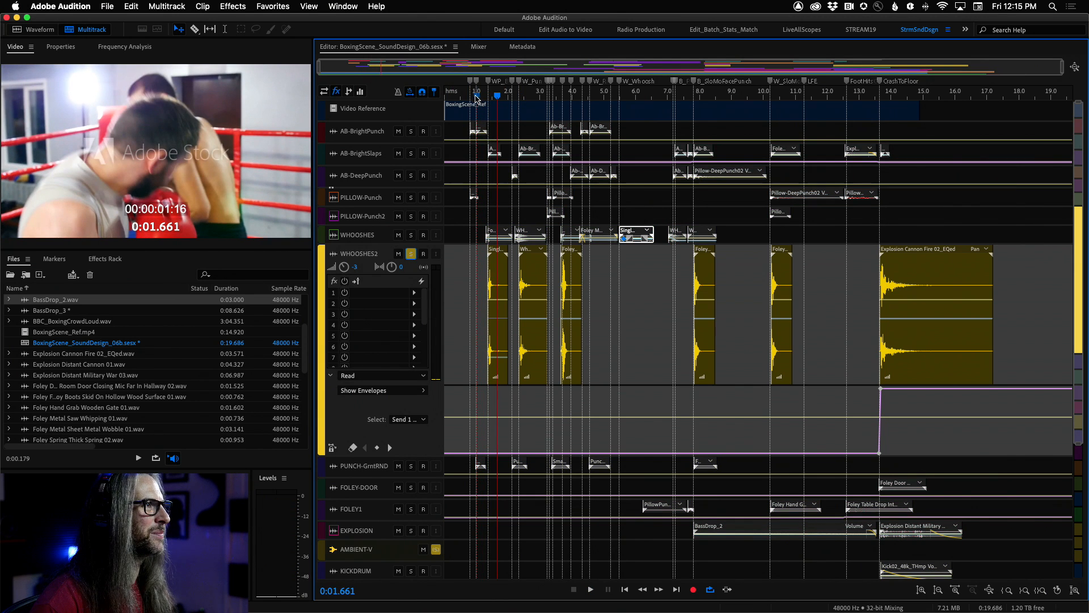
click(476, 97)
key(space)
key(space)
- Audition the SingleWhooshMidrangeFlop clip on WHOOSHES2 repeatedly from about 1.27 s
drag(471, 97, 598, 105)
click(518, 96)
key(space)
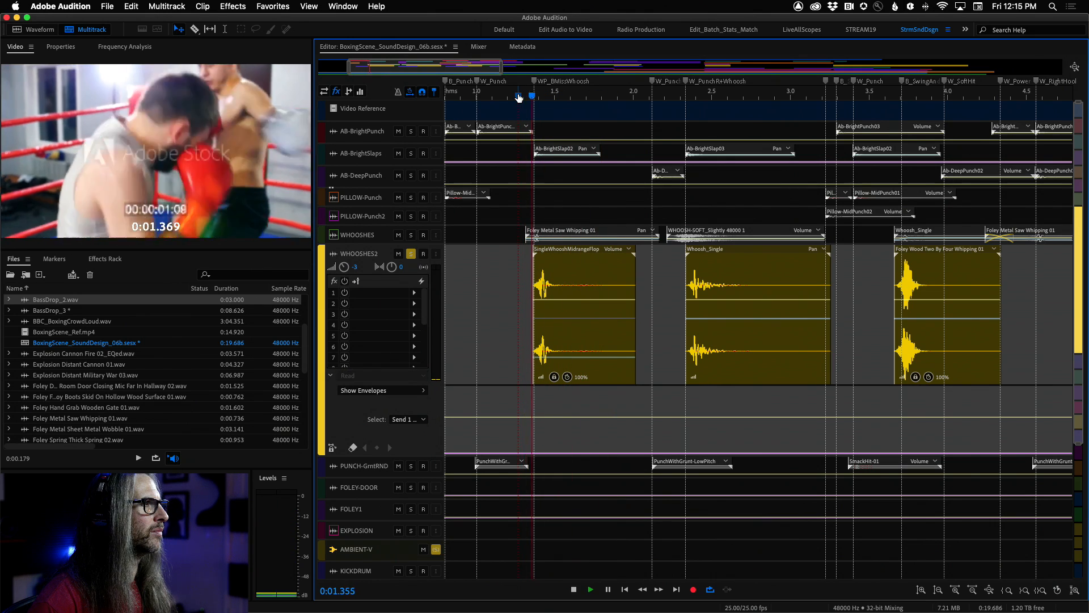
key(space)
key(space)
key(space)
key(space)
key(space)
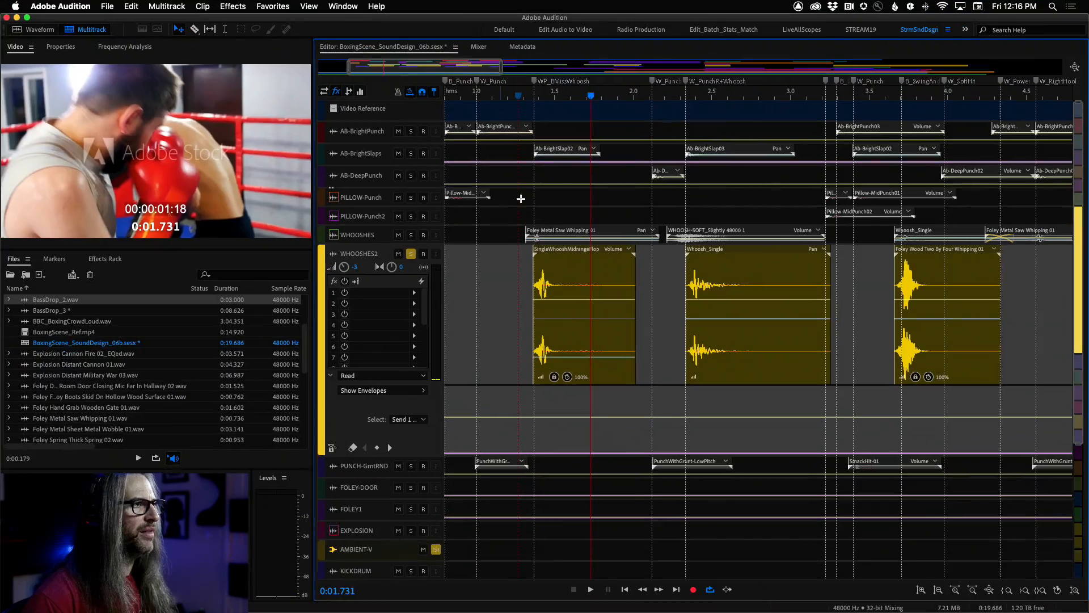
key(space)
key(space)
key(space)
key(space)
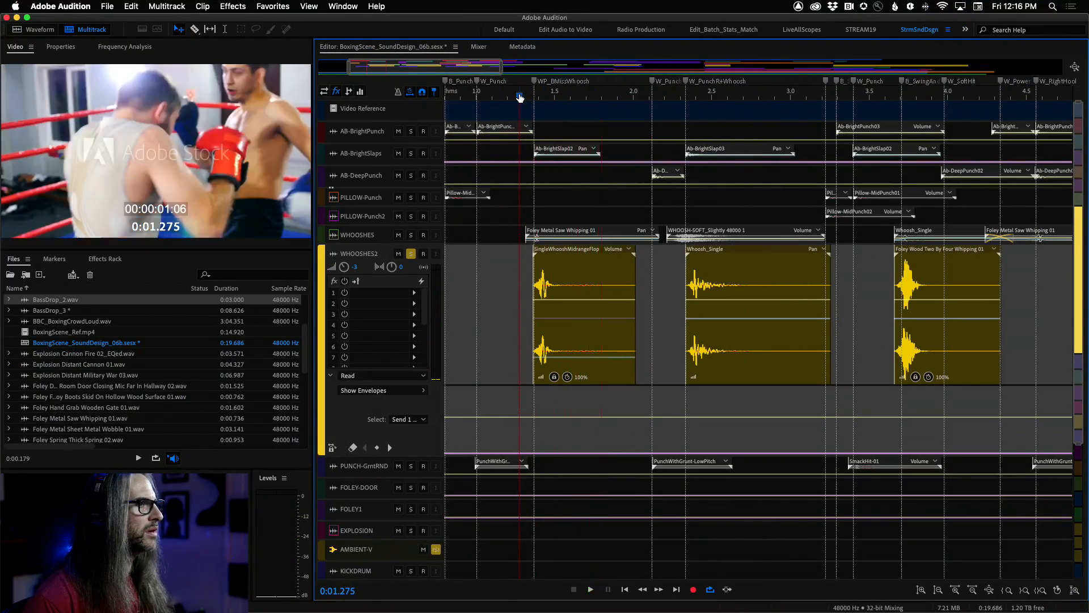
key(space)
key(space)
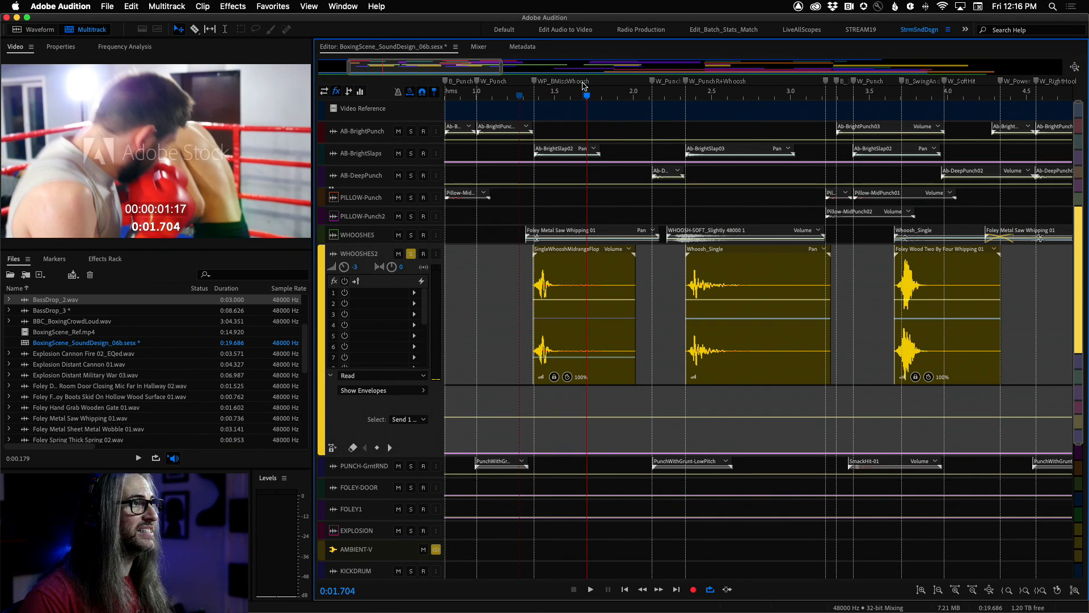
- Scrub the video to about 2.05 s, and audition the Whoosh_Single clip on WHOOSHES2 repeatedly from there and from about 2.25 s
mouse_move(583, 99)
mouse_down()
mouse_move(538, 101)
mouse_move(642, 97)
mouse_up()
key(space)
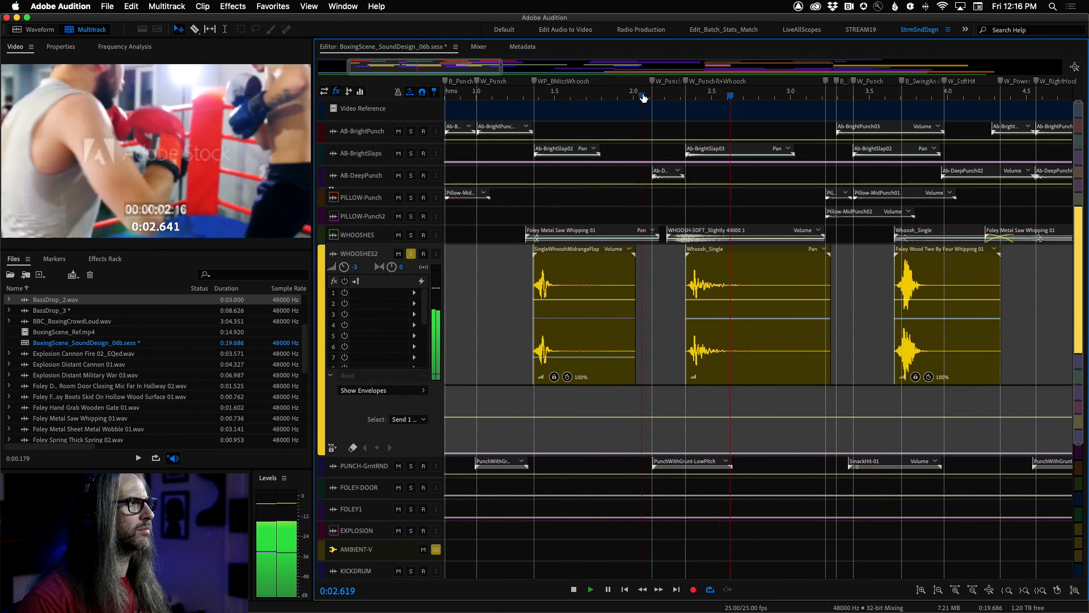
key(space)
click(675, 96)
key(space)
key(space)
click(674, 97)
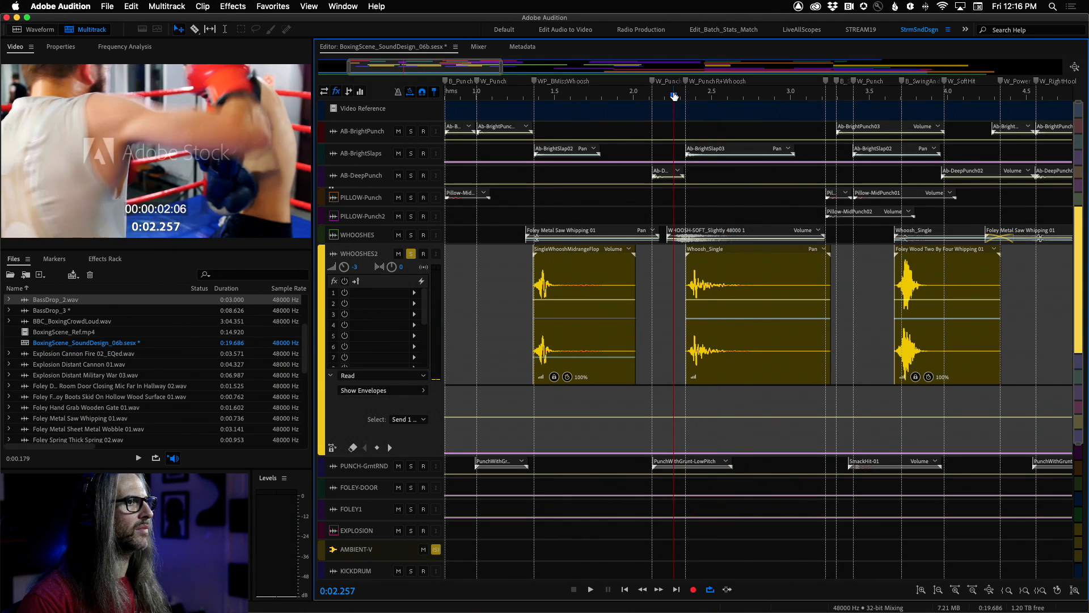
key(space)
key(space)
click(675, 96)
key(space)
key(space)
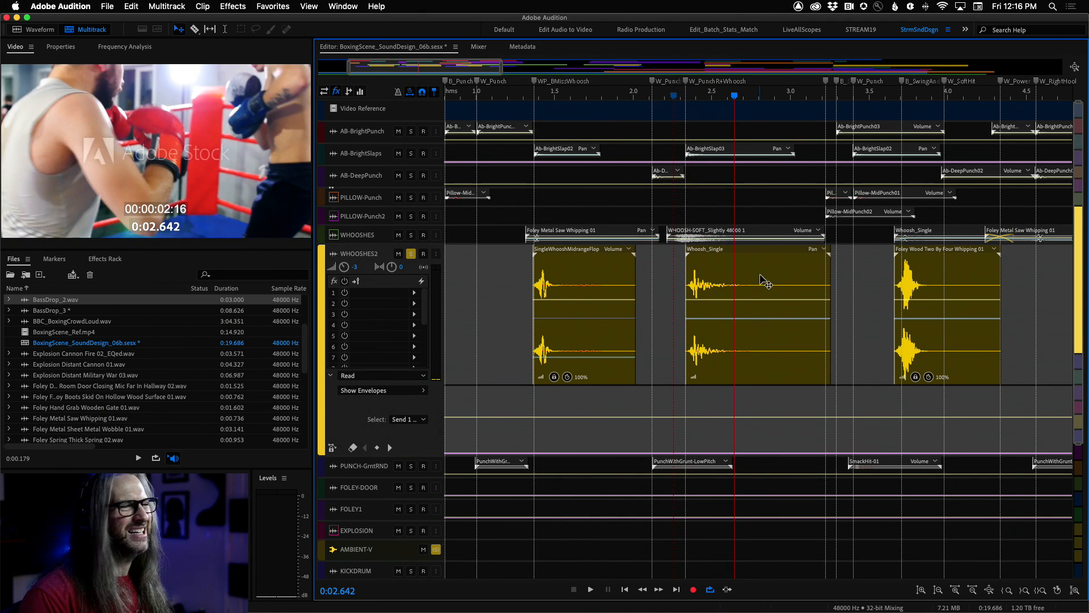
- On WHOOSHES2's Whoosh_Single clip near 2.33 s, add a centered pan keyframe and an earlier one panned right, and audition the pan
click(703, 318)
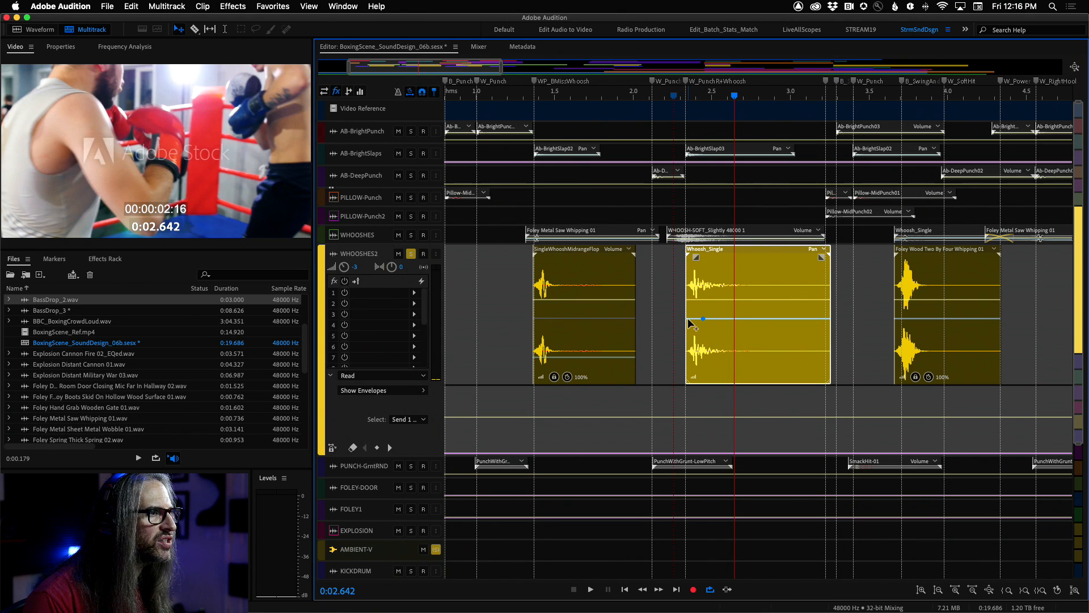
drag(690, 322, 689, 361)
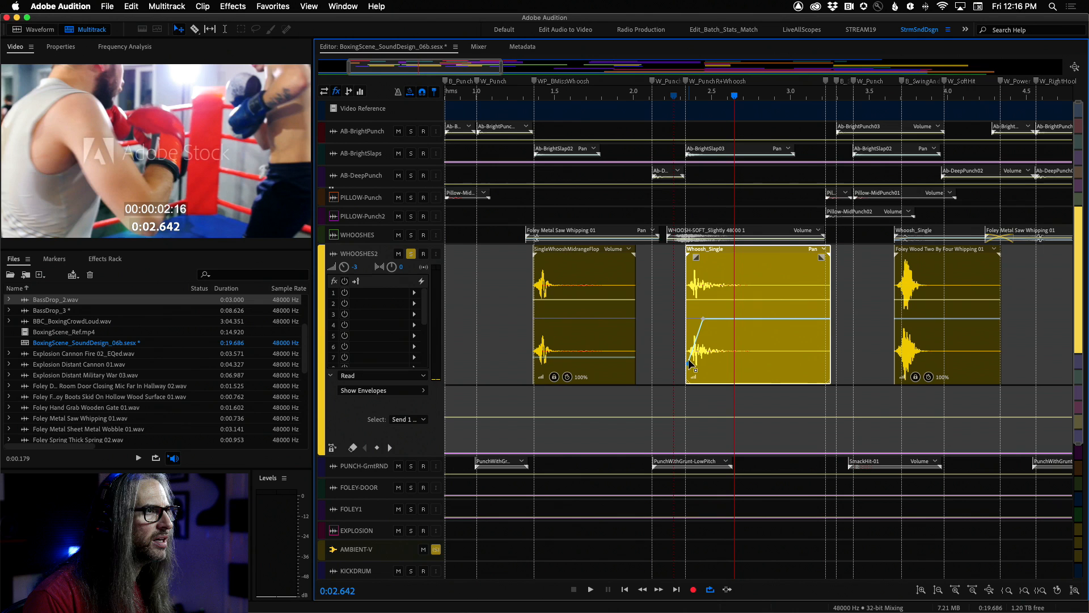
click(673, 95)
key(space)
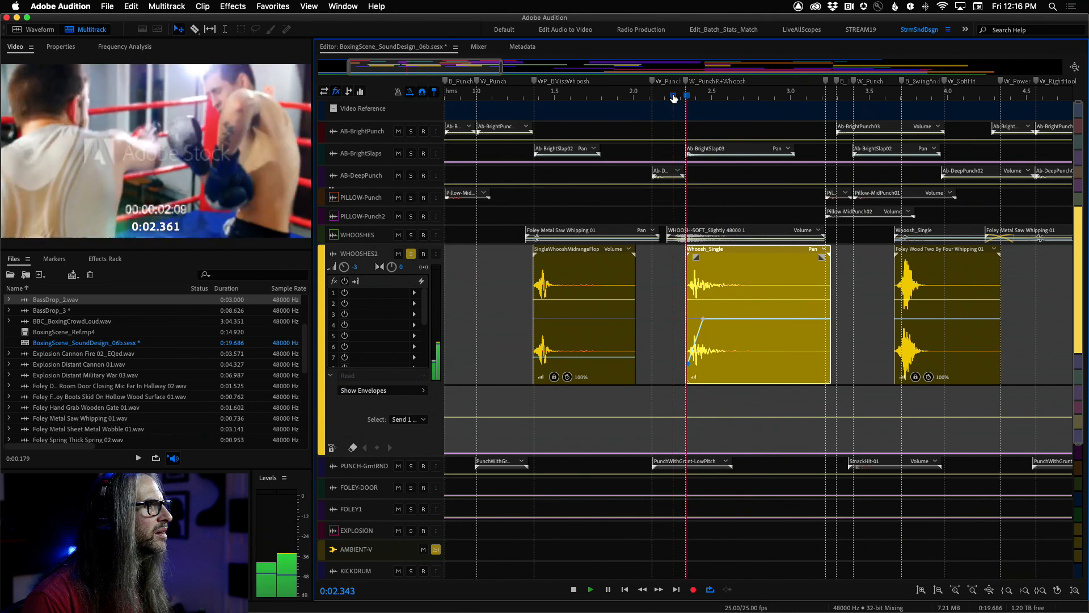
click(673, 98)
key(space)
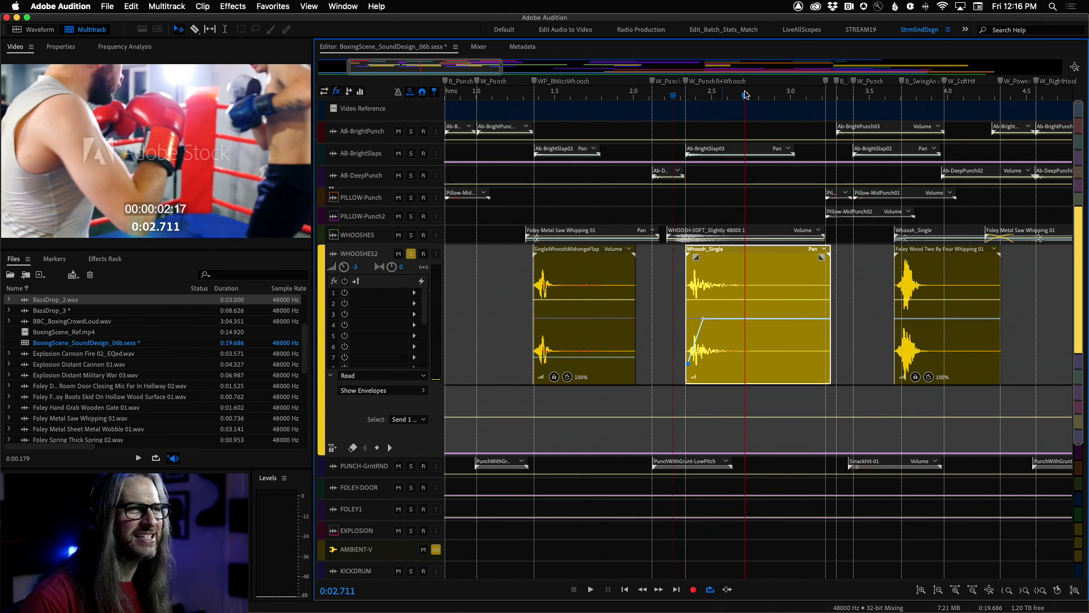
- Audition the Foley Wood Two By Four Whipping 01 clip on WHOOSHES2 repeatedly from between about 3.6 and 3.67 s
scroll(761, 97, right, 5)
click(780, 96)
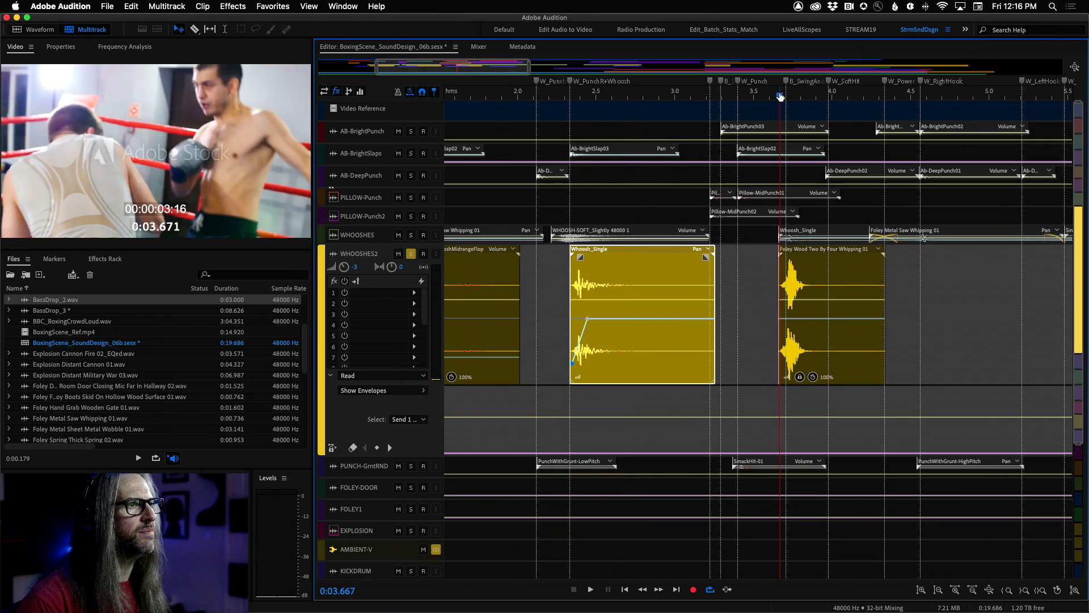
key(space)
key(space)
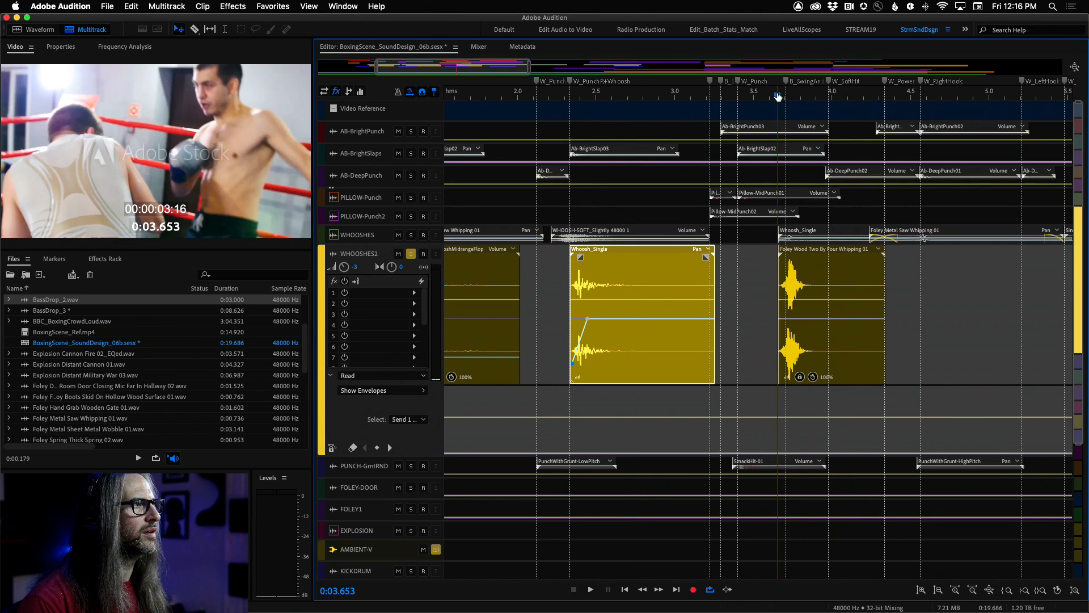
key(space)
key(space)
key(space)
click(777, 95)
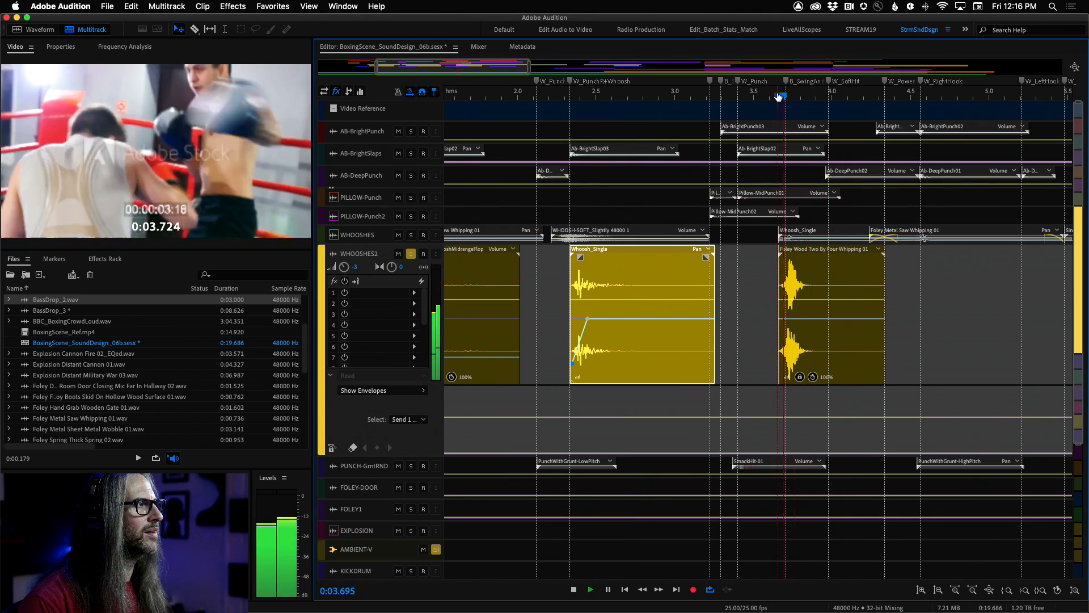
key(space)
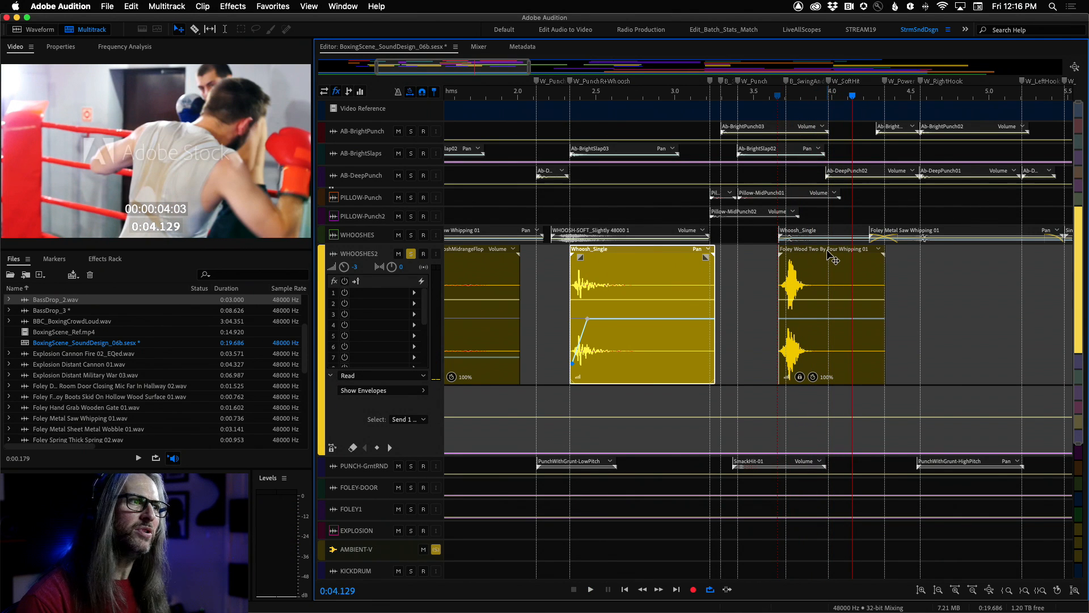
click(770, 95)
key(space)
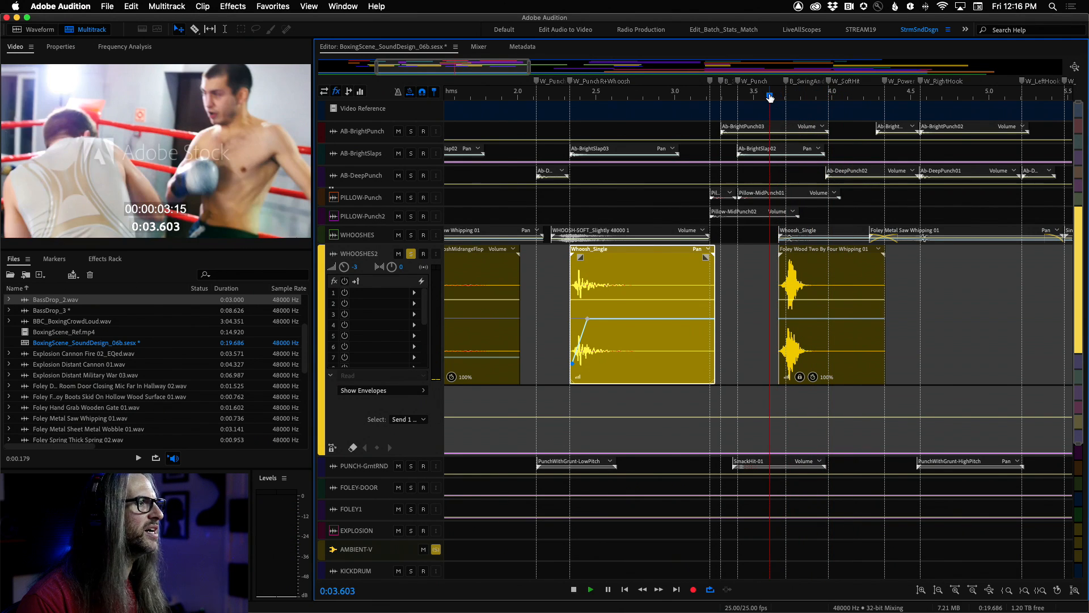
key(space)
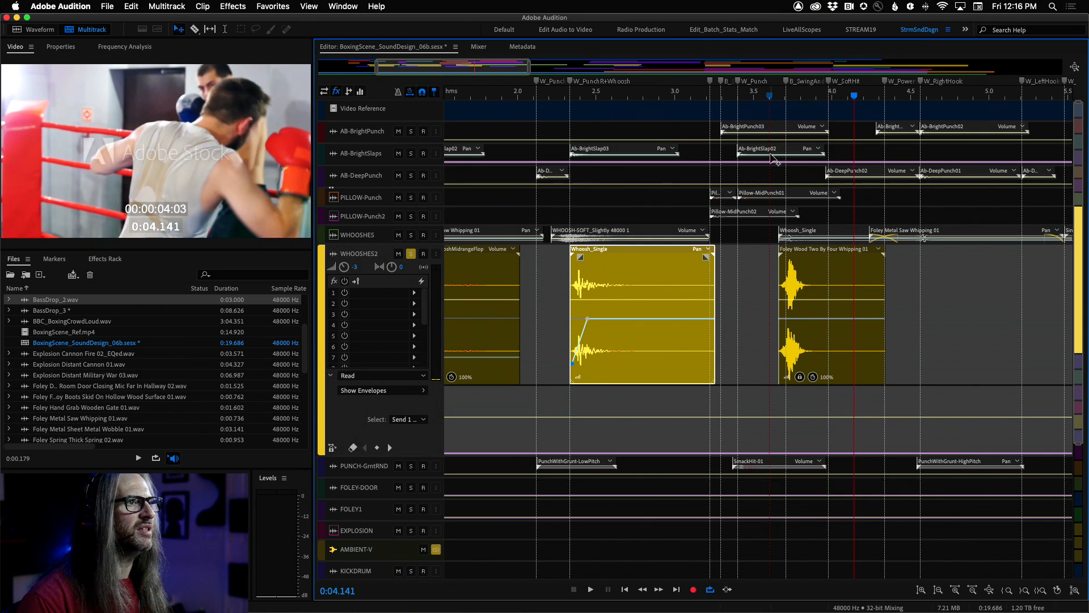
- Audition the Foley Table Fist Hits Hollow Wood clip on WHOOSHES2 repeatedly from about 7.74 s
scroll(800, 207, right, 10)
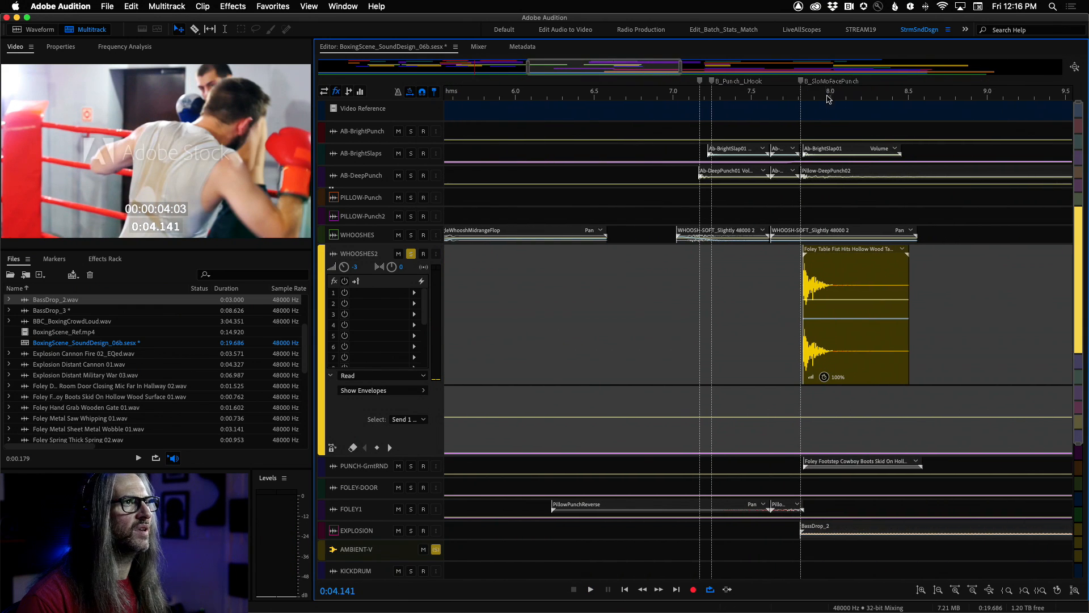
key(space)
click(789, 92)
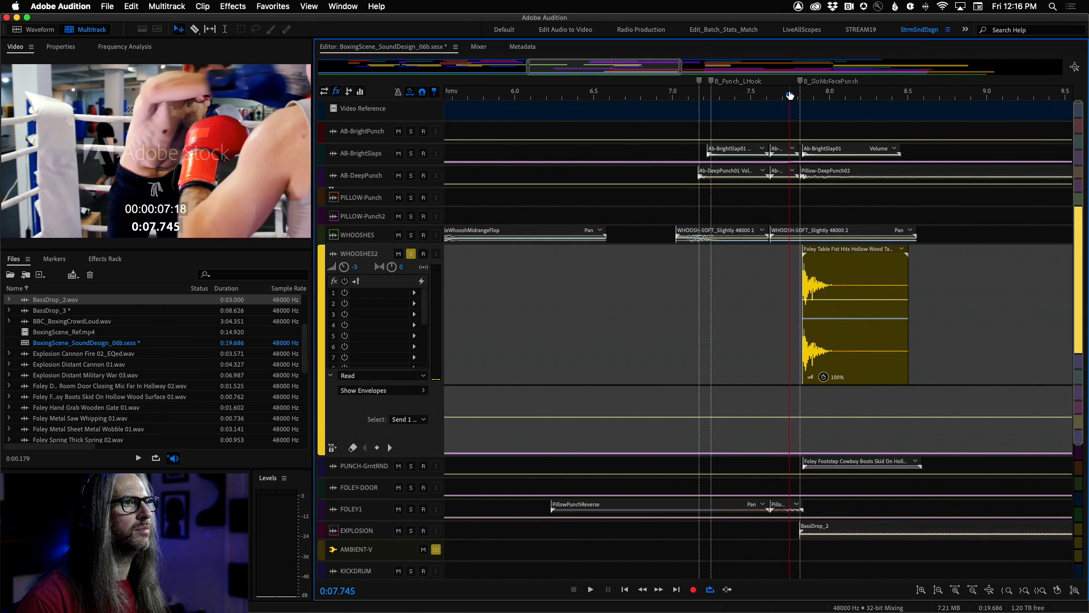
click(789, 93)
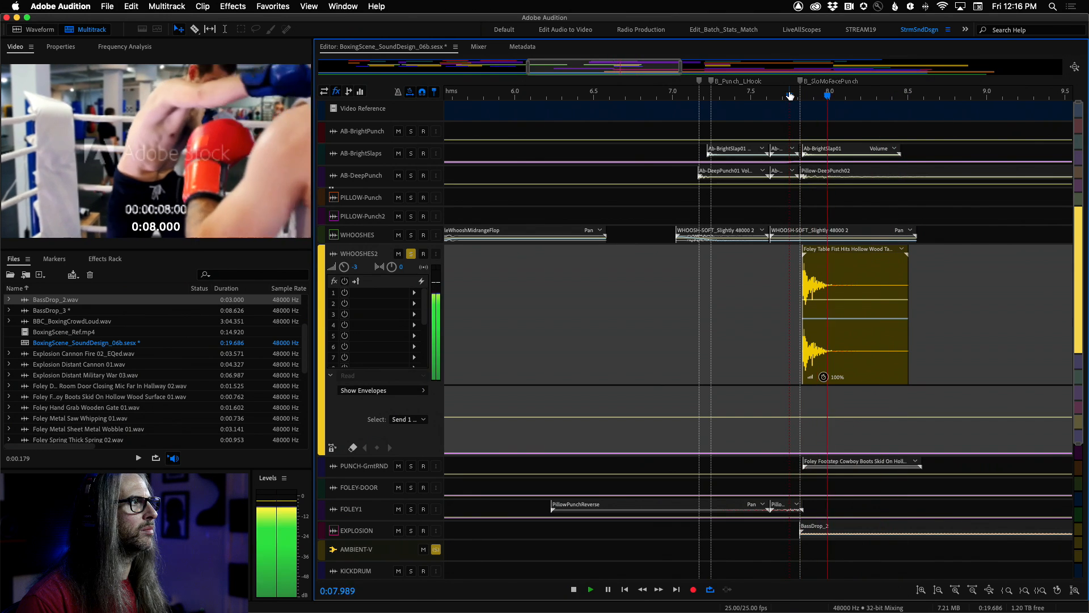
key(space)
click(789, 95)
key(space)
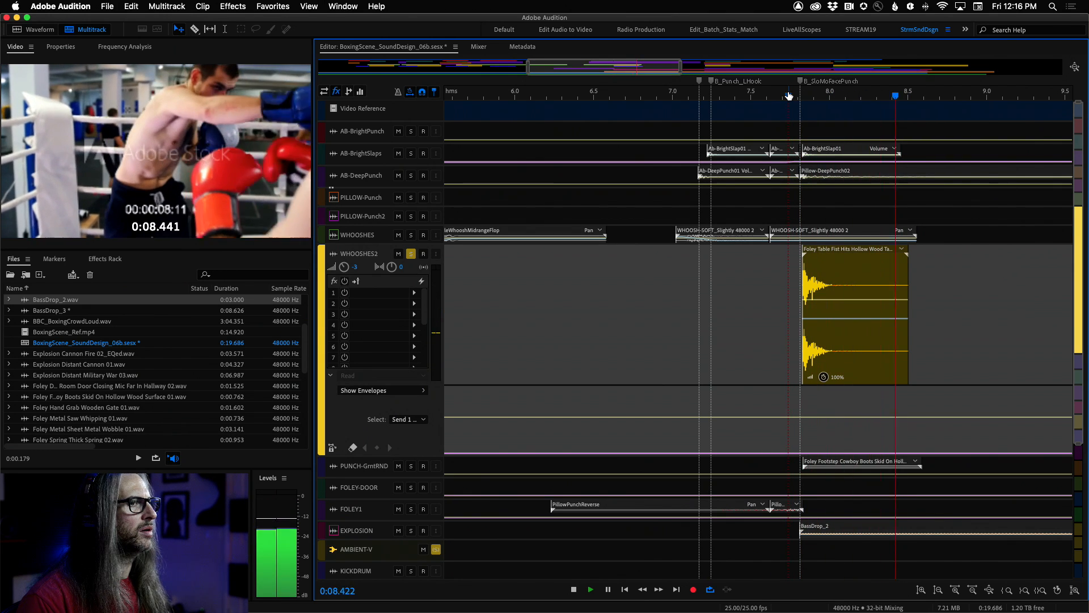
key(space)
click(787, 97)
key(space)
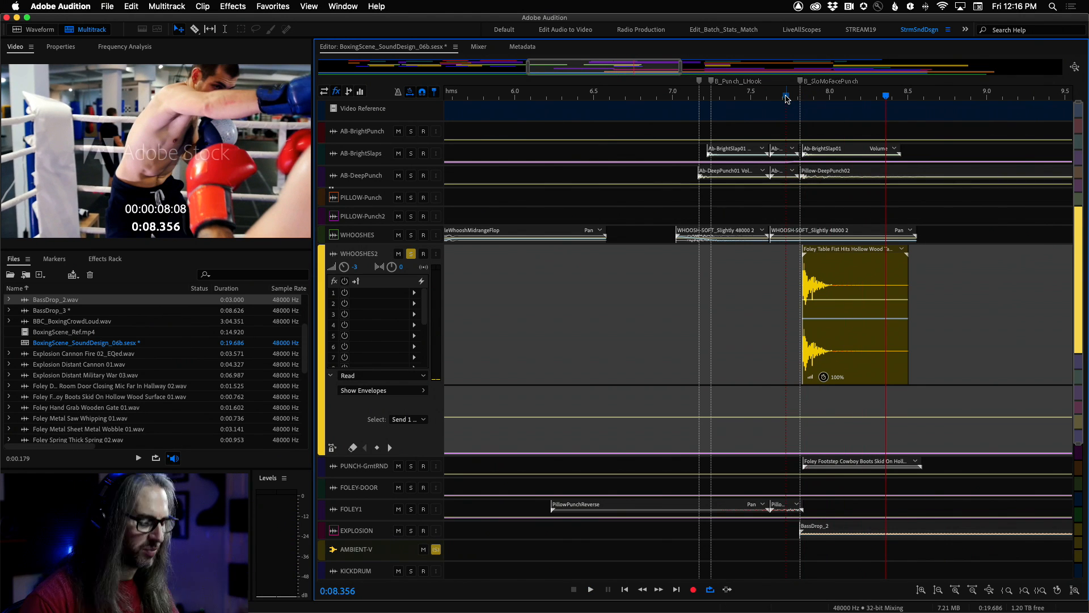
- Clear all track solos from the Master track and play the full mix of the whole session from the start
click(989, 590)
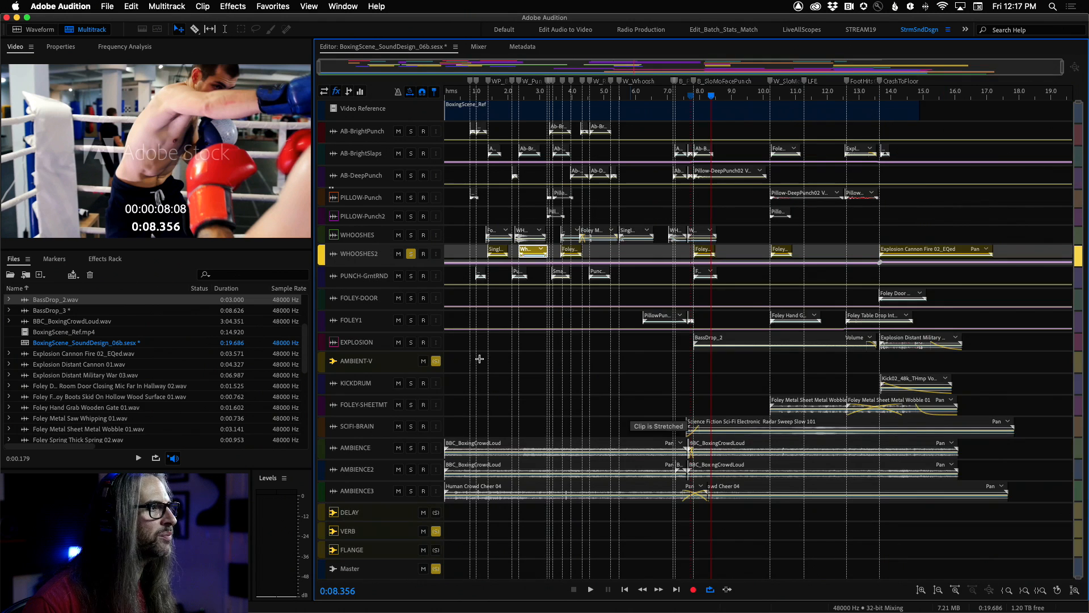
click(435, 568)
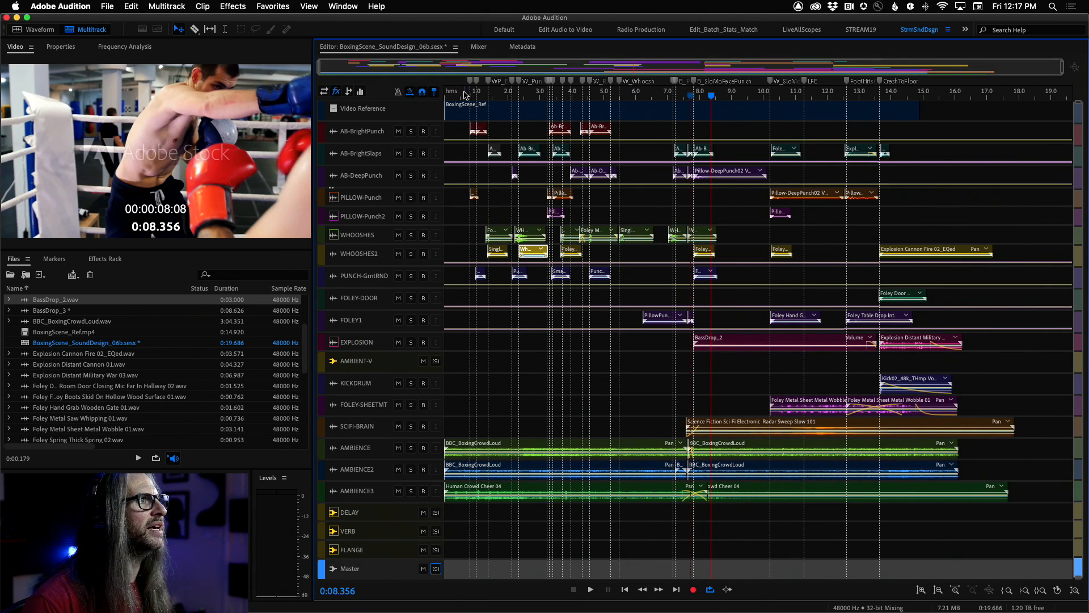
drag(454, 95, 417, 95)
key(space)
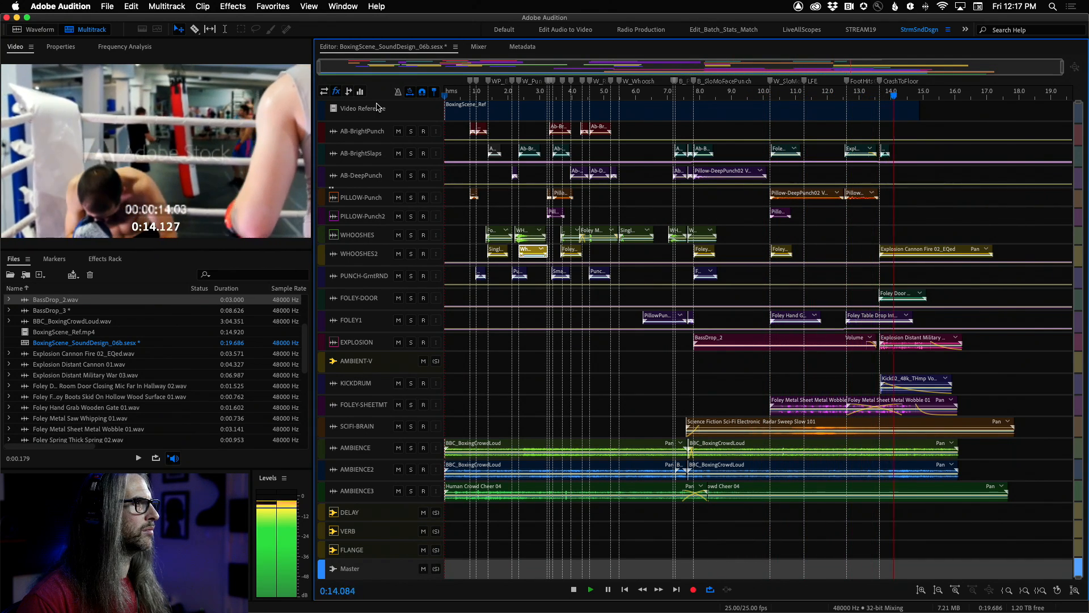
key(space)
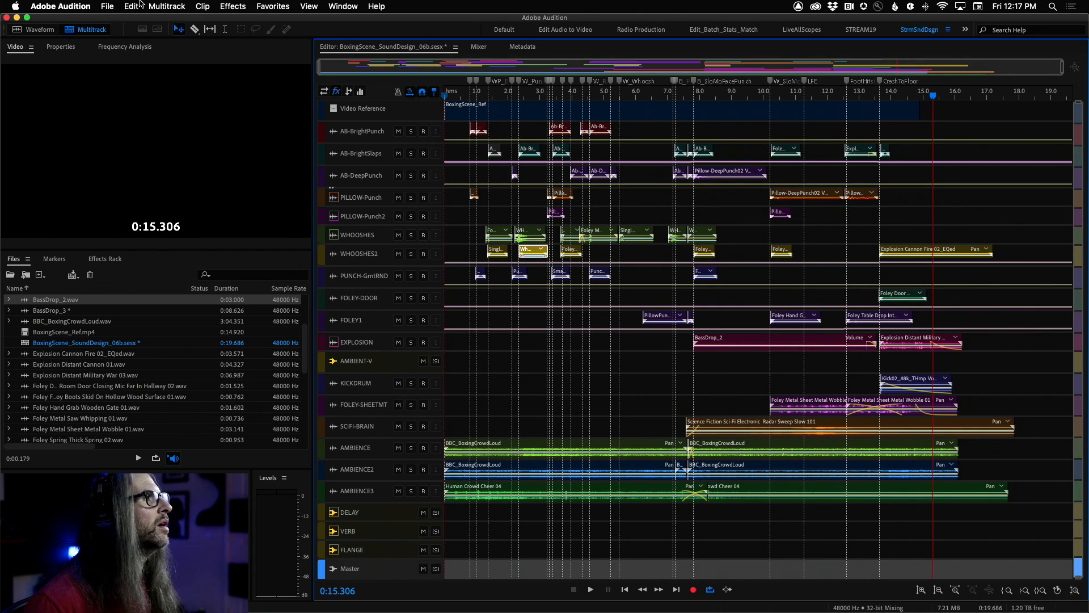
- Save the session as BoxingScene_SoundDesign_07.sesx without copying outside media files to the session folder
click(111, 6)
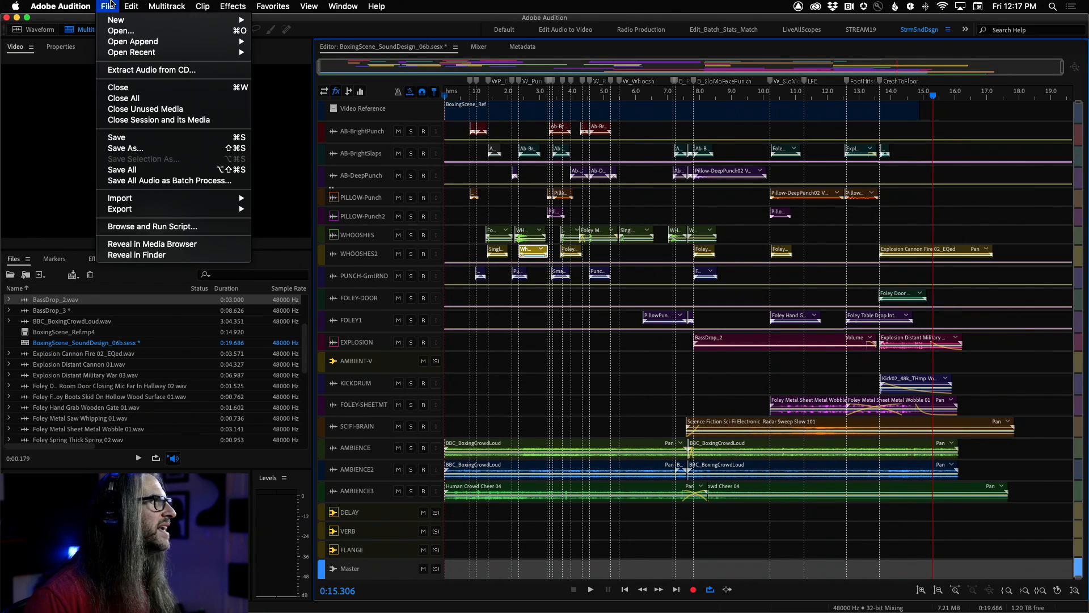
click(174, 148)
key(Right)
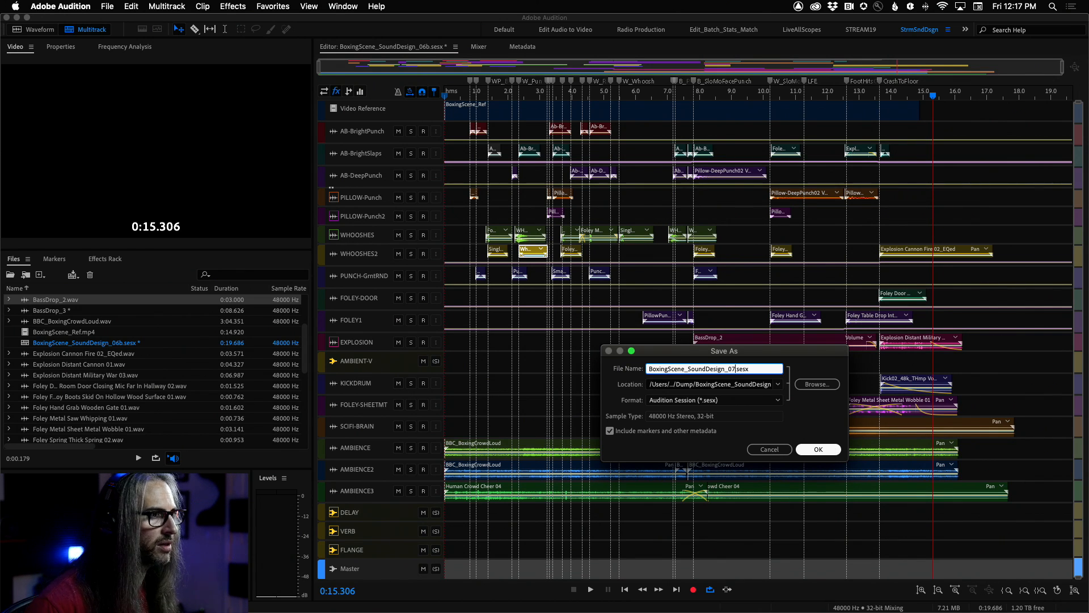
click(822, 451)
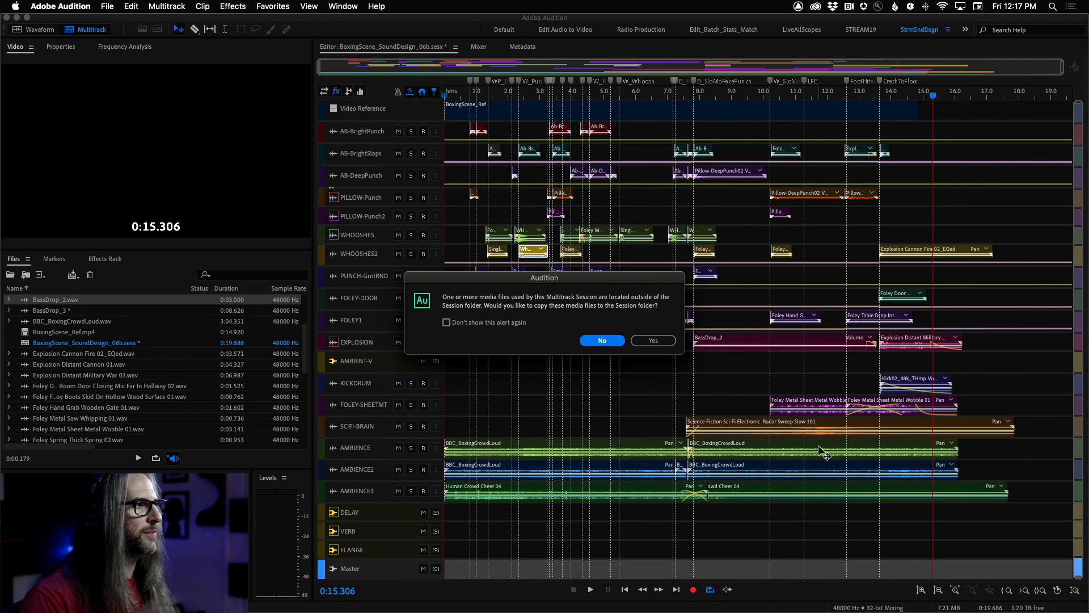
click(602, 339)
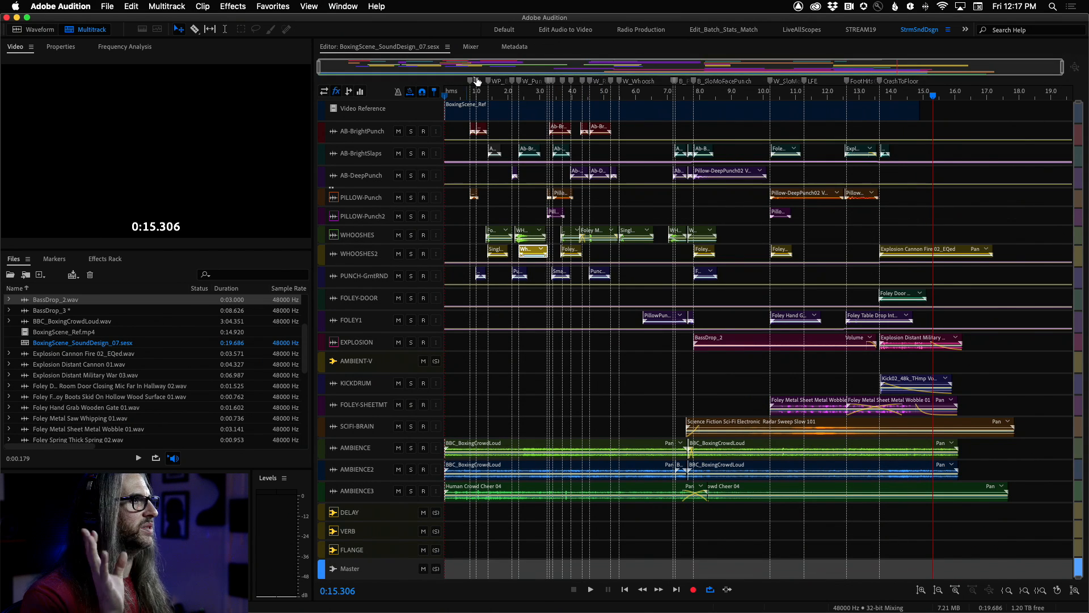
- Switch to Premiere Pro, mute the Audio 1 track in the BoxingScene_01 sequence, and enlarge the timeline area
click(495, 92)
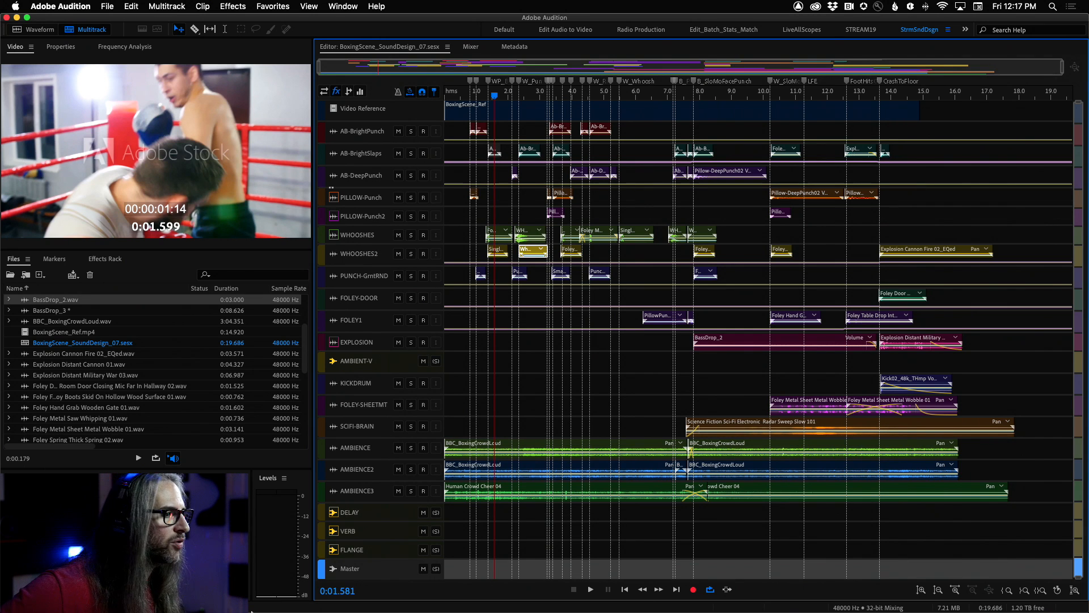
click(391, 599)
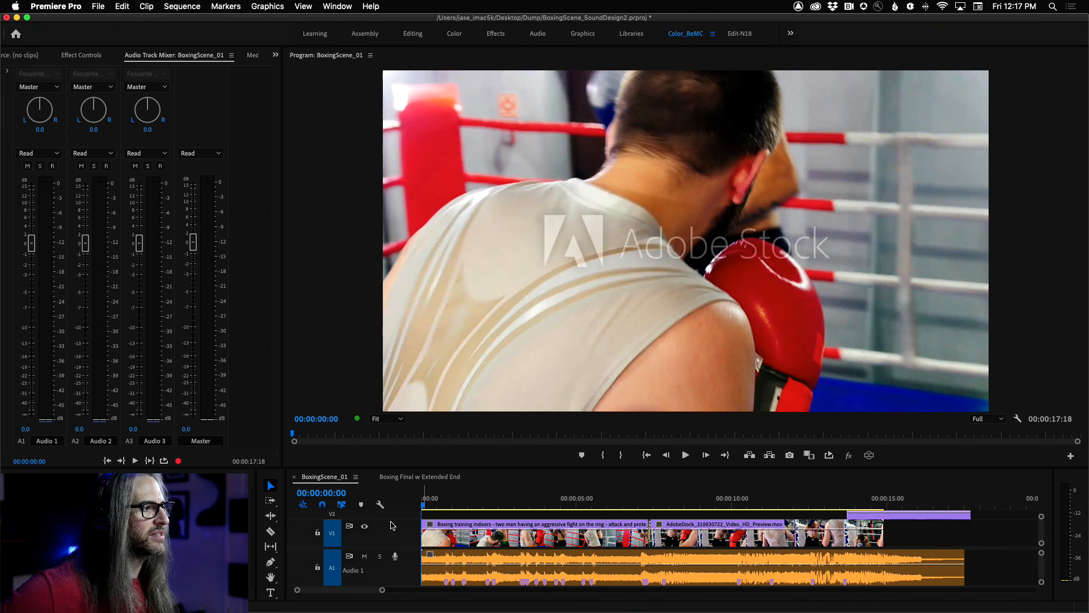
click(361, 558)
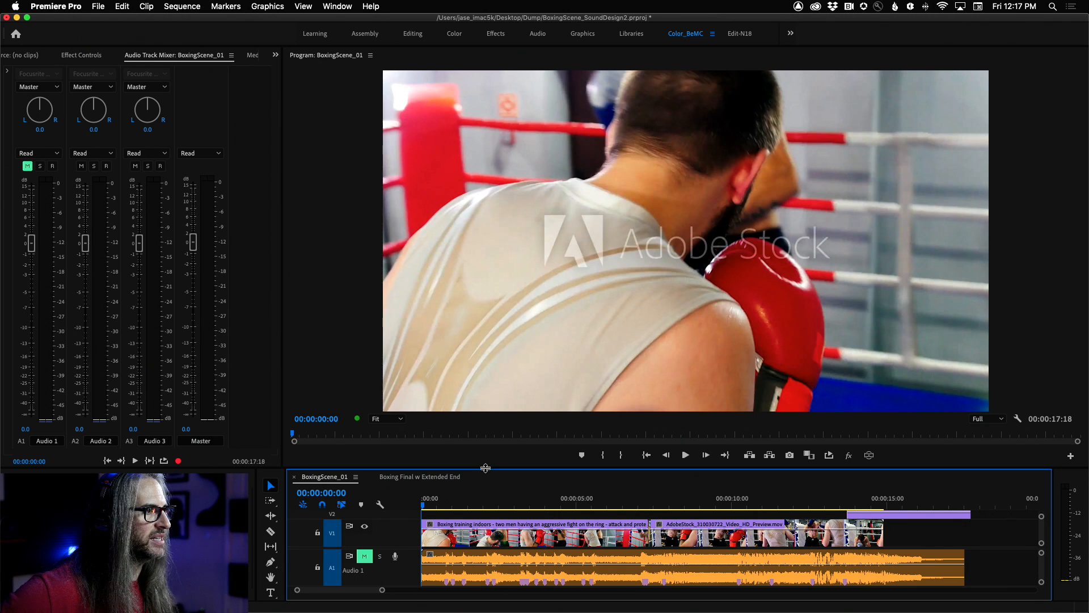
drag(485, 467, 487, 321)
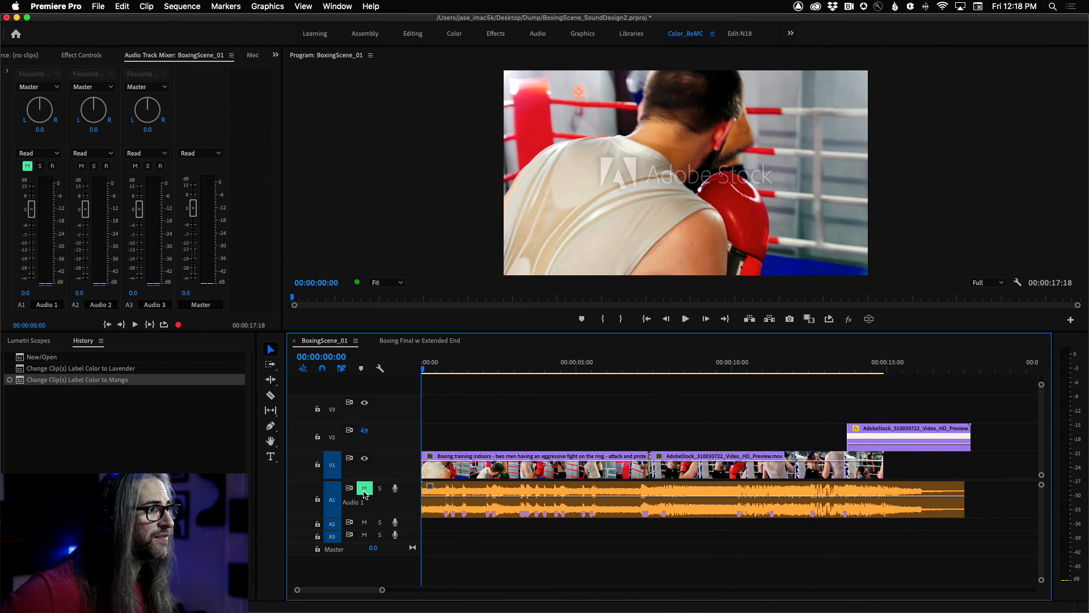
click(365, 492)
click(366, 492)
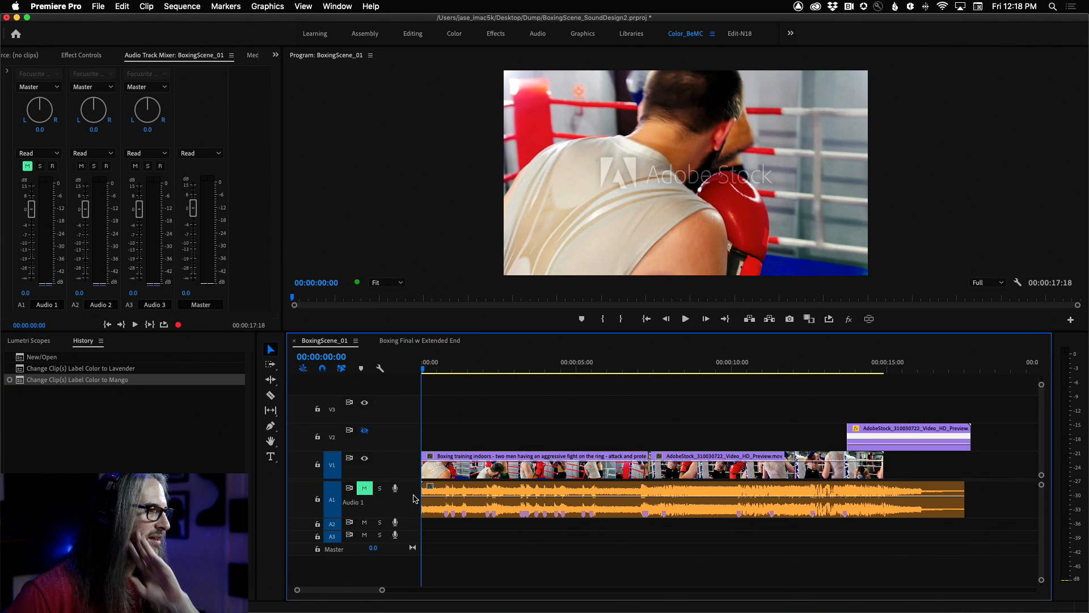
- Return to Audition and set up an export to Adobe Premiere Pro that mixes the session down to a stereo file
key(super+Tab)
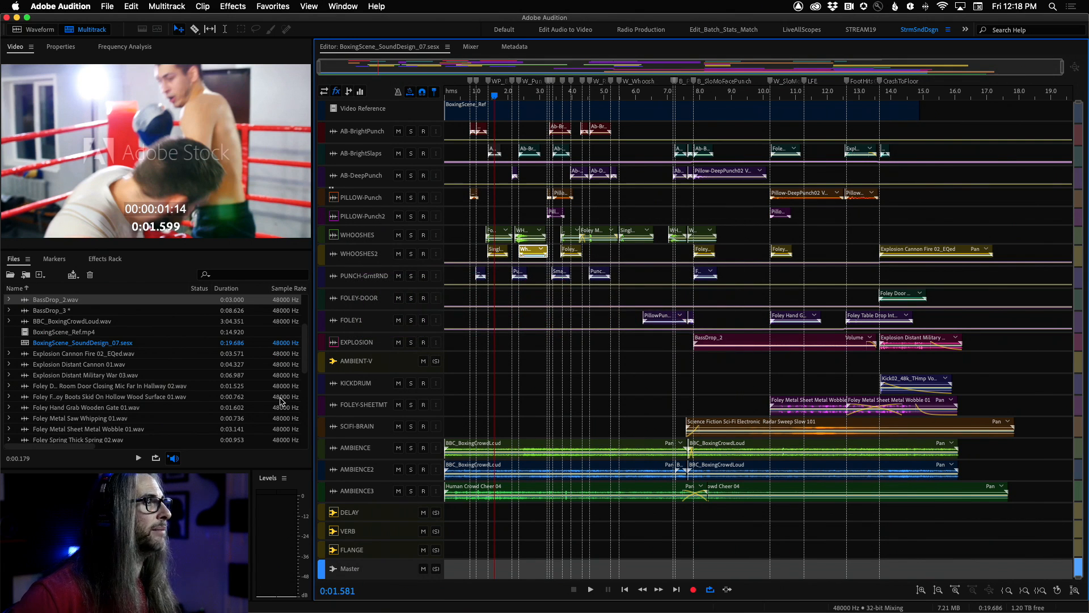
click(164, 7)
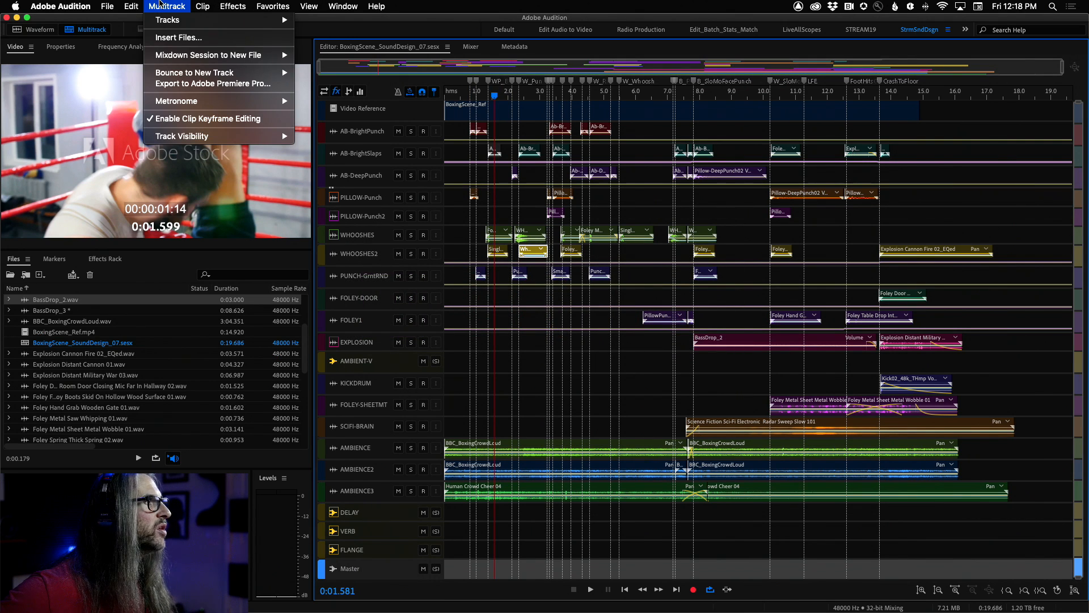
click(199, 86)
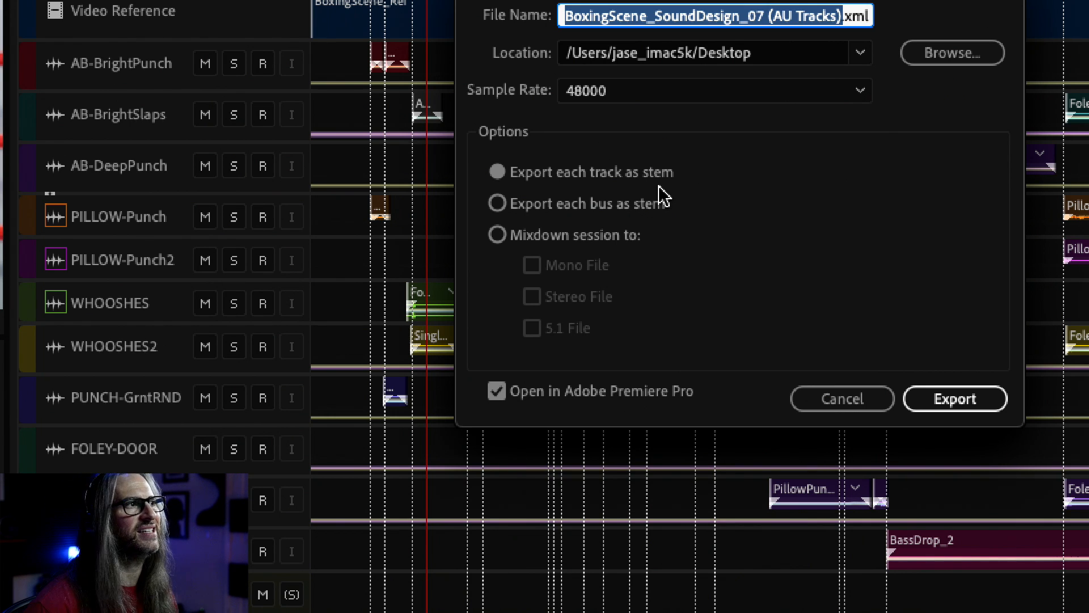
click(498, 237)
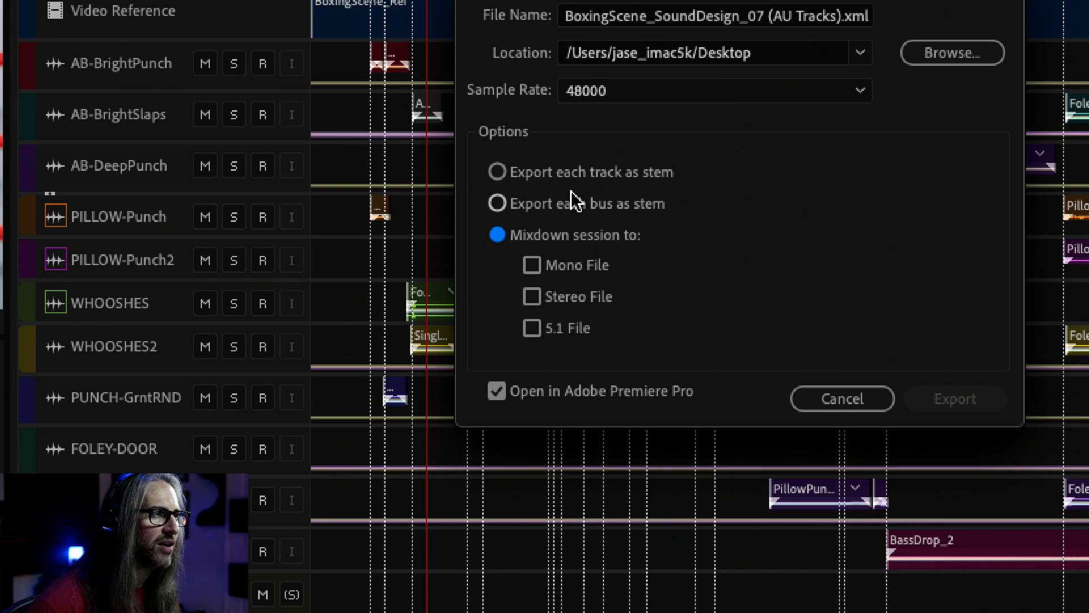
click(534, 299)
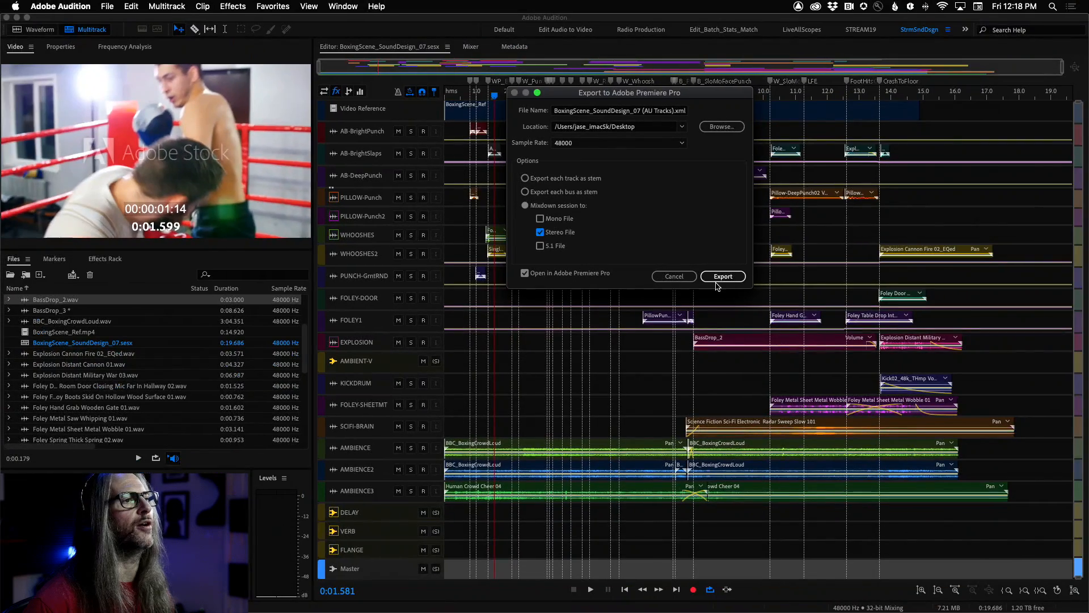
- Set the export location to the Dump folder on the Desktop and export BoxingScene_SoundDesign_07 (AU Tracks).xml to Premiere Pro
click(683, 127)
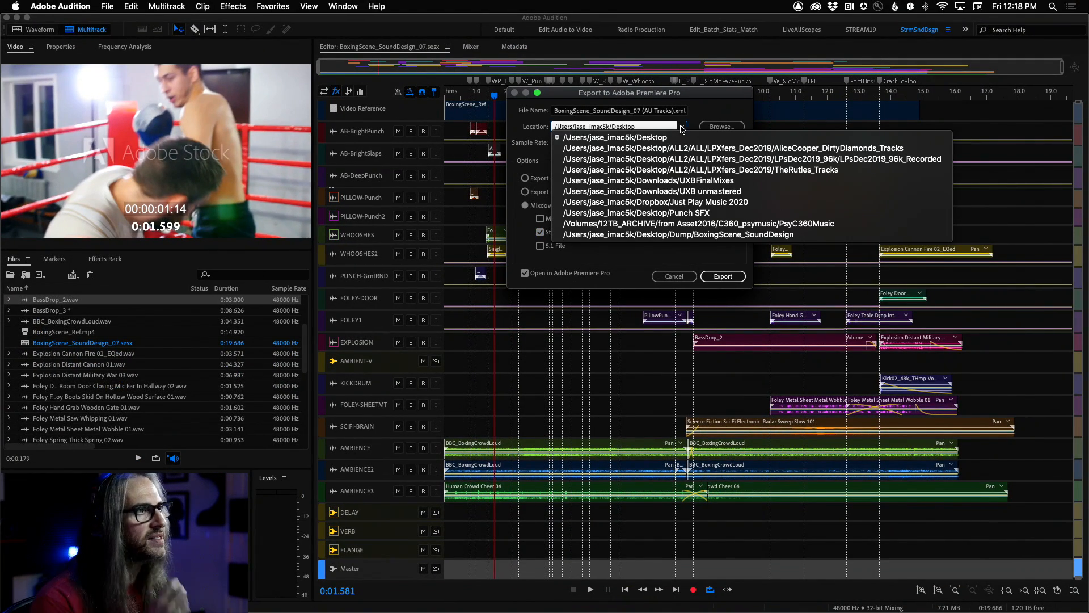
click(717, 123)
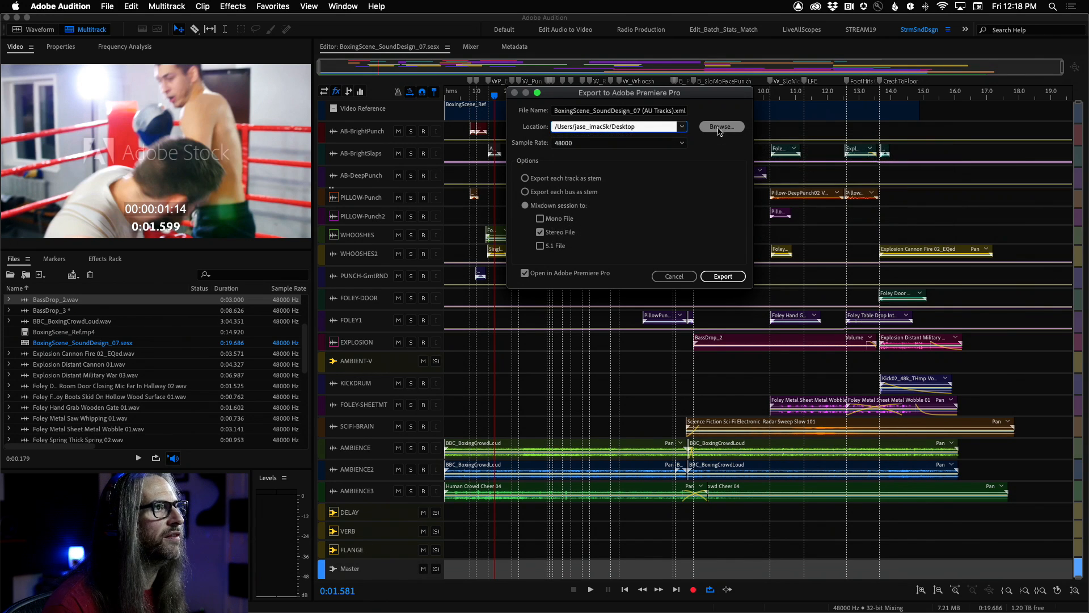
click(717, 128)
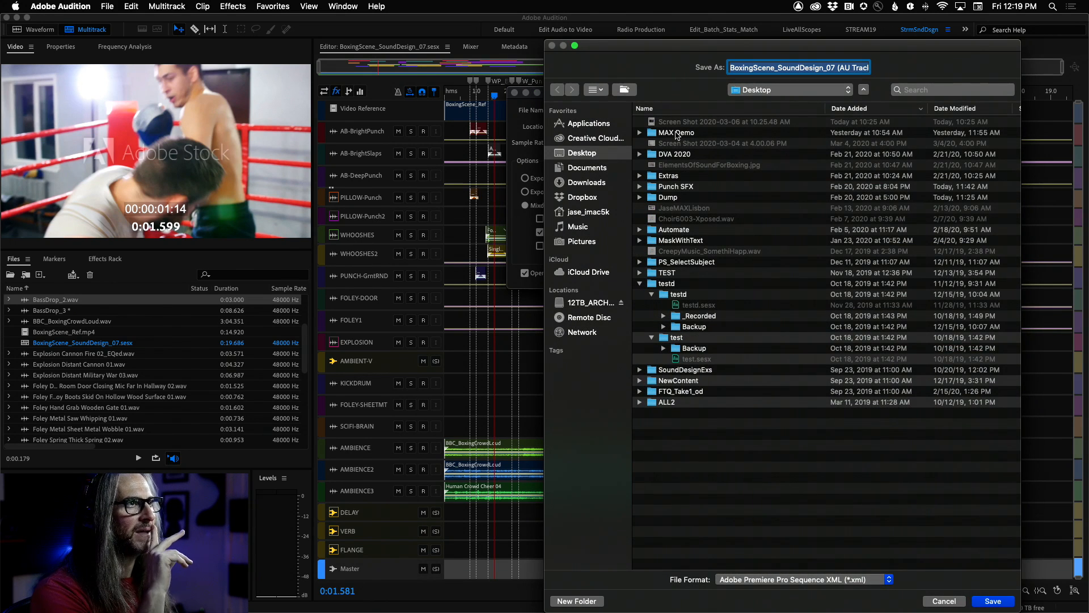
double_click(671, 198)
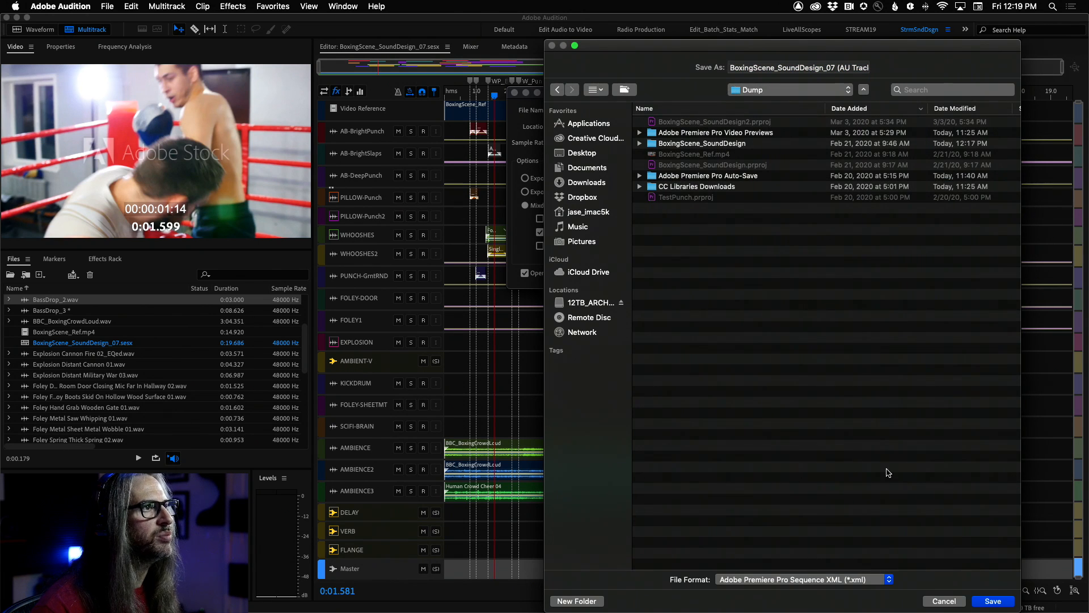
click(992, 601)
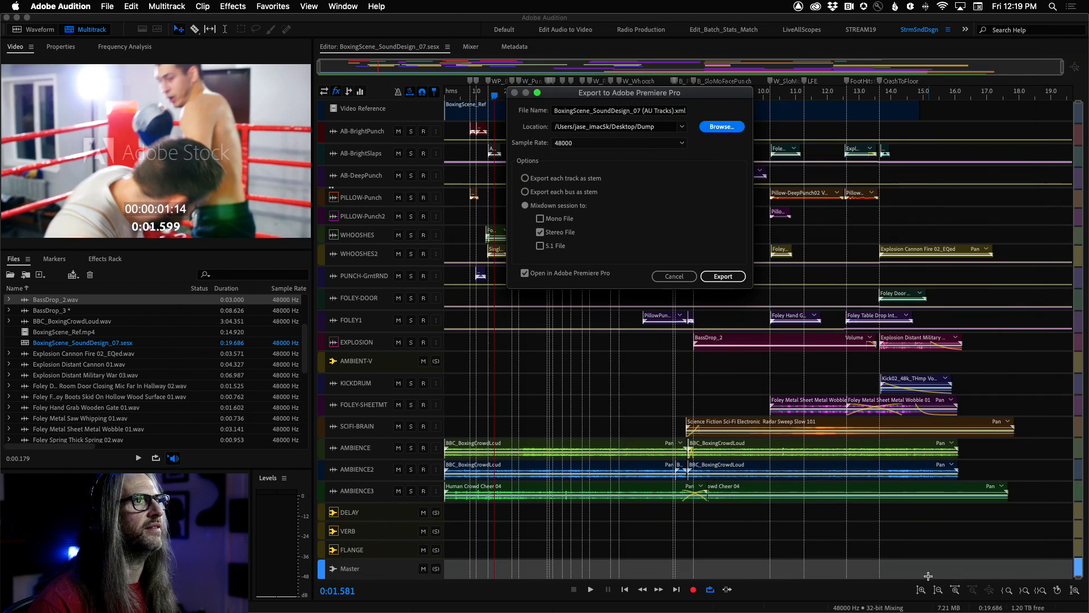
click(730, 279)
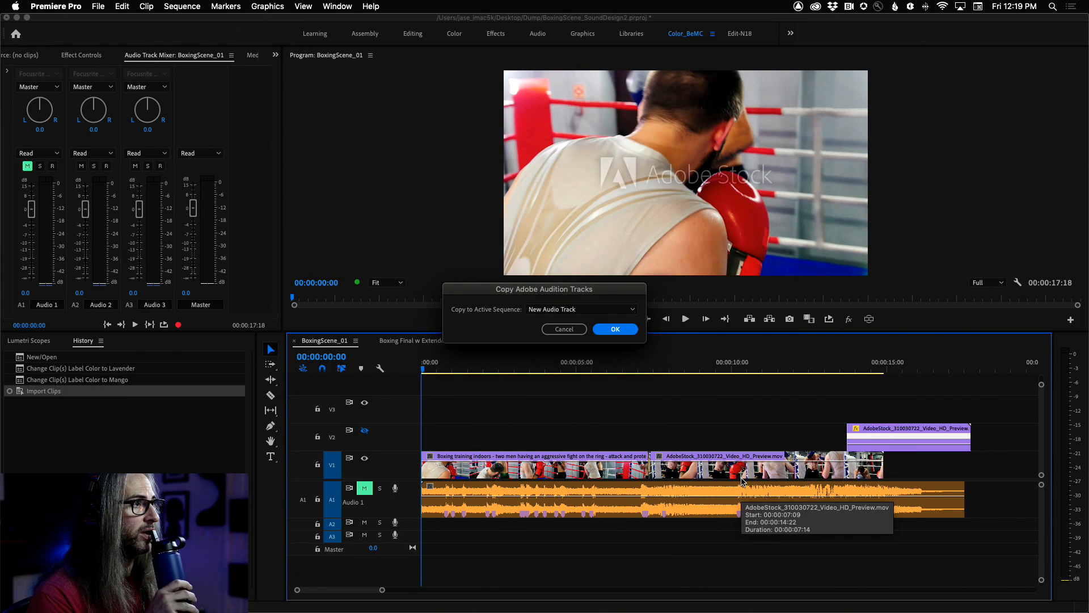
- Copy the imported Audition mixdown to the Audio 2 track of the active sequence
click(595, 311)
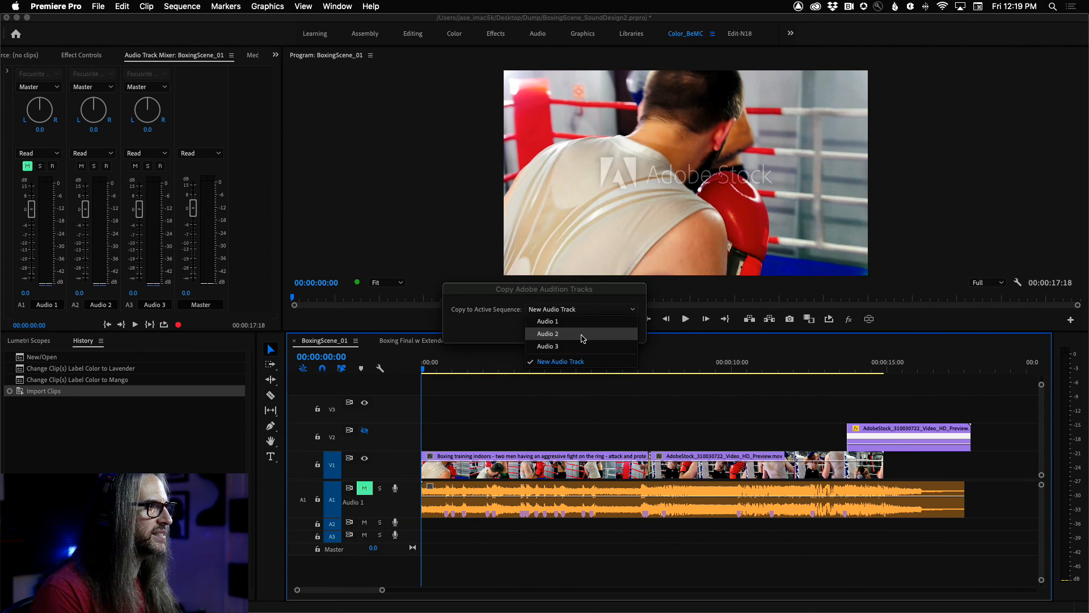
click(583, 335)
click(607, 332)
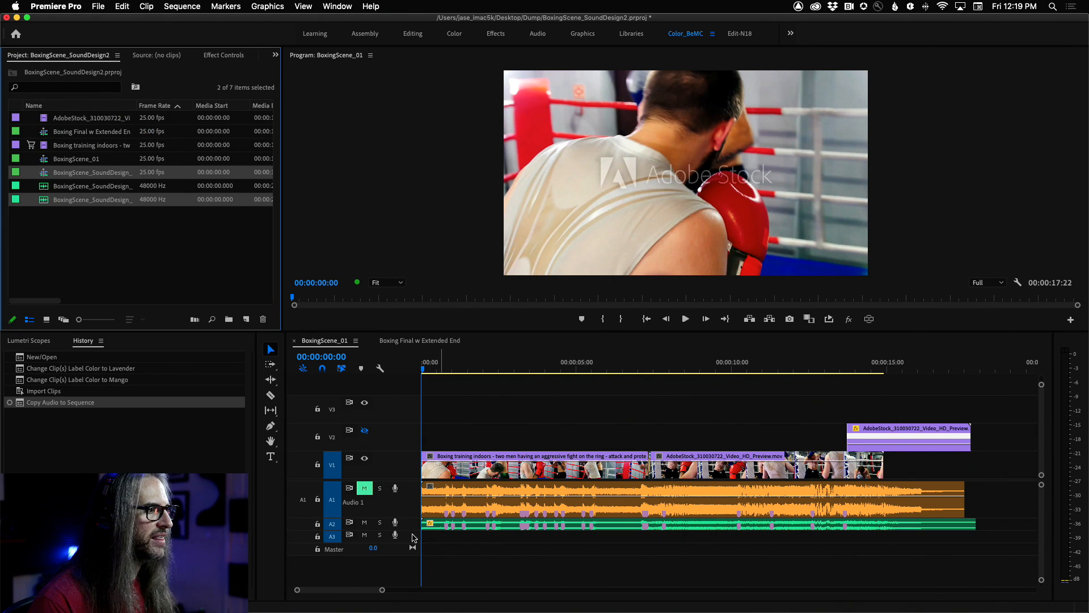
- Make the Audio 2 track taller than Audio 1 and give the Program monitor more height
drag(409, 530, 406, 573)
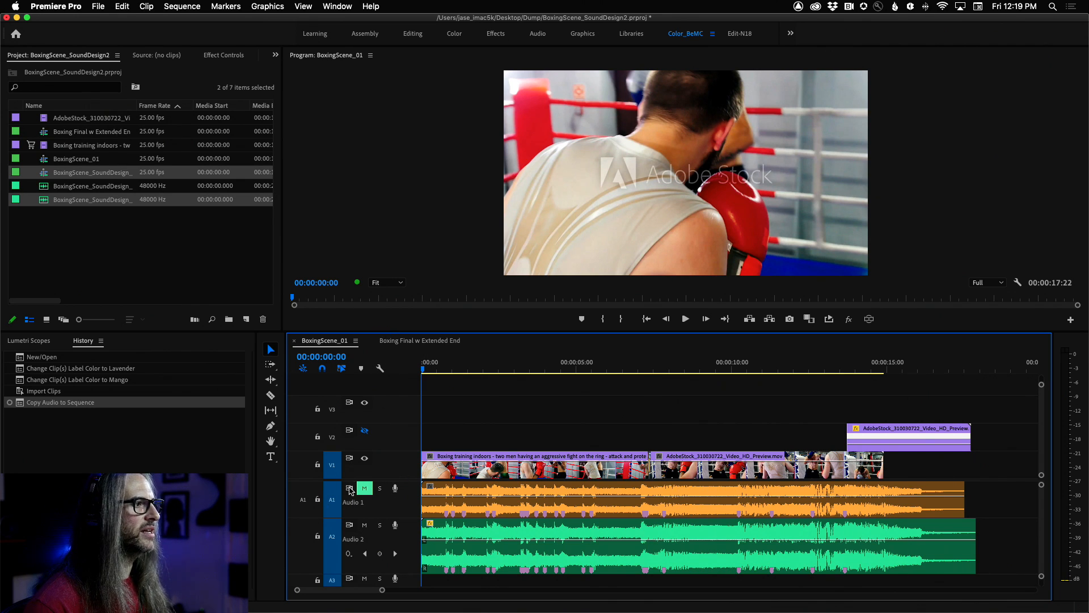
drag(378, 518, 377, 501)
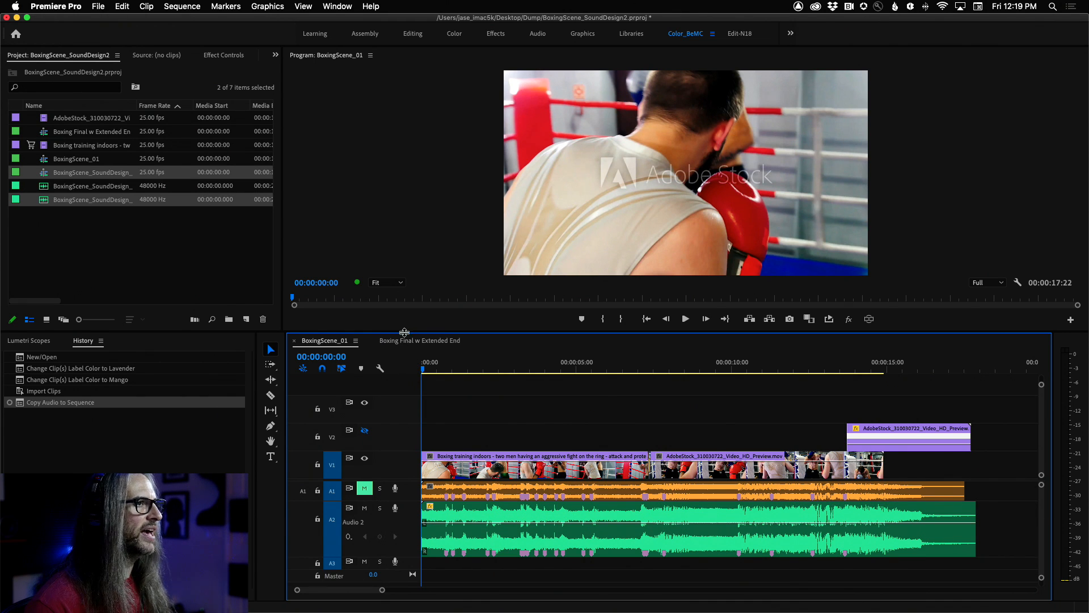
drag(404, 332, 404, 433)
- Play the sequence with the new stereo mix and replay its ending from 00:00:13:17
key(space)
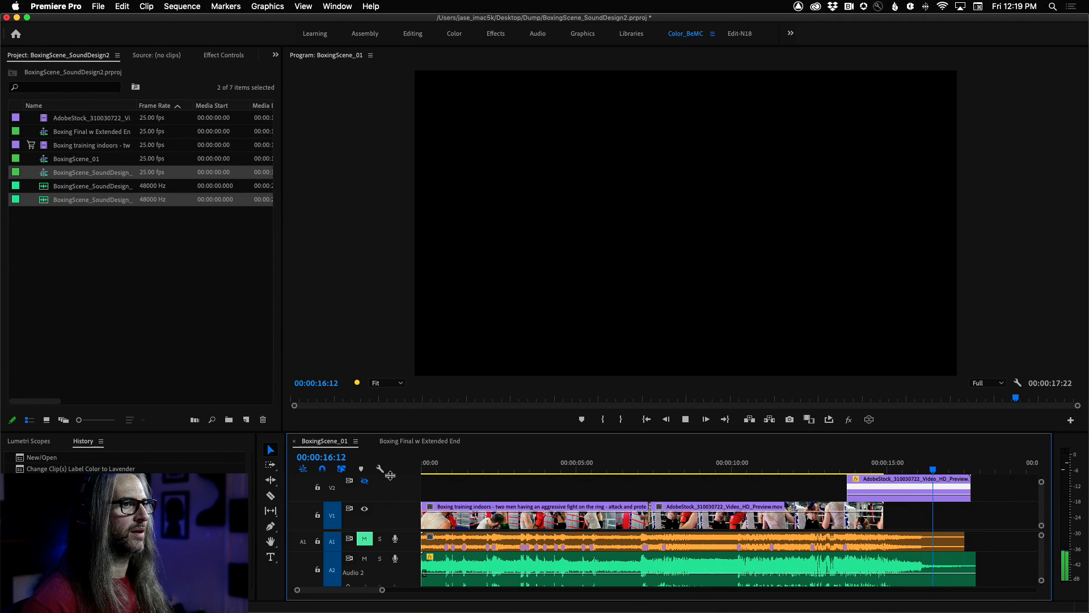
key(space)
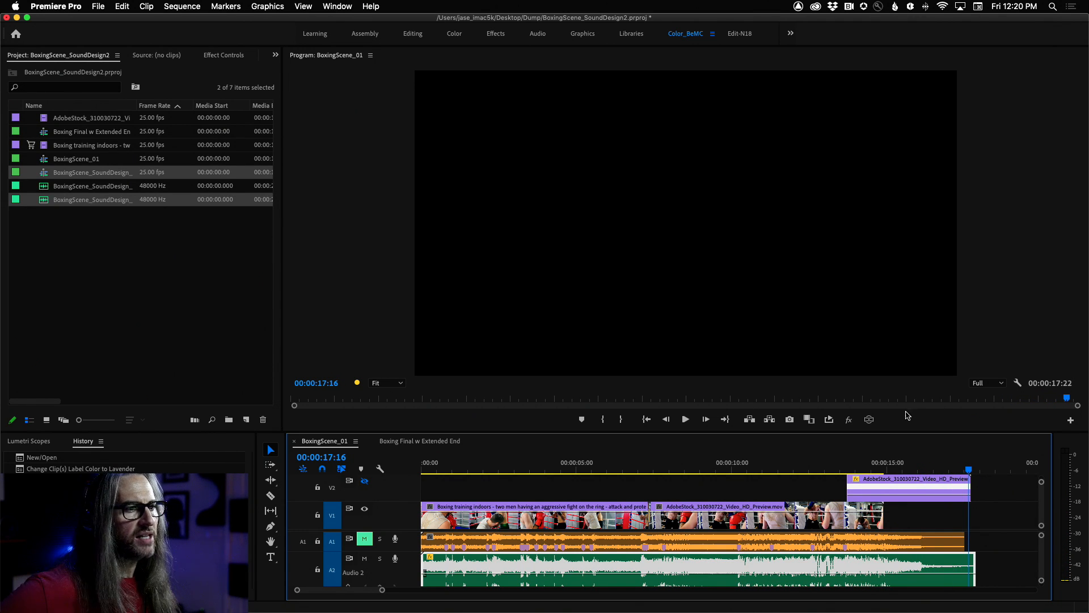
mouse_move(970, 476)
mouse_down()
mouse_move(799, 471)
mouse_move(868, 470)
mouse_move(846, 469)
mouse_up()
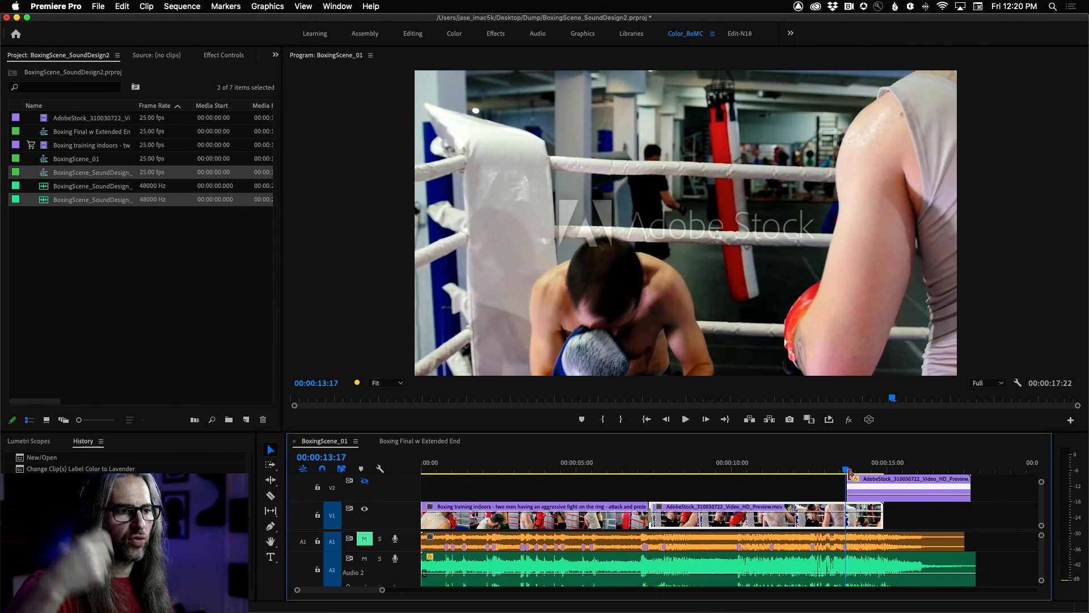
key(space)
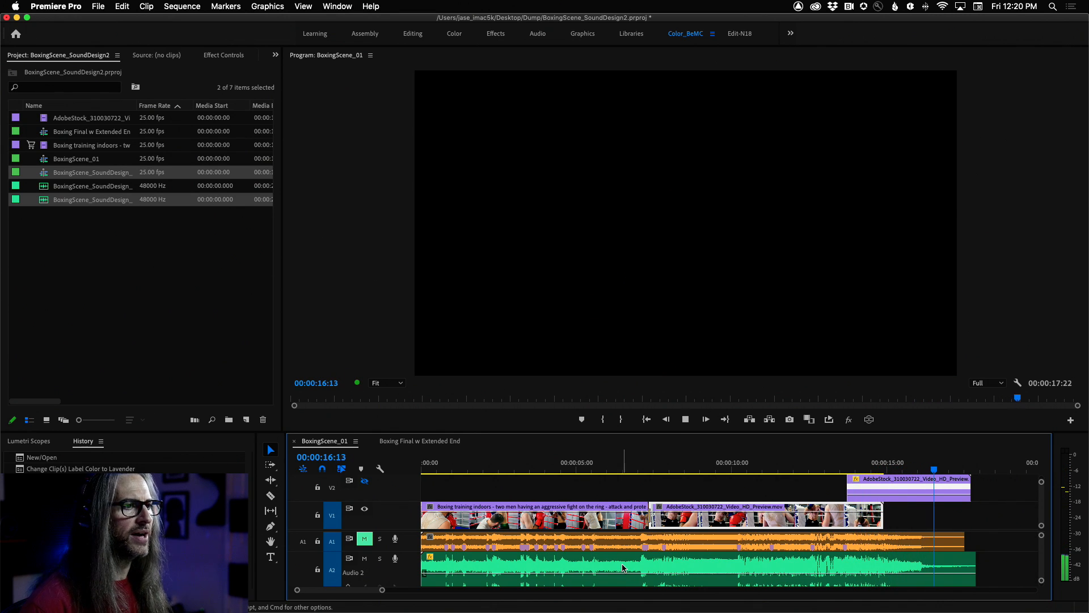
key(space)
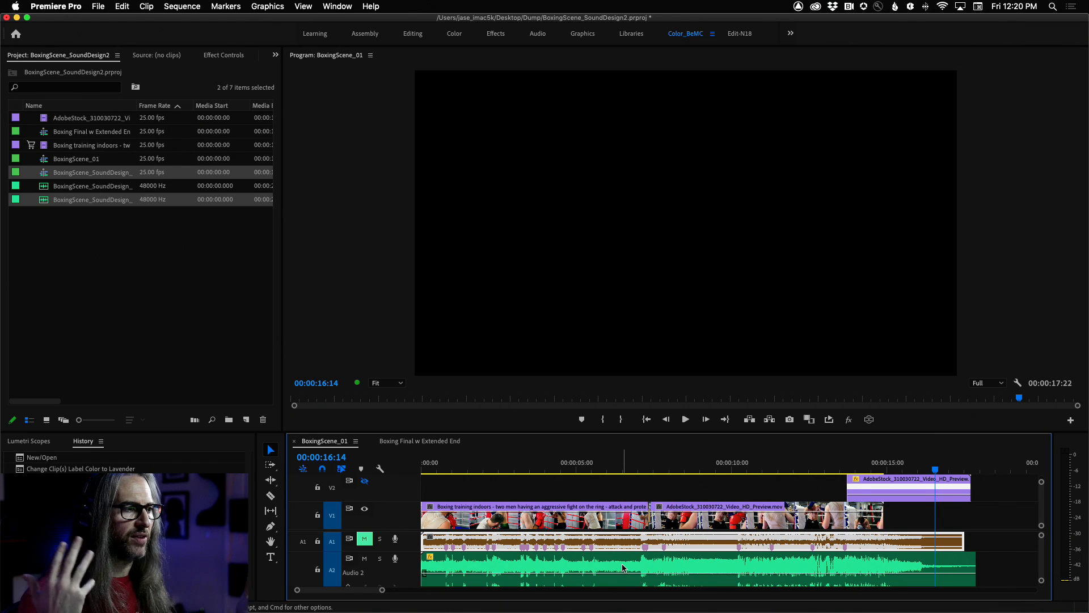
- Switch to Audition, close the session with its media, and close BassDrop_3 without saving changes
key(super+Tab)
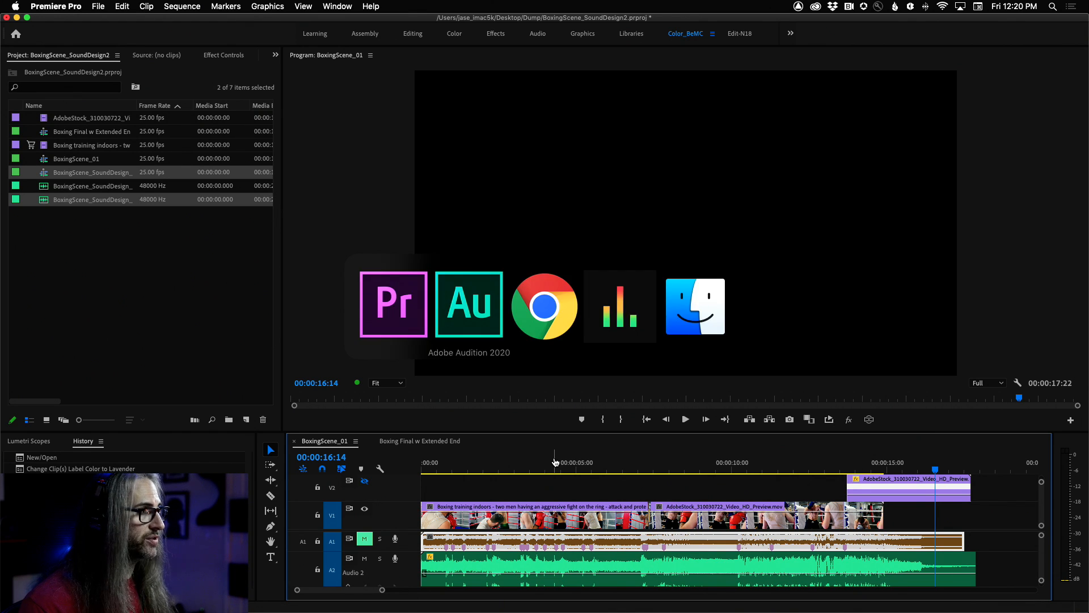
click(112, 5)
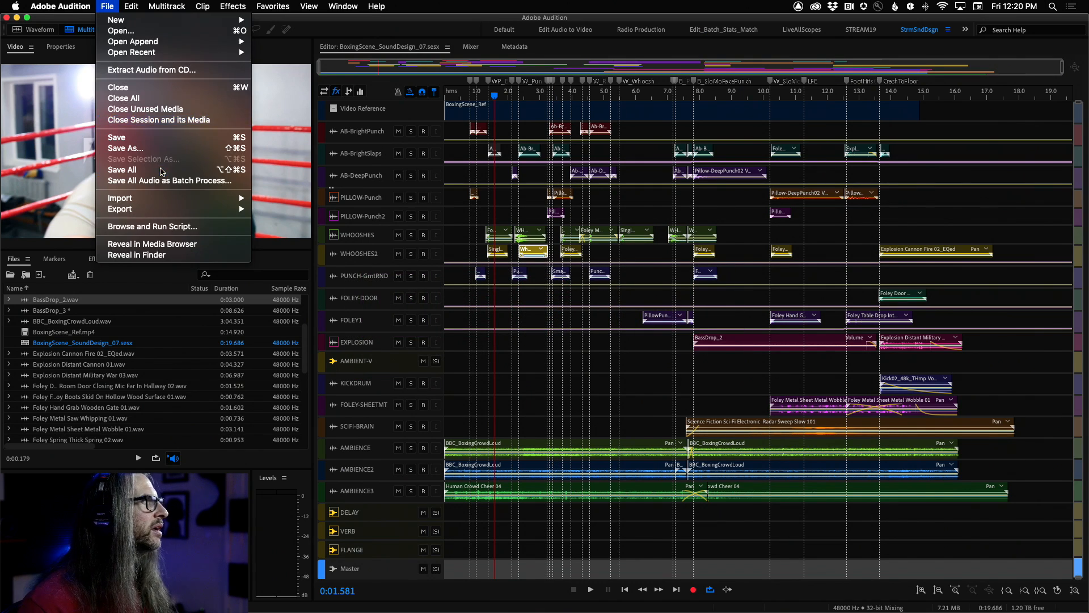
click(155, 120)
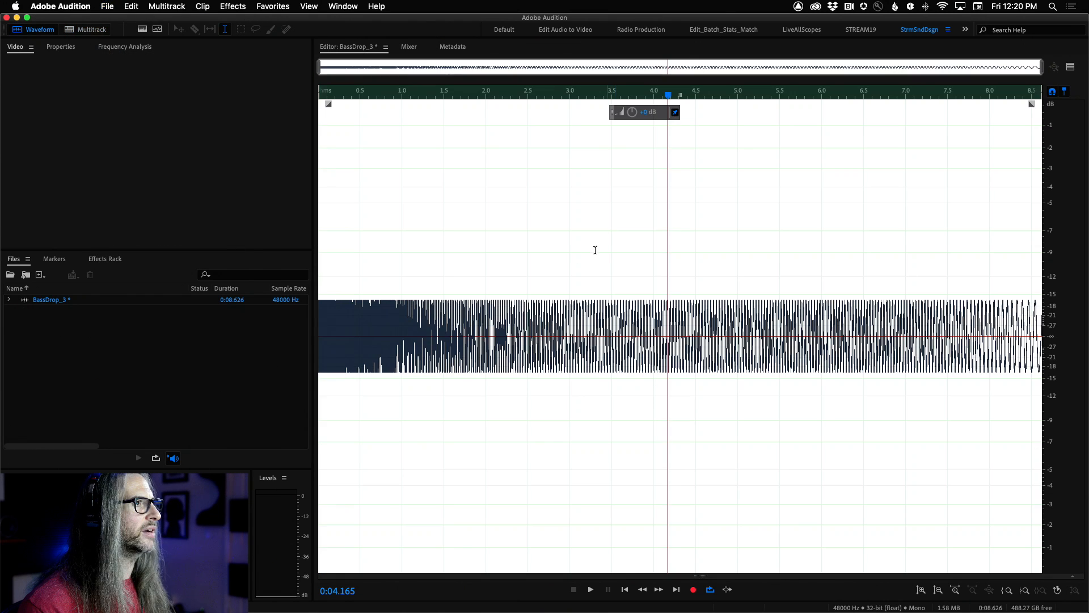
click(107, 6)
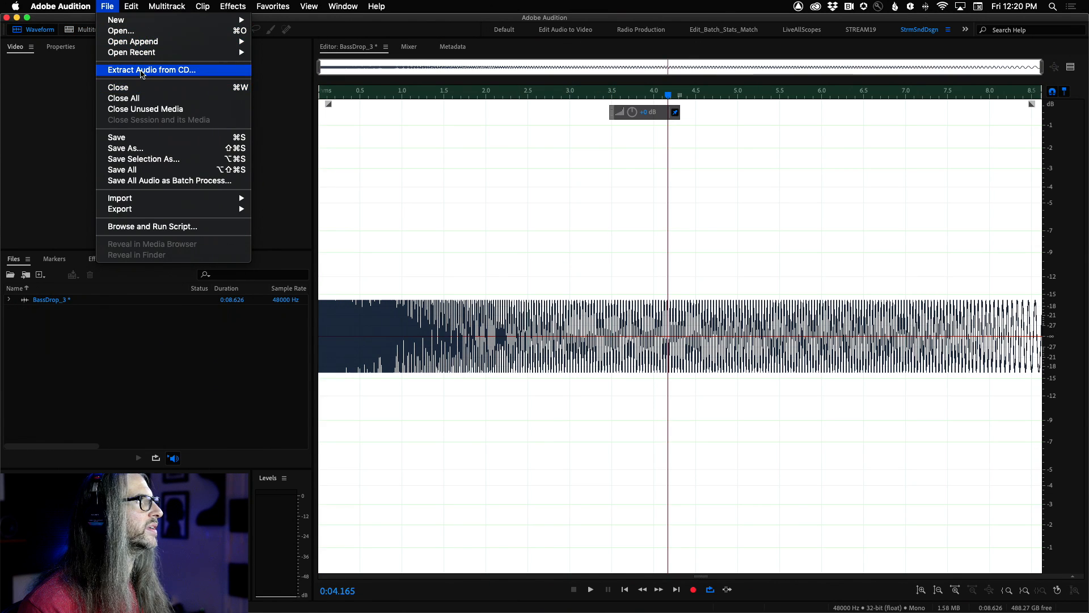
click(119, 88)
click(549, 333)
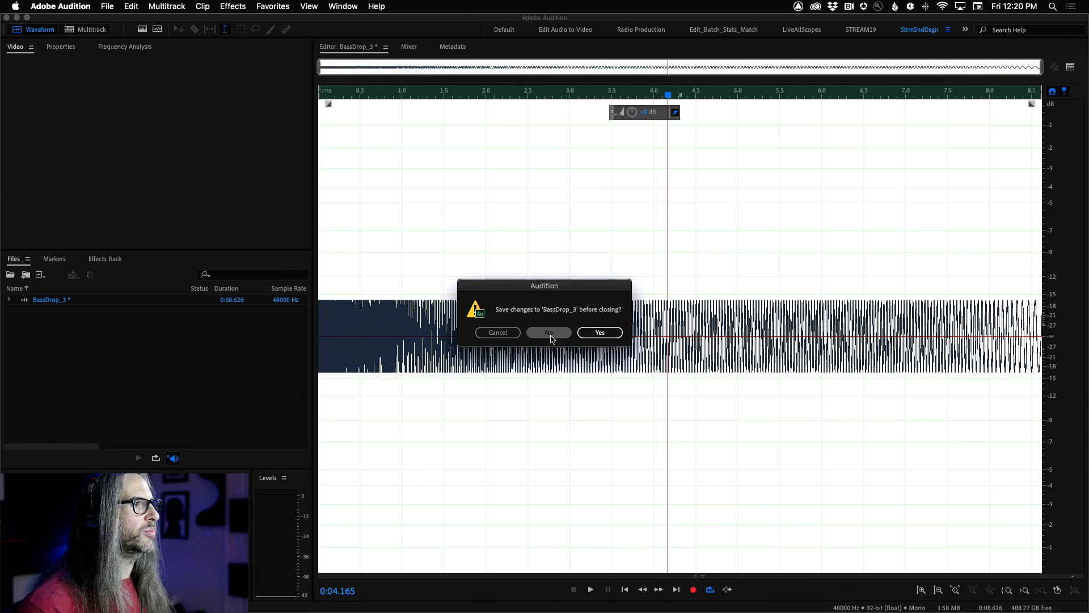
- Return to Premiere Pro and use Edit Original on the Audio 2 mixdown clip to reopen the Audition multitrack session that created it
key(super+Tab)
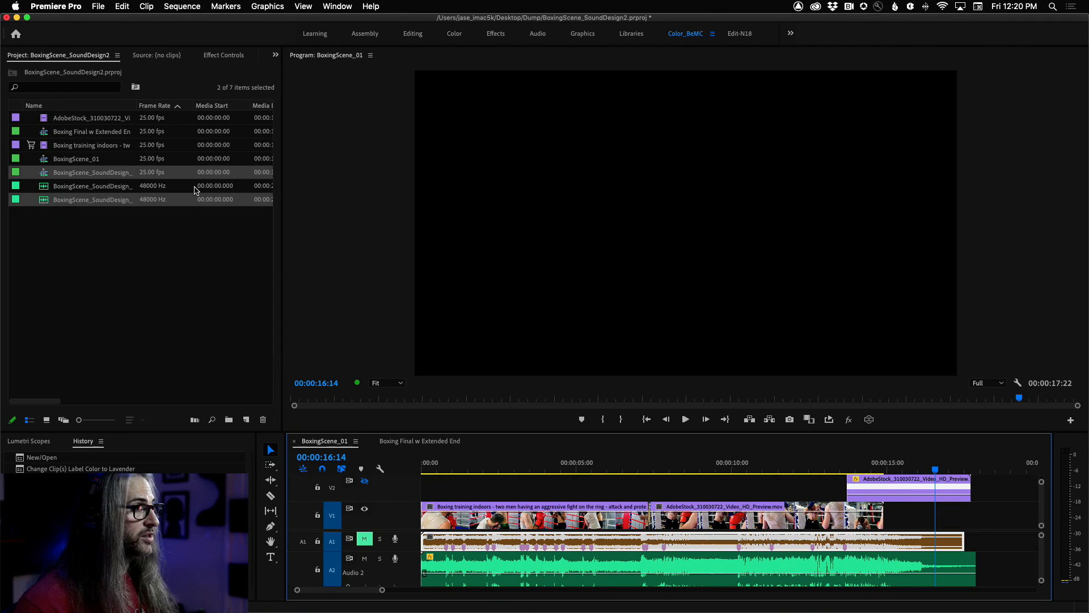
scroll(536, 539, right, 2)
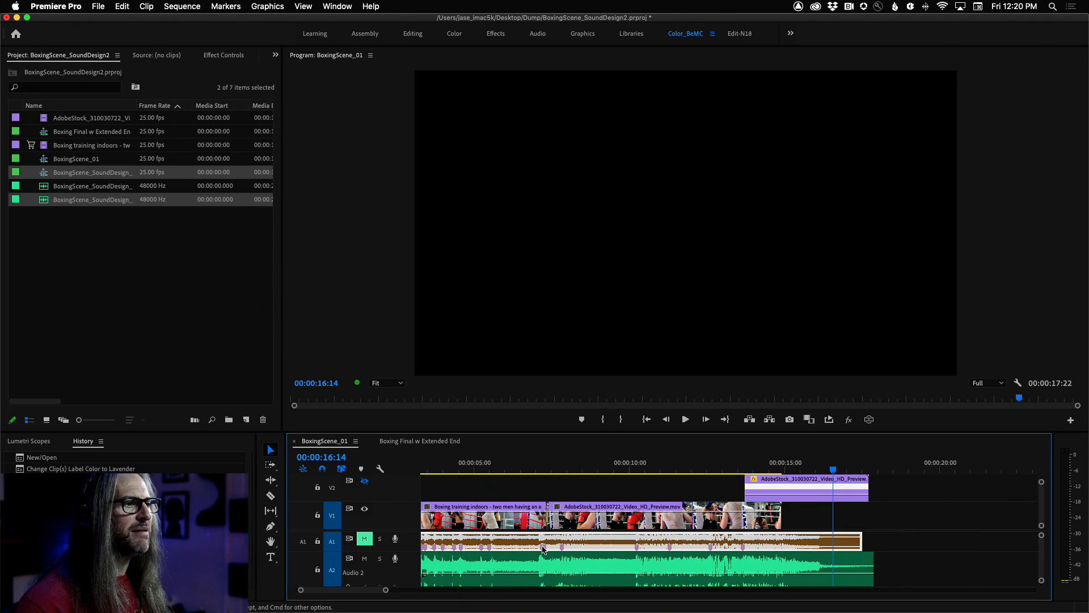
scroll(543, 550, left, 2)
scroll(1044, 559, down, 3)
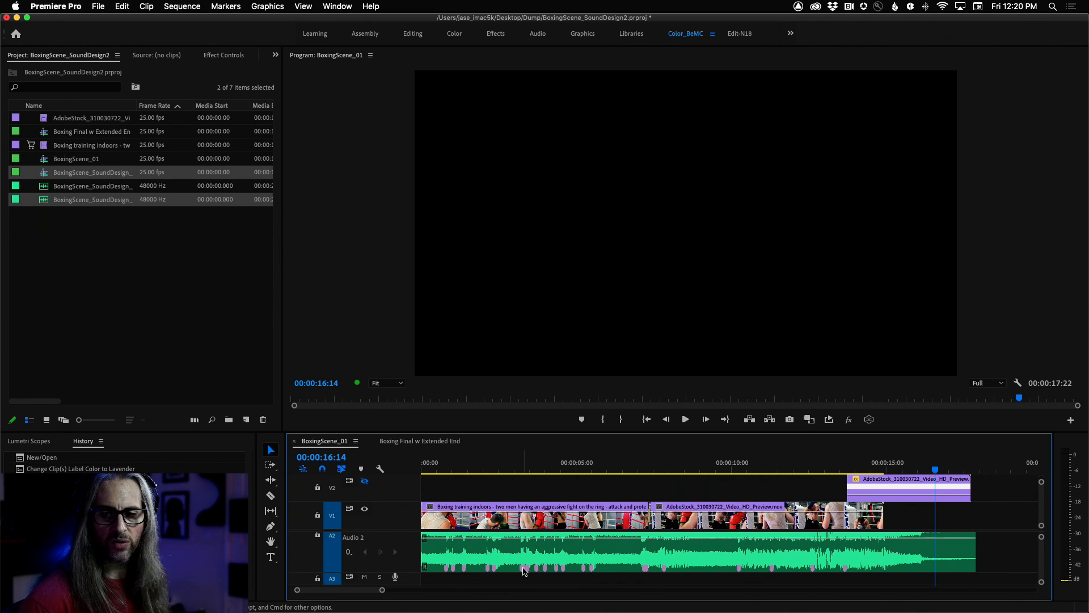
drag(1042, 566, 1042, 566)
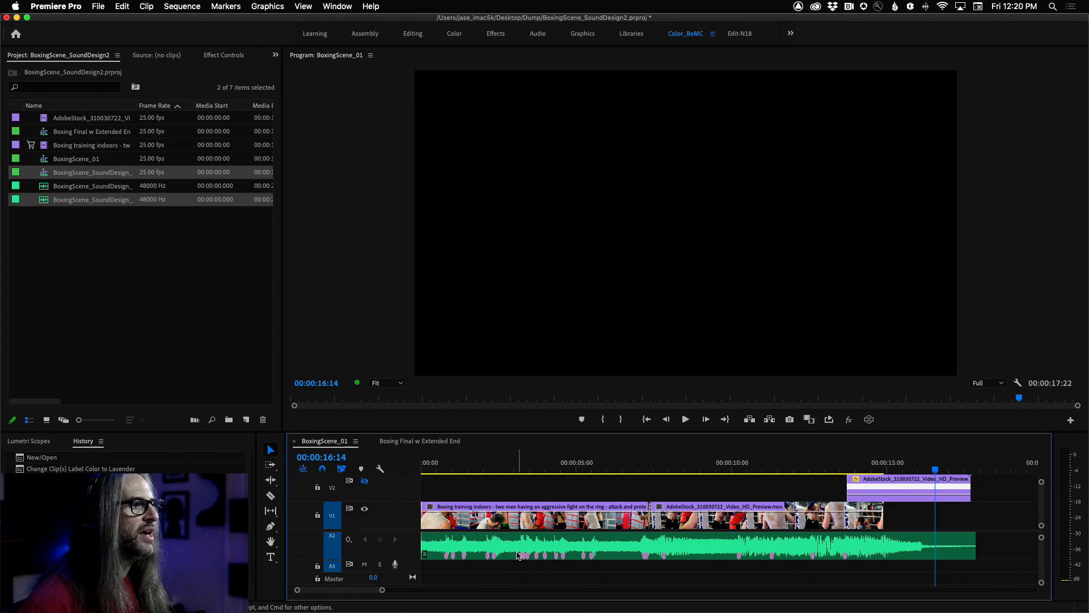
right_click(512, 547)
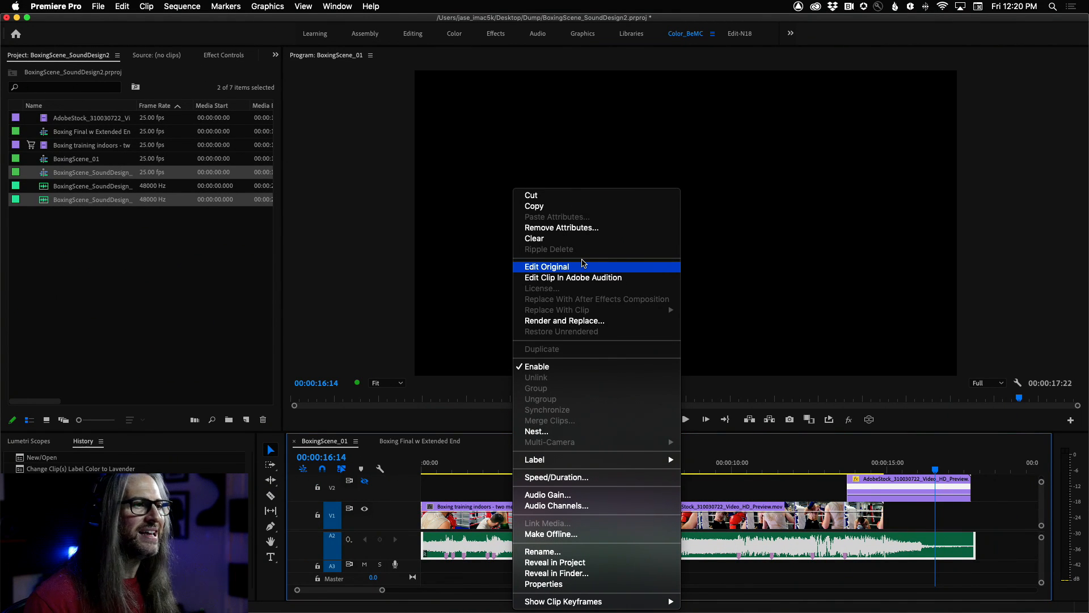
click(584, 268)
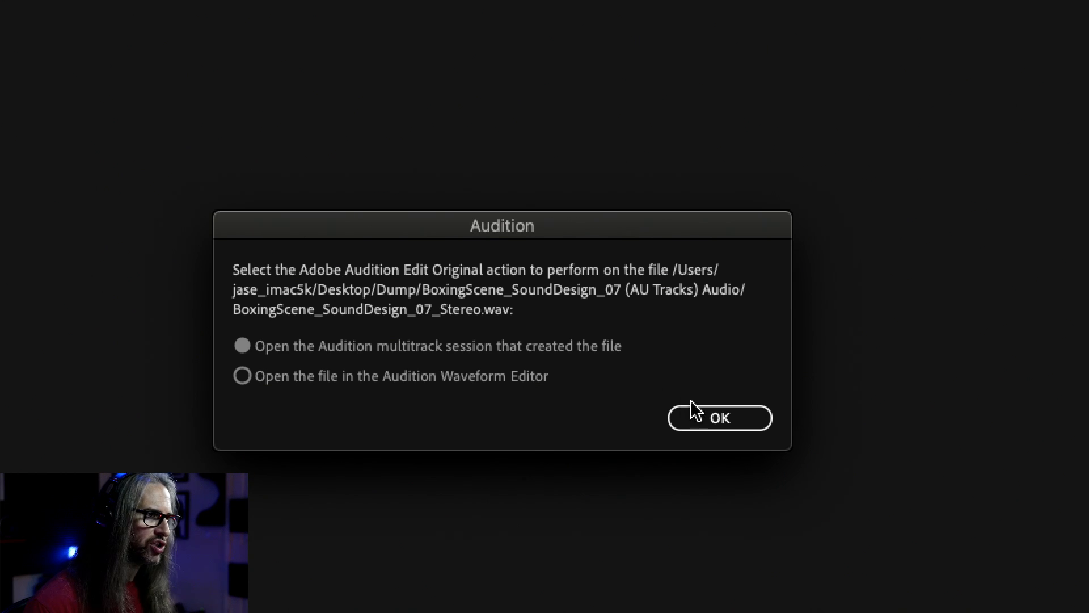
click(707, 410)
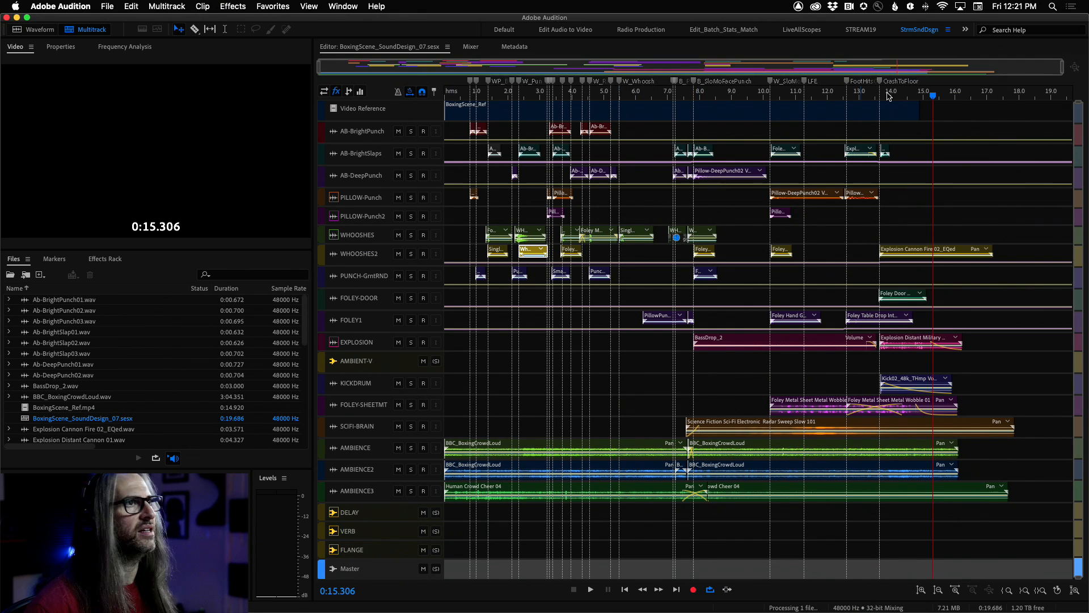
- Extend the last BBC_BoxingCrowdLoud clips on AMBIENCE and AMBIENCE2 to the end of the Human Crowd Cheer 04 clip
drag(932, 96, 808, 96)
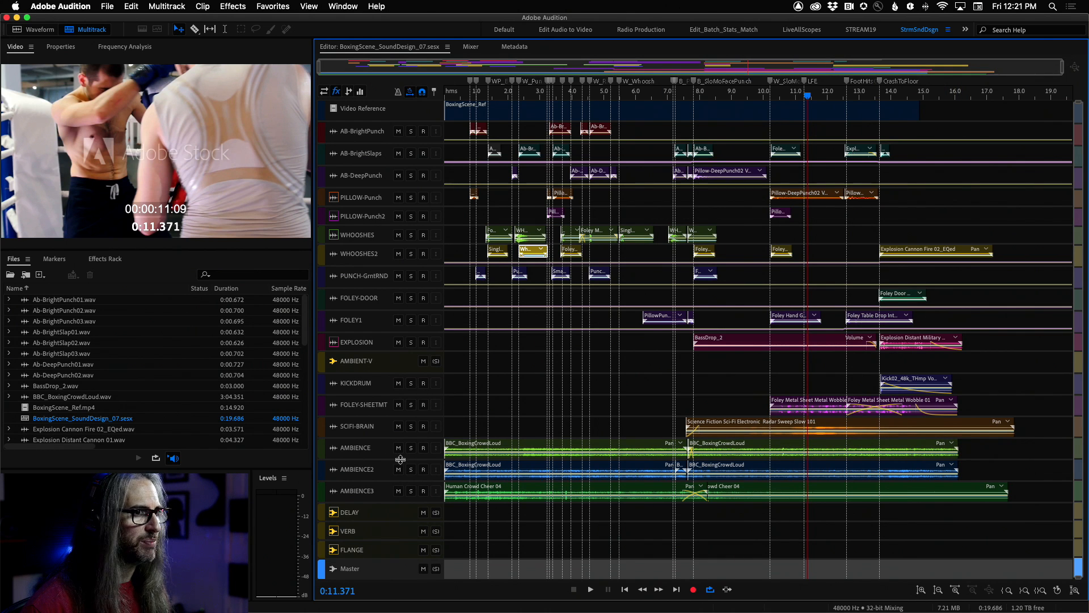
drag(401, 460, 408, 539)
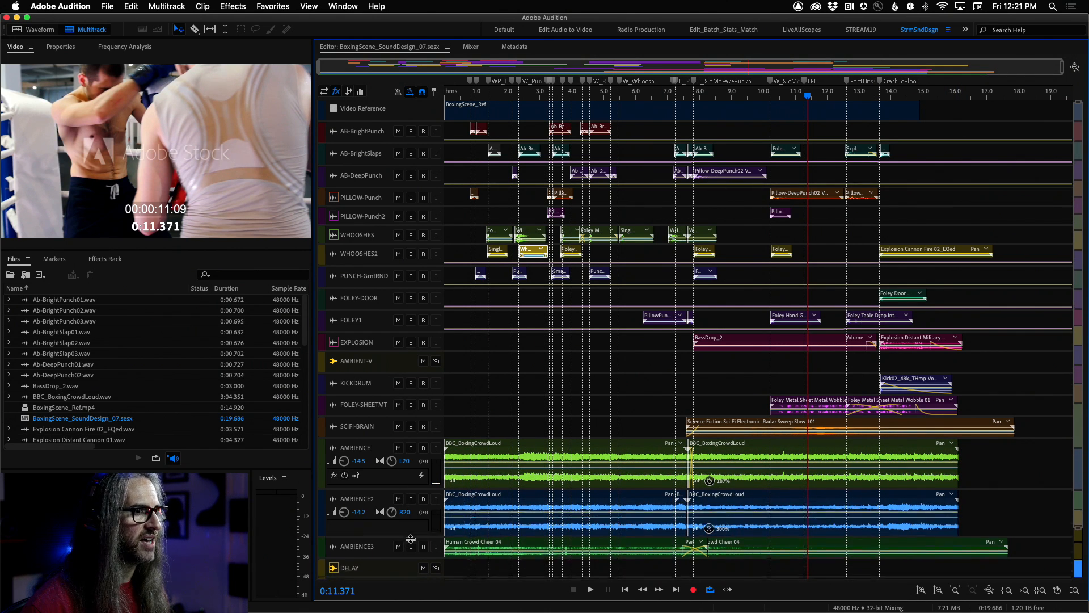
drag(958, 457, 1009, 458)
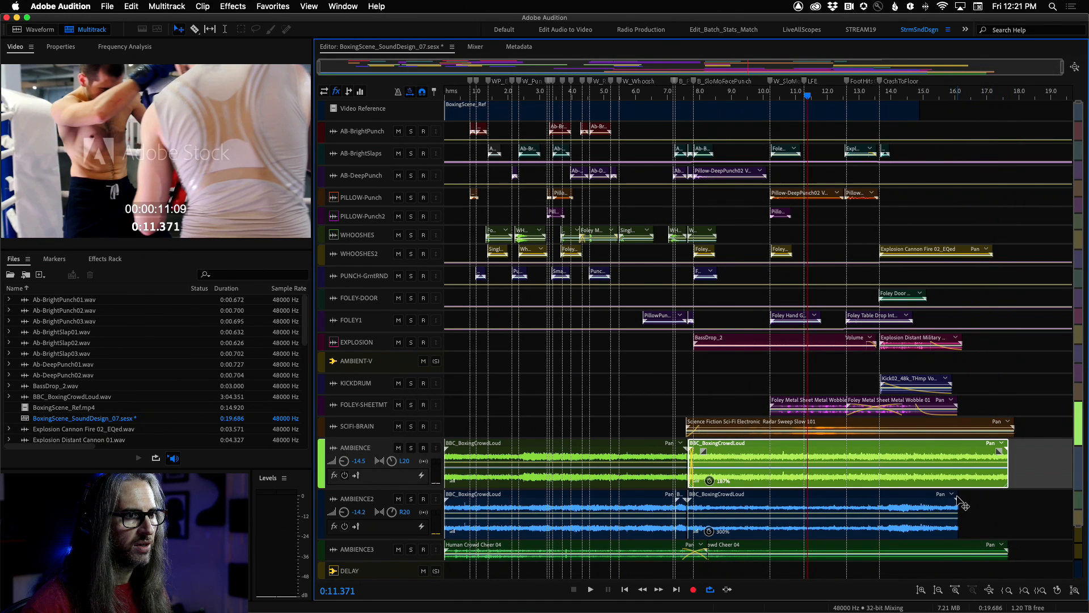
drag(957, 498, 1008, 503)
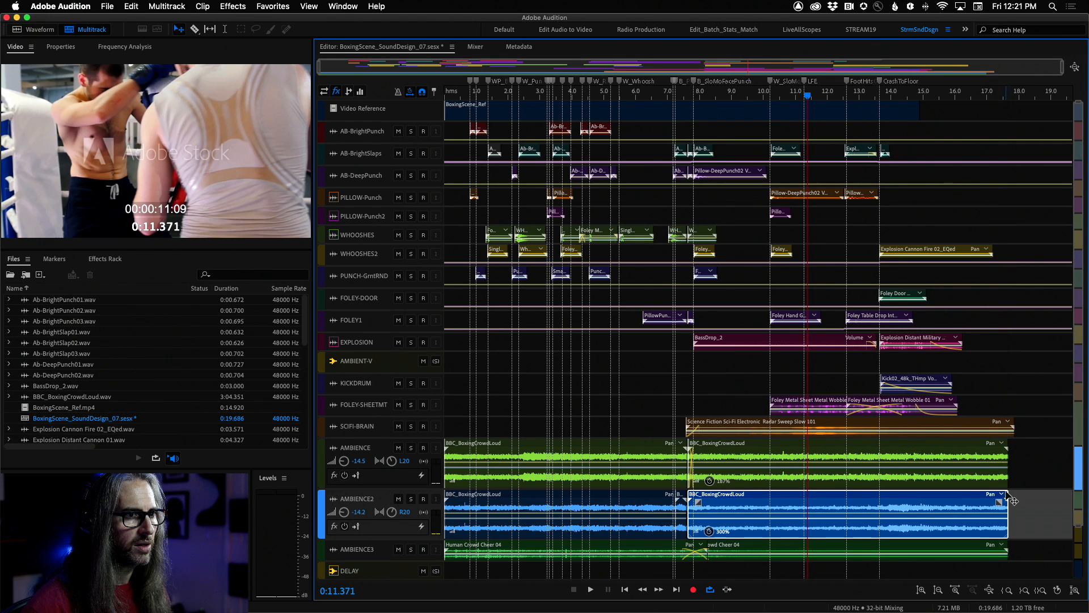
- Add short curved fade-outs to the ends of the last clips on AMBIENCE, AMBIENCE2 and AMBIENCE3
click(977, 452)
drag(1000, 452, 980, 451)
click(999, 507)
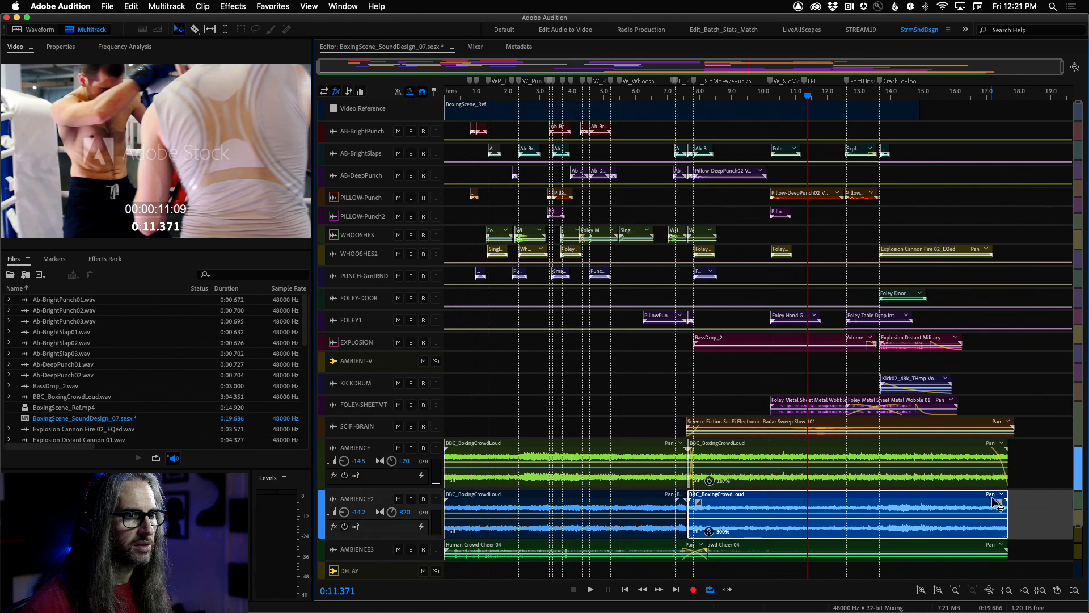
drag(999, 500, 973, 490)
click(1000, 469)
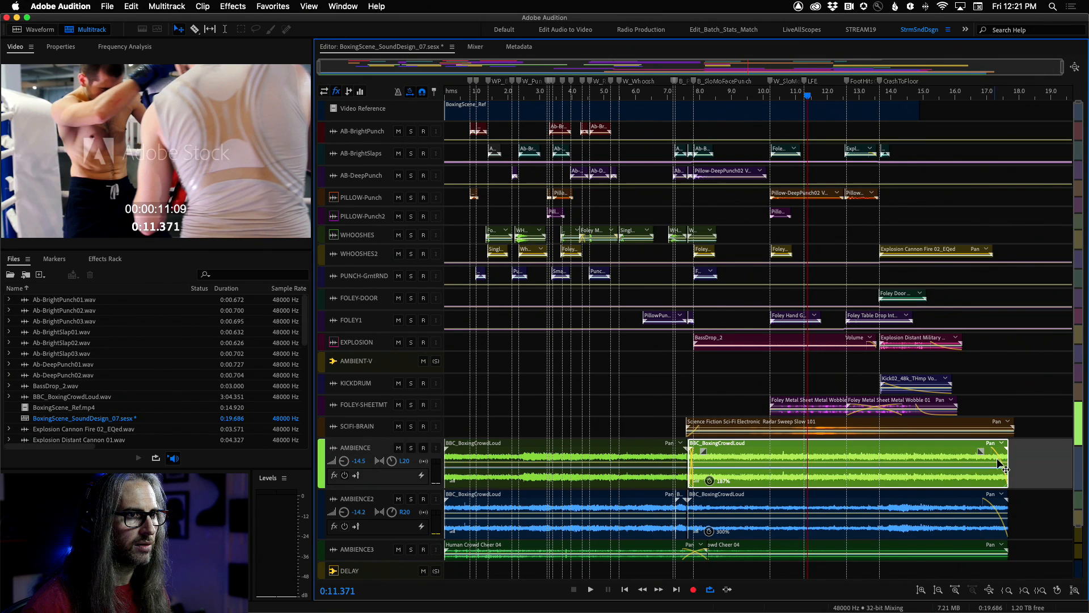
click(996, 549)
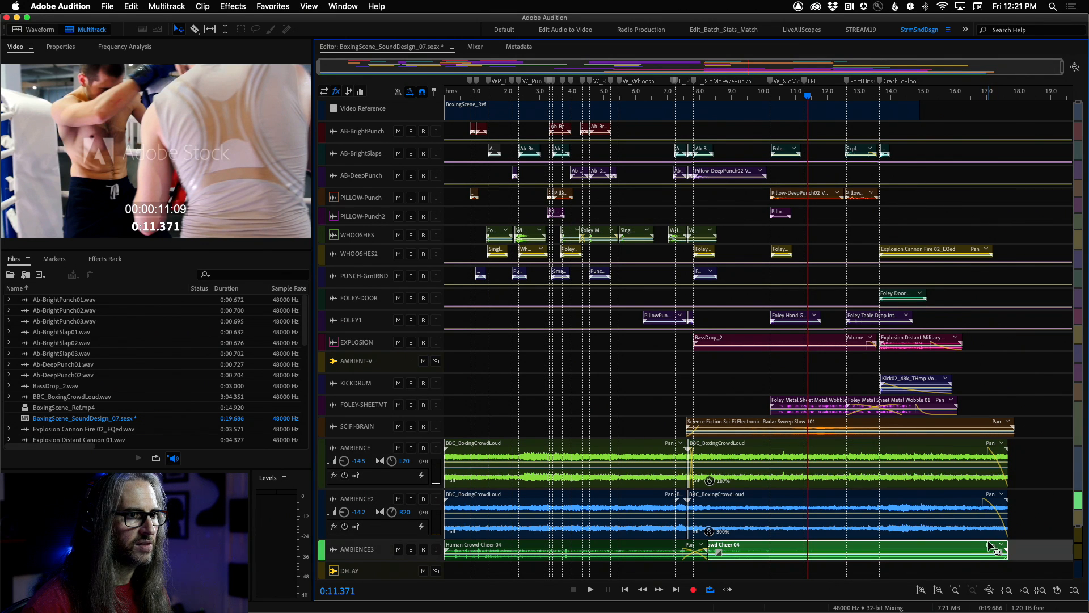
drag(999, 554, 989, 549)
- Play the end of the mix from about 15.1 s and again from about 16.7 s to check the ambience fades
click(928, 102)
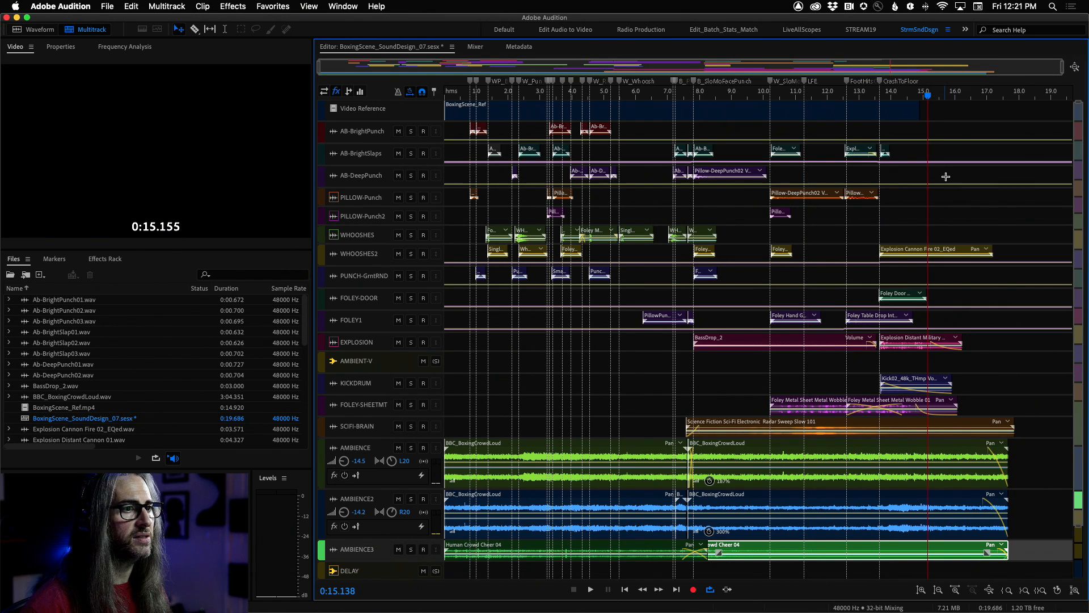
key(space)
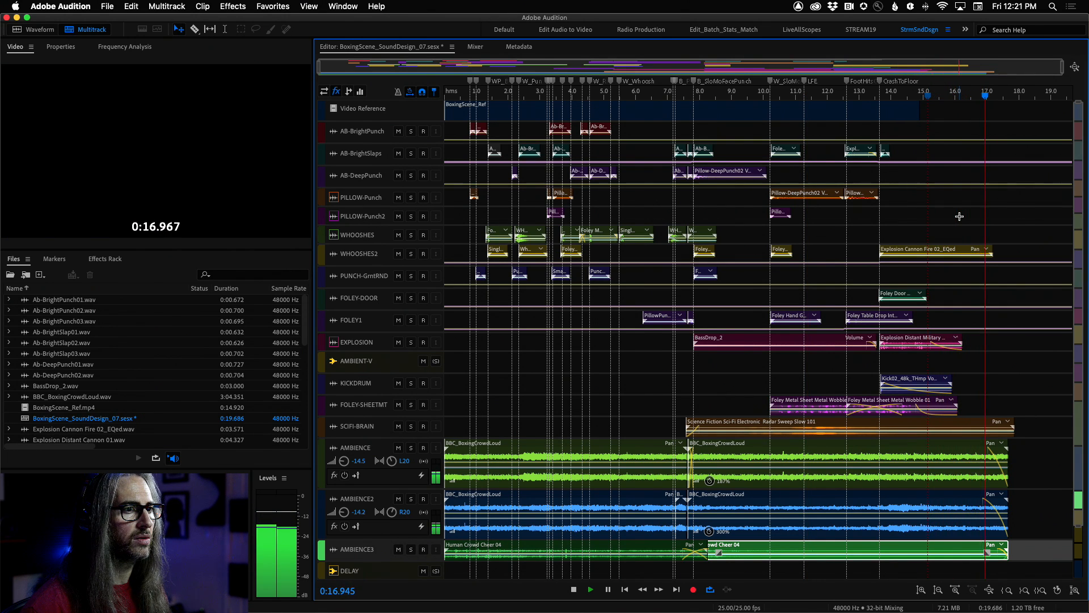
key(space)
click(977, 97)
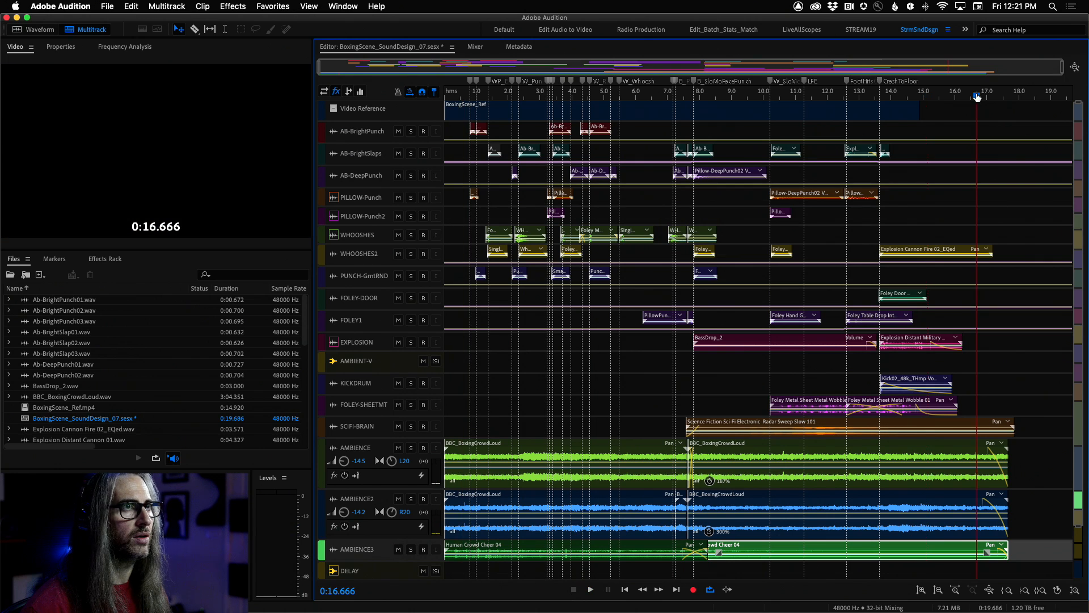
key(space)
key(space)
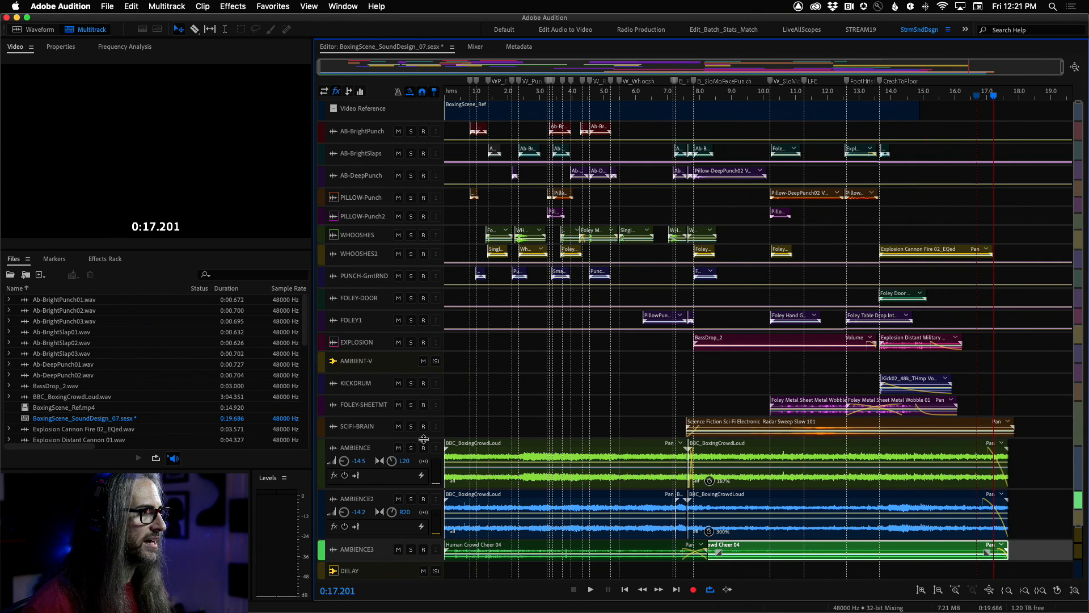
- Make the SCIFI-BRAIN track taller and add a fade-out to the end of its Radar Sweep clip
drag(425, 439, 424, 462)
click(1003, 434)
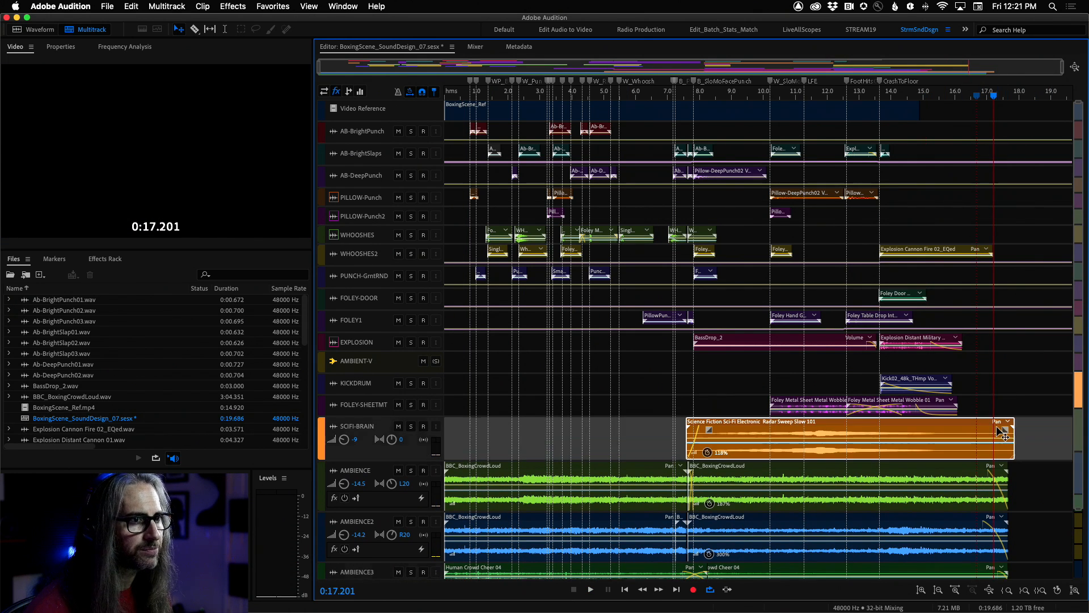
drag(1005, 430, 983, 434)
- Play the end of the mix from about 17.2 s and again from about 15.7 s to check the fade-outs
key(space)
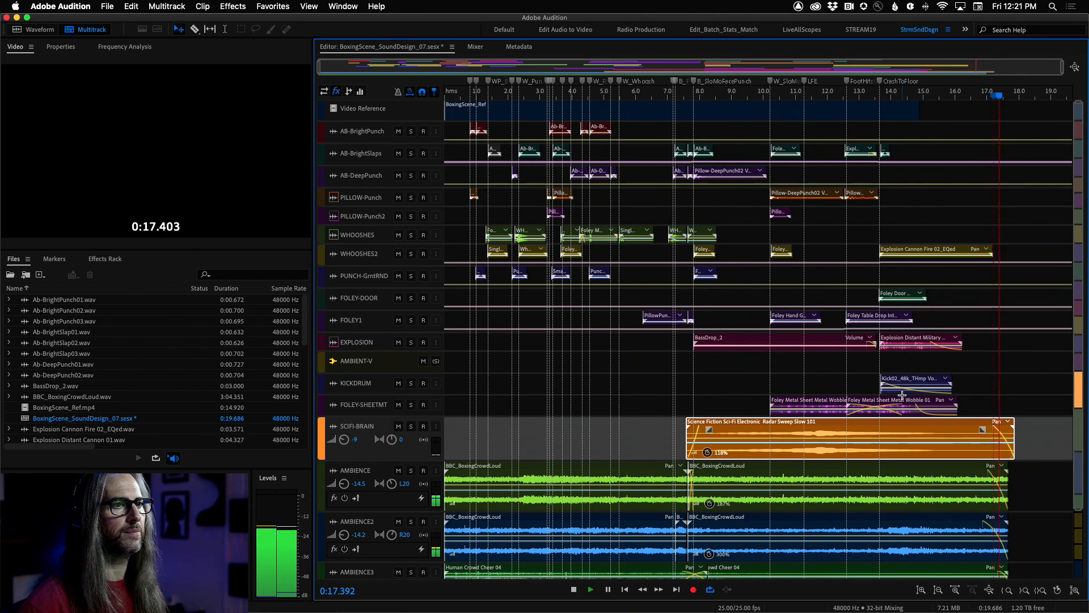
key(Home)
click(958, 101)
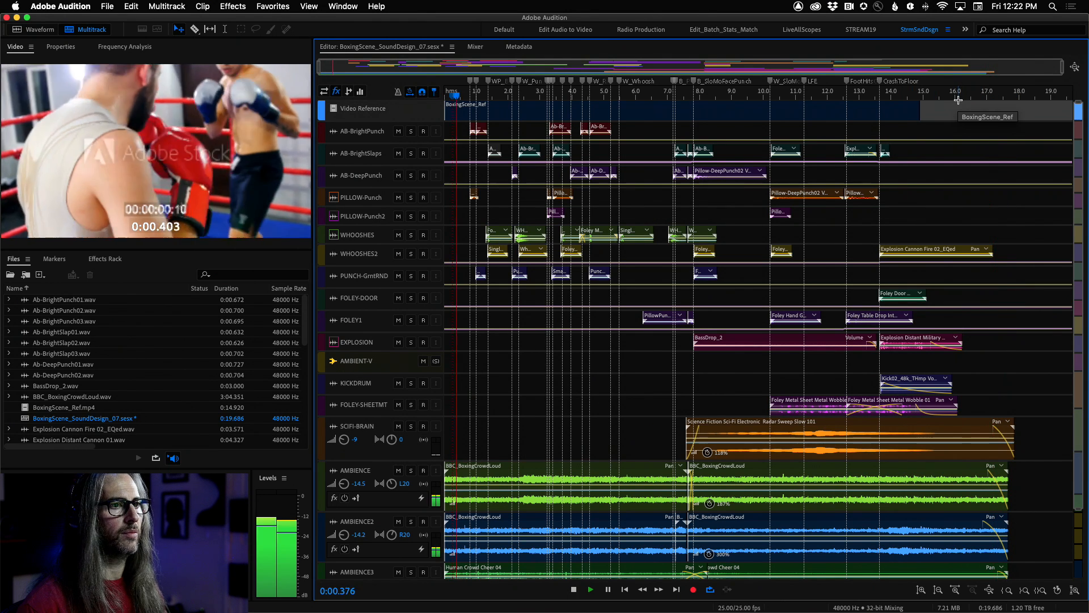
click(946, 100)
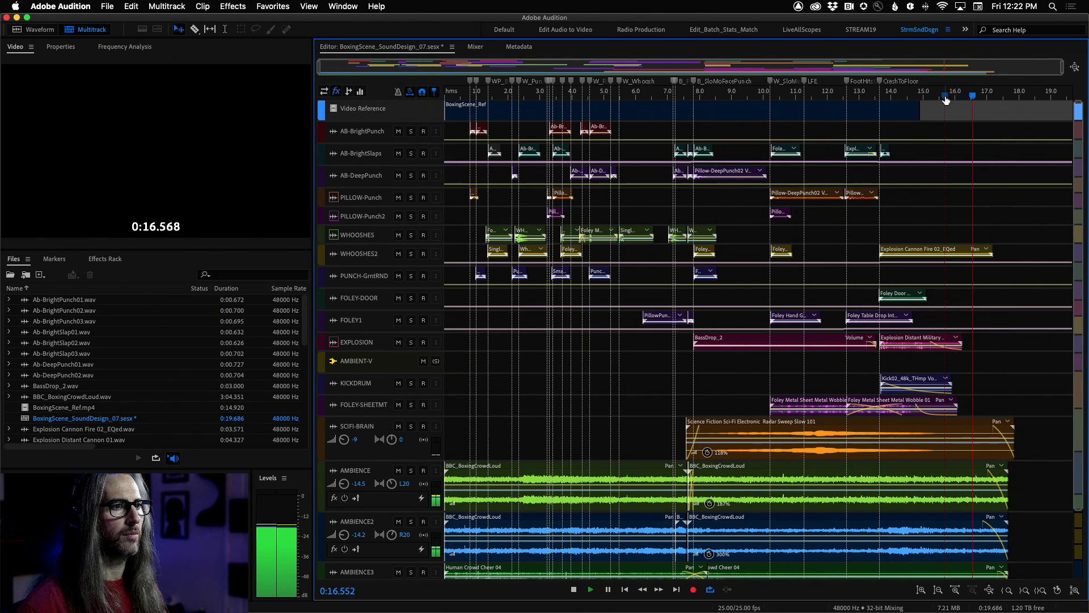
key(Home)
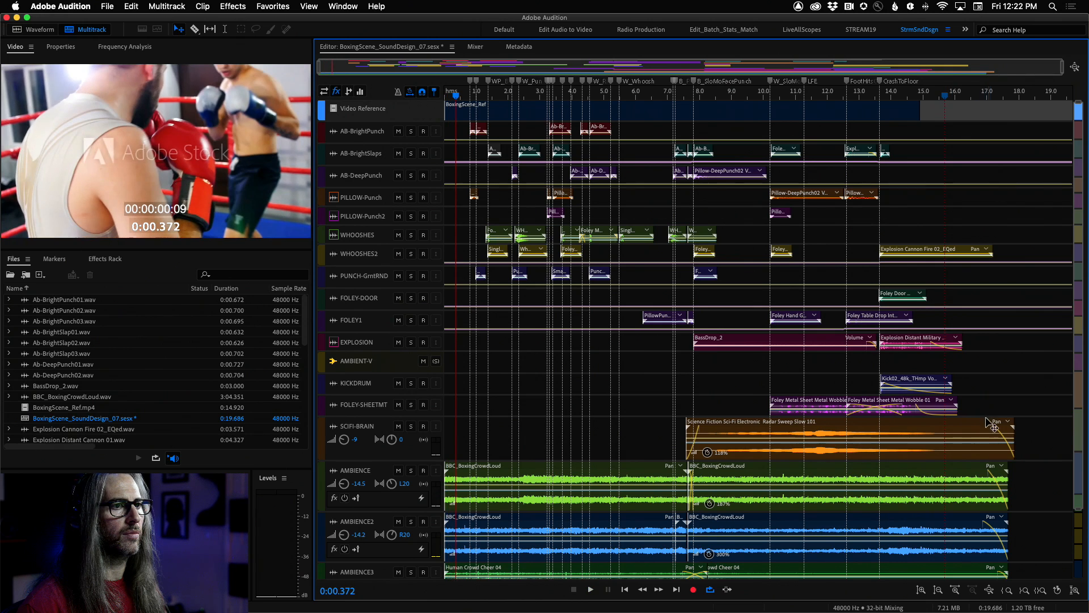
- Remove the Radar Sweep clip's fade-out and lengthen the fade-outs of the last BBC_BoxingCrowdLoud clips on AMBIENCE and AMBIENCE2
click(998, 438)
drag(980, 430, 1011, 467)
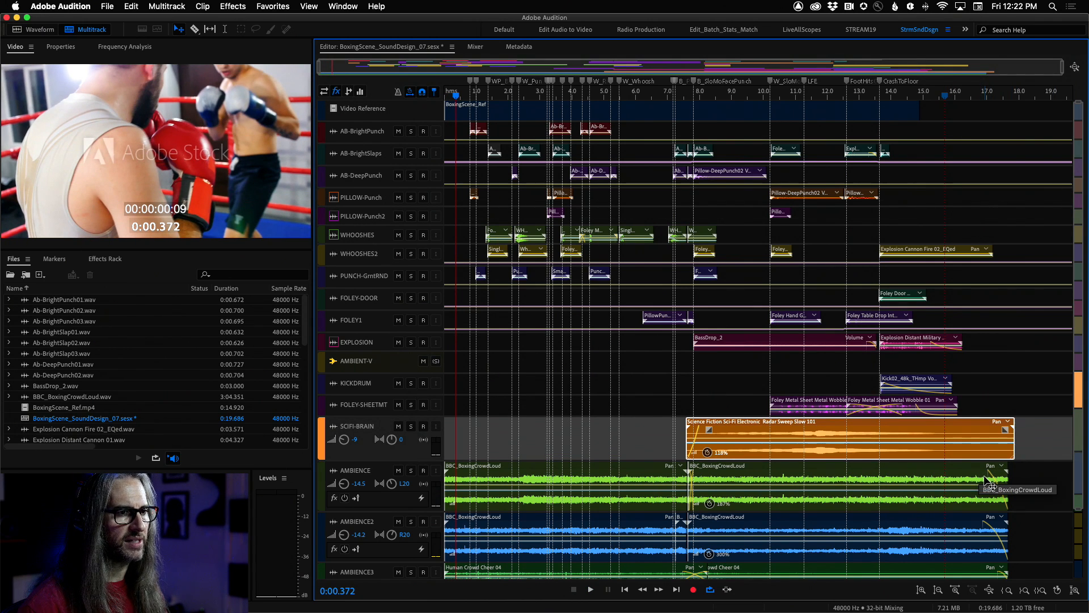
click(988, 478)
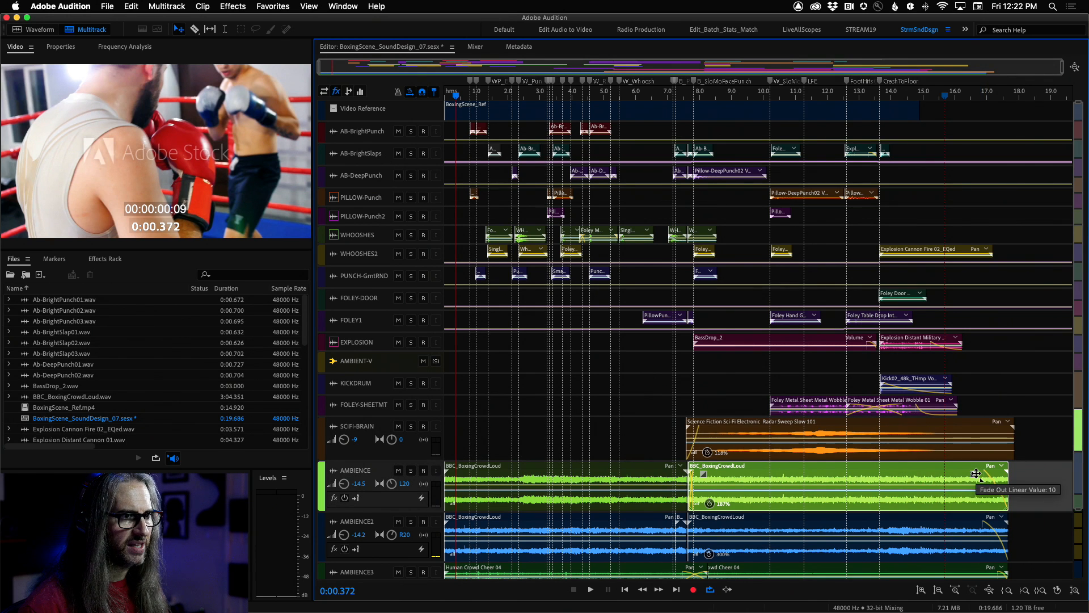
drag(989, 471, 972, 471)
click(981, 529)
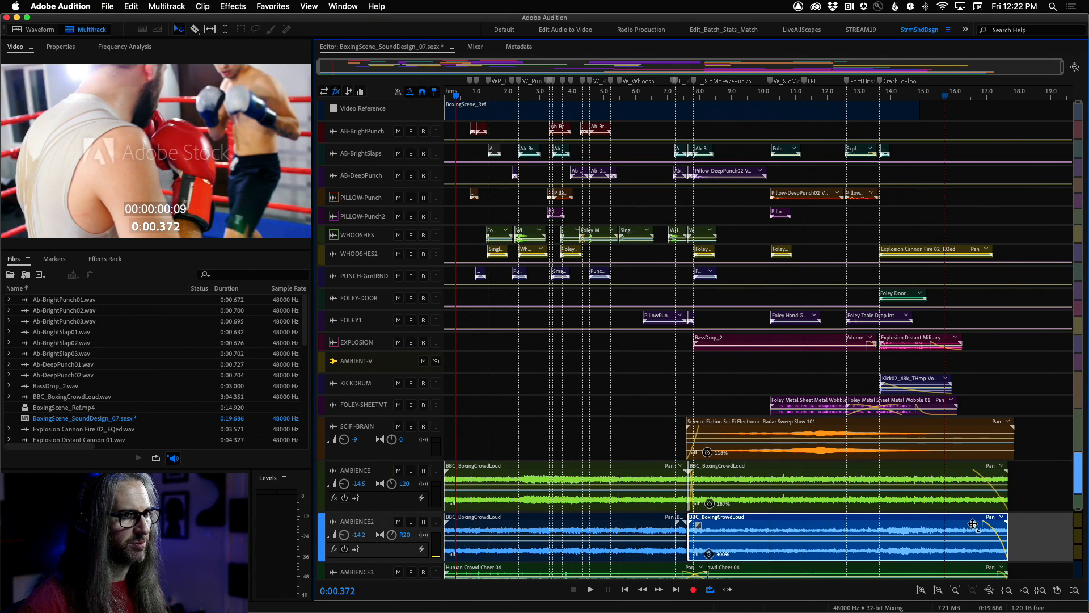
drag(973, 524, 961, 523)
- Play the mix from about 9.5 s into its ending to check the adjusted fades
click(746, 97)
key(space)
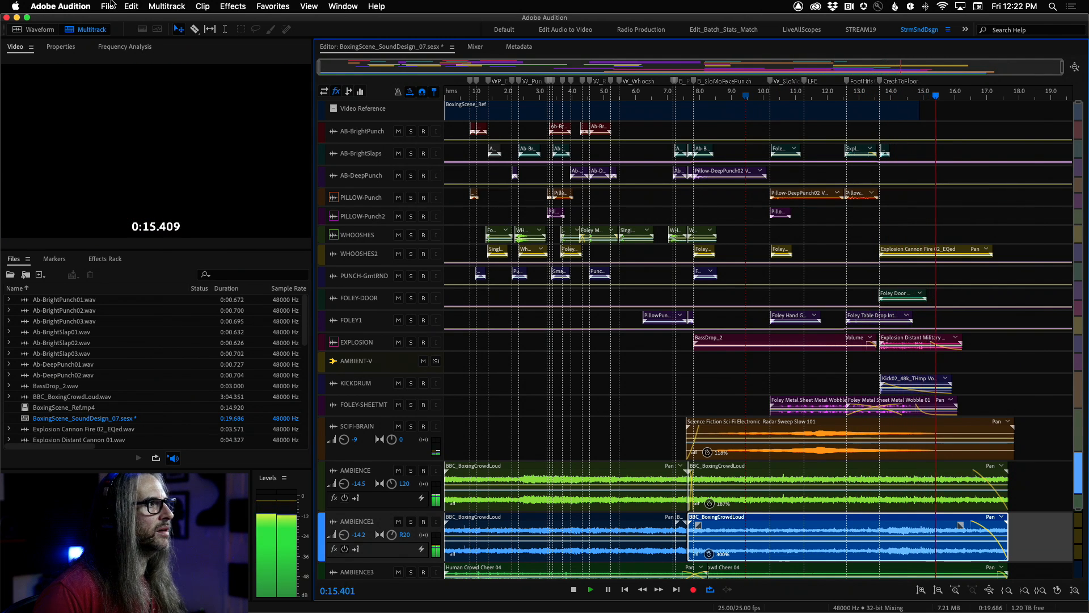
key(space)
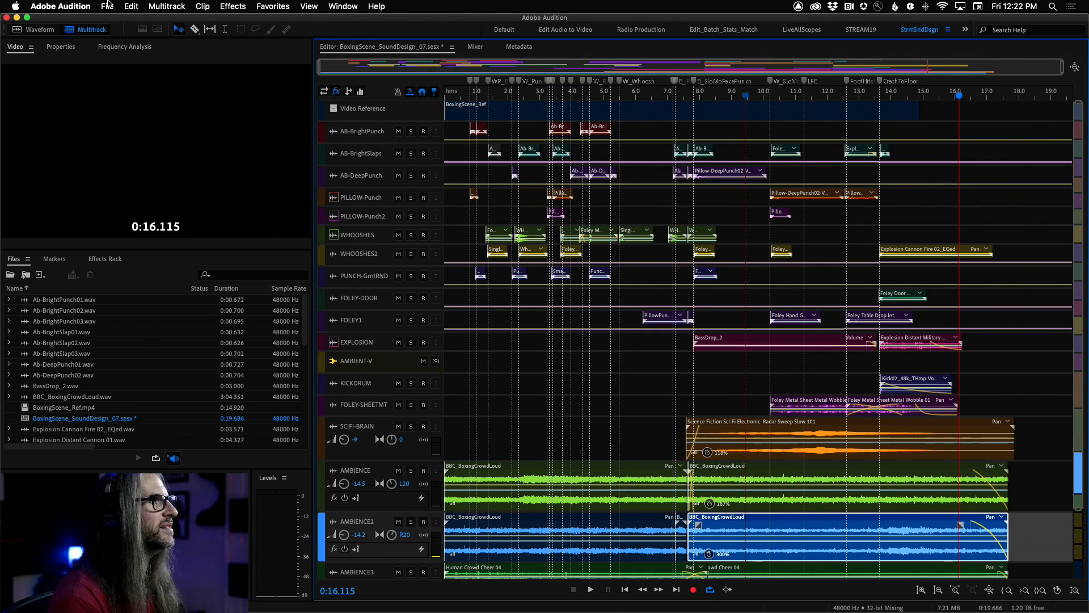
- Save the session as BoxingScene_SoundDesign_07a.sesx without copying the external media files into the session folder
click(108, 6)
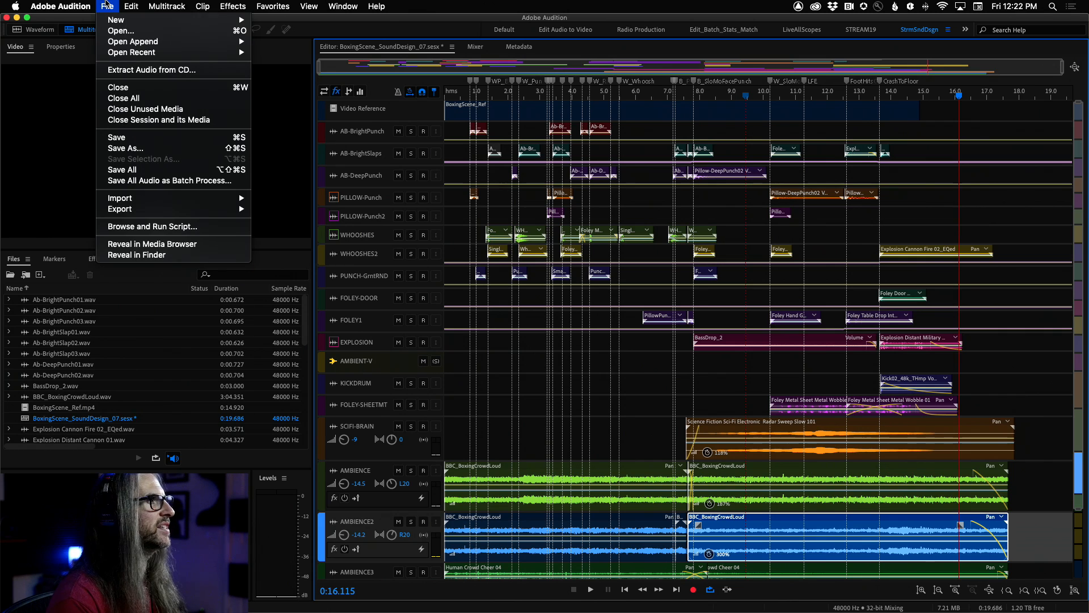
click(130, 148)
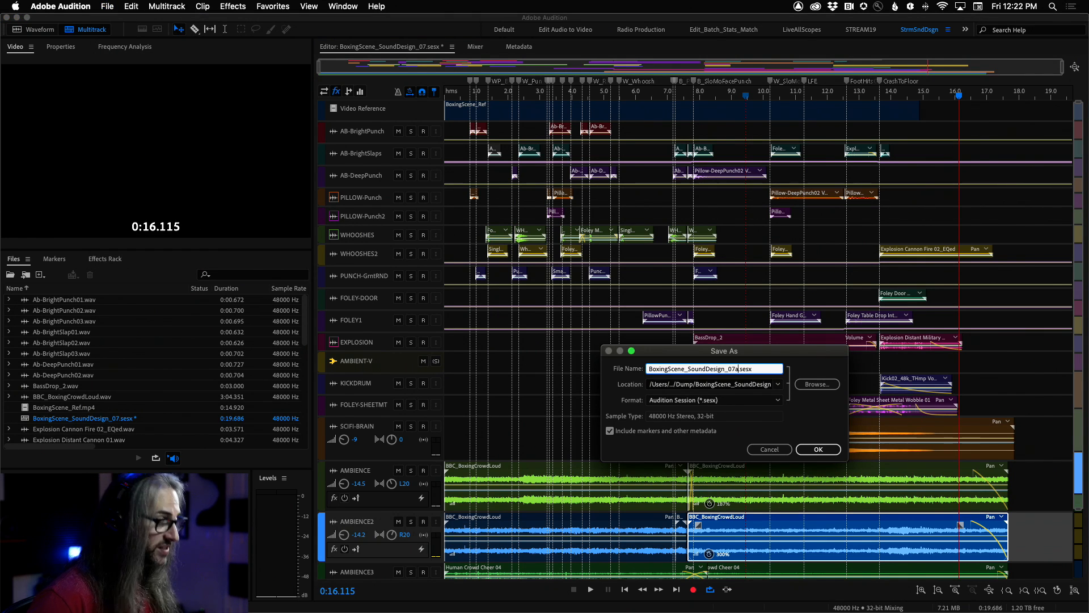
key(Return)
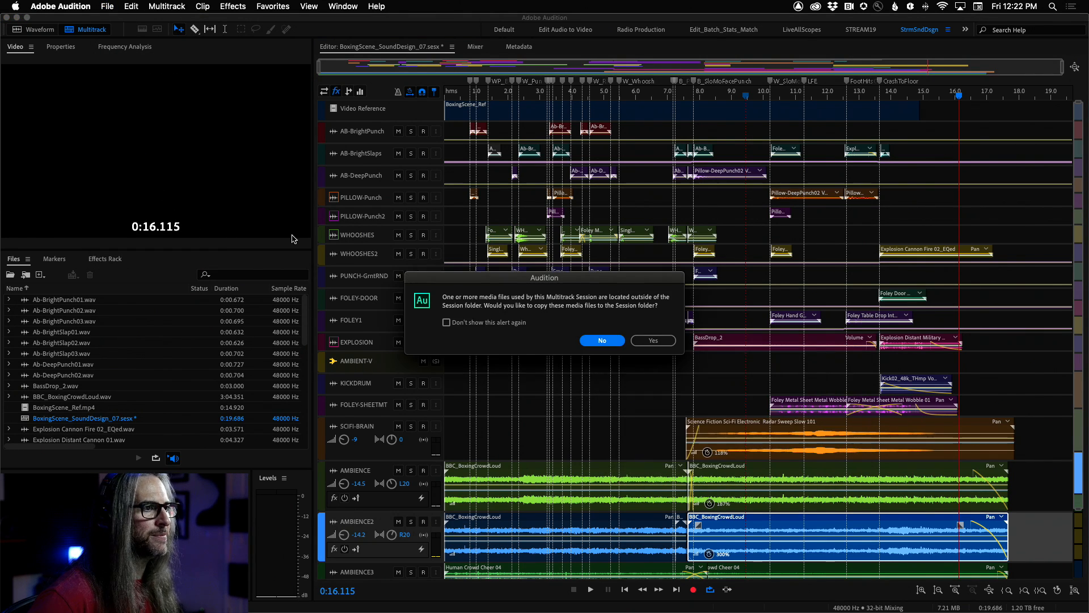
click(602, 341)
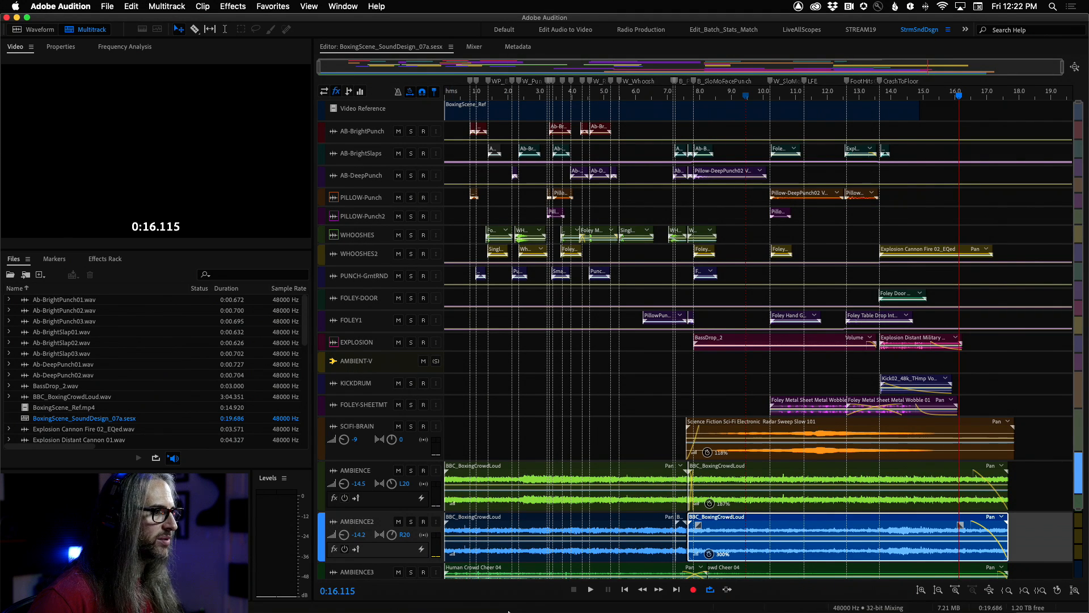
- Switch to Premiere Pro and return the BoxingScene_01 playhead to the start of the sequence
mouse_move(462, 604)
click(399, 604)
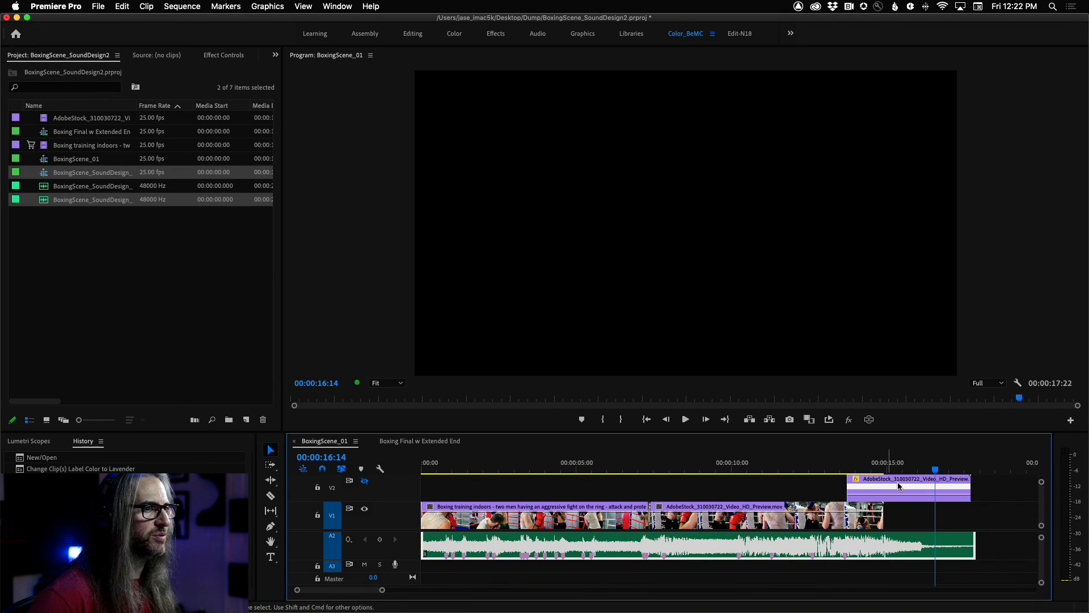
key(Home)
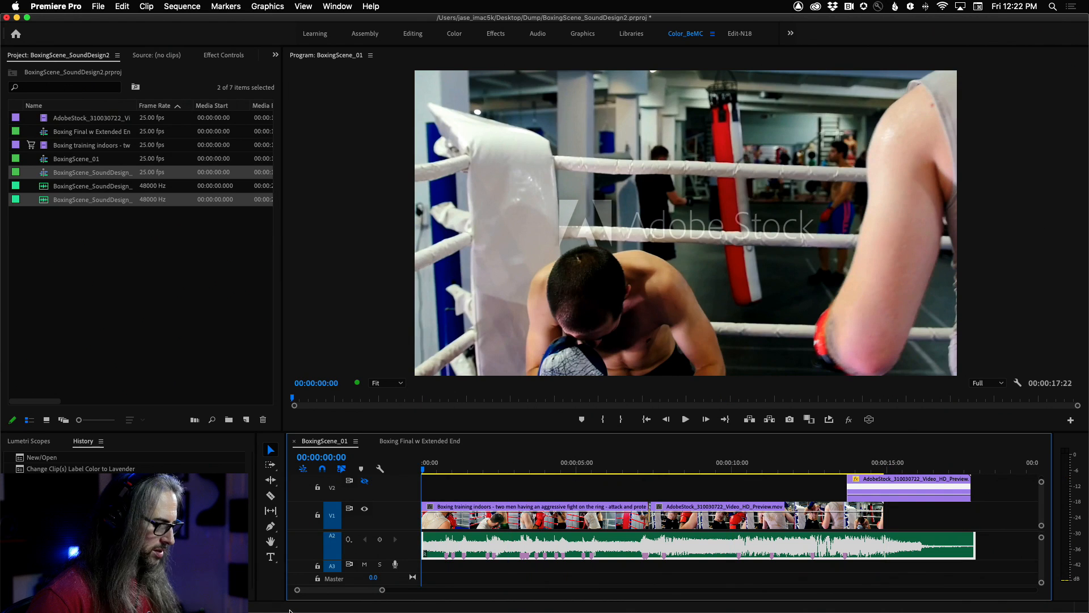
- Switch to Audition and try to export the 07a session to Premiere Pro as a stereo mixdown
key(super+Tab)
click(132, 5)
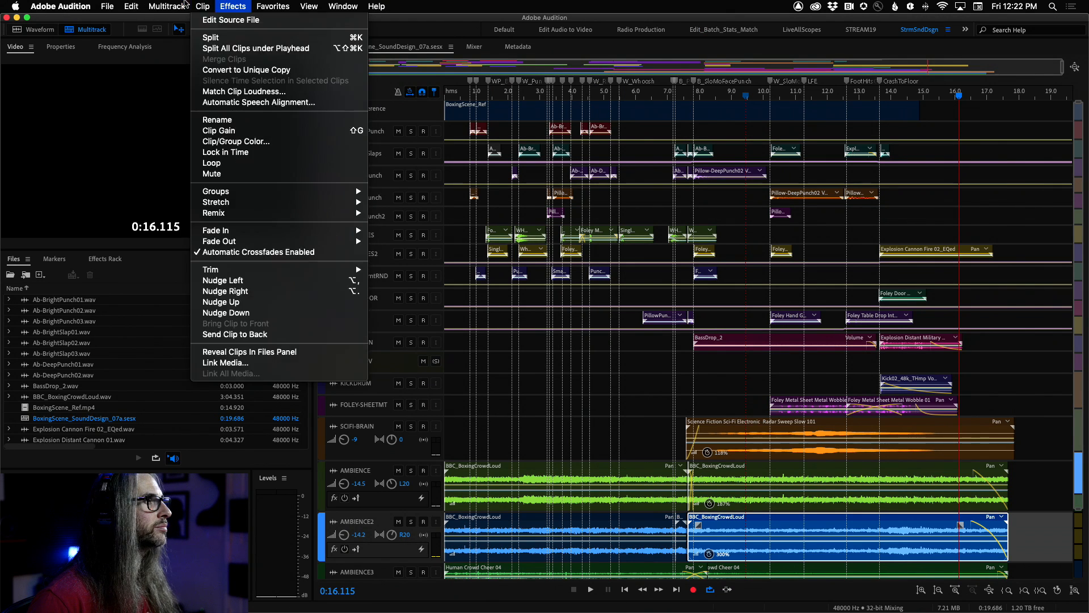
click(206, 84)
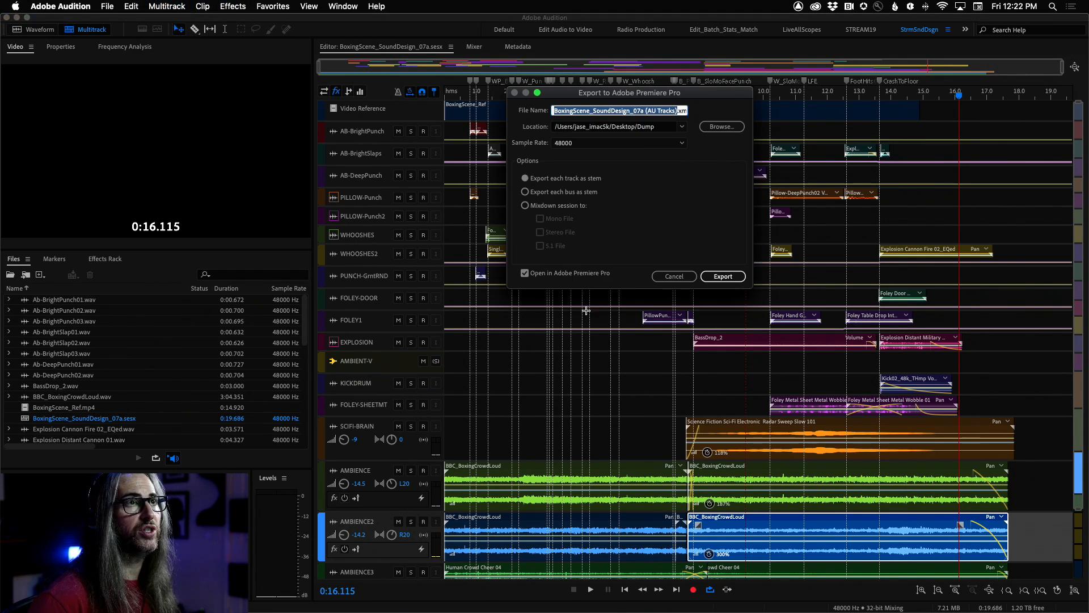
click(525, 206)
click(541, 232)
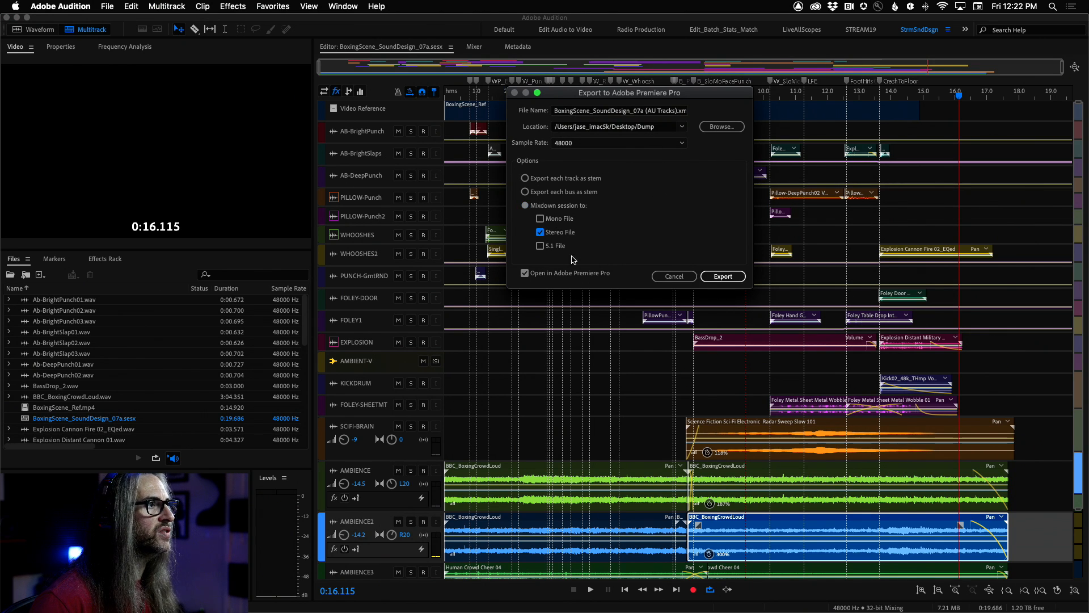
click(722, 277)
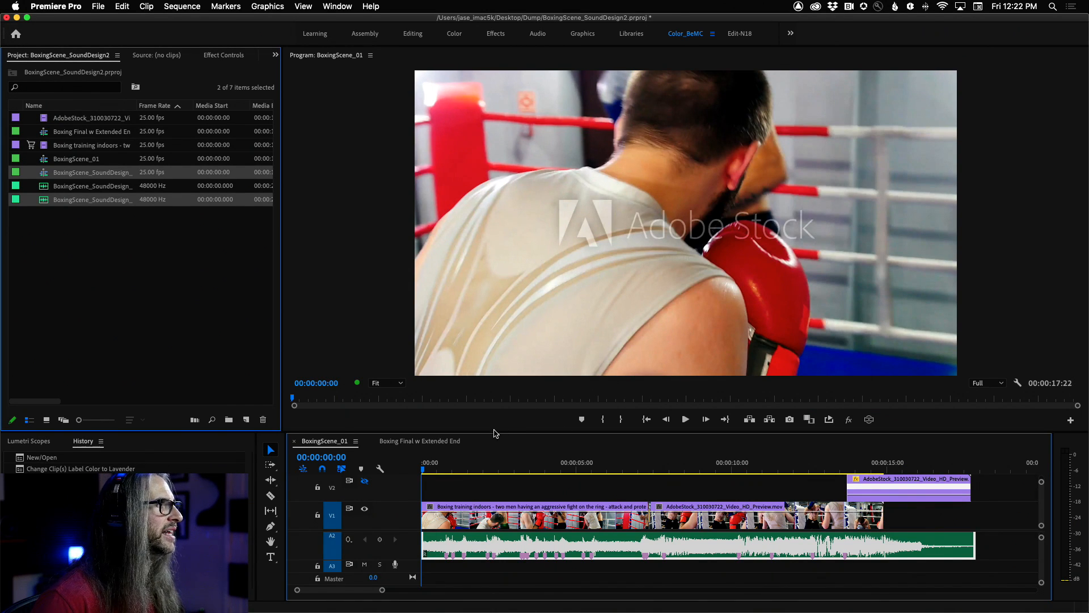
- Check the whole BoxingScene_01 timeline and widen the project's Name column to read the full item names
key(minus)
key(minus)
key(minus)
key(minus)
key(minus)
key(minus)
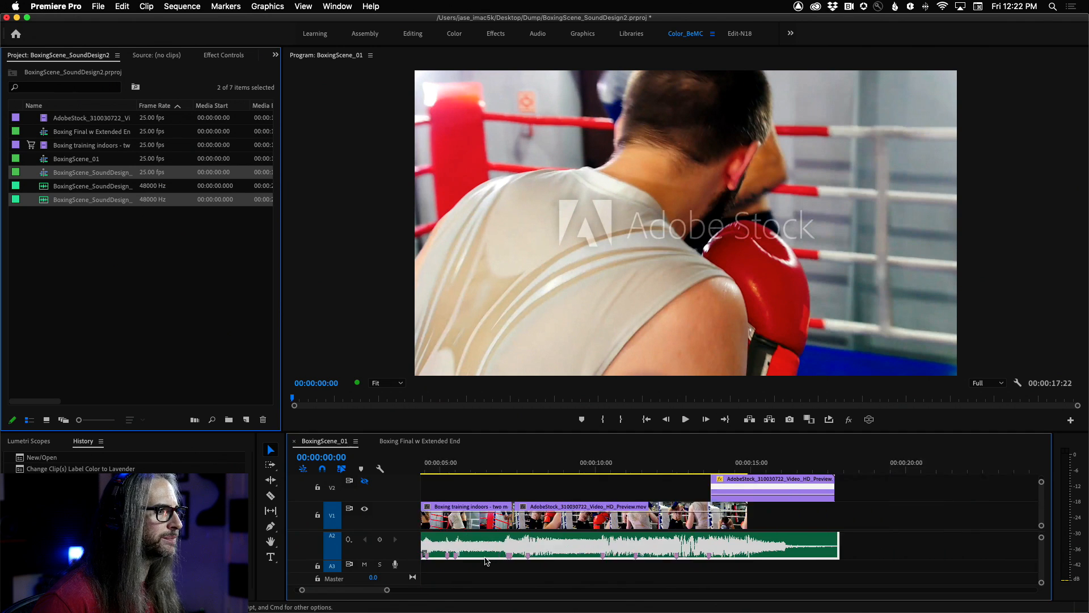
key(backslash)
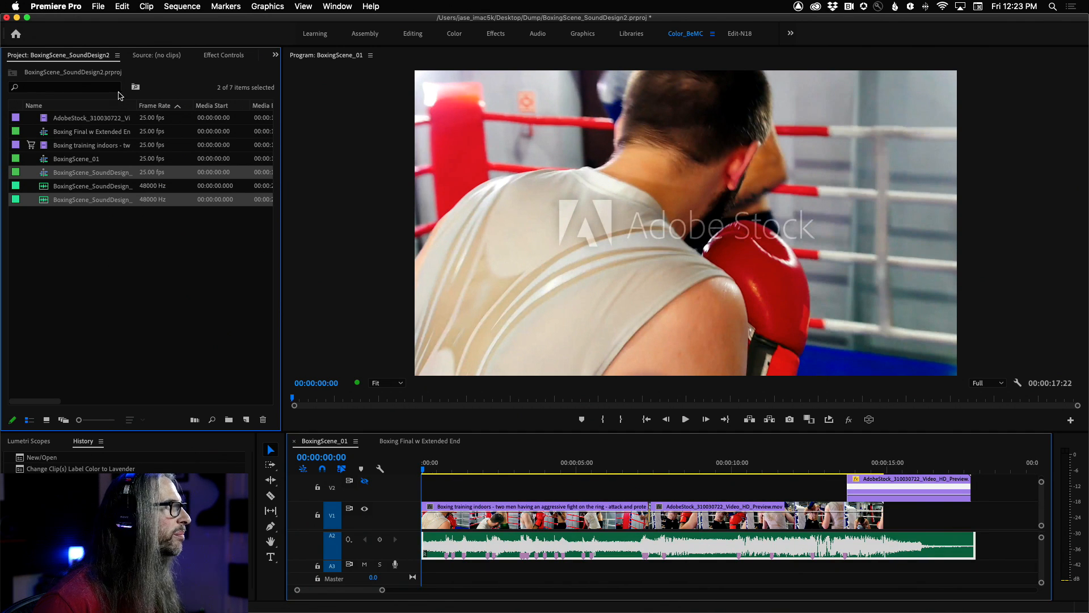
drag(136, 103, 196, 102)
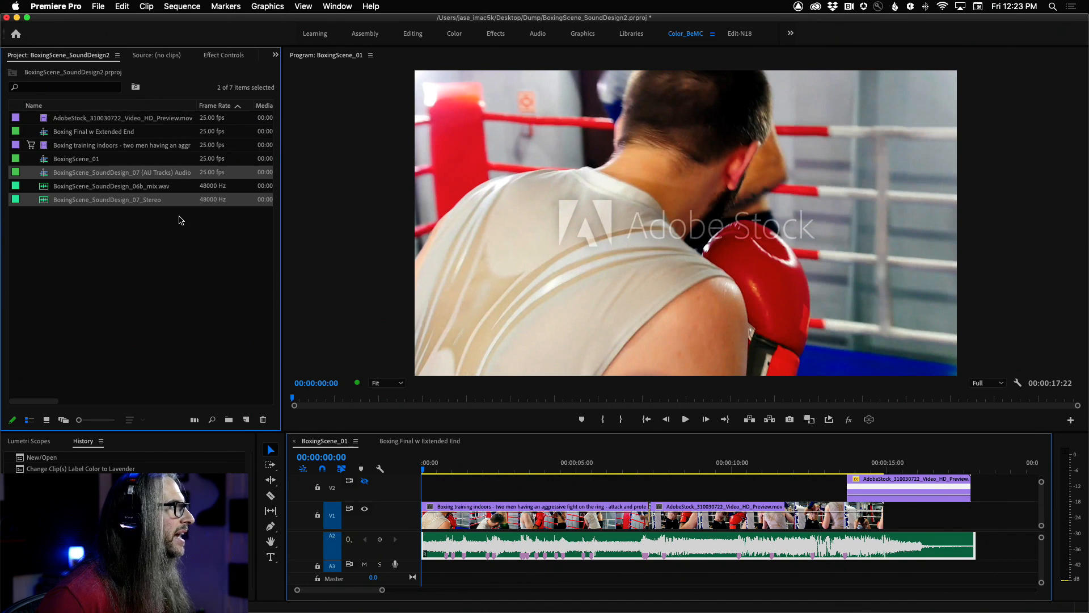
click(477, 568)
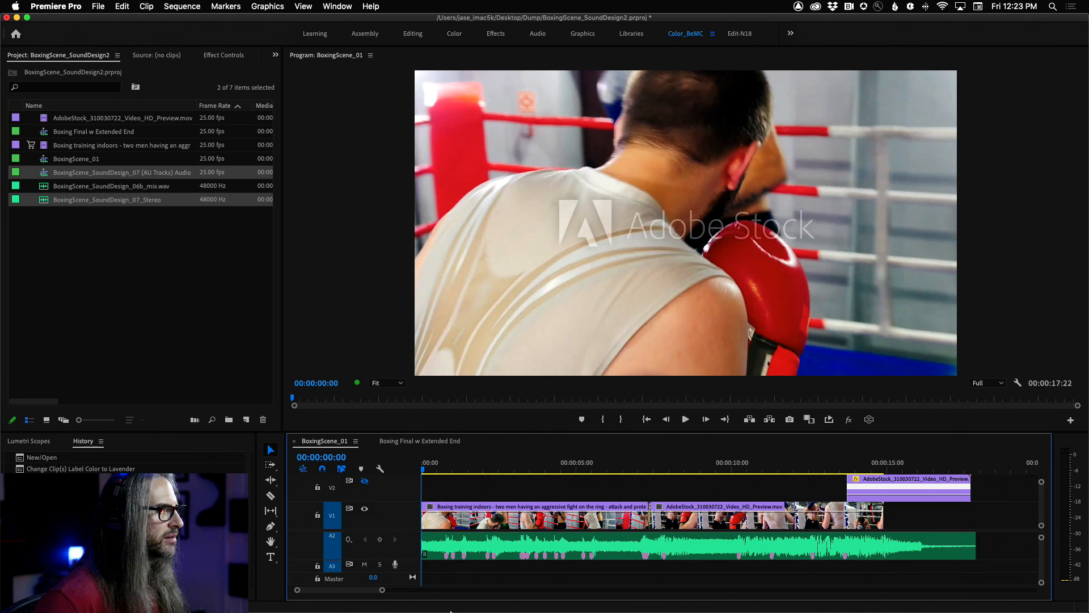
- Switch to Audition and export the session to Premiere Pro again as a stereo file, overwriting BoxingScene_SoundDesign_07a (AU Tracks).xml
mouse_move(469, 610)
click(411, 603)
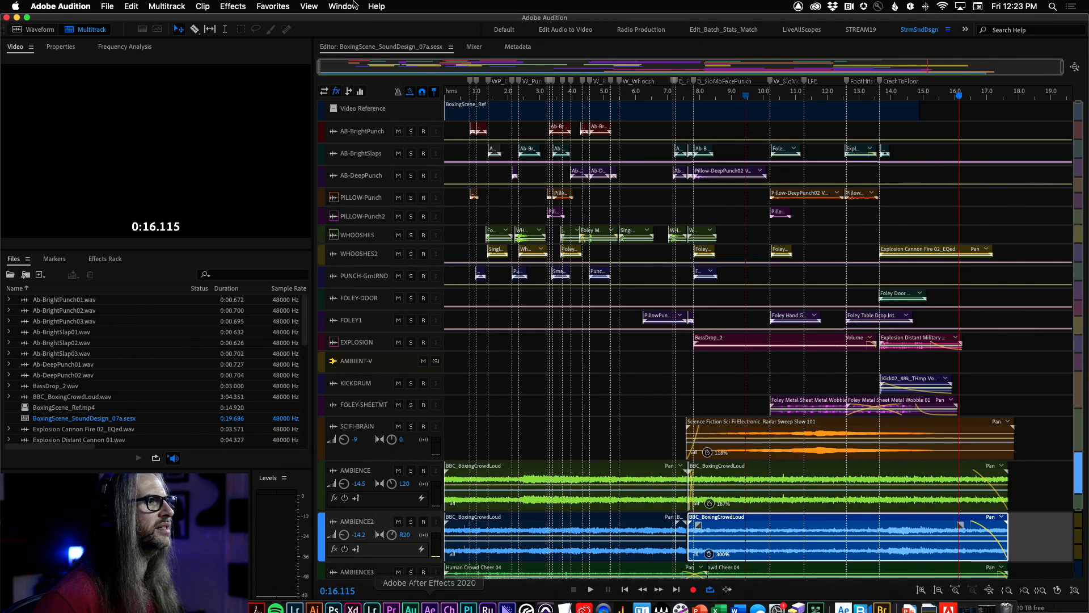
click(152, 5)
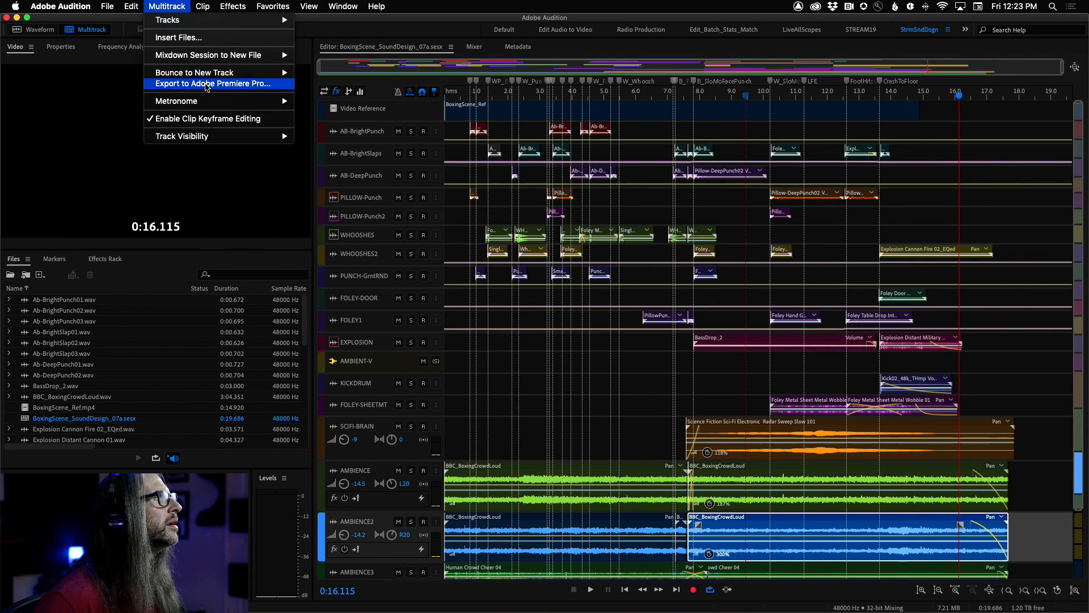
click(206, 84)
click(539, 206)
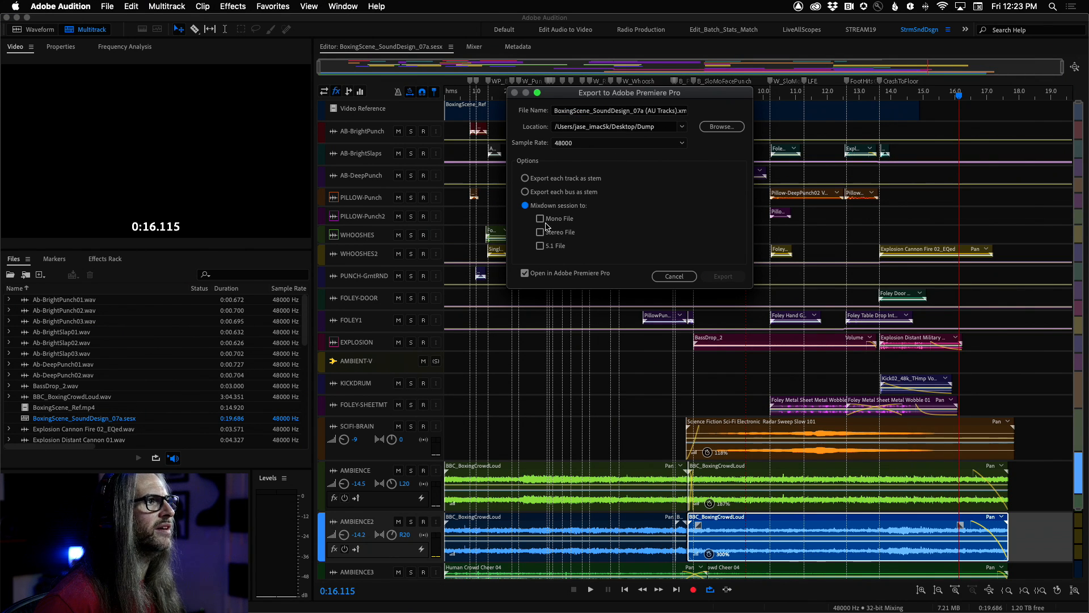
click(540, 233)
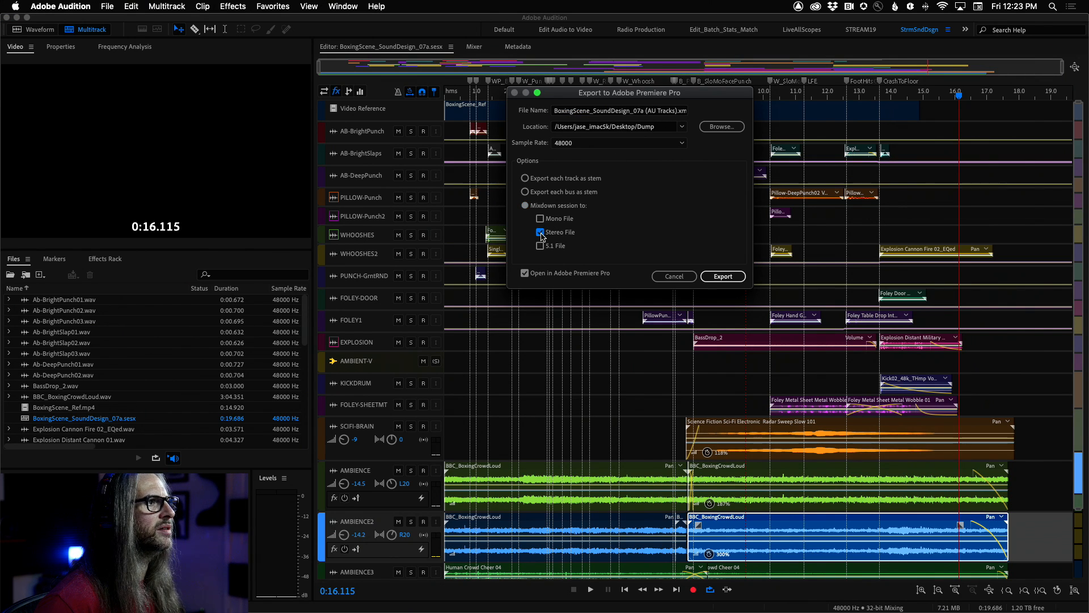
click(725, 278)
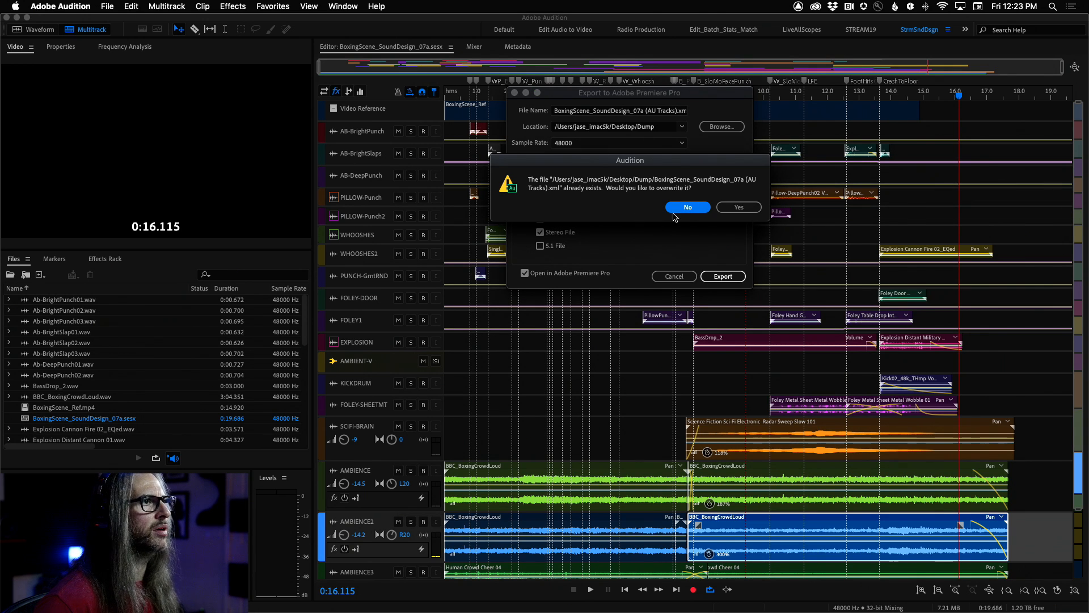
click(738, 208)
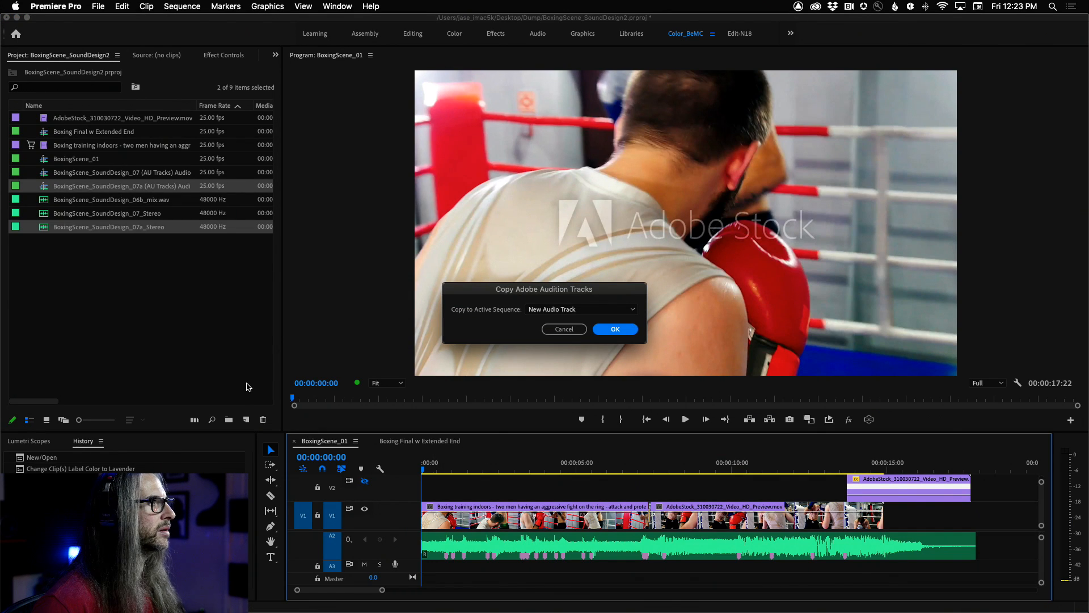
- Copy the imported Audition mixdown onto Audio 3 of the active sequence
click(565, 310)
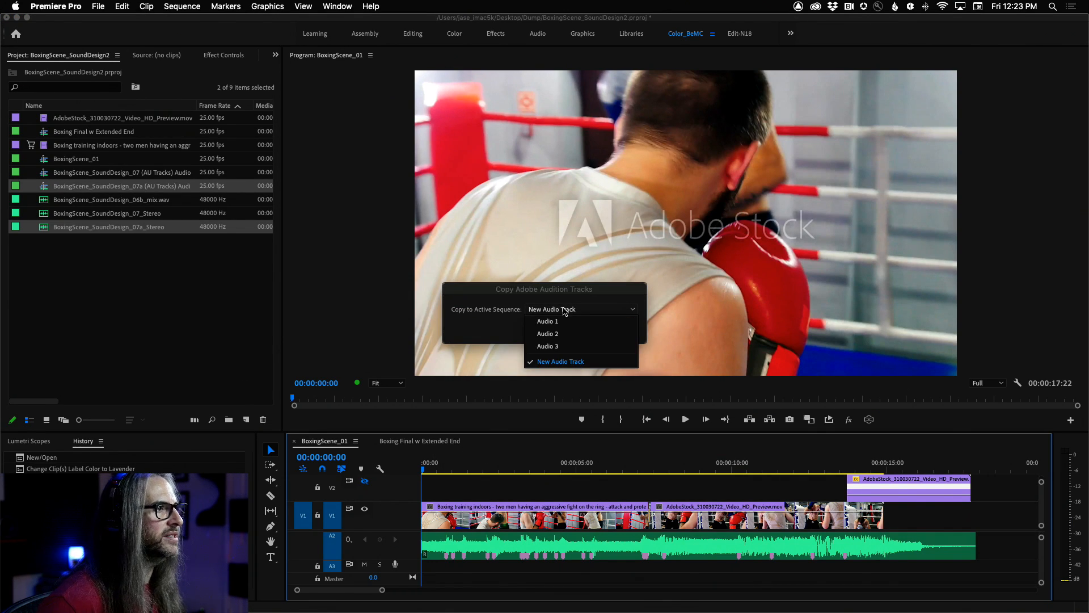
click(567, 348)
click(613, 330)
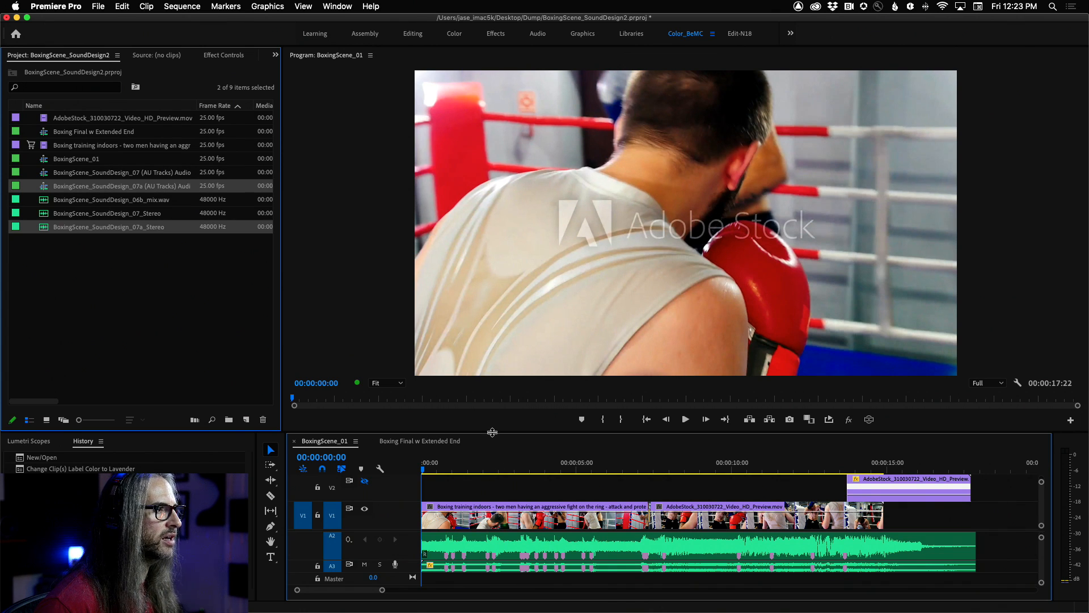
- Enlarge the timeline area, mute audio tracks A1 and A2, and expand A3
drag(492, 431, 491, 343)
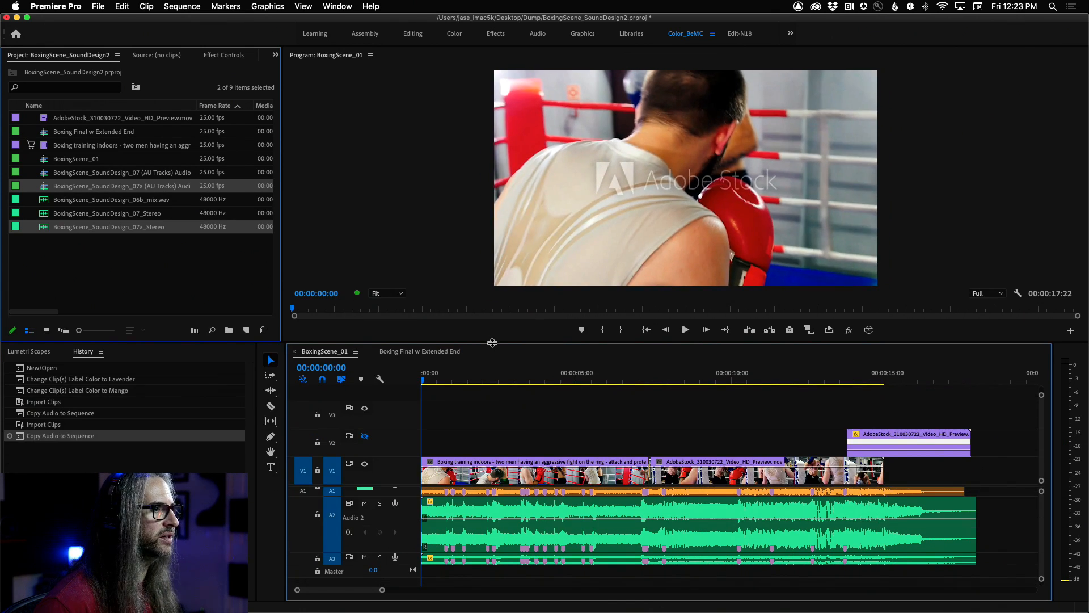
click(365, 504)
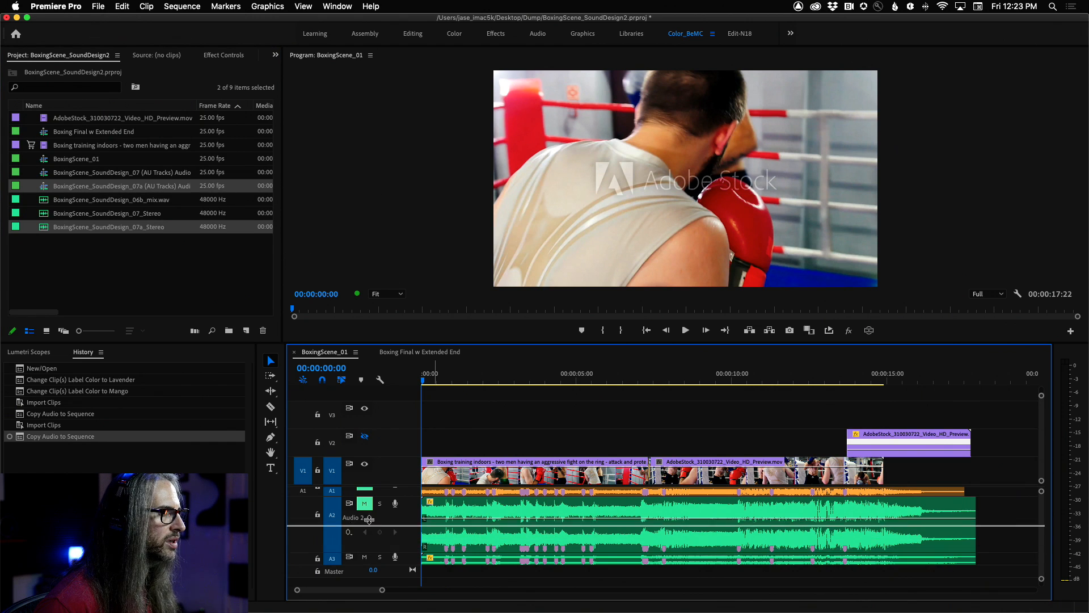
double_click(369, 513)
double_click(382, 532)
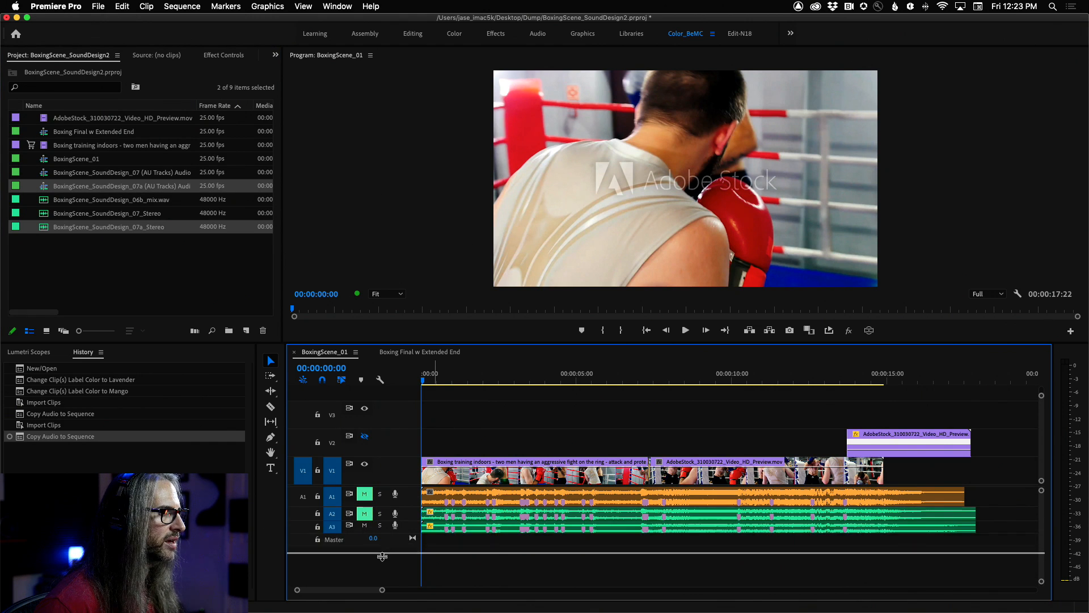
- Change the label color of the new mixdown clip on Audio 3 to Teal
right_click(478, 542)
mouse_move(582, 461)
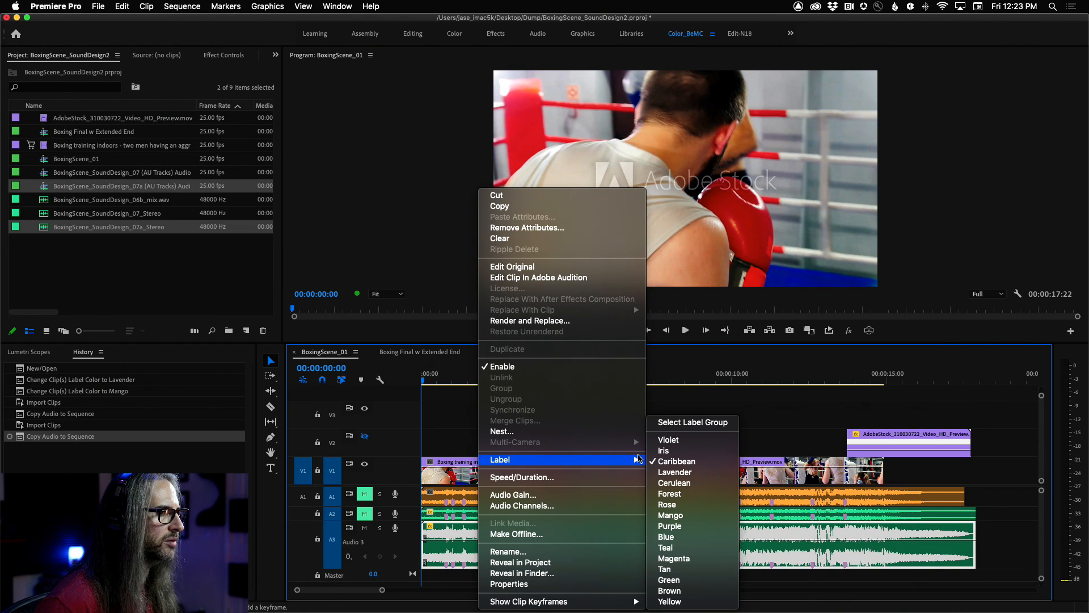
click(690, 551)
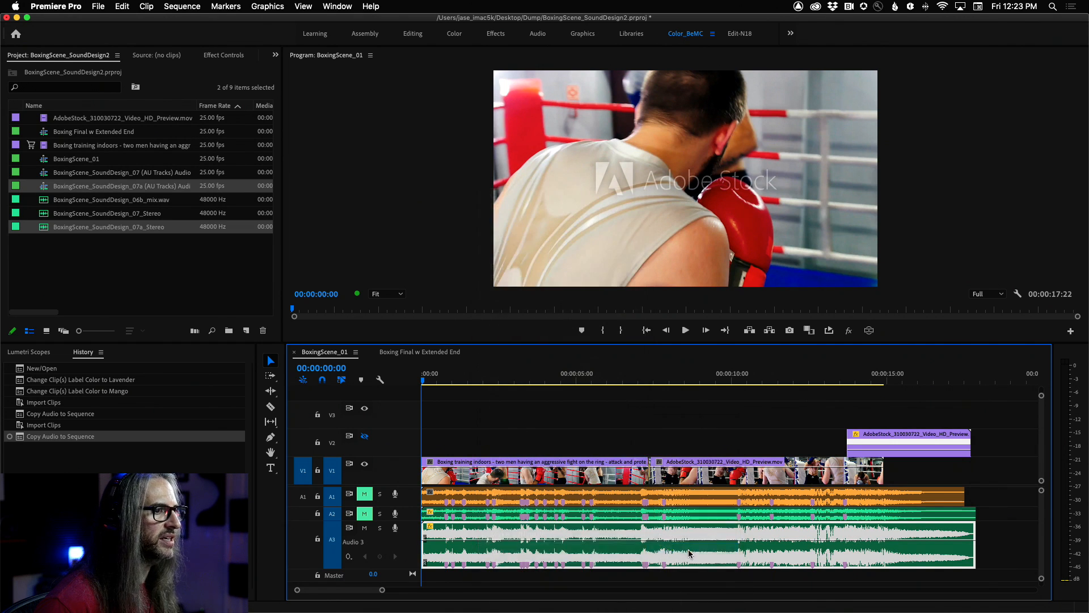
click(766, 442)
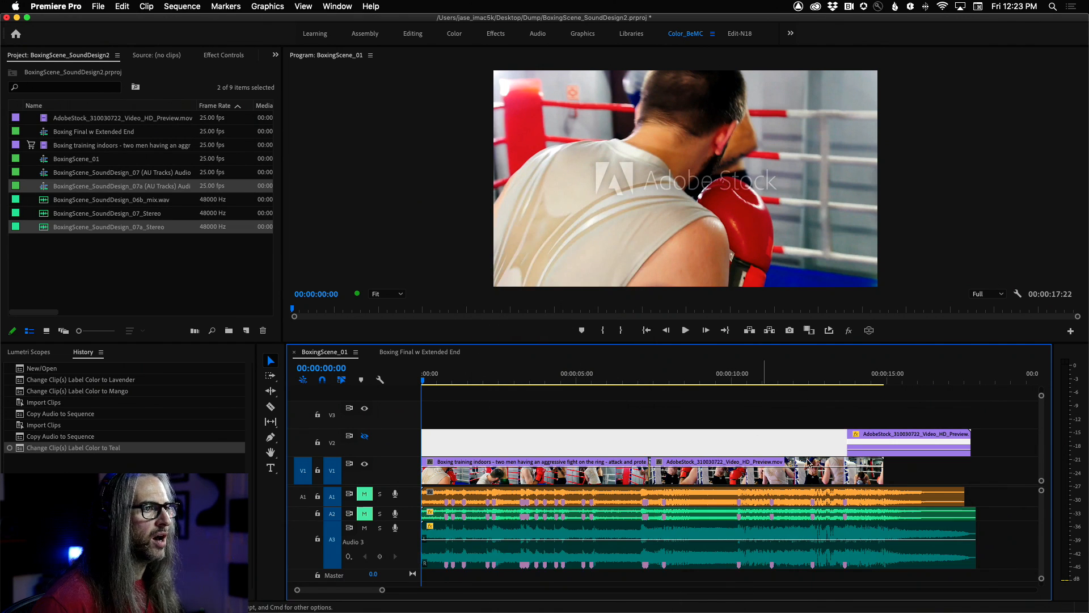
- Play the ending of the sequence to hear the new mix past the end of the V1 footage
click(871, 379)
key(space)
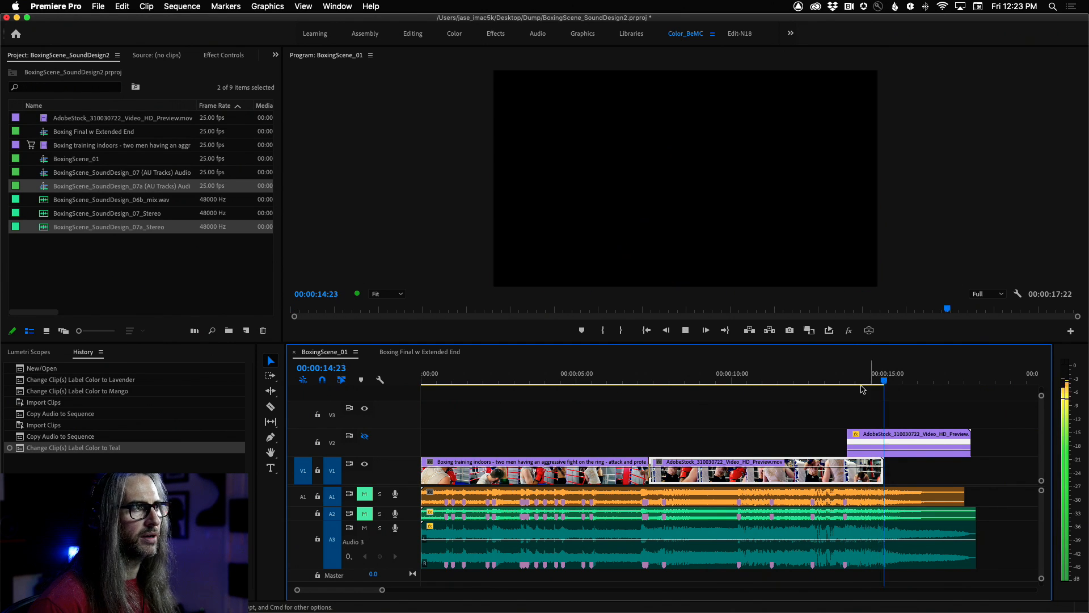
key(space)
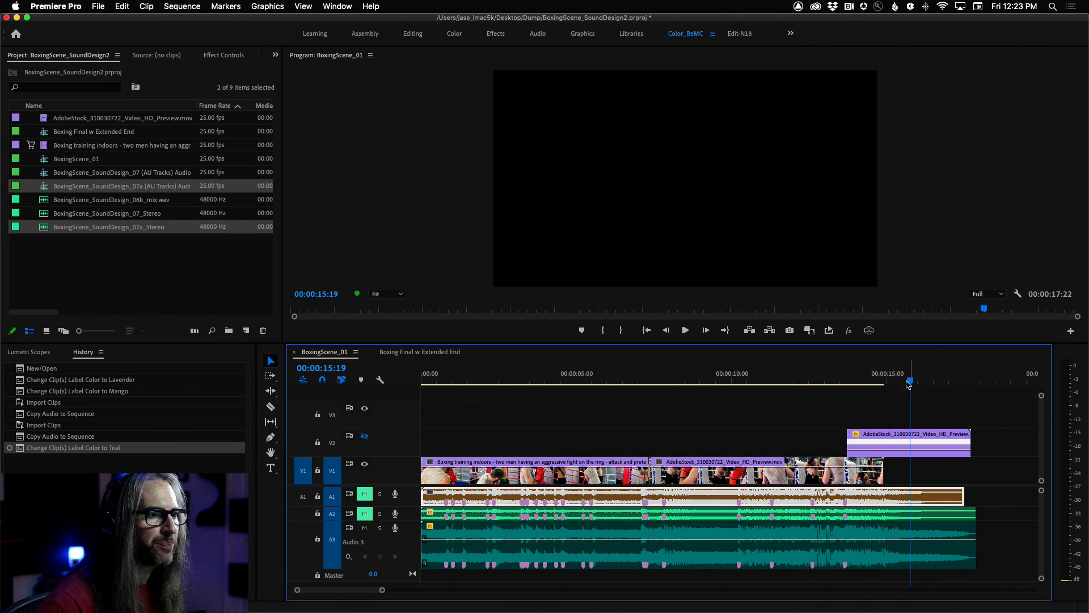
- Cut the last V1 clip at 00:00:13:18 with the Razor tool, then return to the Selection tool
drag(910, 385, 847, 387)
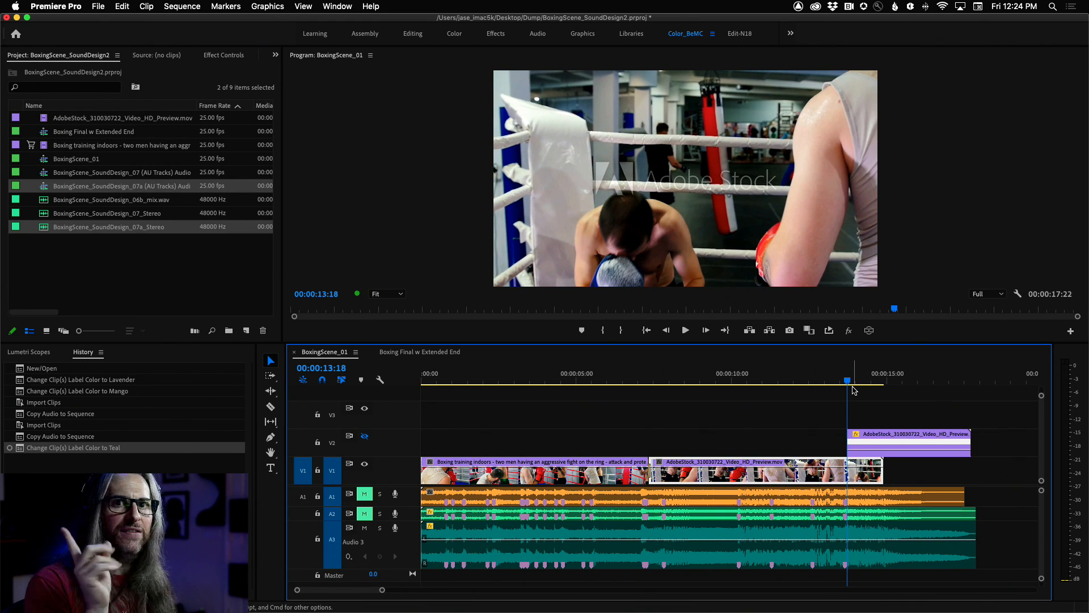
key(c)
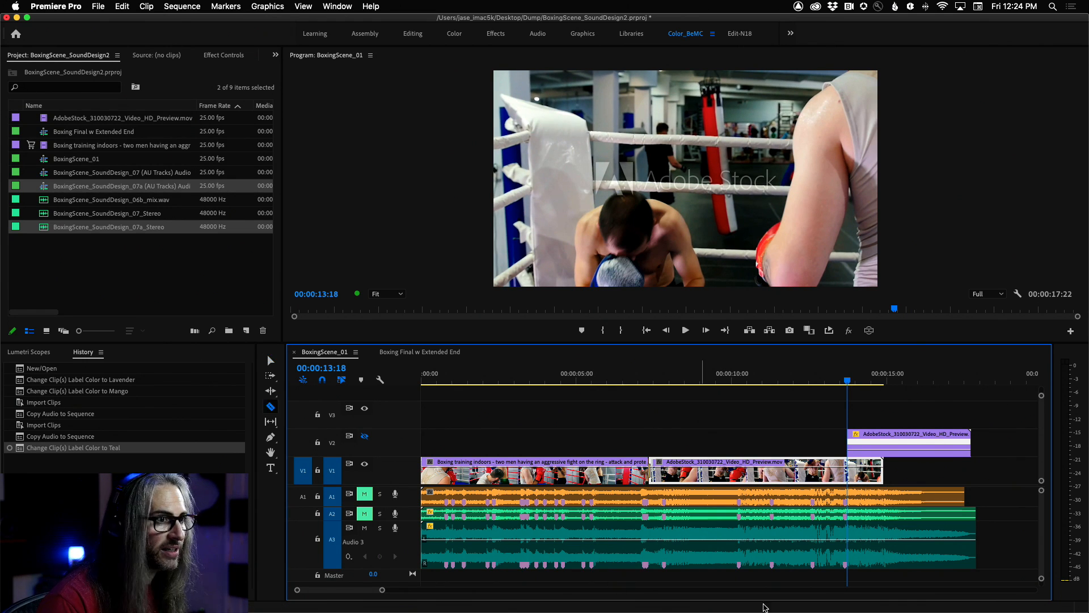
click(848, 472)
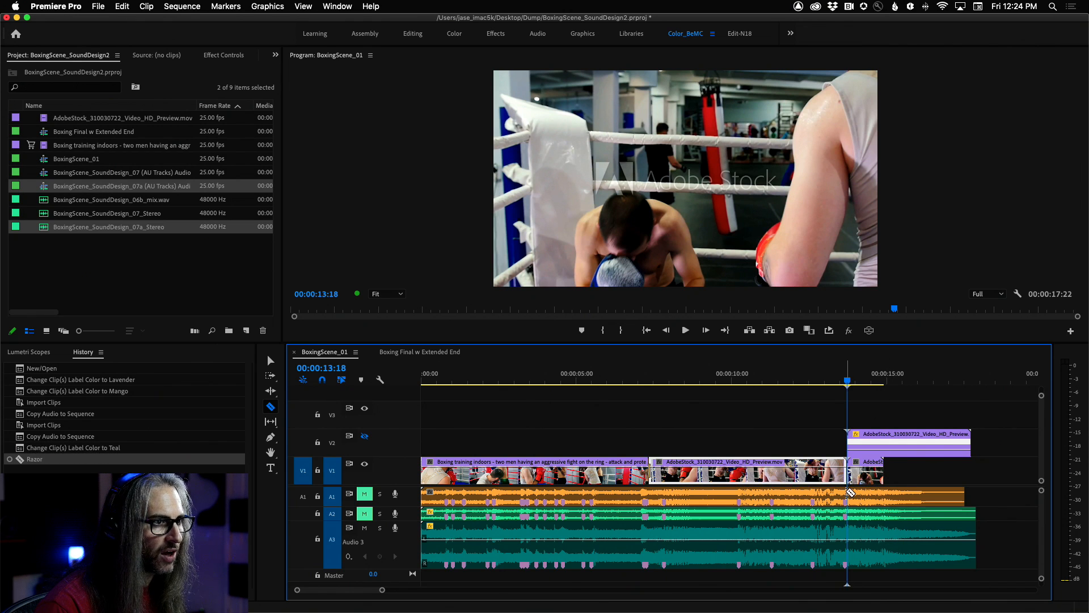
key(v)
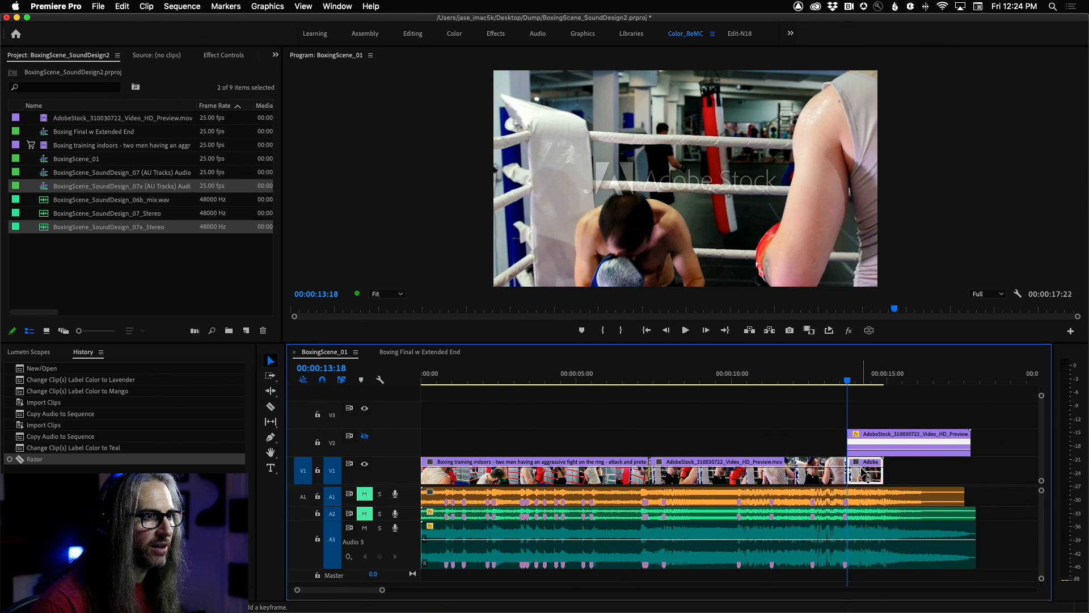
- Show the Time Remapping speed line on the final V1 piece and lower it until the clip lasts about 00:00:03:24
click(858, 464)
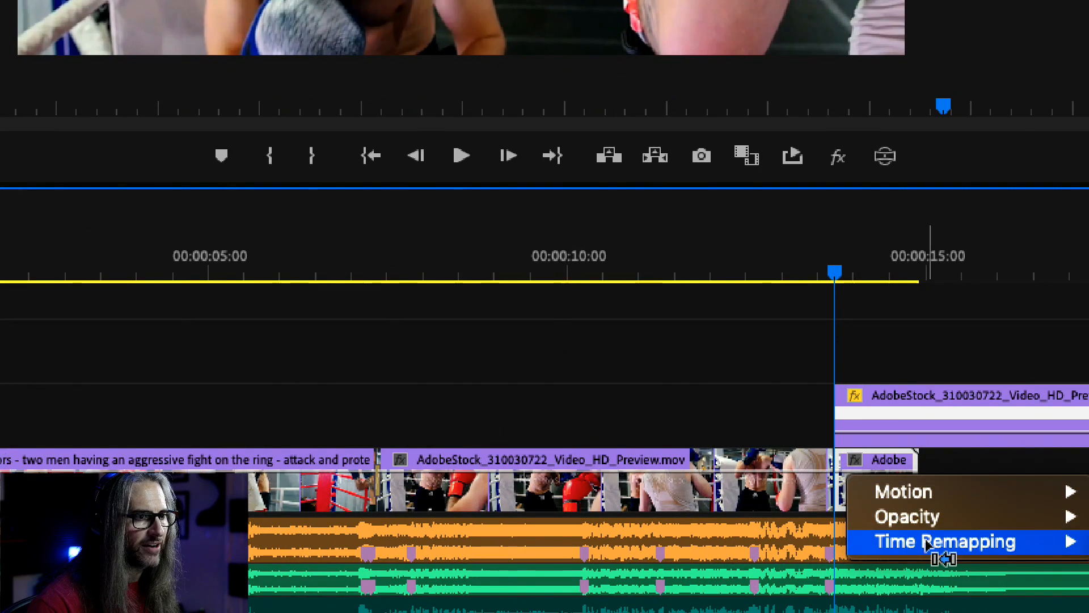
mouse_move(942, 542)
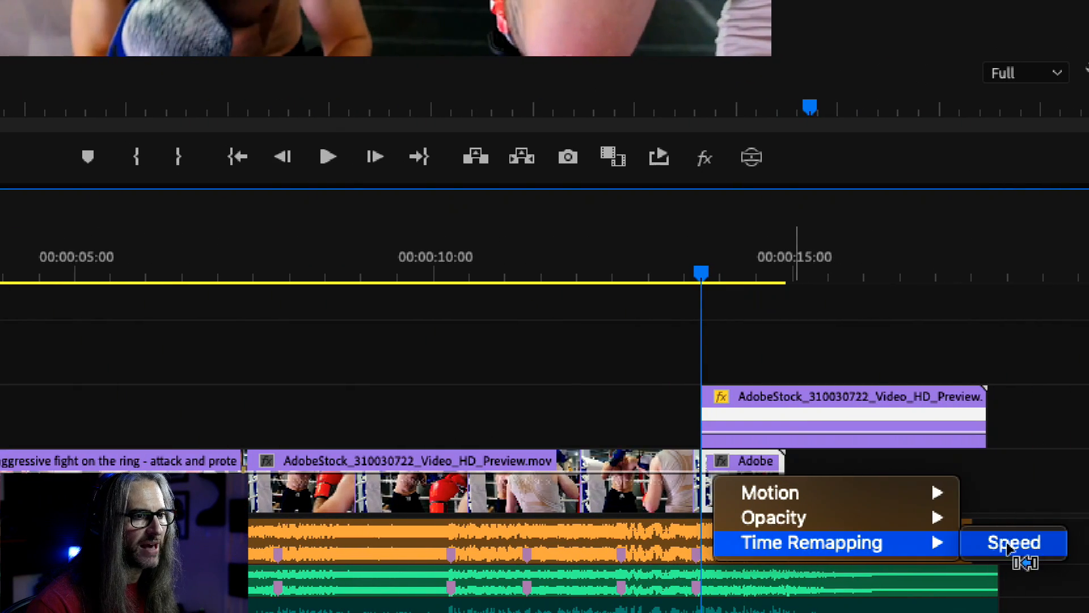
click(1009, 544)
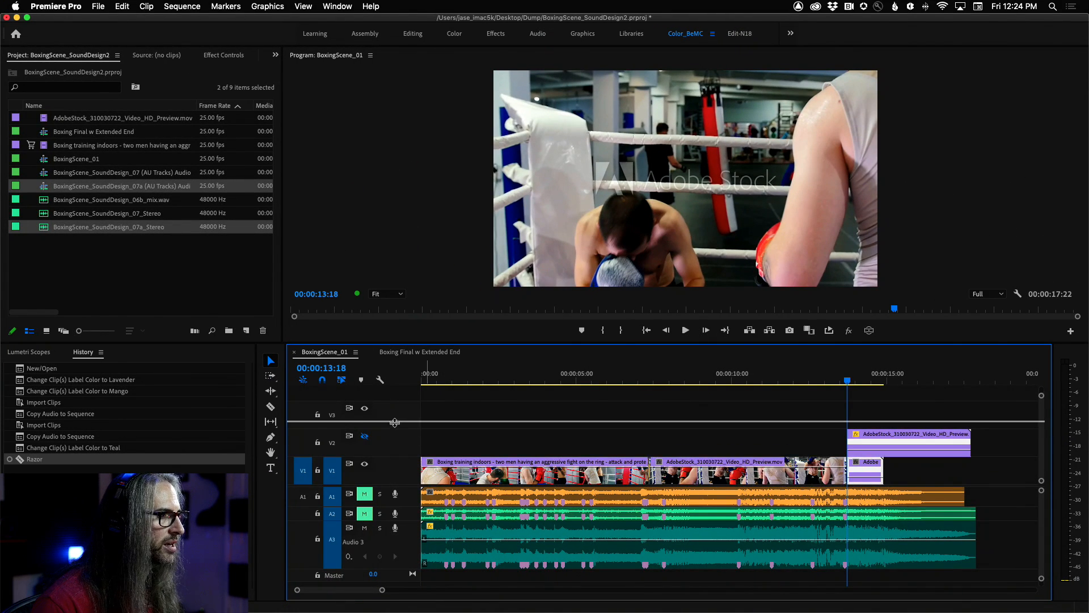
drag(394, 459, 393, 422)
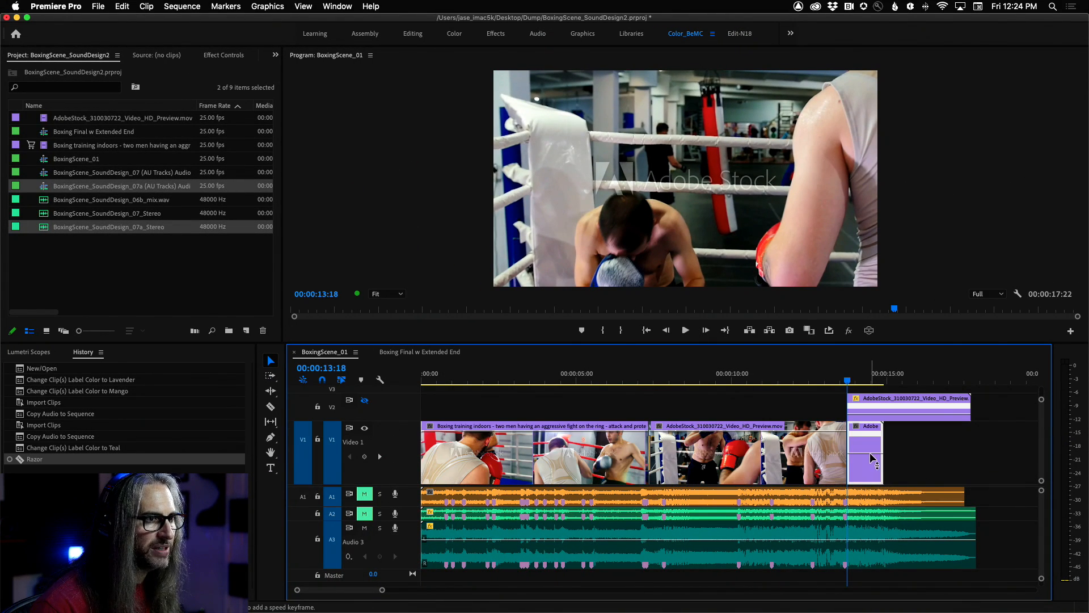
drag(873, 459, 874, 472)
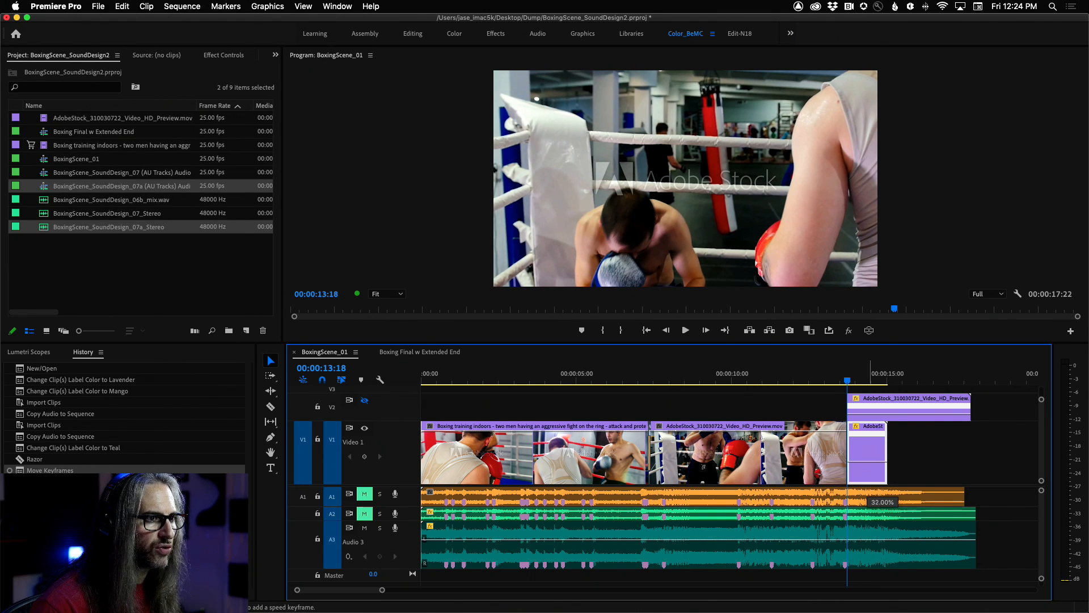
drag(867, 491, 867, 491)
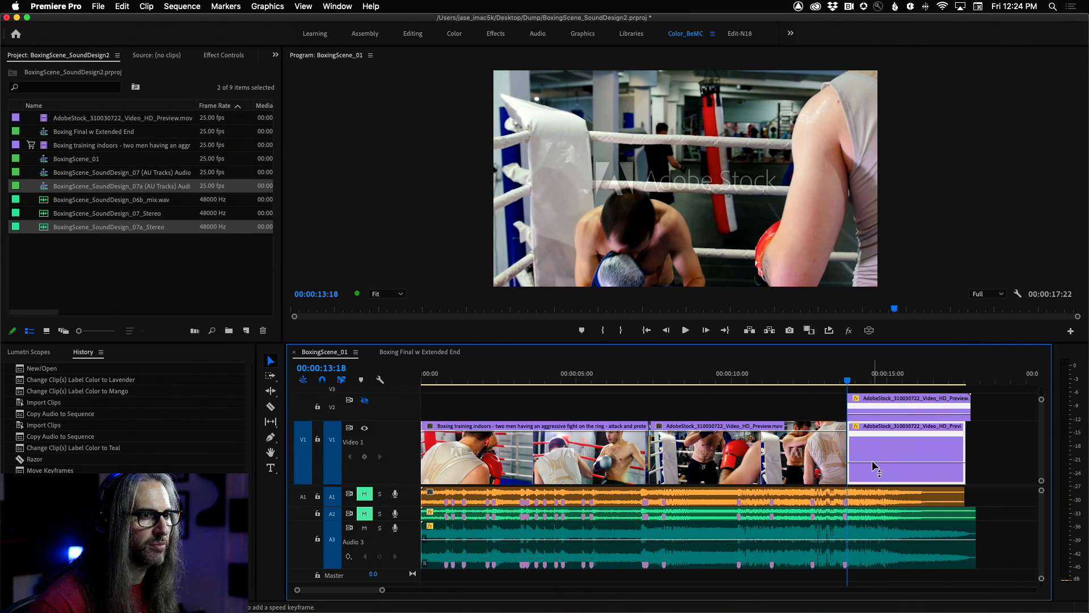
drag(873, 463, 873, 463)
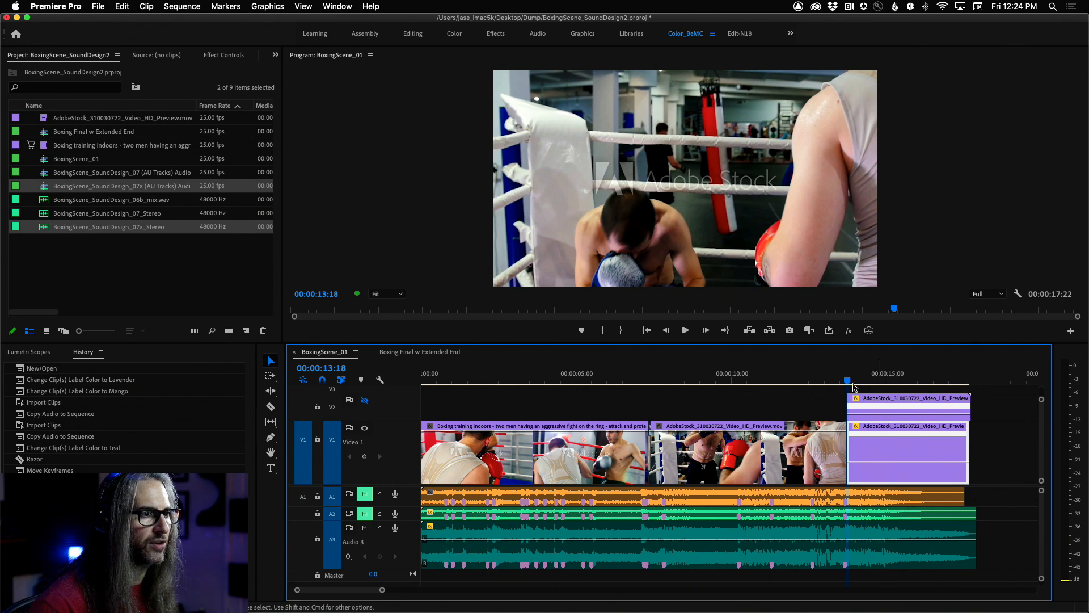
- Play back the sequence from before the cut through the slowed-down ending
drag(840, 385, 753, 384)
key(space)
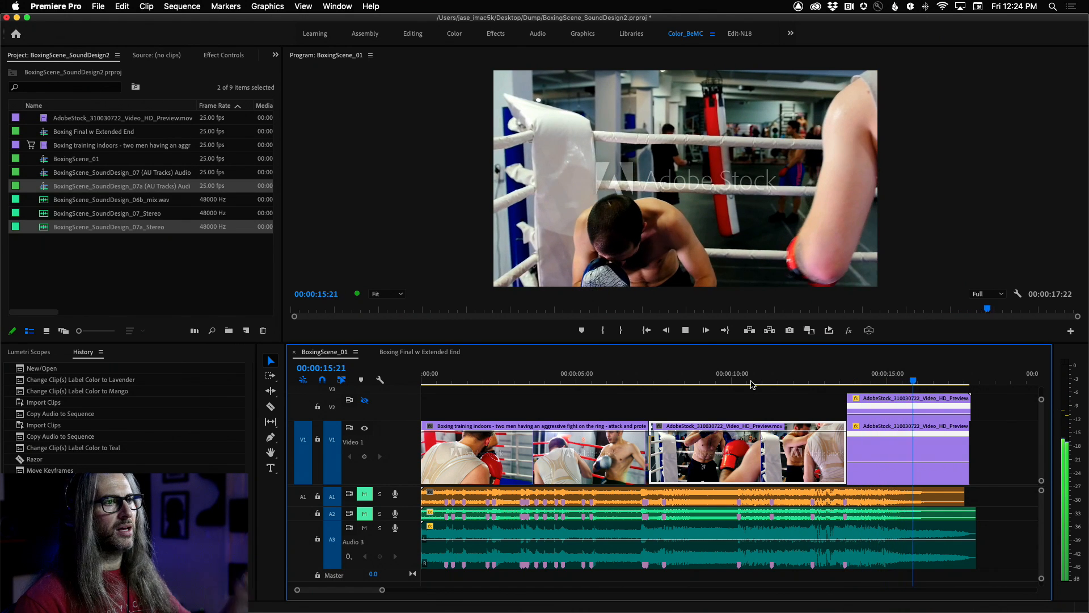
key(space)
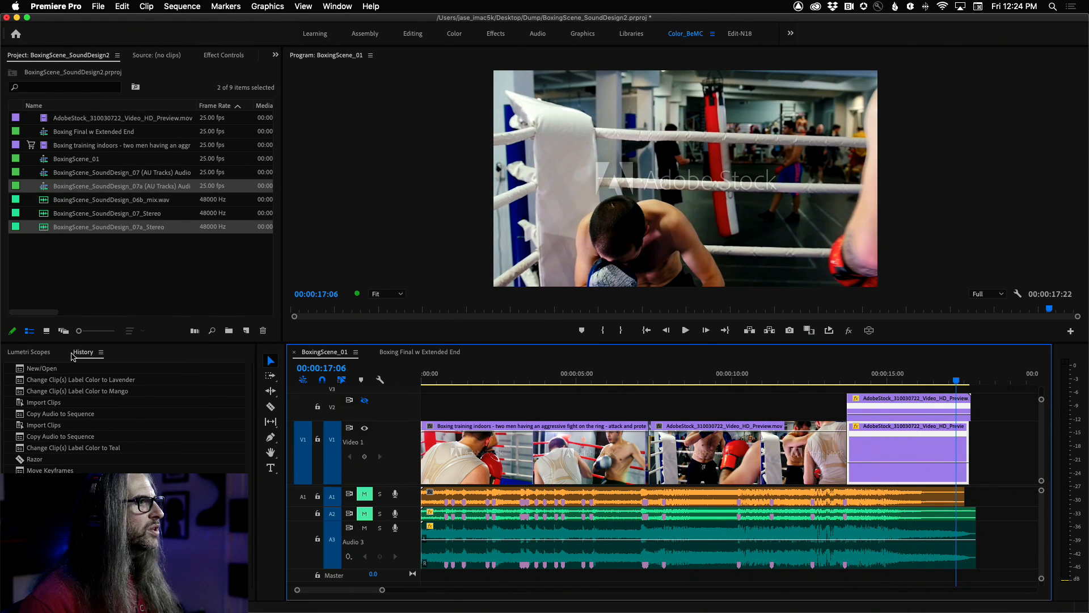
- Add a Cross Dissolve from the Dissolve video transitions to the end of the final V1 clip
click(275, 55)
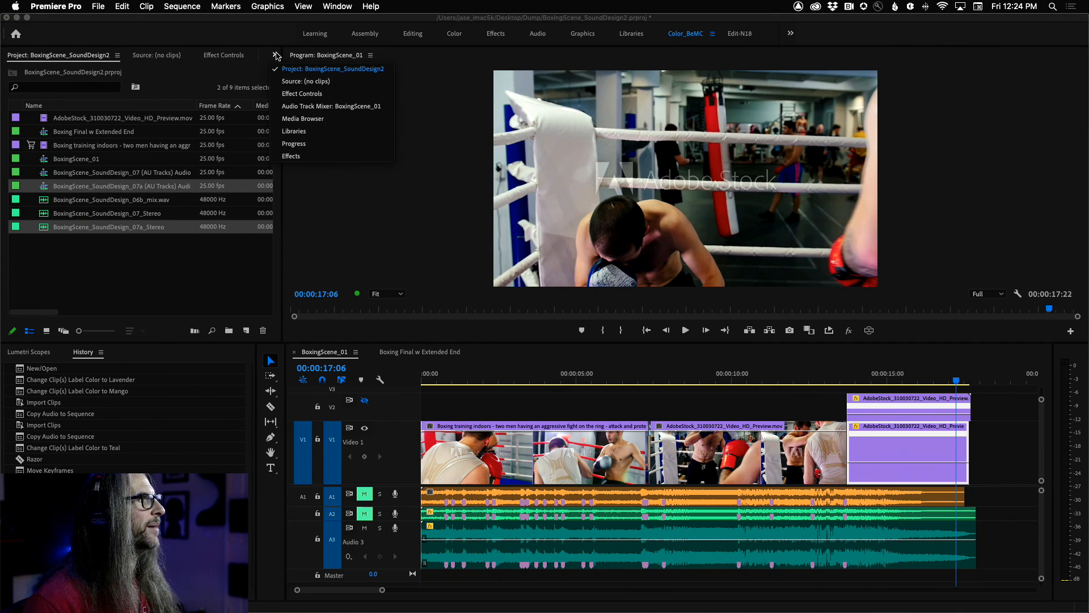
click(318, 156)
click(8, 142)
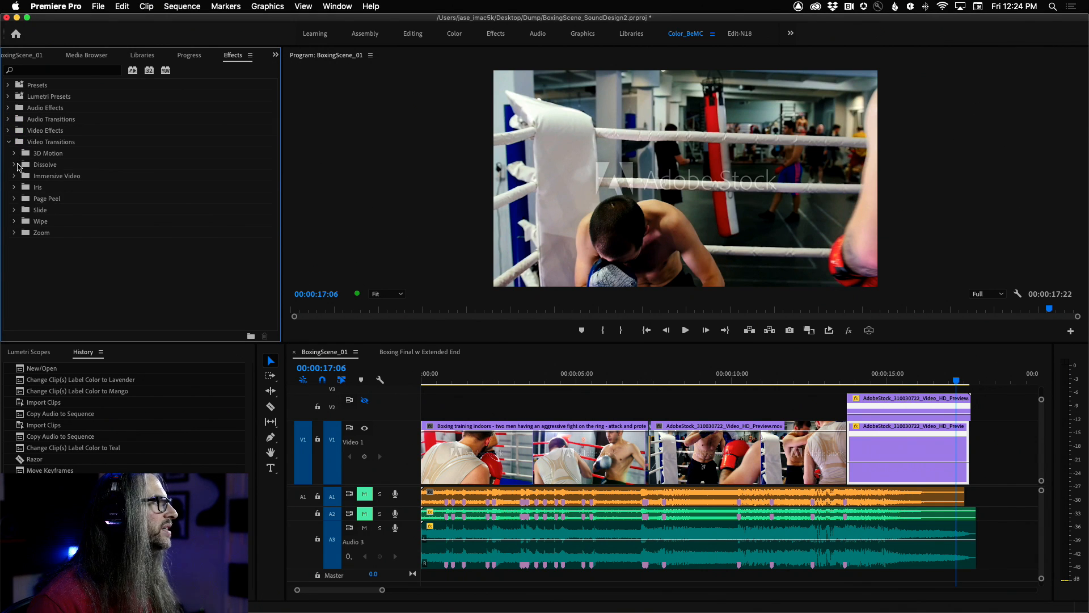
click(15, 165)
drag(74, 187, 112, 201)
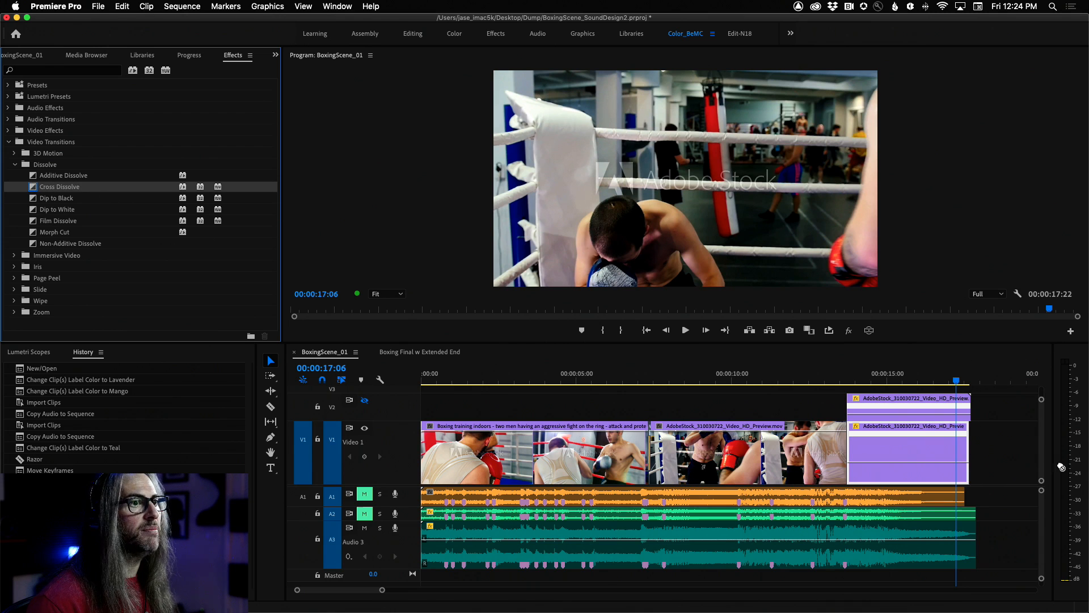
drag(1062, 467, 966, 447)
right_click(880, 439)
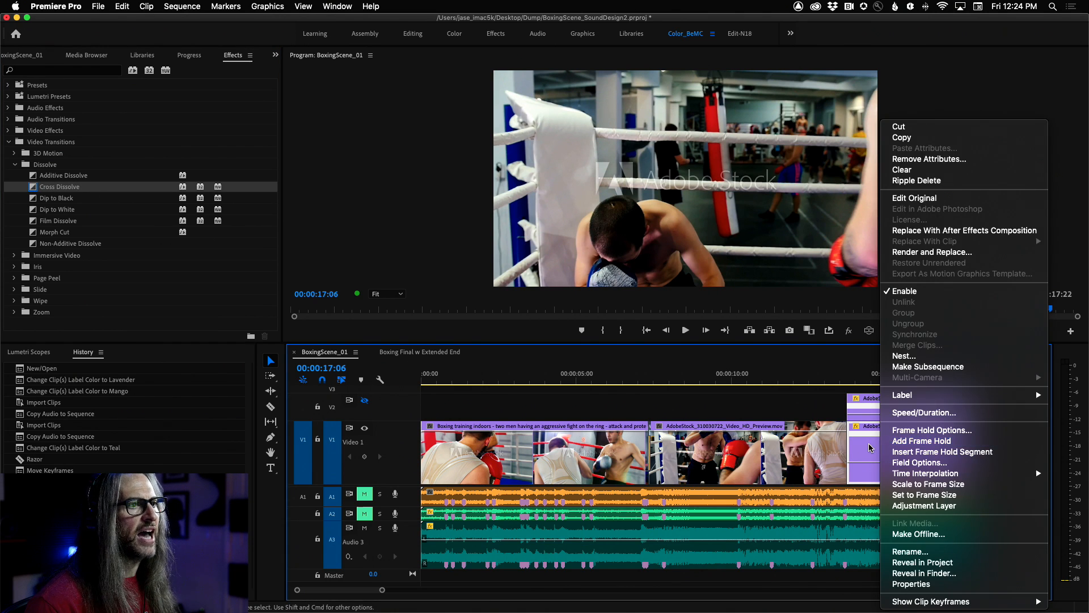
click(870, 448)
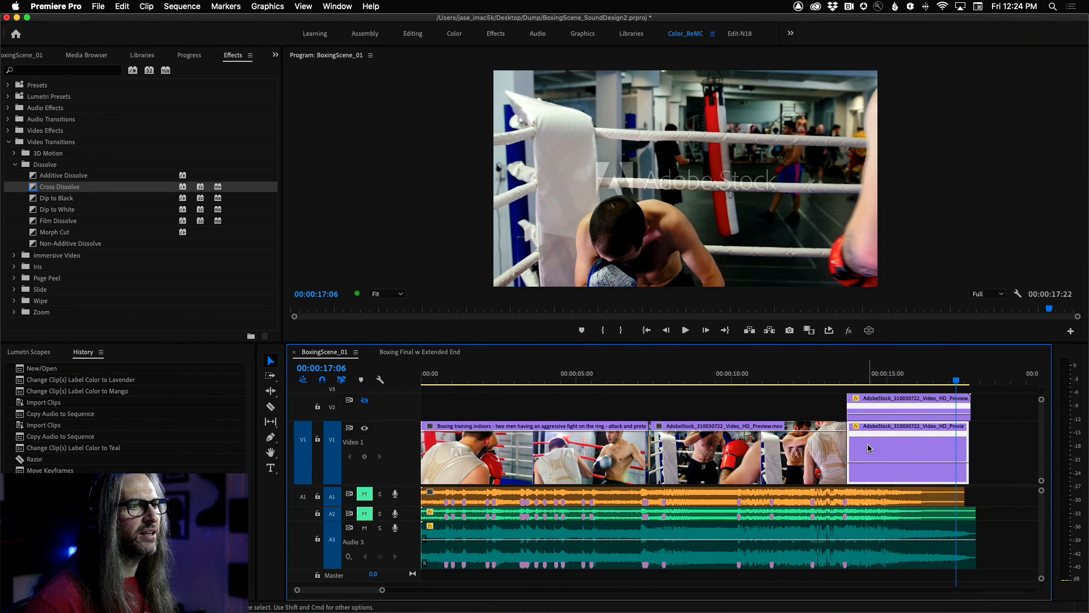
drag(33, 187, 964, 473)
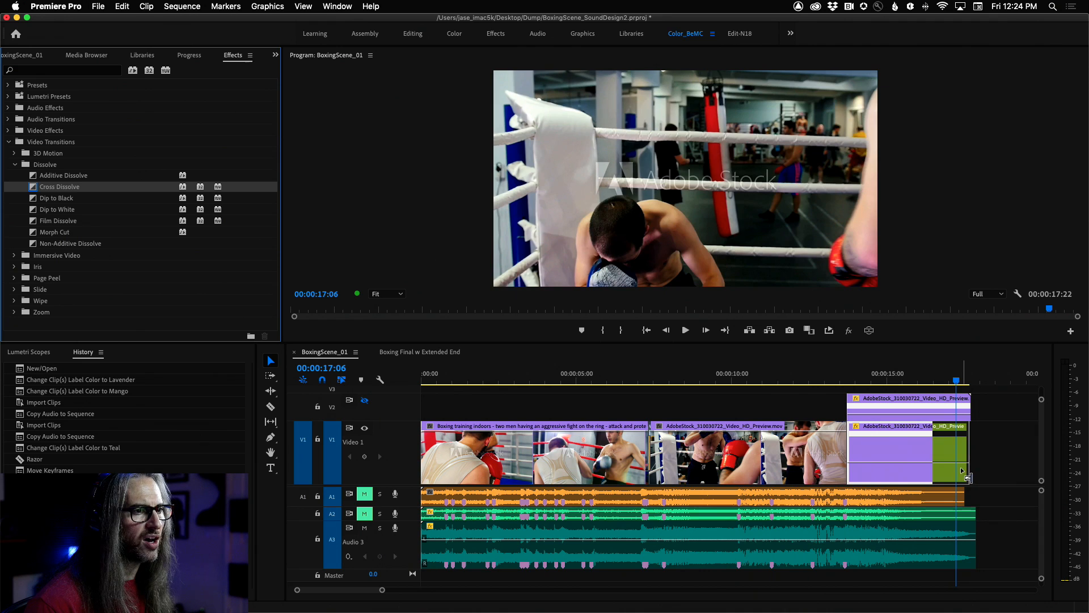
- Set the final V1 clip's time interpolation to Optical Flow in its speed and duration settings
right_click(887, 455)
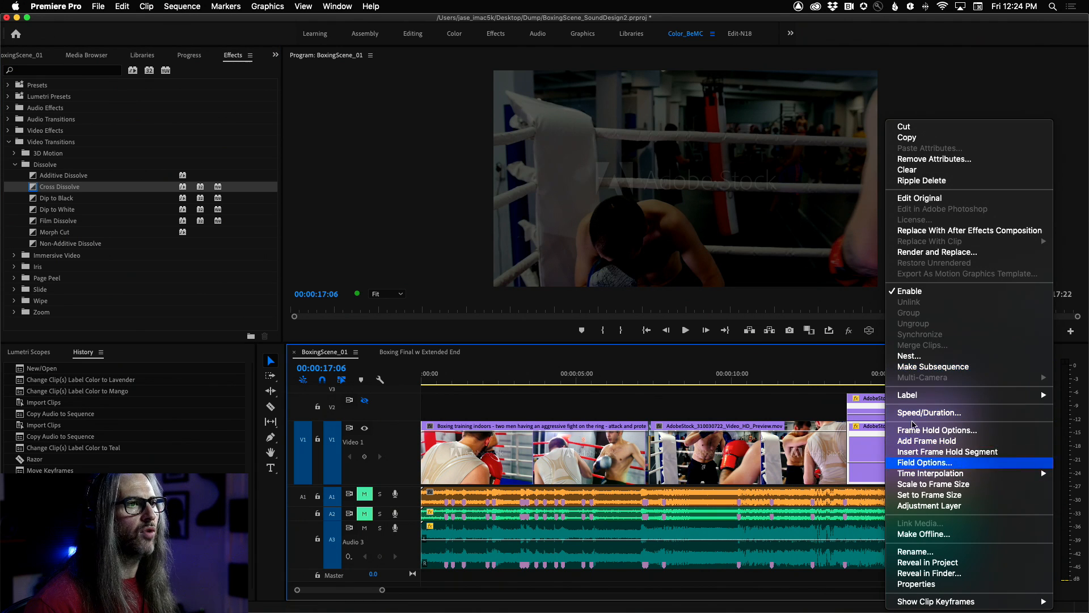
click(919, 413)
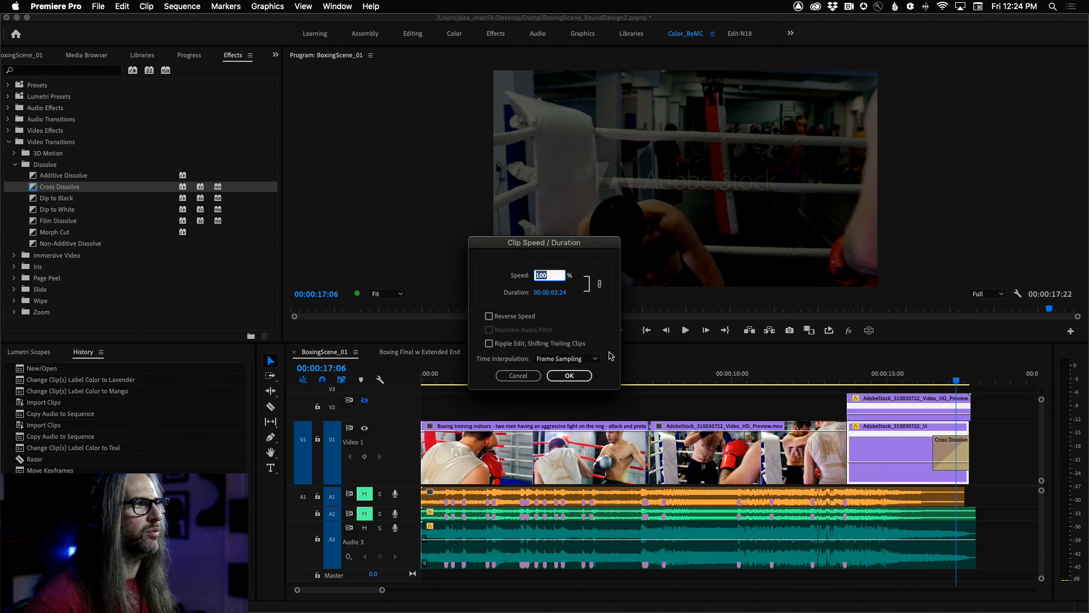
click(580, 362)
click(564, 396)
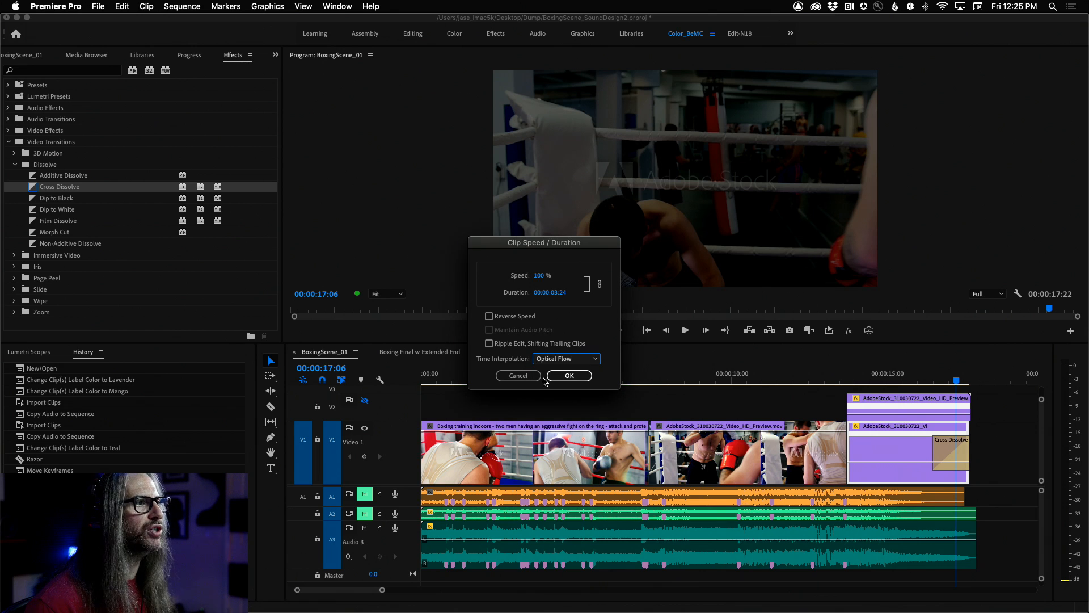
click(568, 376)
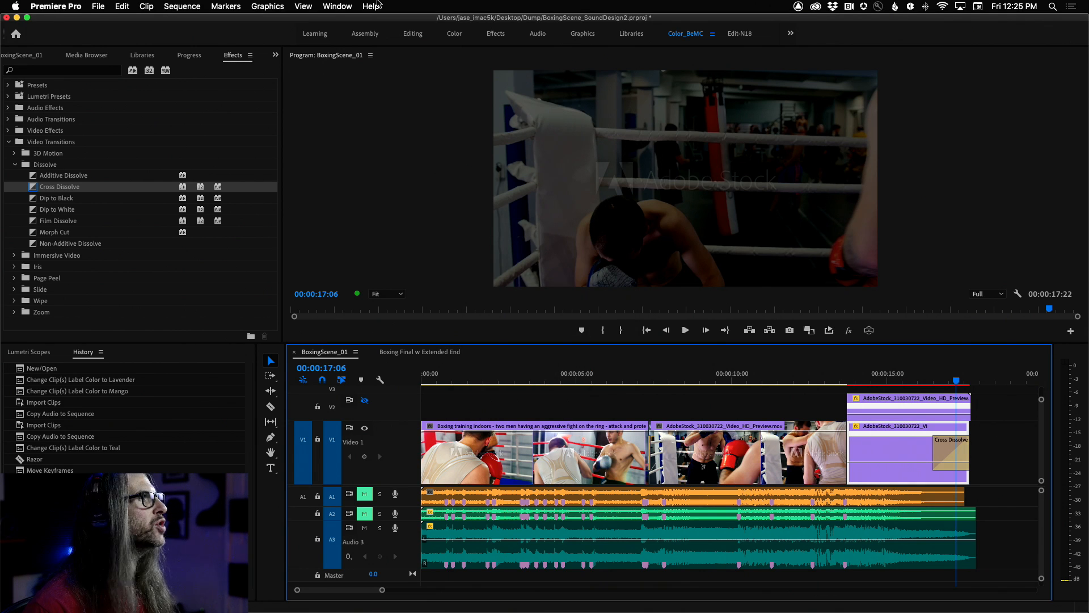
- Render the selected slowed-down V1 clip and stop the playback that follows
click(184, 6)
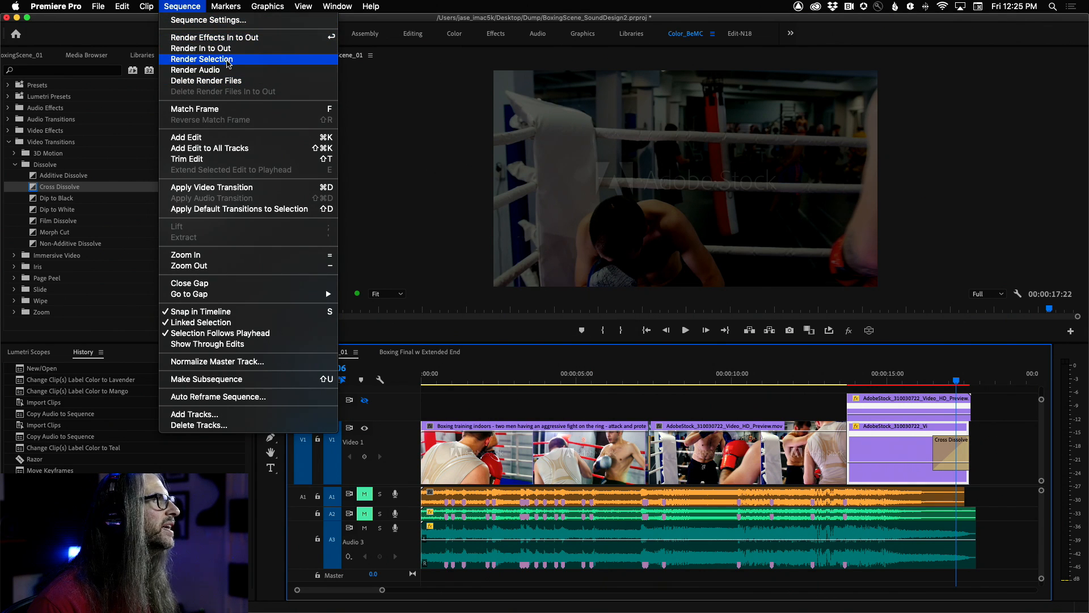
click(229, 58)
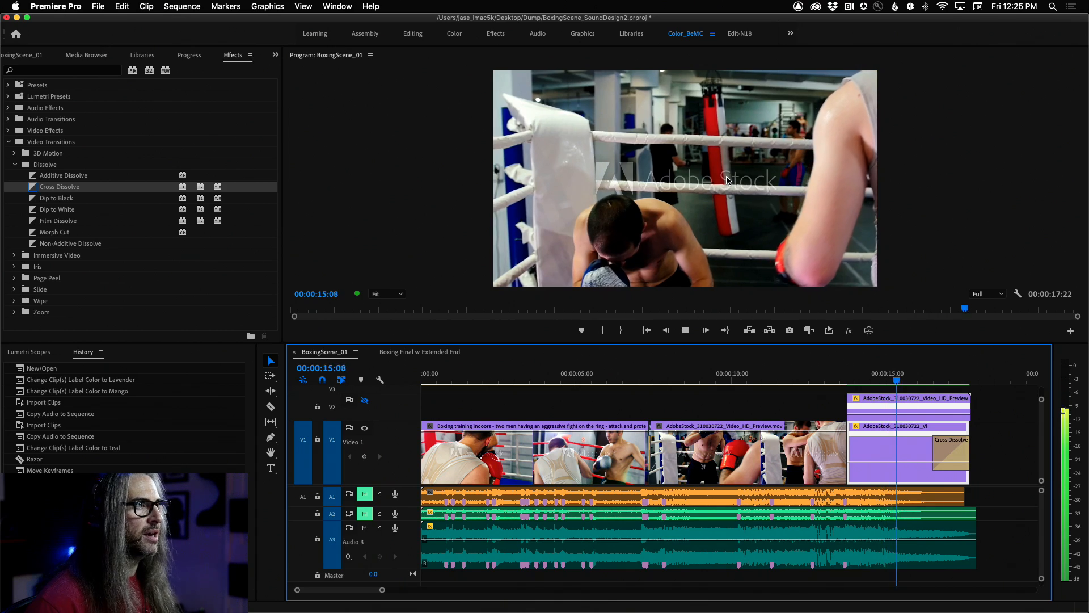
key(space)
- Play the sequence from 00:00:07:15 in the maximized Program monitor, then restore the normal panel layout
drag(799, 371, 657, 370)
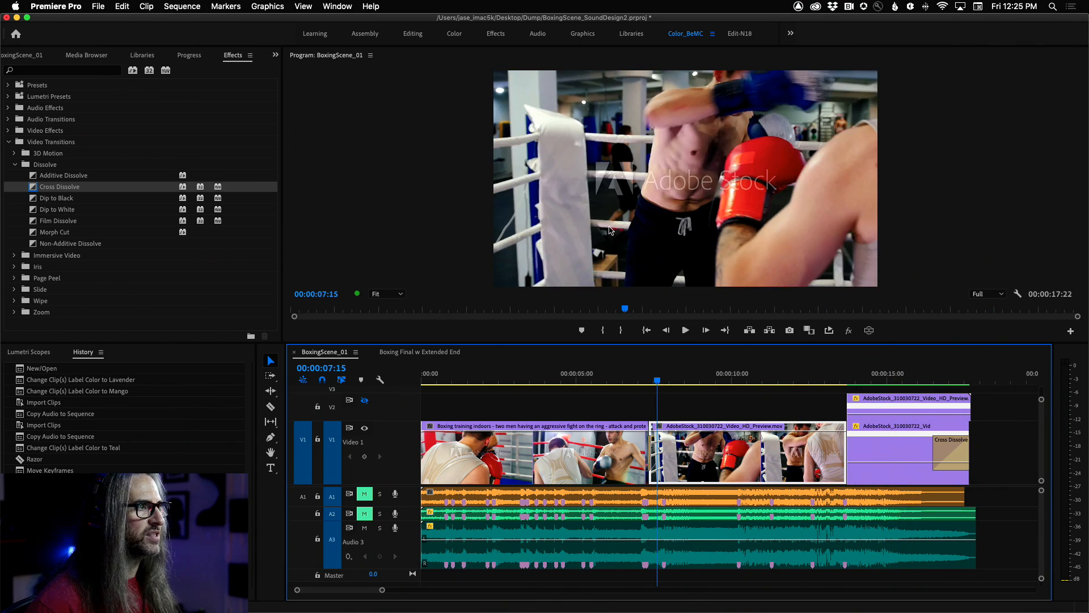
key(grave)
key(space)
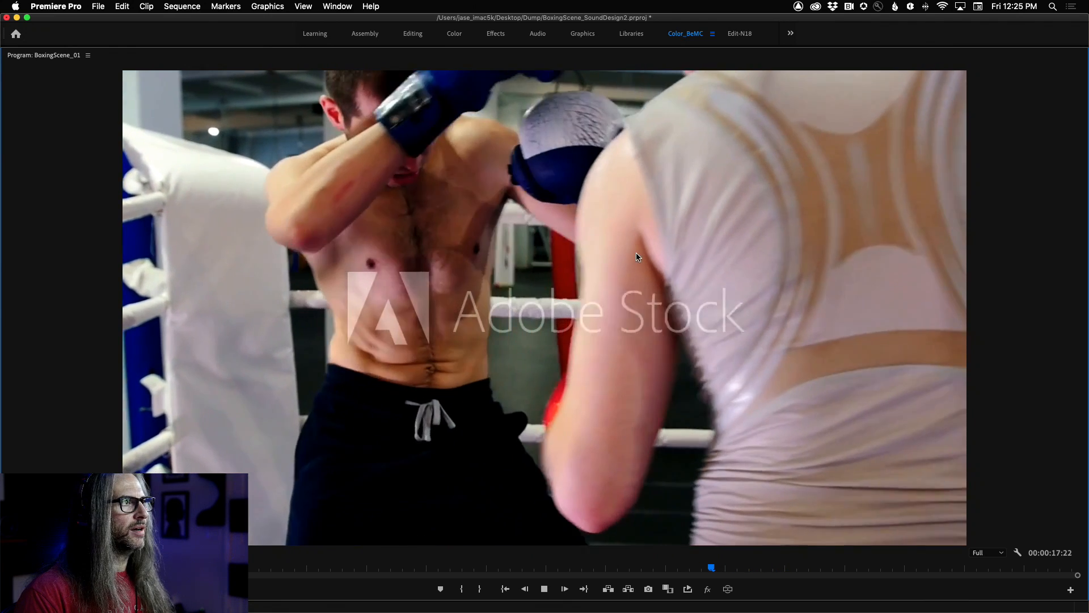
key(space)
key(grave)
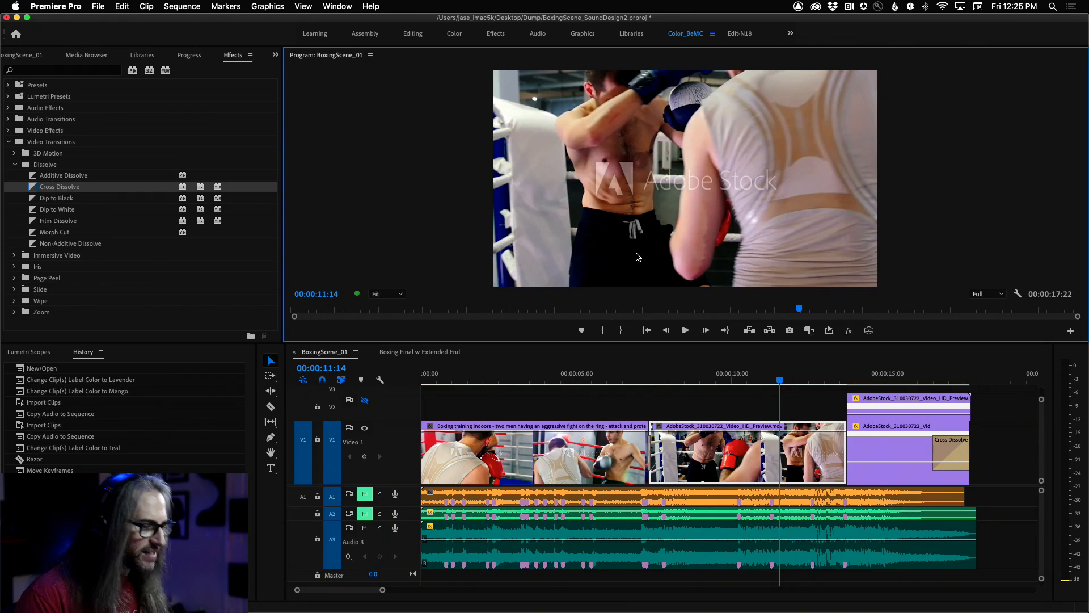